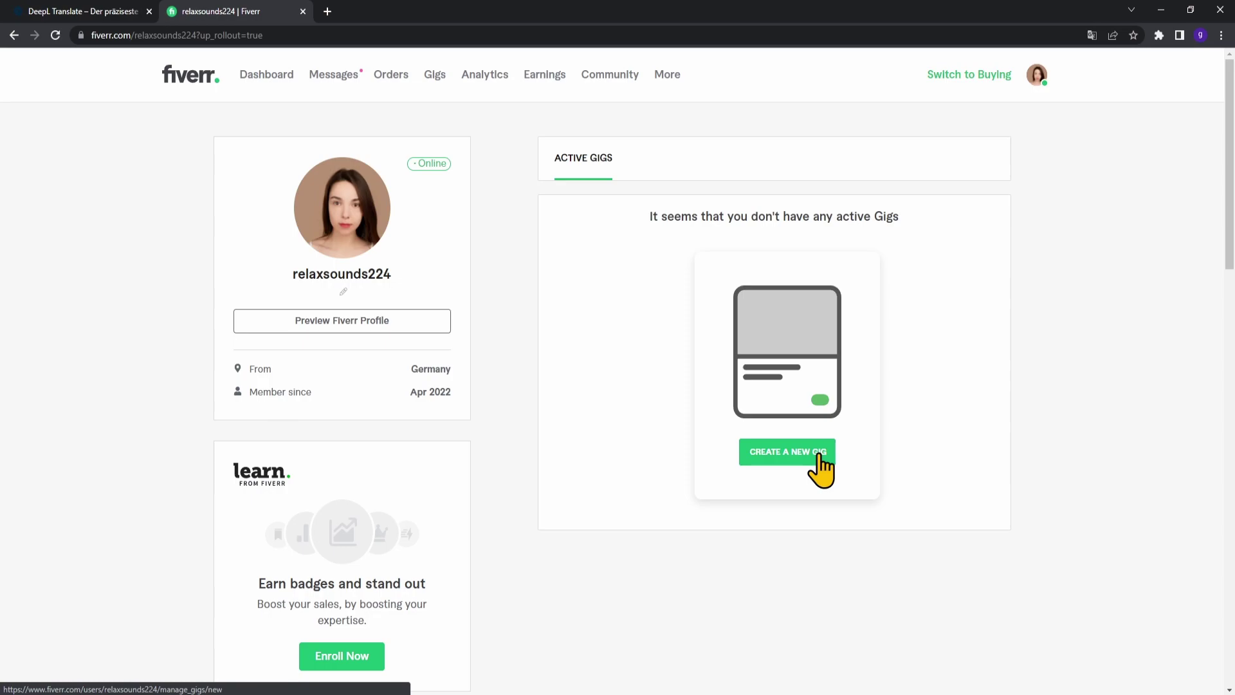
- Open the Fiverr marketplace in a separate browser tab and start creating a new gig from the seller profile
{"action": "middle_click", "coordinate": [821, 458]}
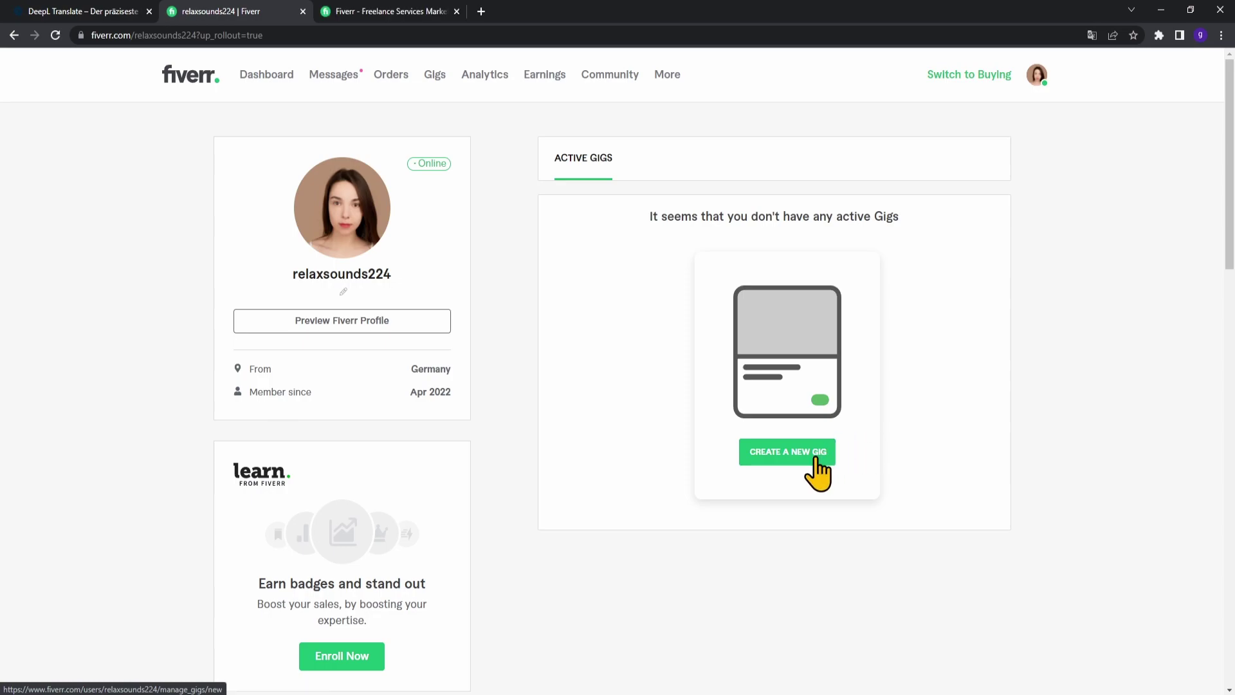
{"action": "left_click", "coordinate": [816, 458]}
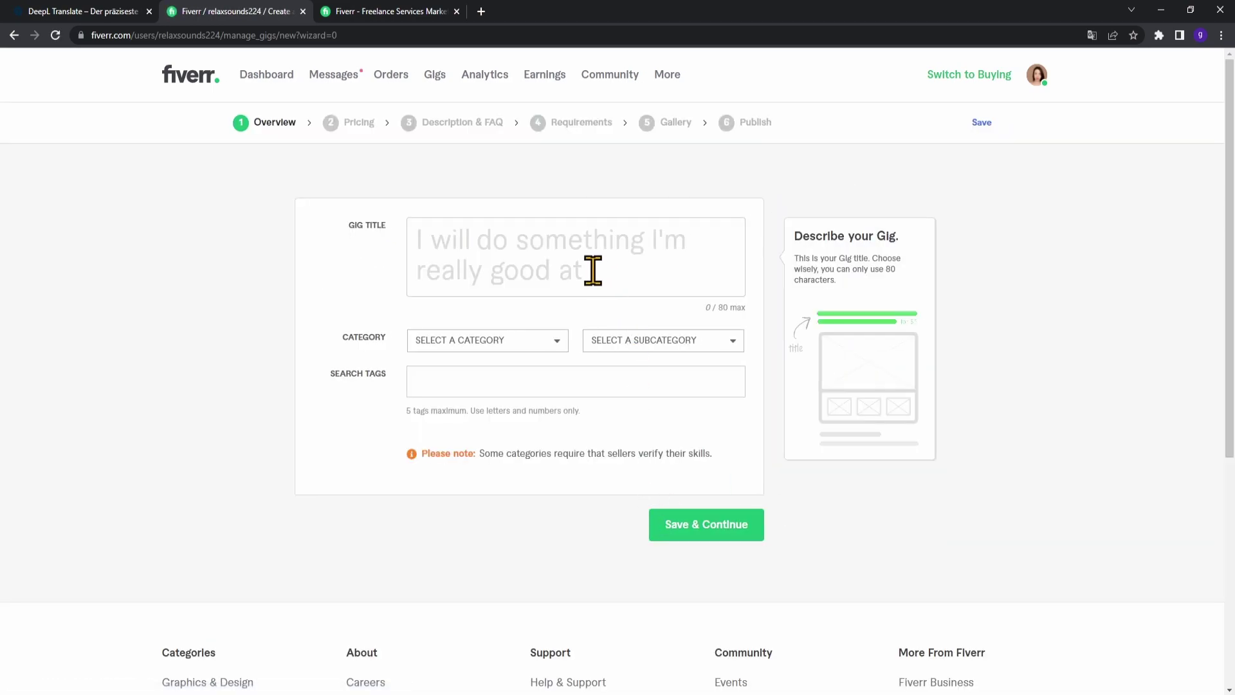
{"action": "left_click", "coordinate": [572, 253]}
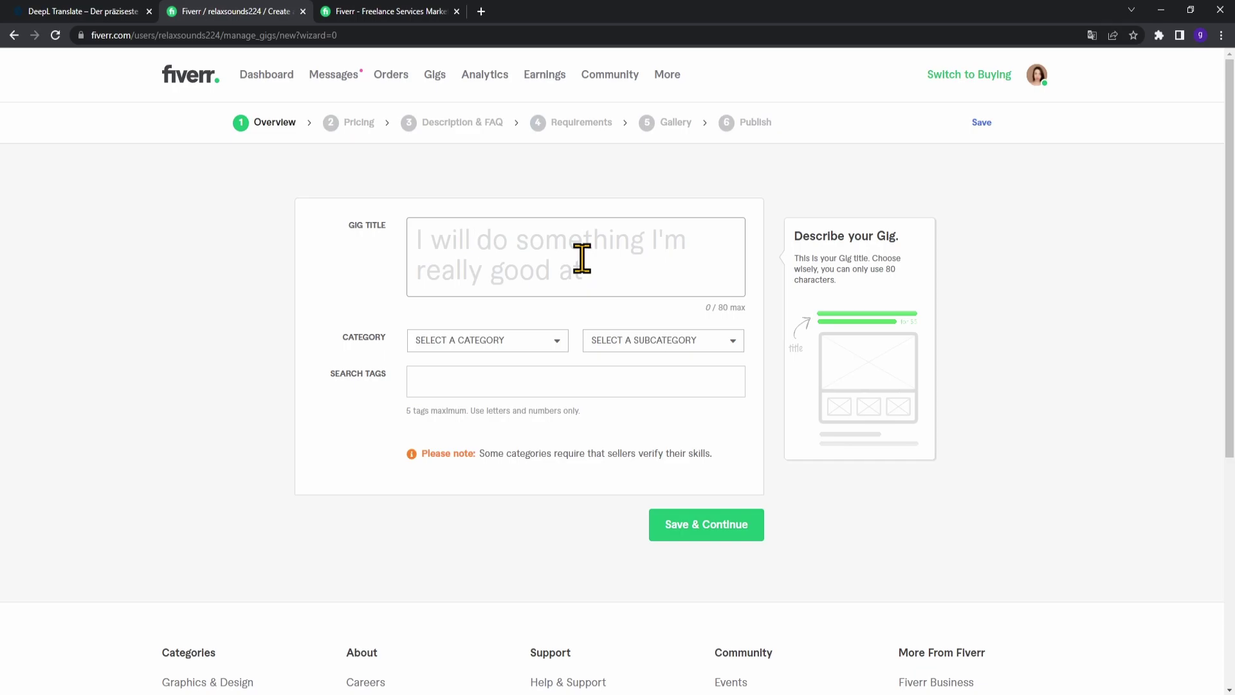
- Look up the marketplace's search suggestions for "business logo"
{"action": "left_click", "coordinate": [409, 11]}
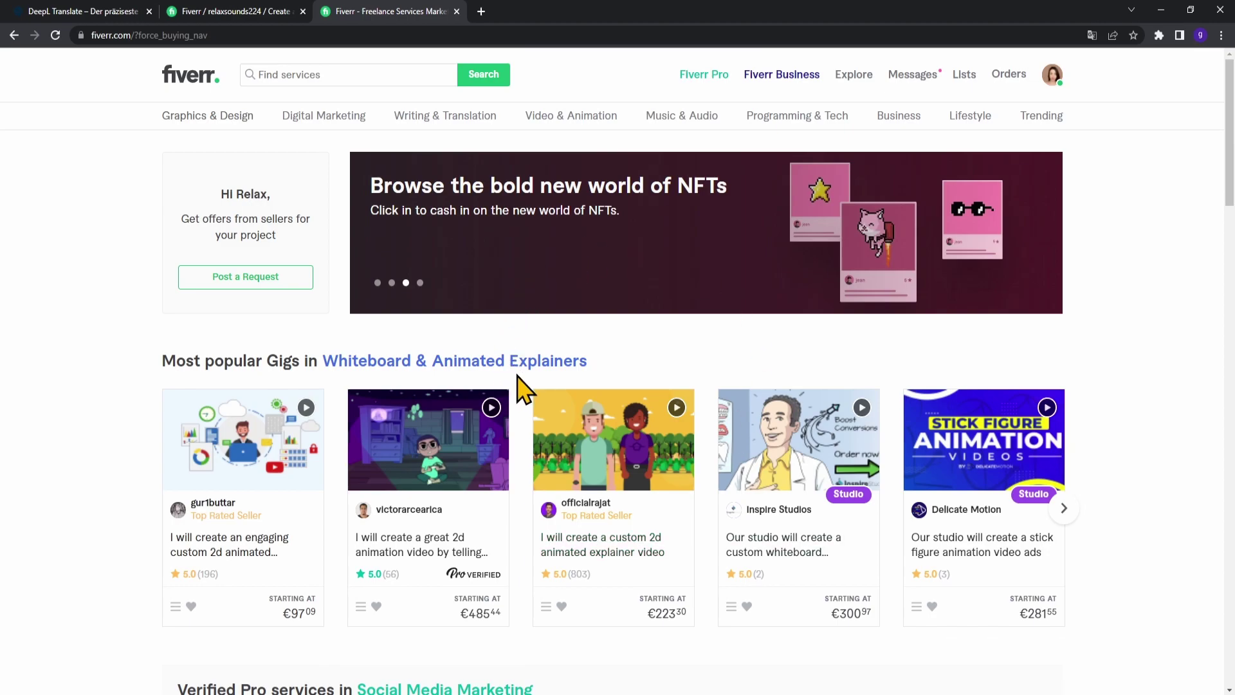
{"action": "left_click", "coordinate": [343, 83]}
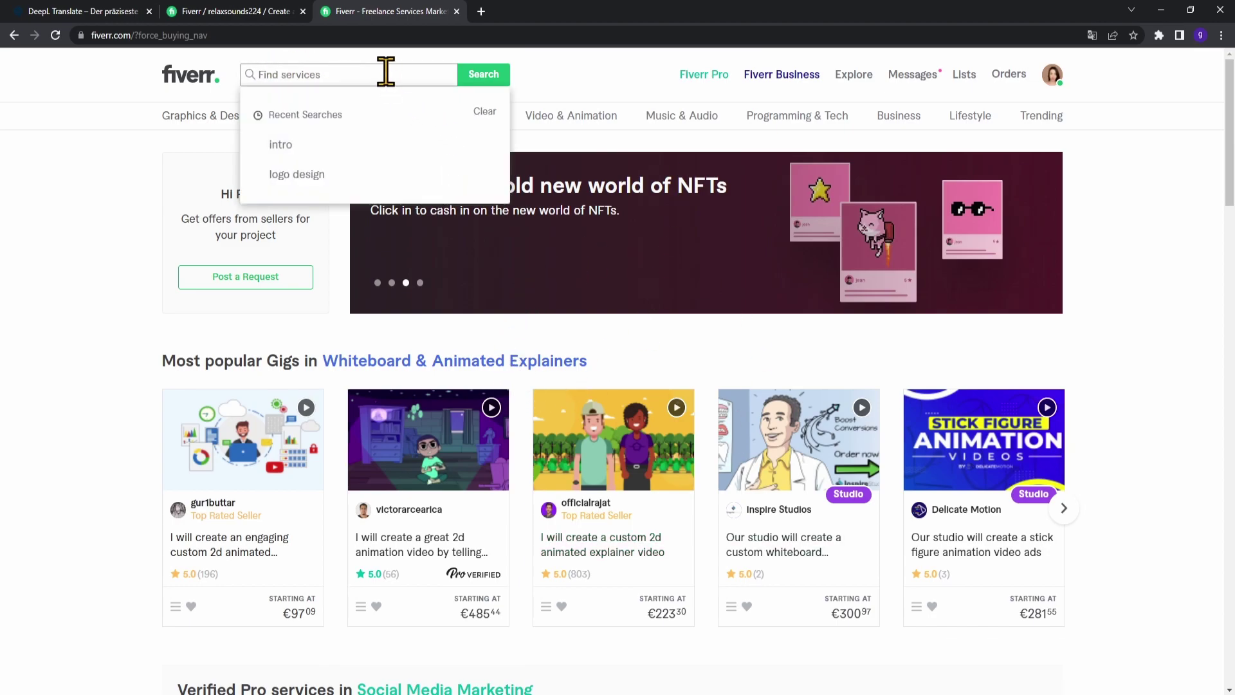
{"action": "type", "text": "business logo"}
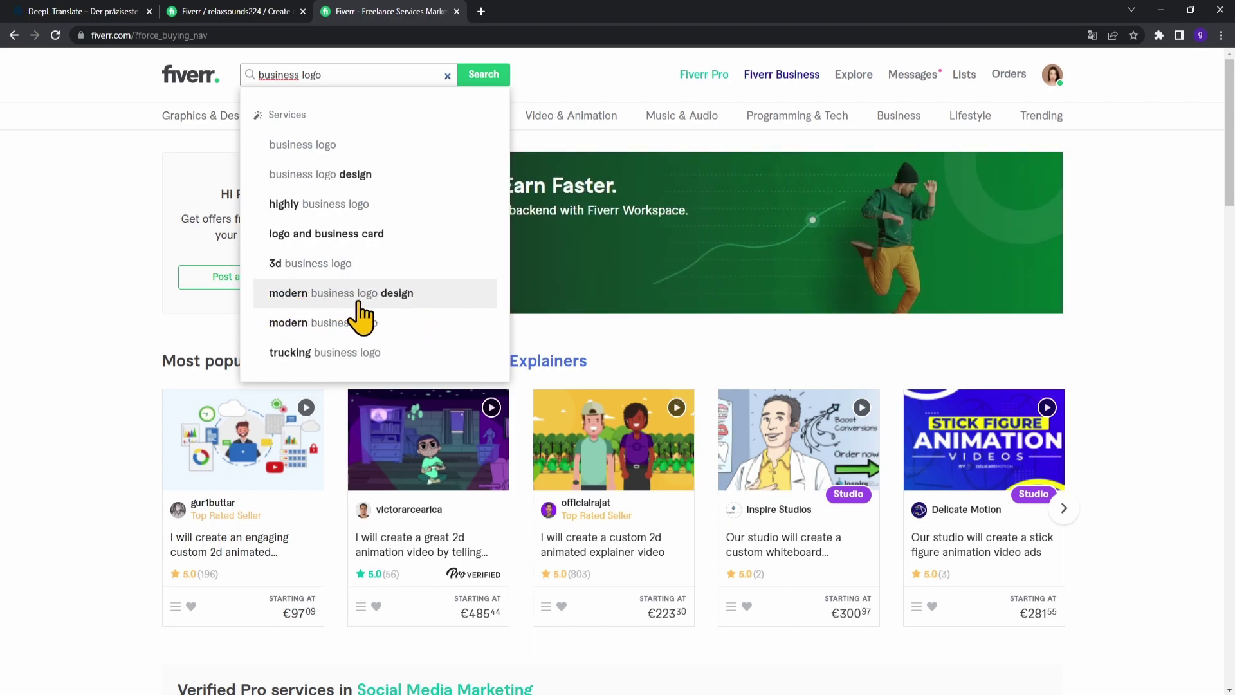
- Enter "design modern minimalist business logo" as the title in the new gig's form
{"action": "left_click", "coordinate": [248, 16]}
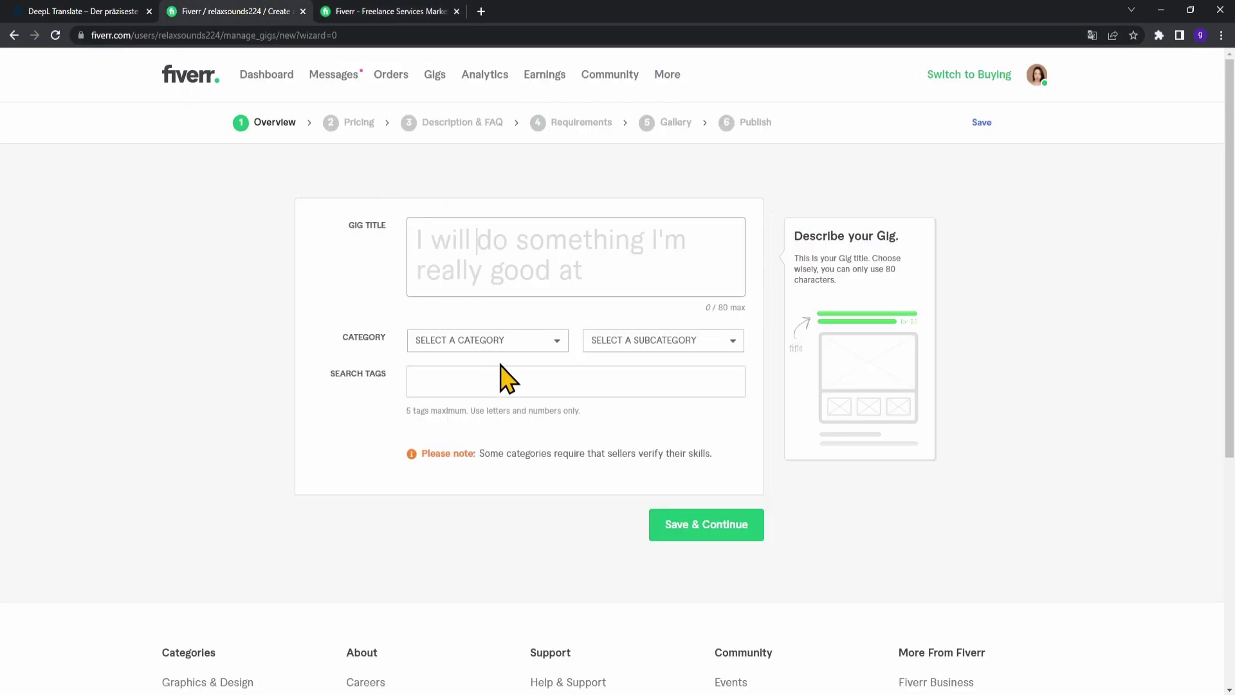
{"action": "left_click", "coordinate": [494, 272]}
{"action": "type", "text": "design modern bus"}
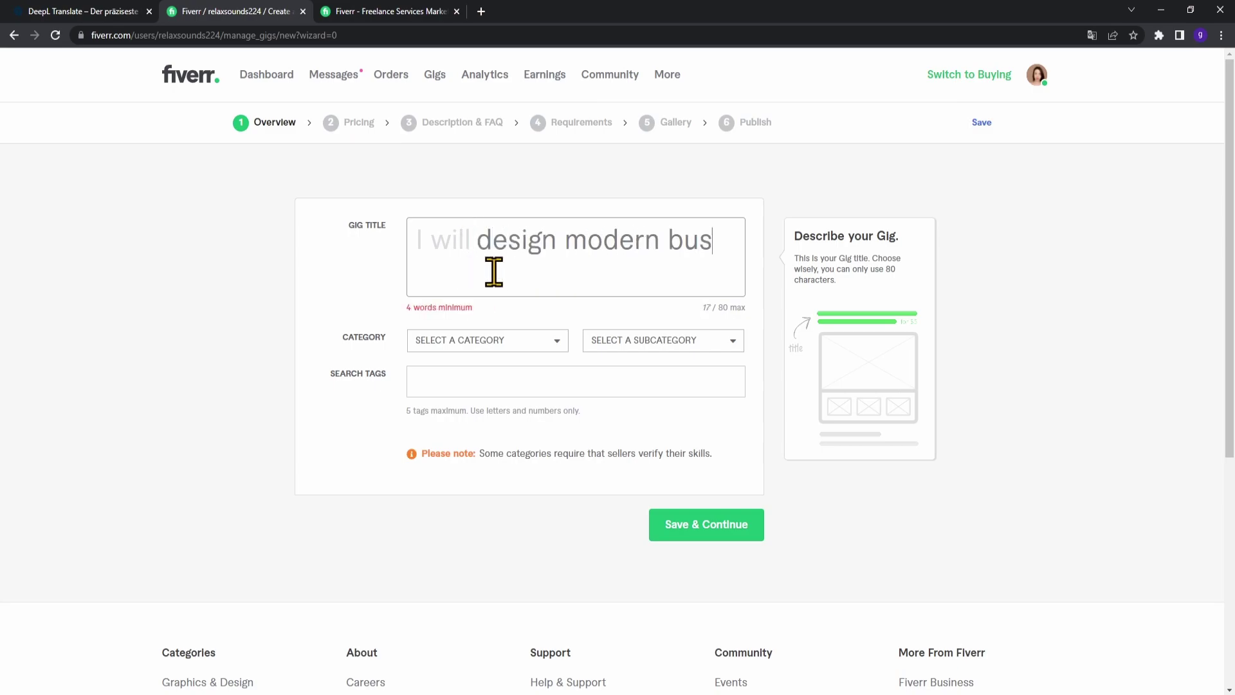
{"action": "type", "text": "iness logo"}
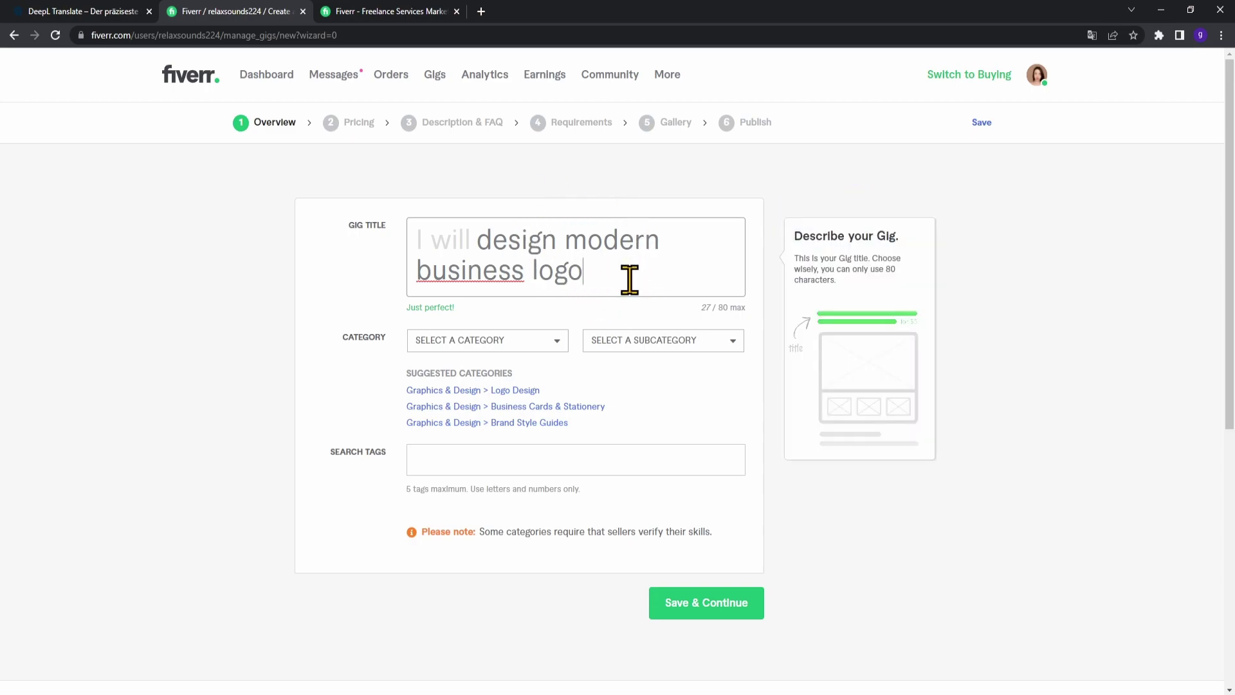
{"action": "left_click", "coordinate": [671, 250]}
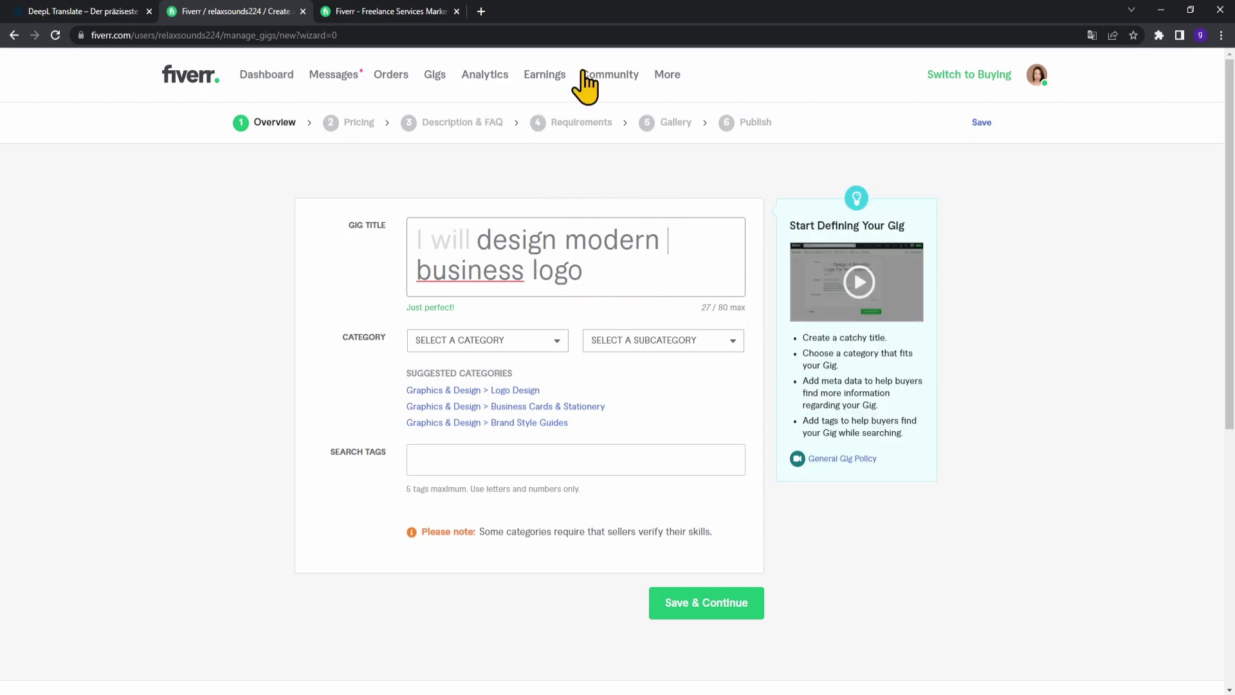
{"action": "type", "text": "minimalist"}
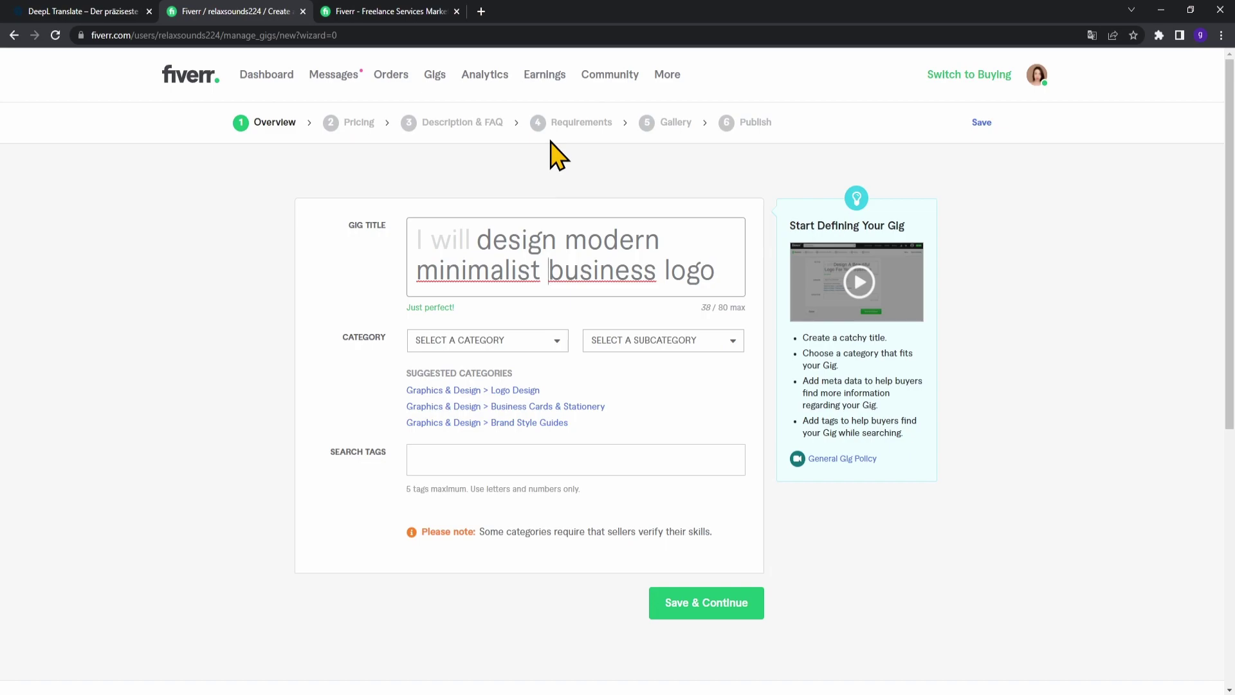
- Try an overlong gig title by appending filler text, and restore "design modern minimalist business logo"
{"action": "left_click", "coordinate": [732, 270]}
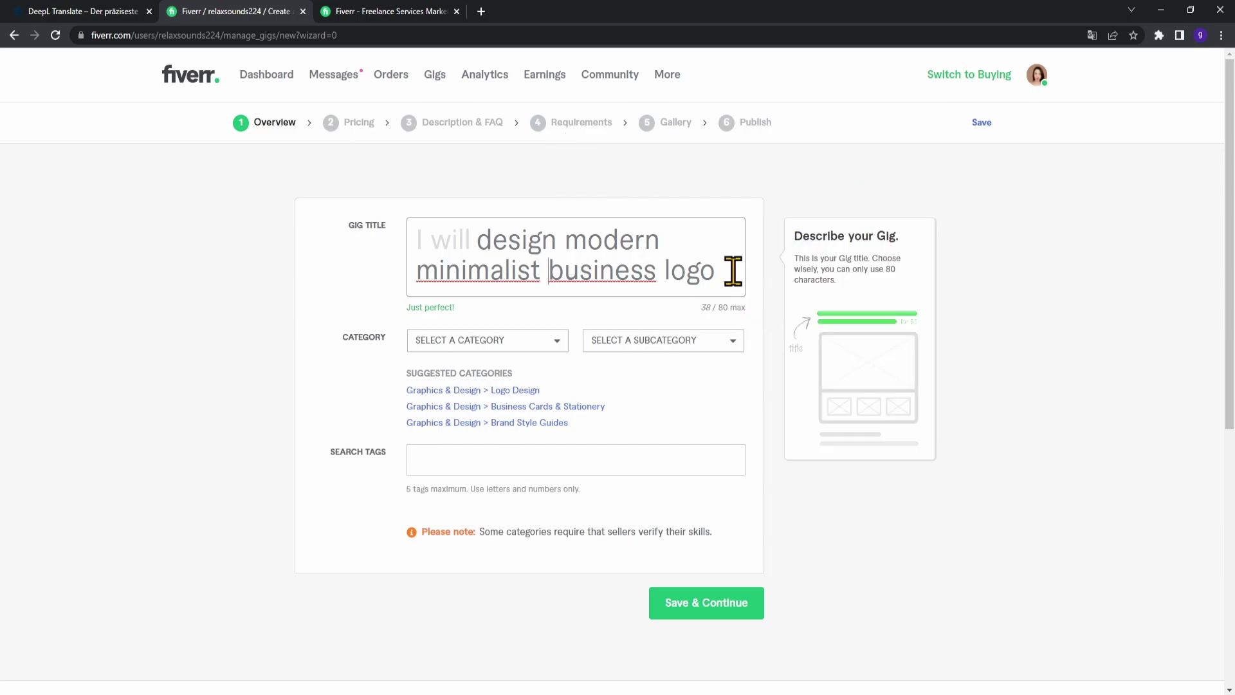
{"action": "type", "text": "a sdas  a as sdasd asdsadsa"}
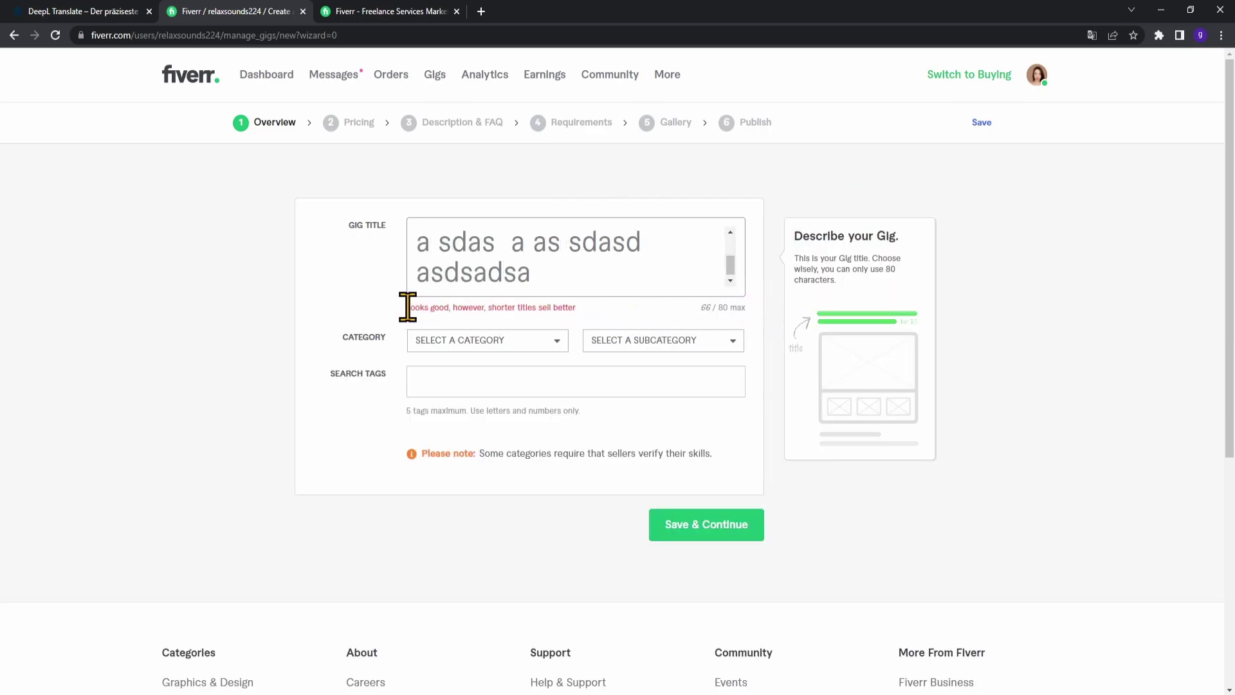
{"action": "left_click_drag", "start_coordinate": [407, 309], "coordinate": [579, 312]}
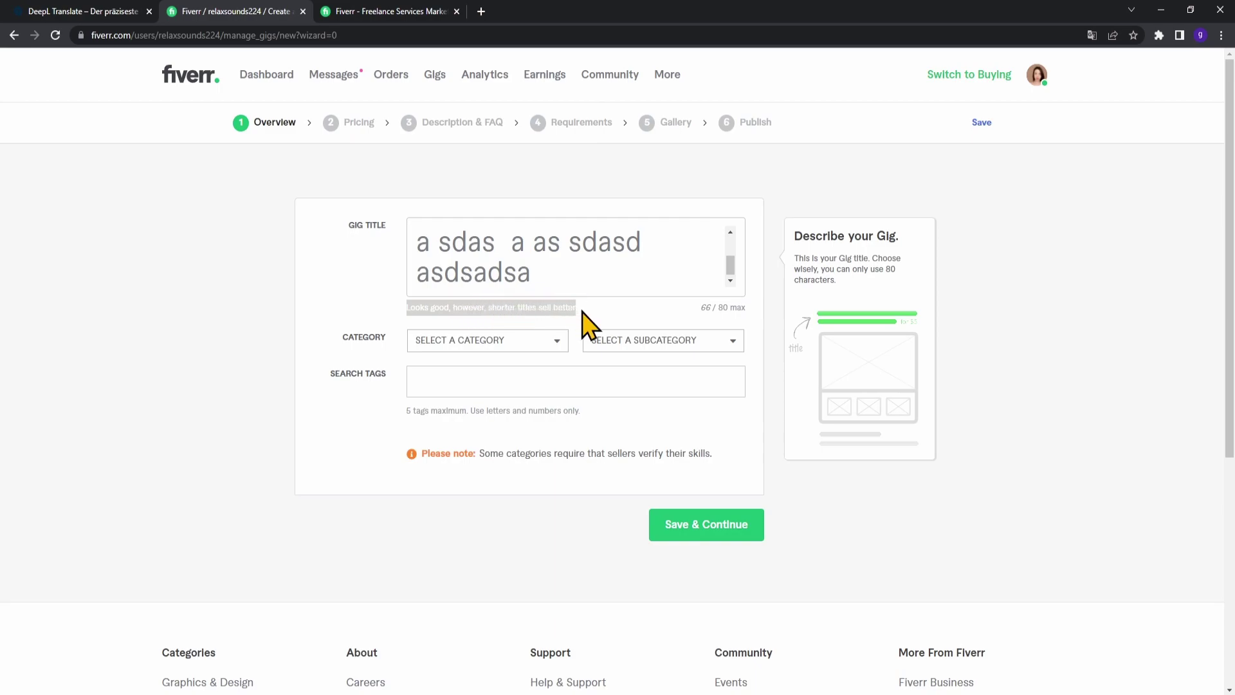
{"action": "left_click", "coordinate": [600, 285]}
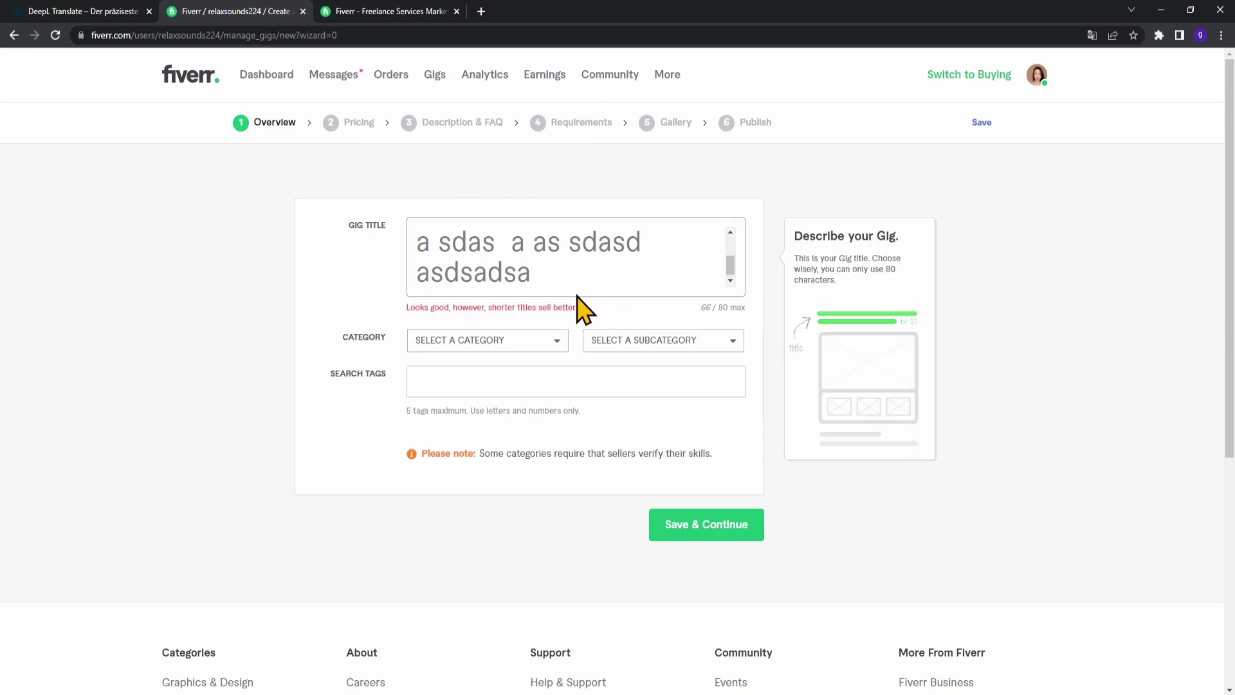
{"action": "left_click_drag", "start_coordinate": [549, 272], "coordinate": [404, 258]}
{"action": "type", "text": "design modern minimalist business logo"}
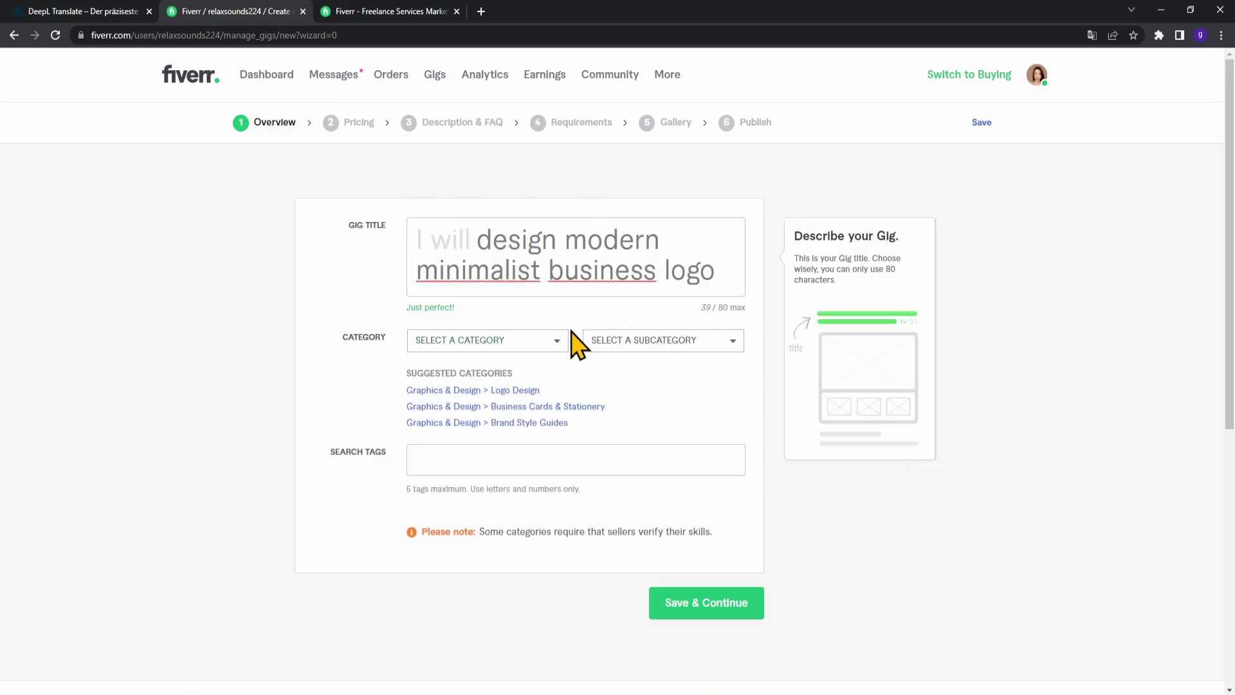
- Search the marketplace for "business logo" and open the 3 modern minimalist logo design gig to check its category
{"action": "left_click", "coordinate": [547, 348]}
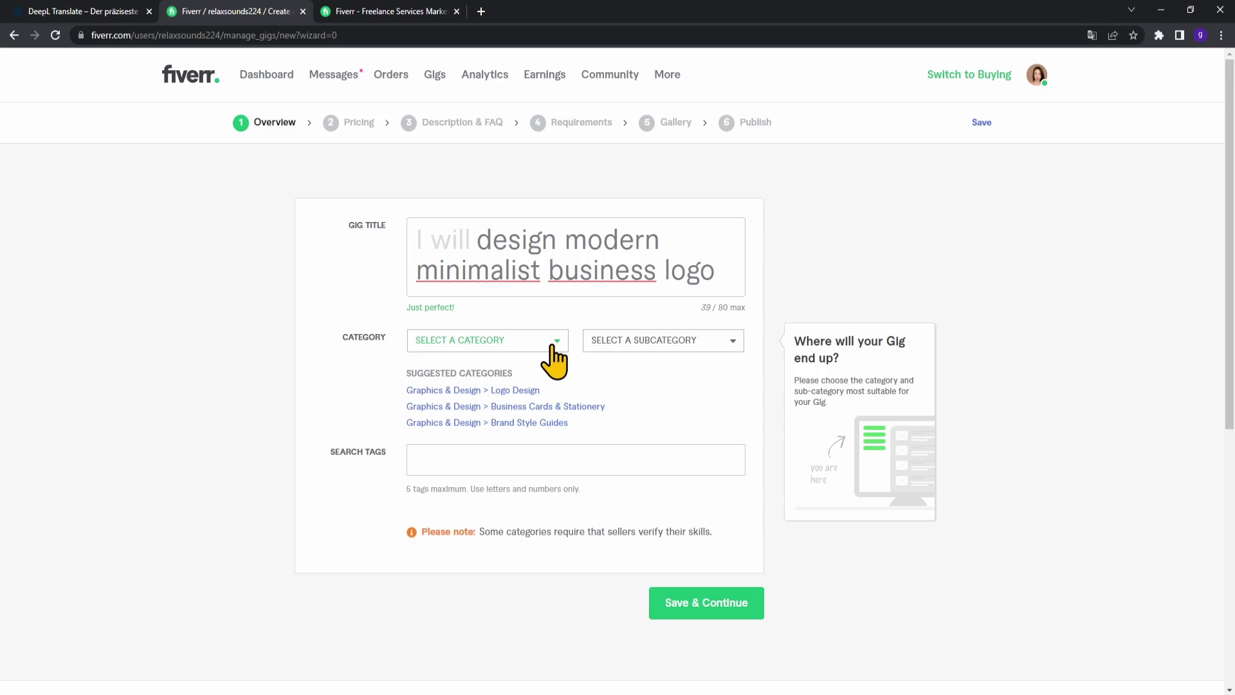
{"action": "left_click", "coordinate": [395, 11]}
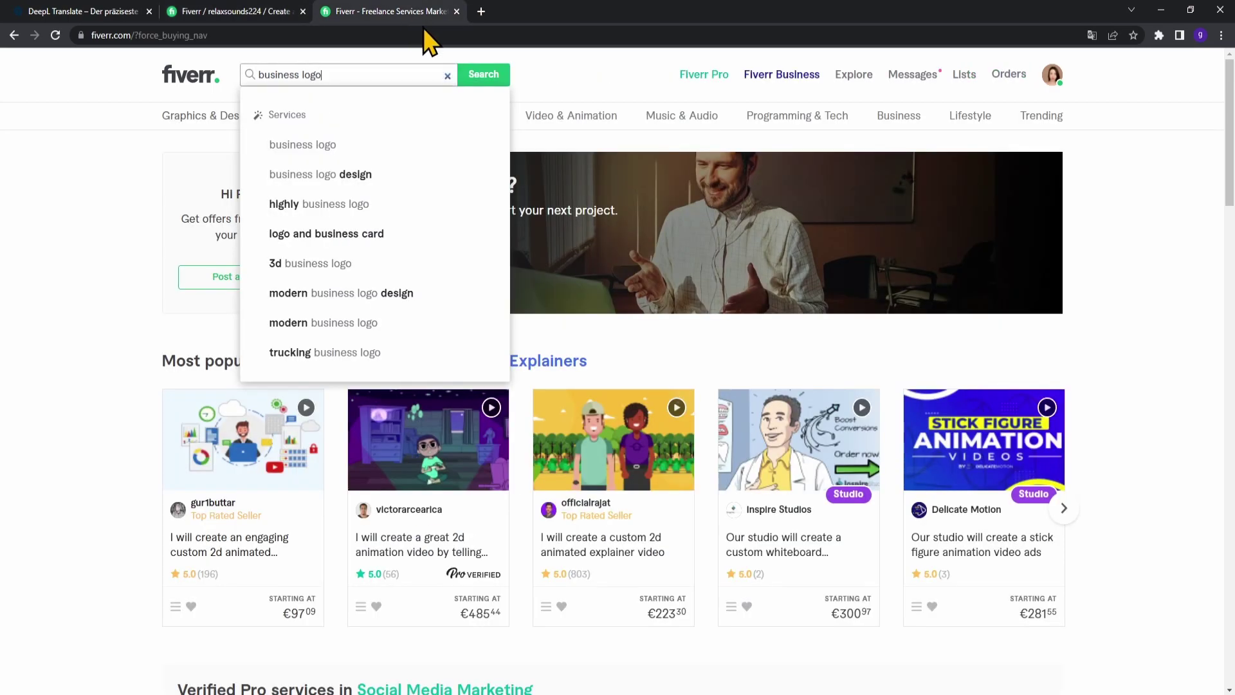
{"action": "left_click", "coordinate": [312, 145]}
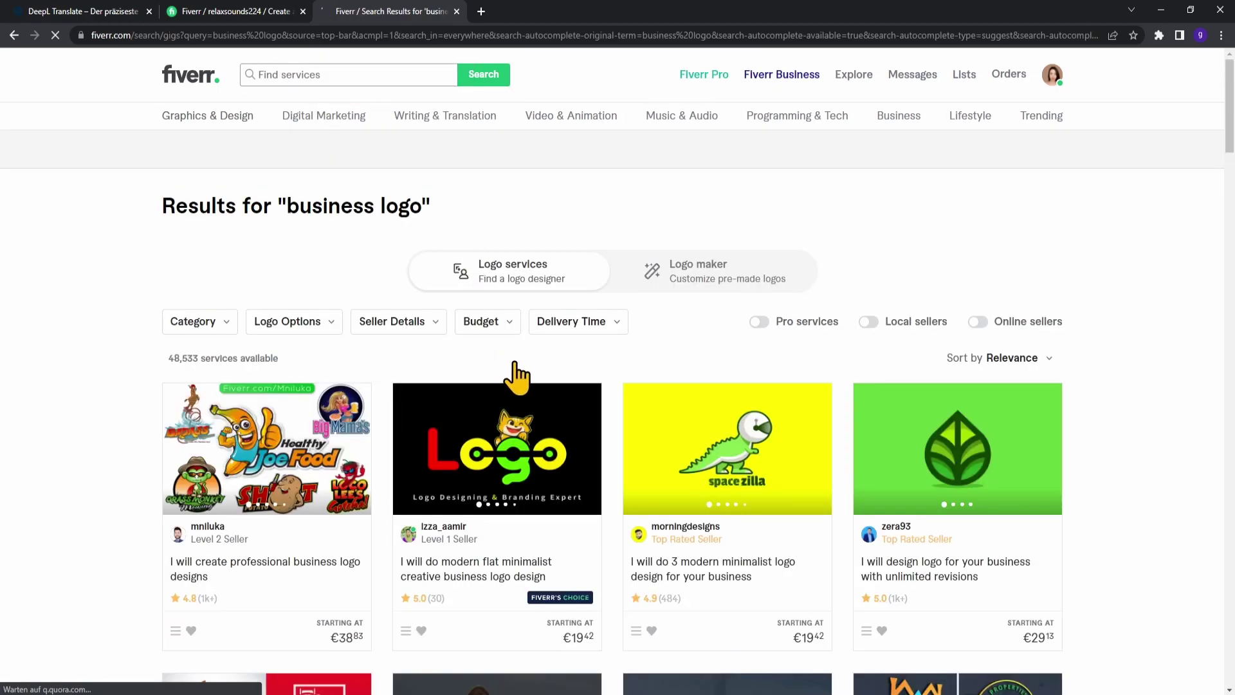
{"action": "scroll", "coordinate": [510, 372], "scroll_direction": "down", "scroll_amount": 3}
{"action": "left_click", "coordinate": [746, 238]}
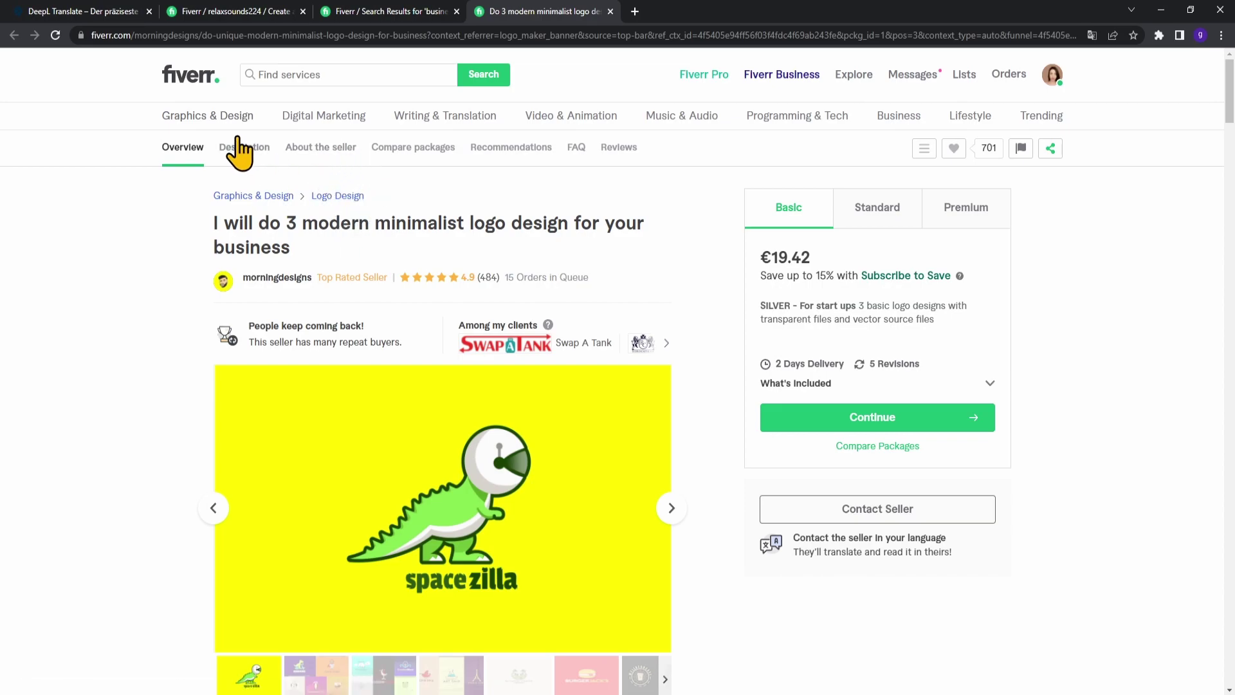
{"action": "left_click", "coordinate": [389, 9]}
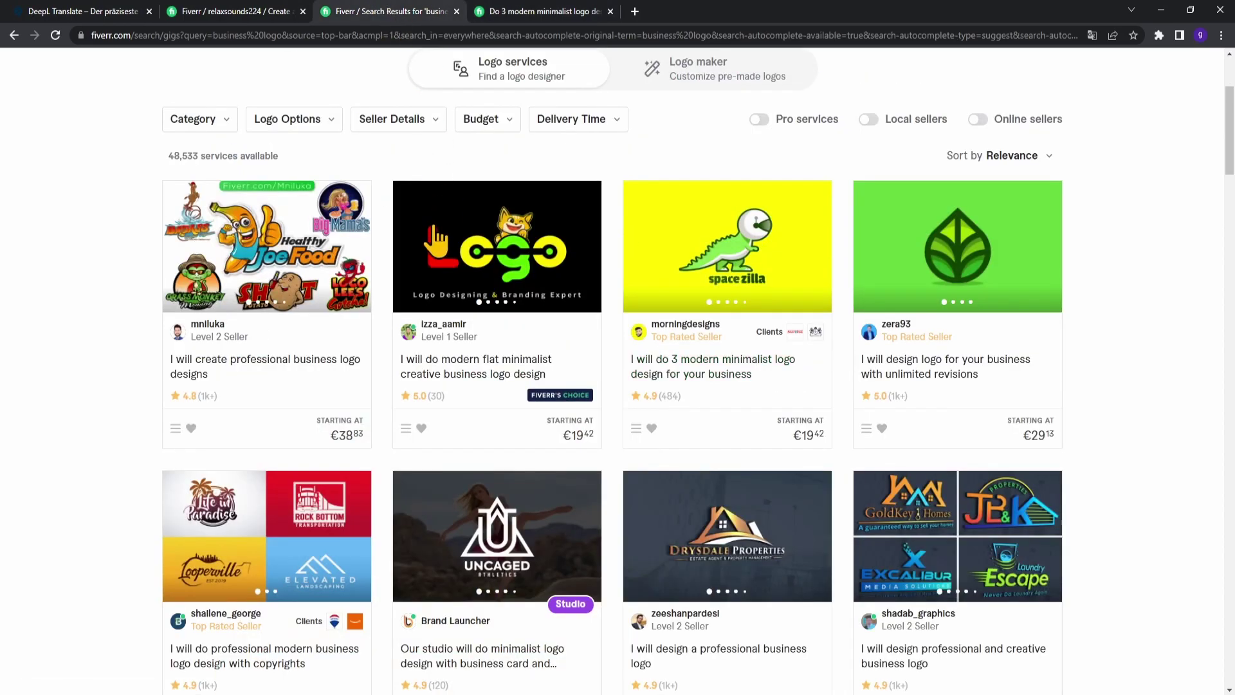
- Set the new gig's category to Graphics & Design and its subcategory to Logo Design
{"action": "left_click", "coordinate": [270, 15]}
{"action": "left_click", "coordinate": [487, 338]}
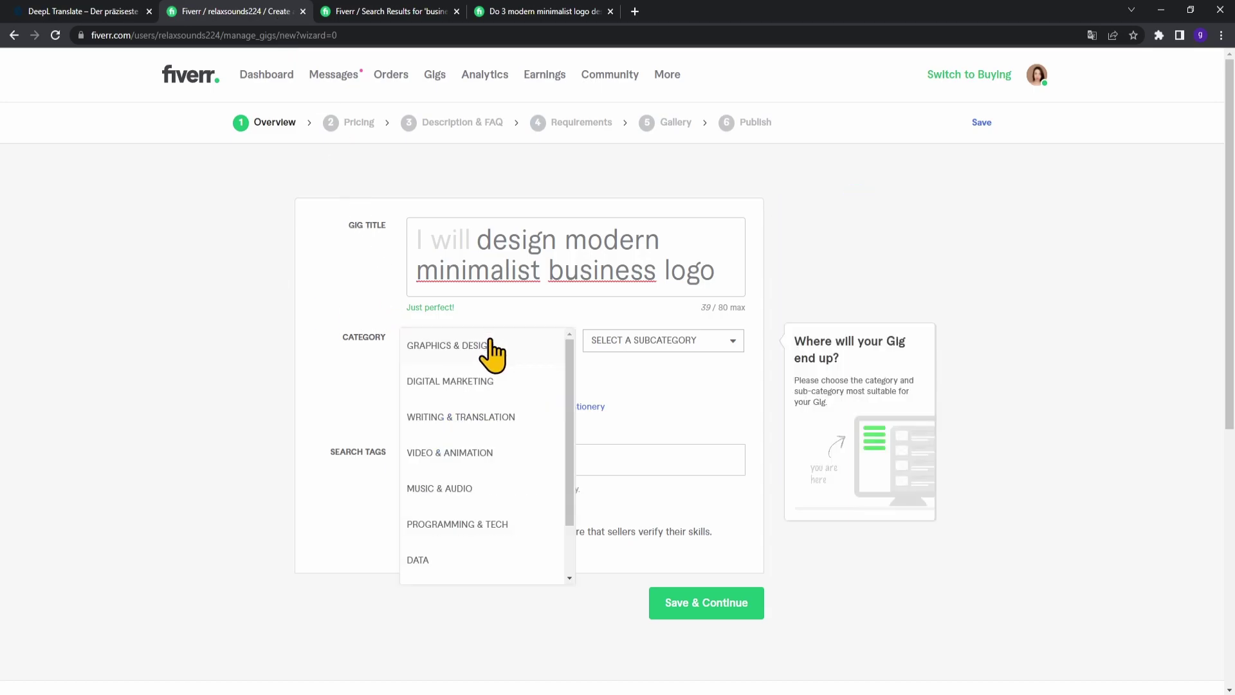
{"action": "left_click", "coordinate": [492, 347]}
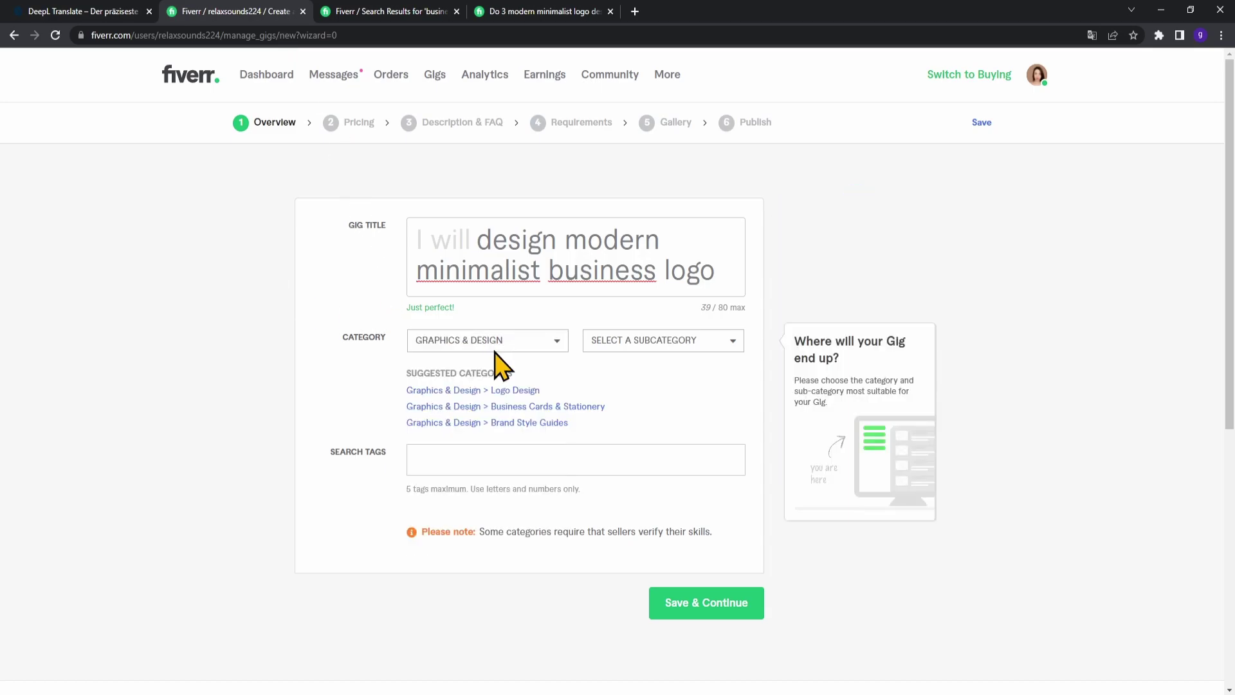
{"action": "left_click", "coordinate": [635, 341]}
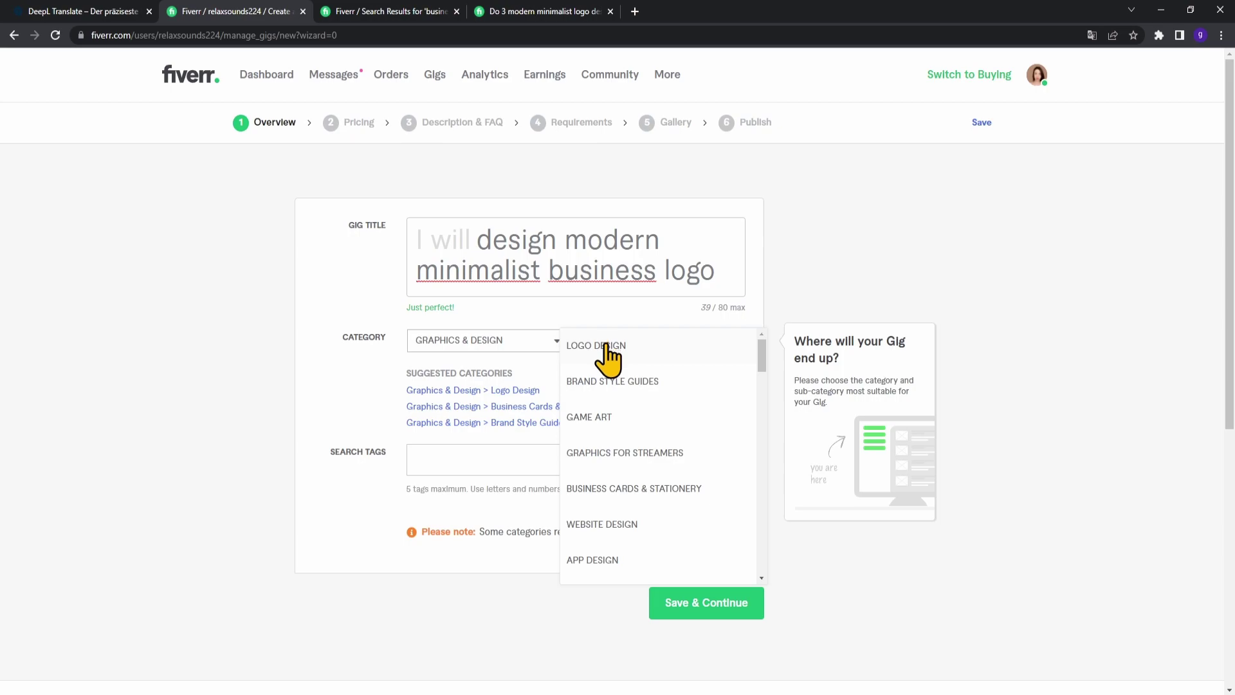
{"action": "left_click", "coordinate": [619, 354]}
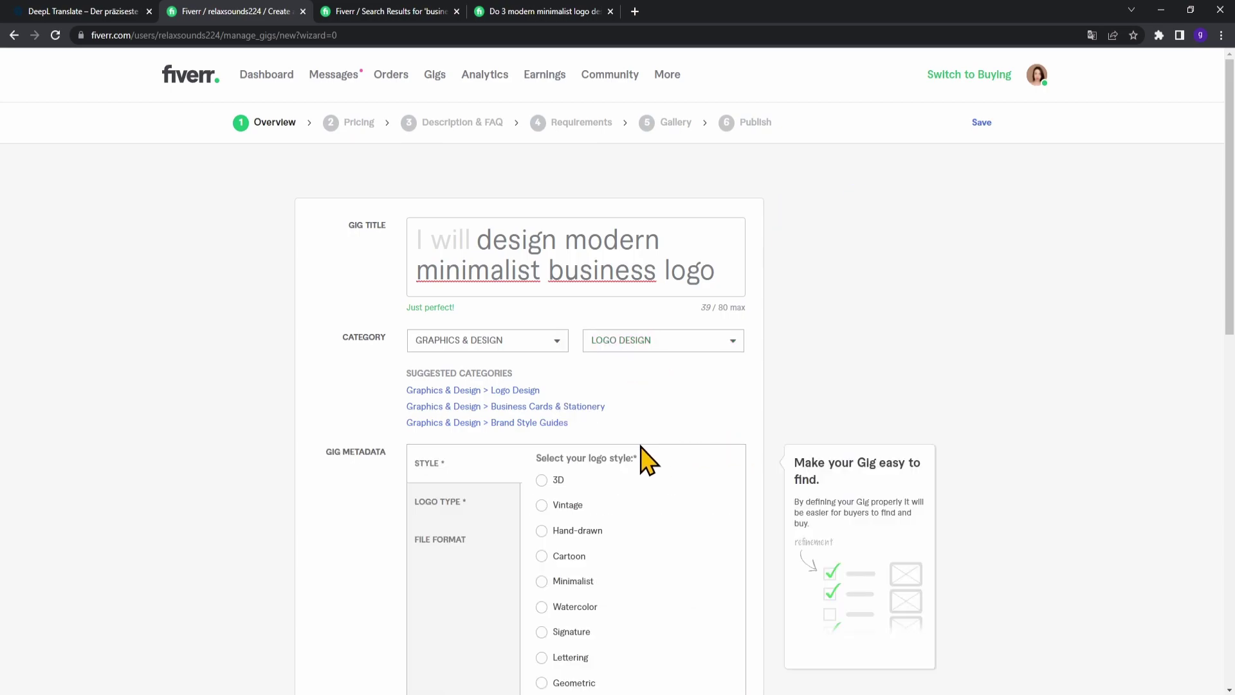
{"action": "scroll", "coordinate": [662, 449], "scroll_direction": "down", "scroll_amount": 2}
{"action": "scroll", "coordinate": [666, 454], "scroll_direction": "down", "scroll_amount": 1}
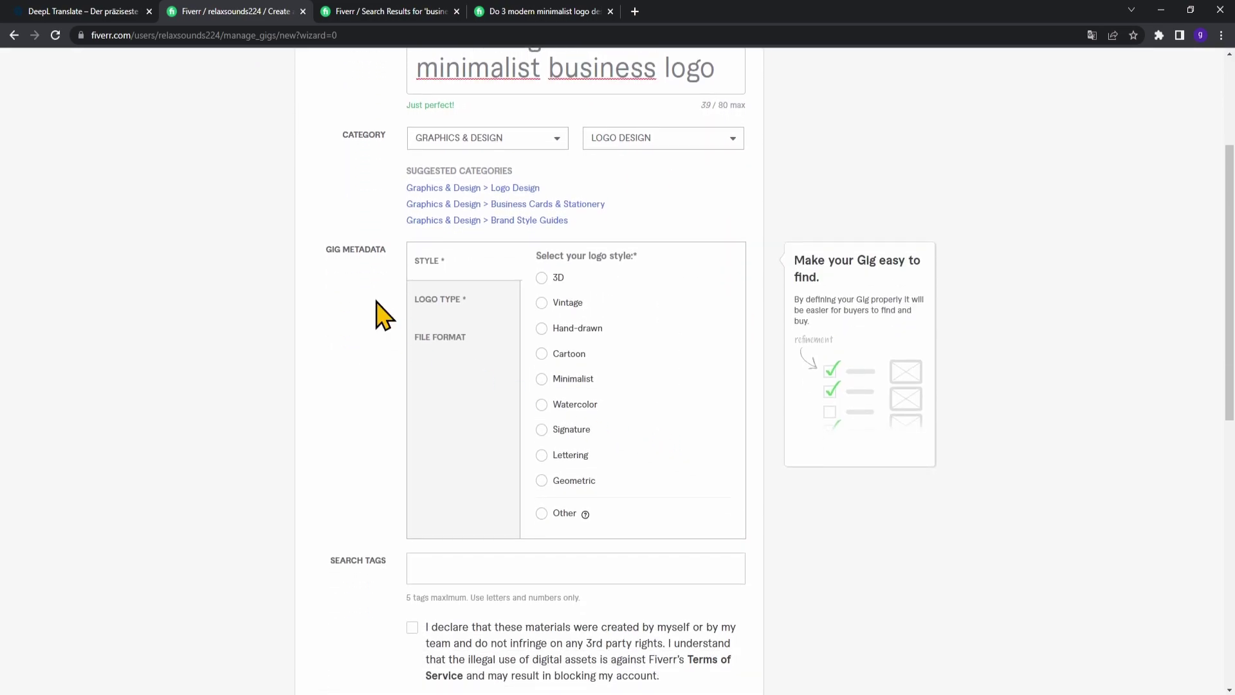
{"action": "left_click_drag", "start_coordinate": [325, 251], "coordinate": [376, 256]}
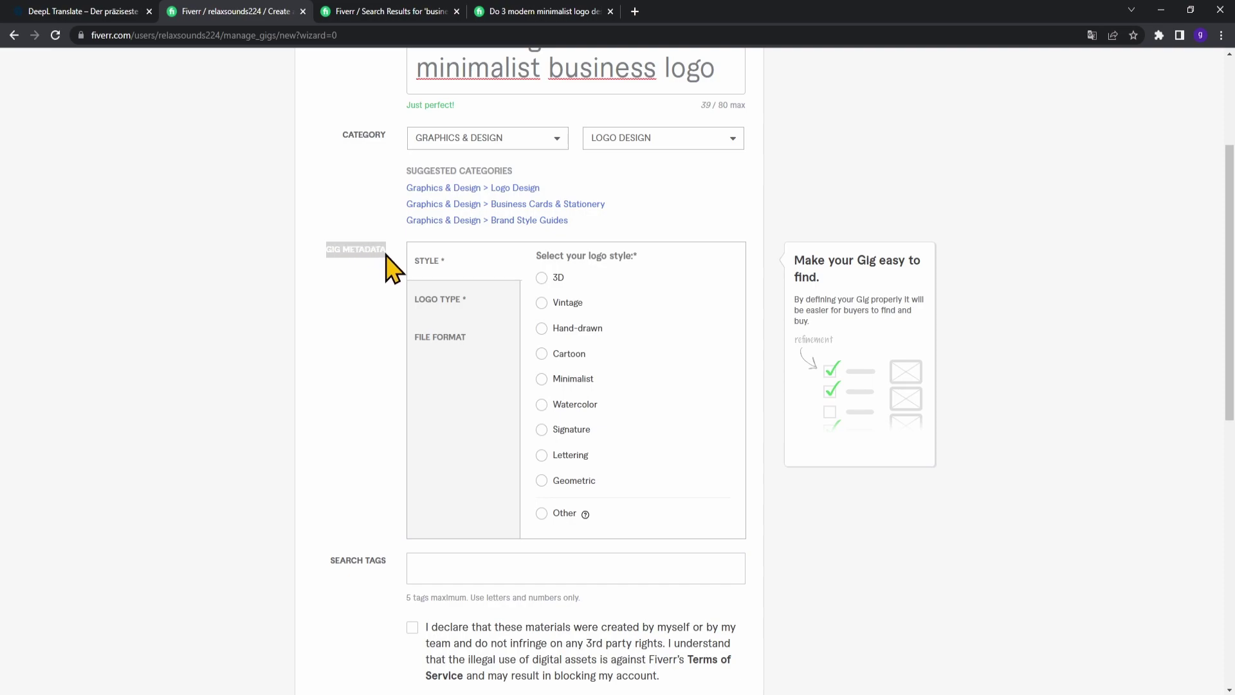
{"action": "left_click", "coordinate": [386, 283]}
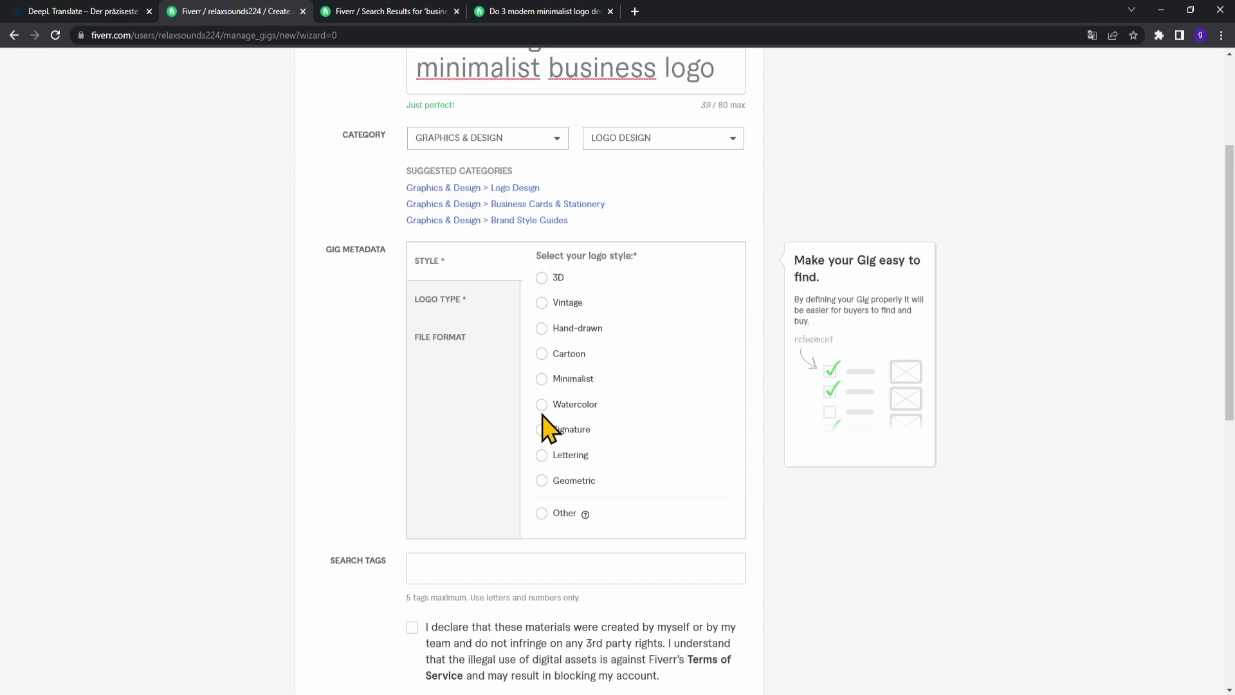
- Search the marketplace for "minimalist logo" and examine the gigs offered in that style
{"action": "left_click", "coordinate": [417, 11]}
{"action": "scroll", "coordinate": [423, 143], "scroll_direction": "down", "scroll_amount": 1}
{"action": "scroll", "coordinate": [413, 143], "scroll_direction": "up", "scroll_amount": 3}
{"action": "triple_click", "coordinate": [314, 82]}
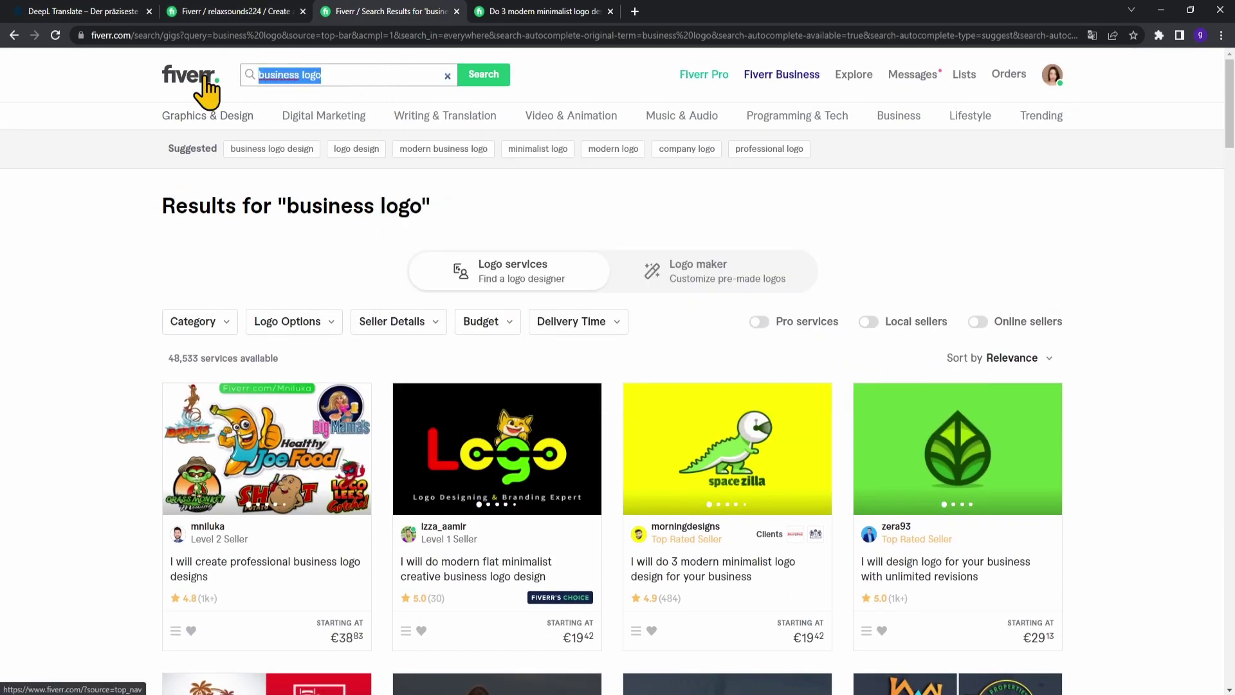
{"action": "type", "text": "minimal"}
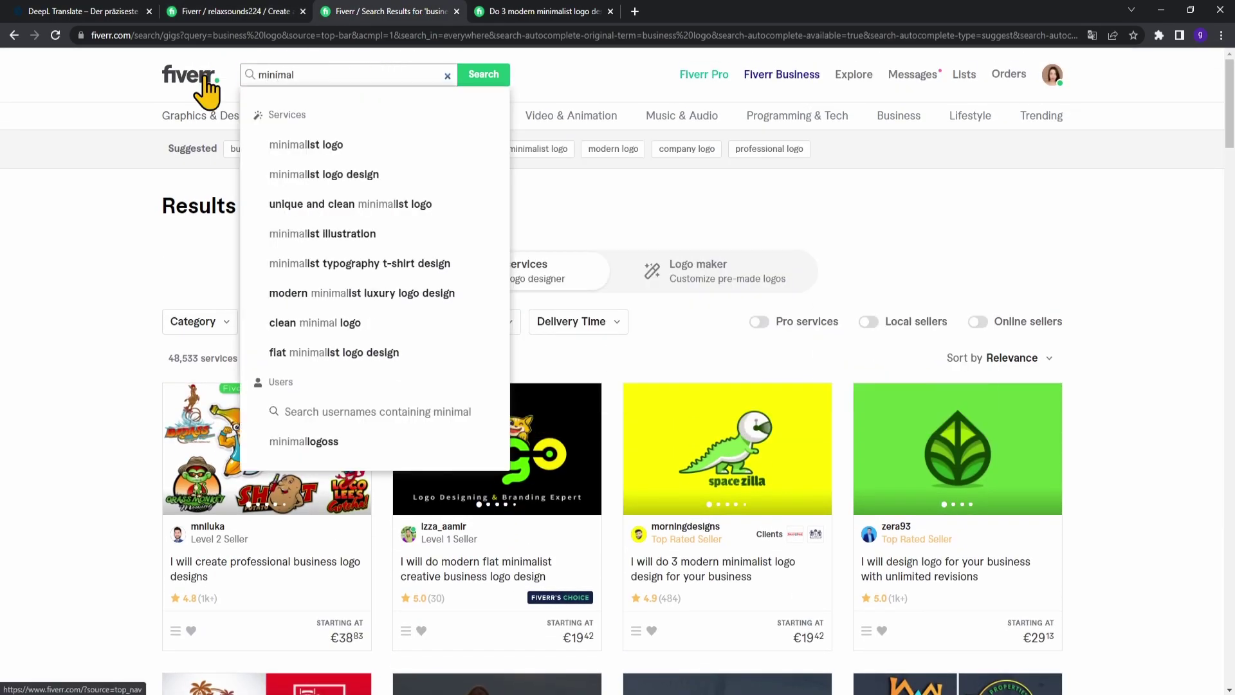
{"action": "left_click", "coordinate": [325, 144]}
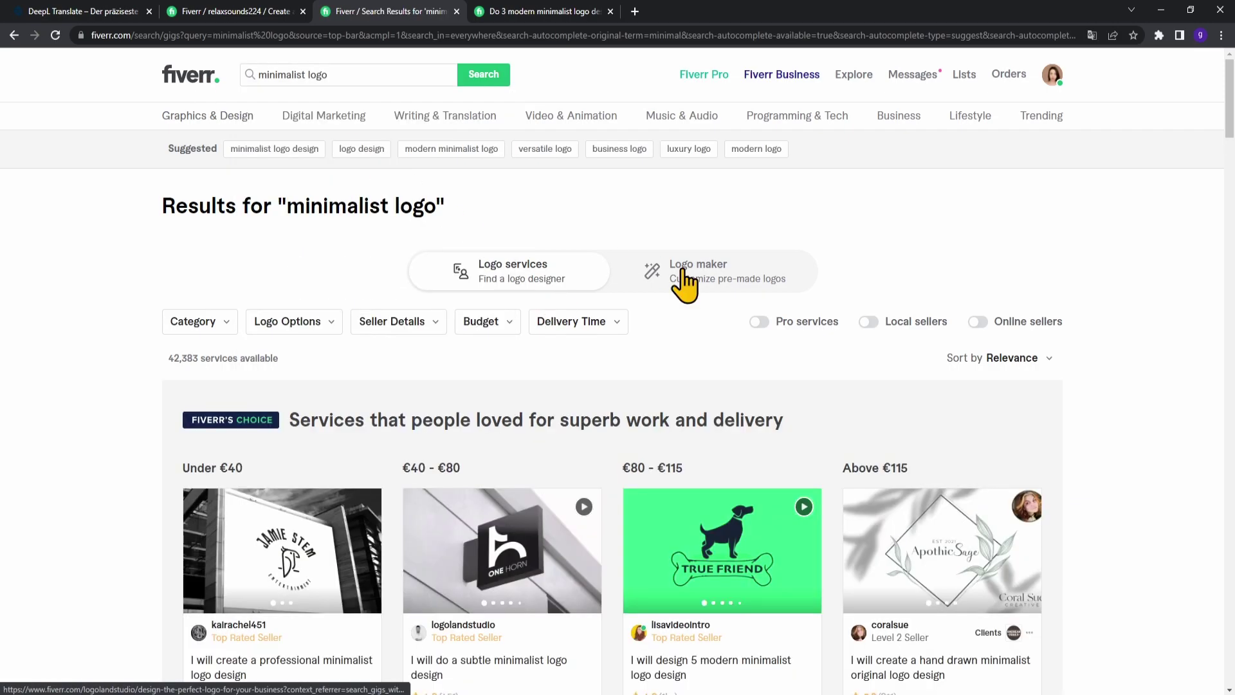
{"action": "scroll", "coordinate": [707, 360], "scroll_direction": "down", "scroll_amount": 3}
{"action": "scroll", "coordinate": [1032, 394], "scroll_direction": "down", "scroll_amount": 2}
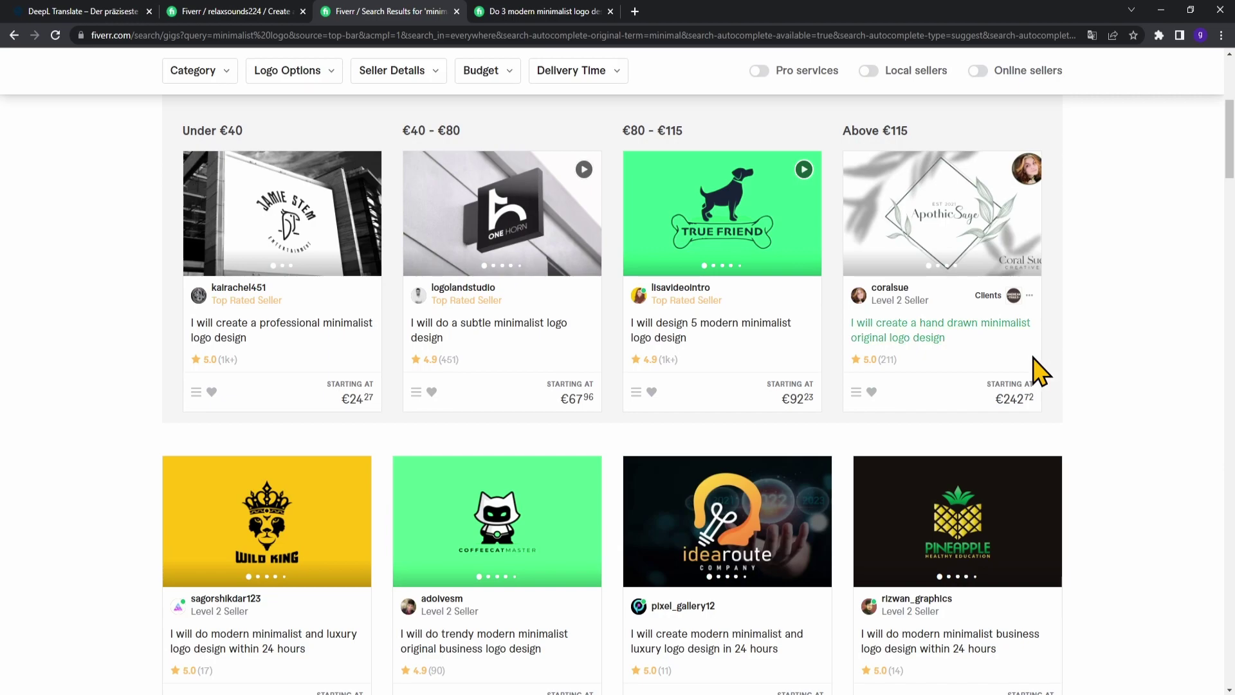
{"action": "scroll", "coordinate": [1049, 380], "scroll_direction": "down", "scroll_amount": 2}
{"action": "scroll", "coordinate": [1152, 380], "scroll_direction": "down", "scroll_amount": 2}
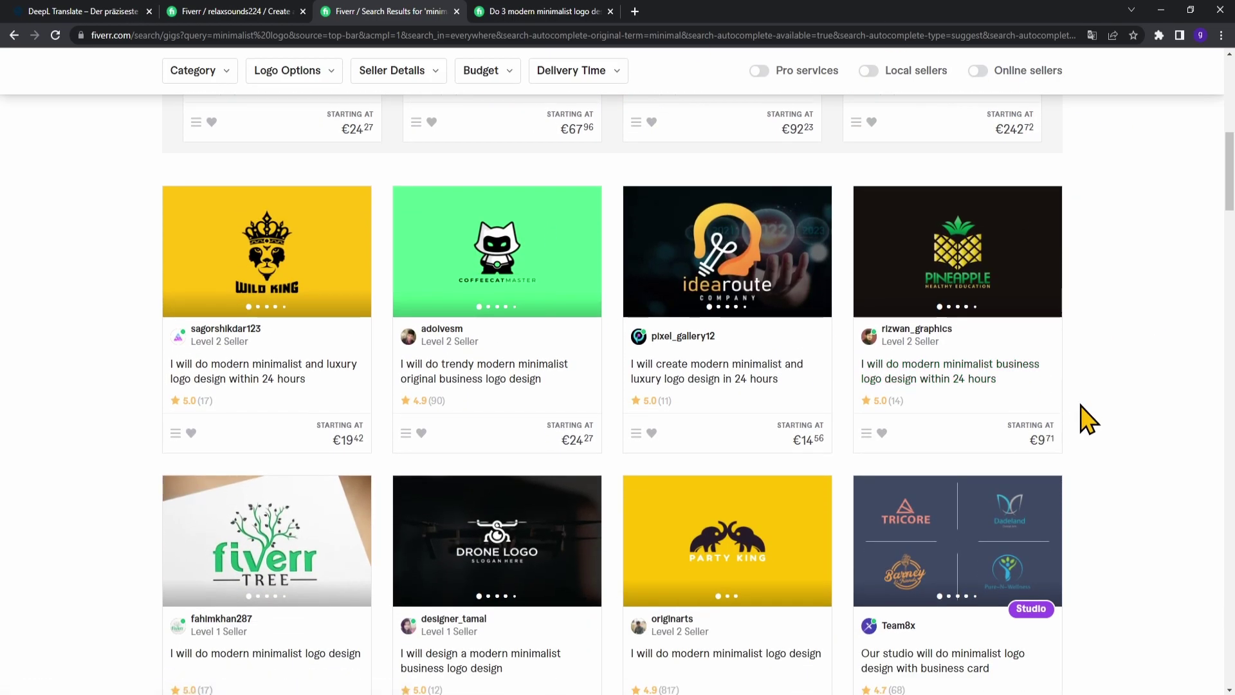
- Set the new gig's logo style to Minimalist and its logo types to Monogram, Wordmark and Pictorial
{"action": "left_click", "coordinate": [256, 13]}
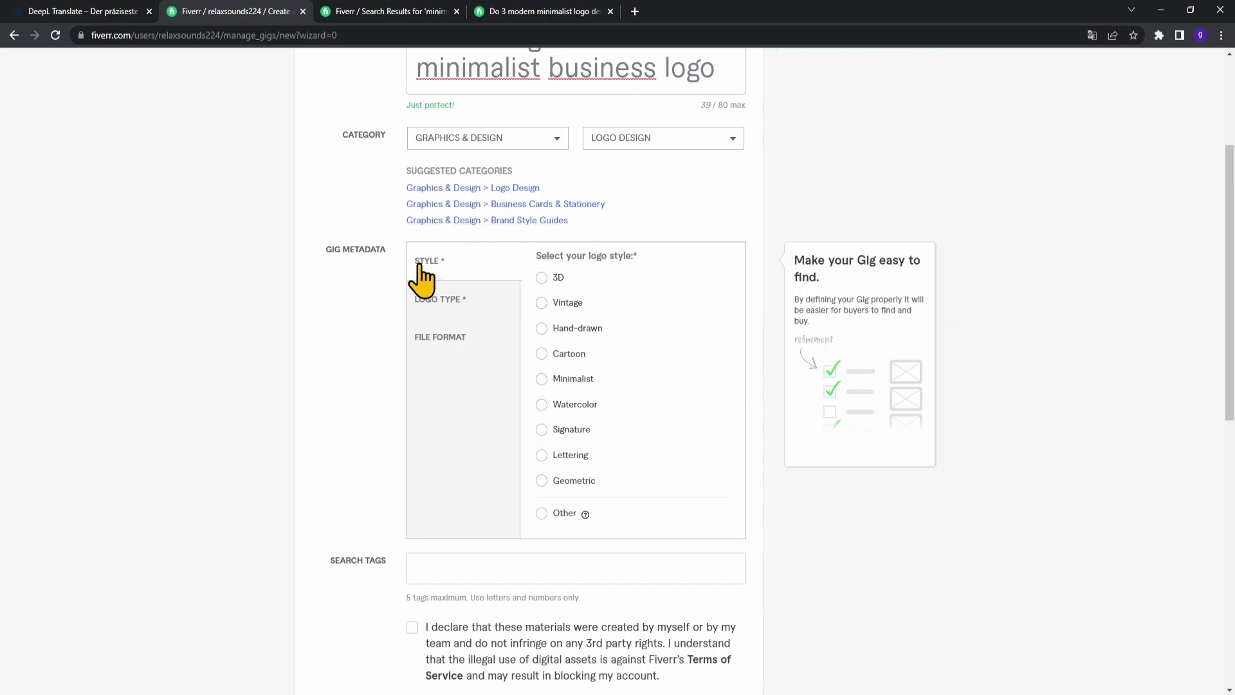
{"action": "left_click", "coordinate": [542, 380]}
{"action": "left_click", "coordinate": [452, 300]}
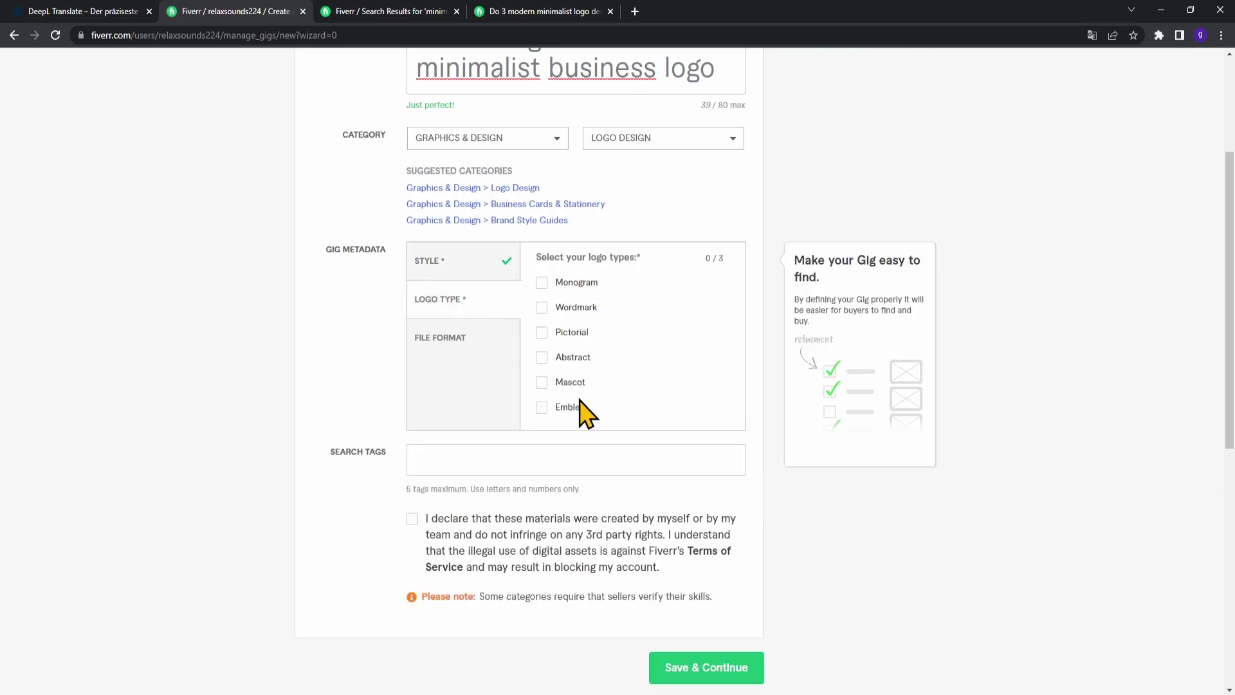
{"action": "left_click", "coordinate": [542, 307]}
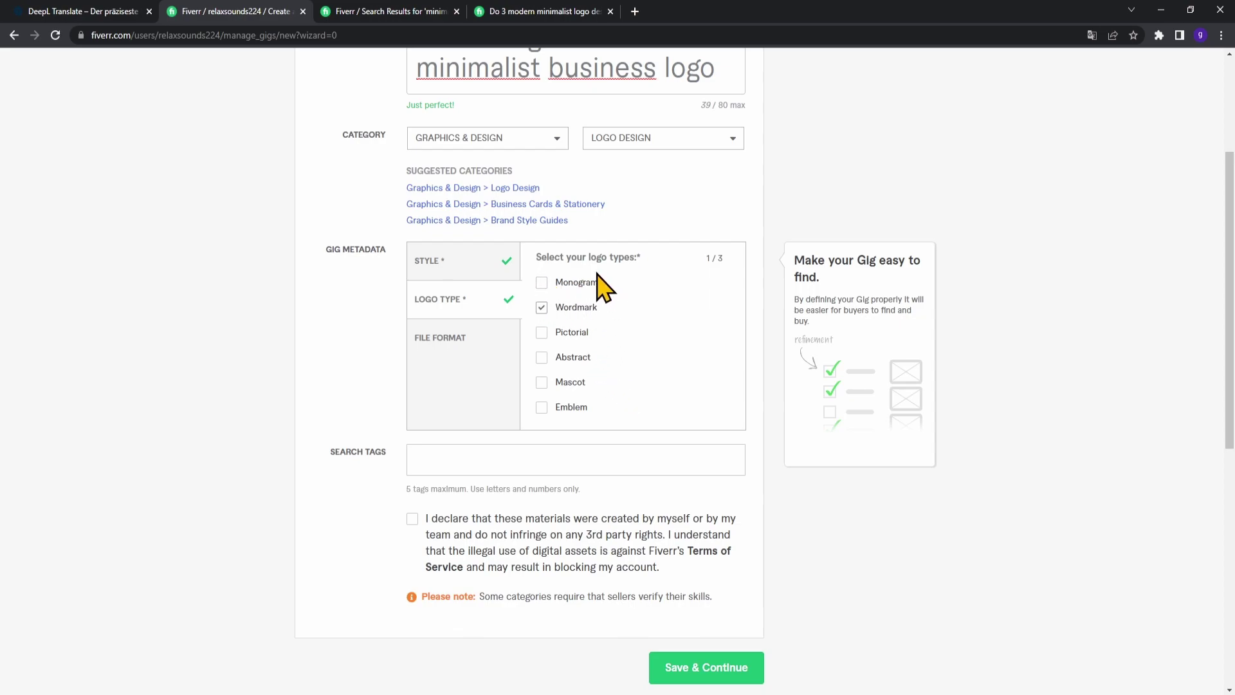
{"action": "left_click", "coordinate": [543, 284]}
{"action": "left_click", "coordinate": [542, 333]}
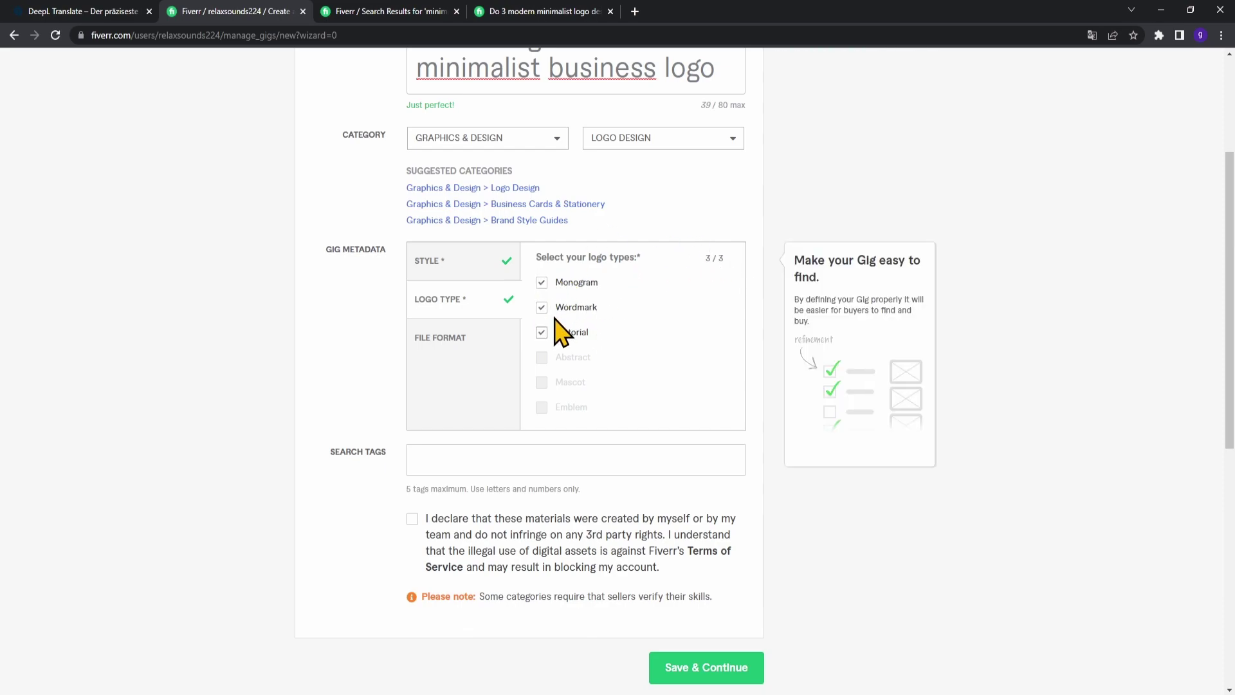
- Select JPG, PNG, PSD, EPS and SVG as the gig's file formats, leaving Other unselected
{"action": "left_click", "coordinate": [450, 344]}
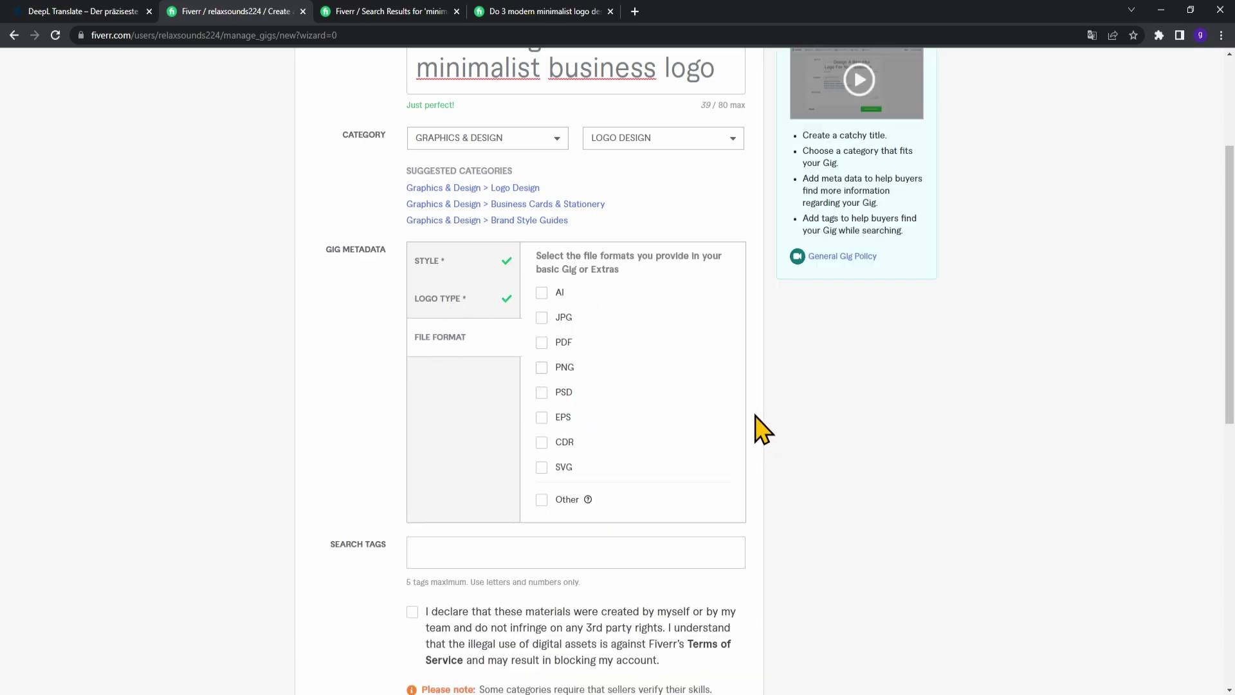
{"action": "mouse_move", "coordinate": [725, 449]}
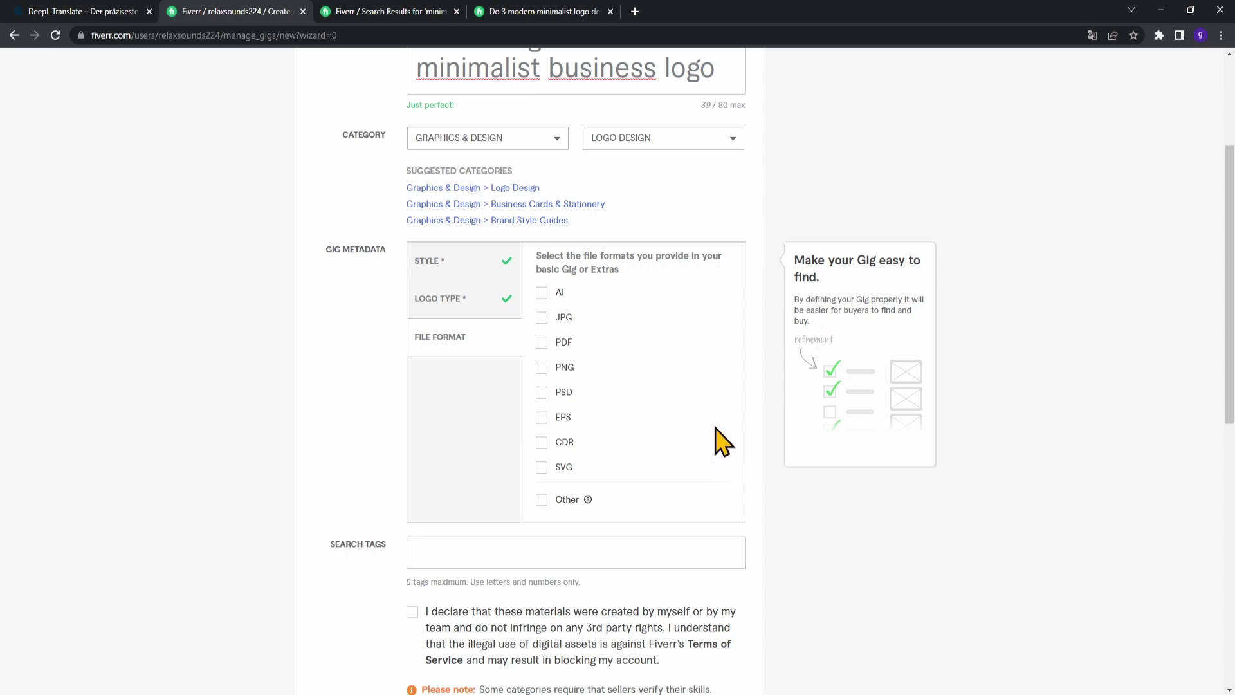
{"action": "left_click", "coordinate": [542, 318]}
{"action": "left_click", "coordinate": [541, 396]}
{"action": "left_click", "coordinate": [542, 418]}
{"action": "left_click", "coordinate": [542, 468]}
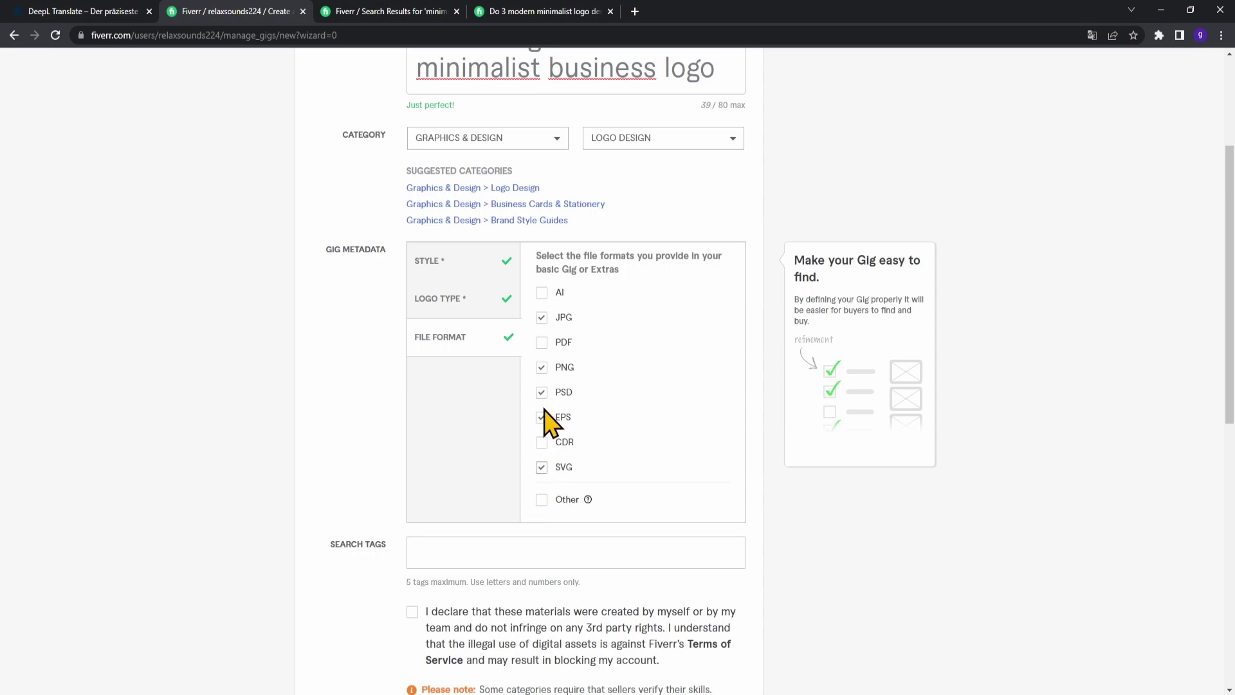
{"action": "left_click", "coordinate": [547, 501]}
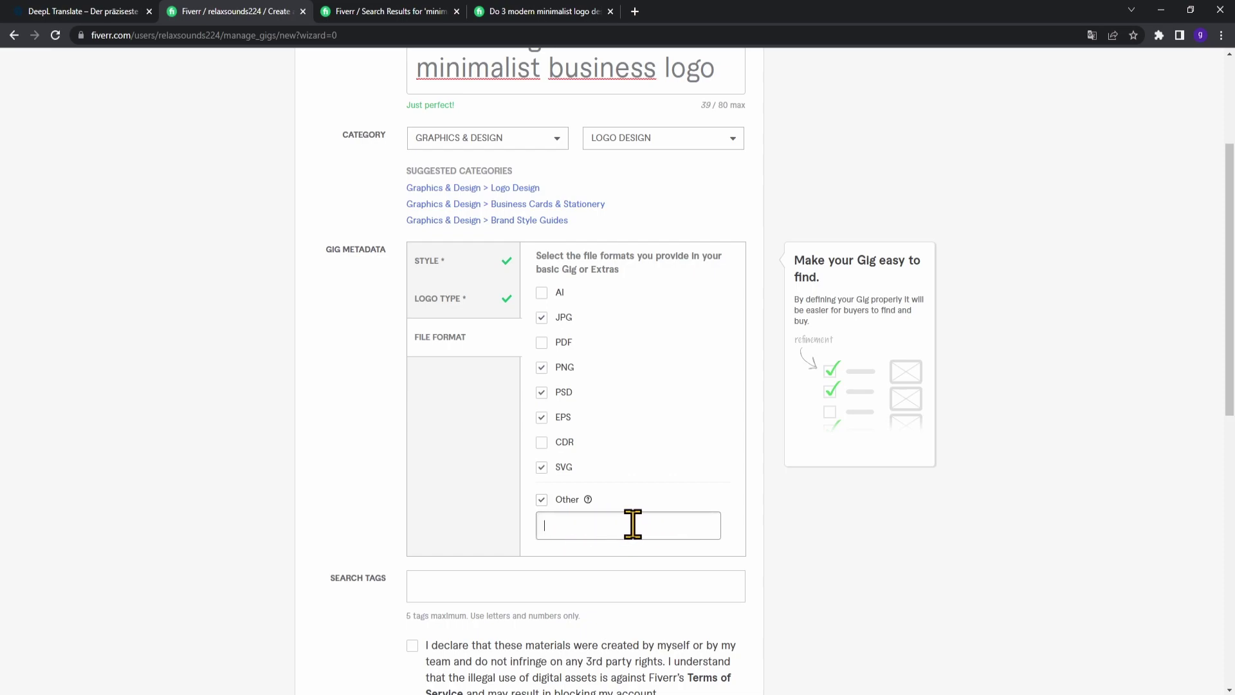
{"action": "left_click", "coordinate": [542, 501]}
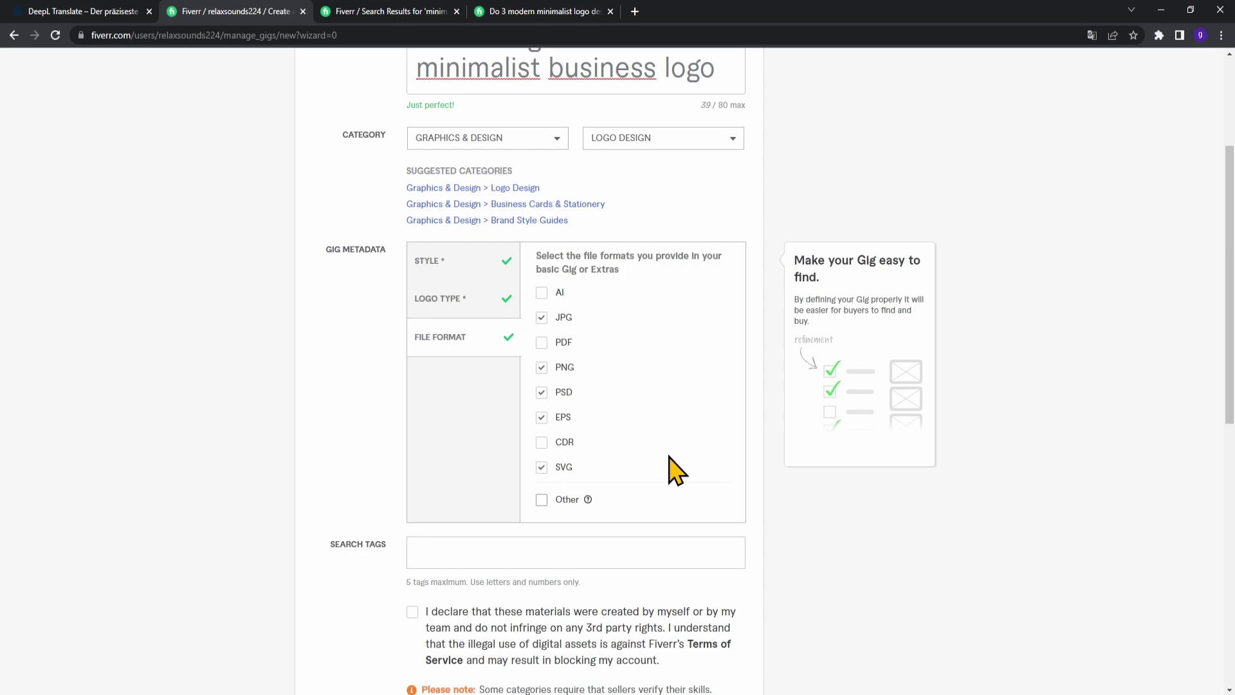
{"action": "left_click", "coordinate": [547, 315]}
{"action": "left_click", "coordinate": [543, 415]}
{"action": "left_click", "coordinate": [544, 315]}
- Look up the marketplace's search suggestions for "business logo" to find a suitable search tag
{"action": "scroll", "coordinate": [592, 428], "scroll_direction": "up", "scroll_amount": 1}
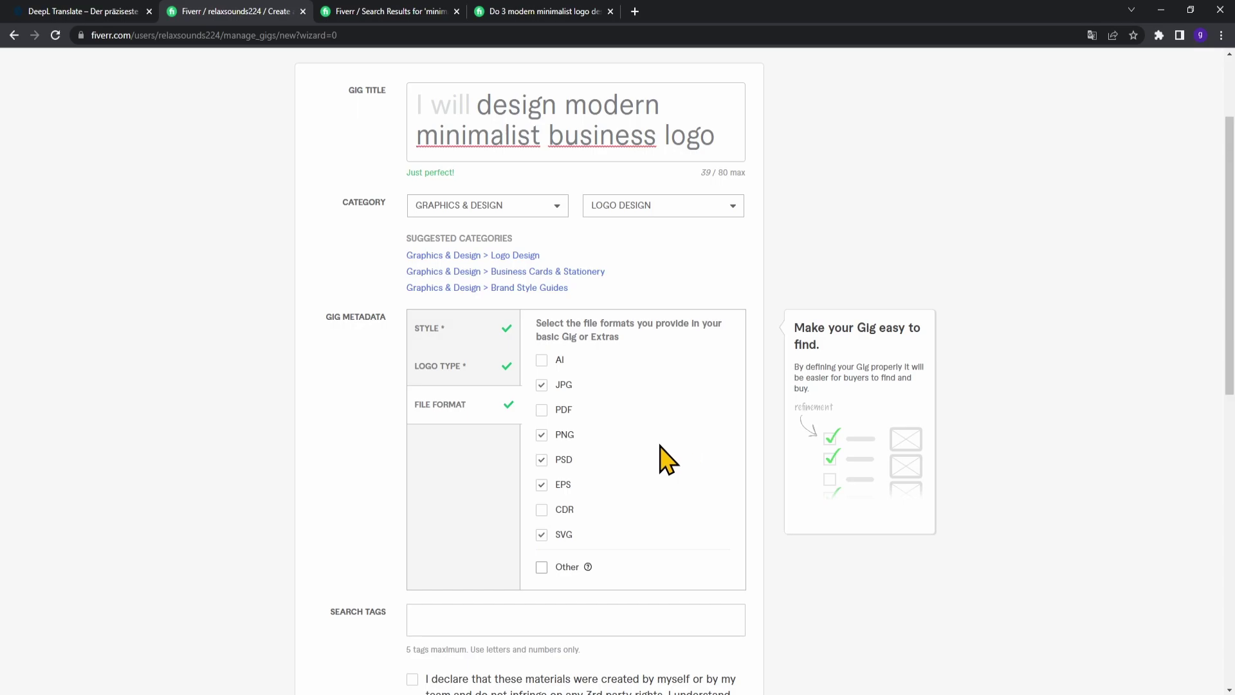
{"action": "scroll", "coordinate": [630, 440], "scroll_direction": "down", "scroll_amount": 1}
{"action": "scroll", "coordinate": [627, 424], "scroll_direction": "down", "scroll_amount": 3}
{"action": "scroll", "coordinate": [643, 394], "scroll_direction": "up", "scroll_amount": 2}
{"action": "scroll", "coordinate": [566, 404], "scroll_direction": "down", "scroll_amount": 2}
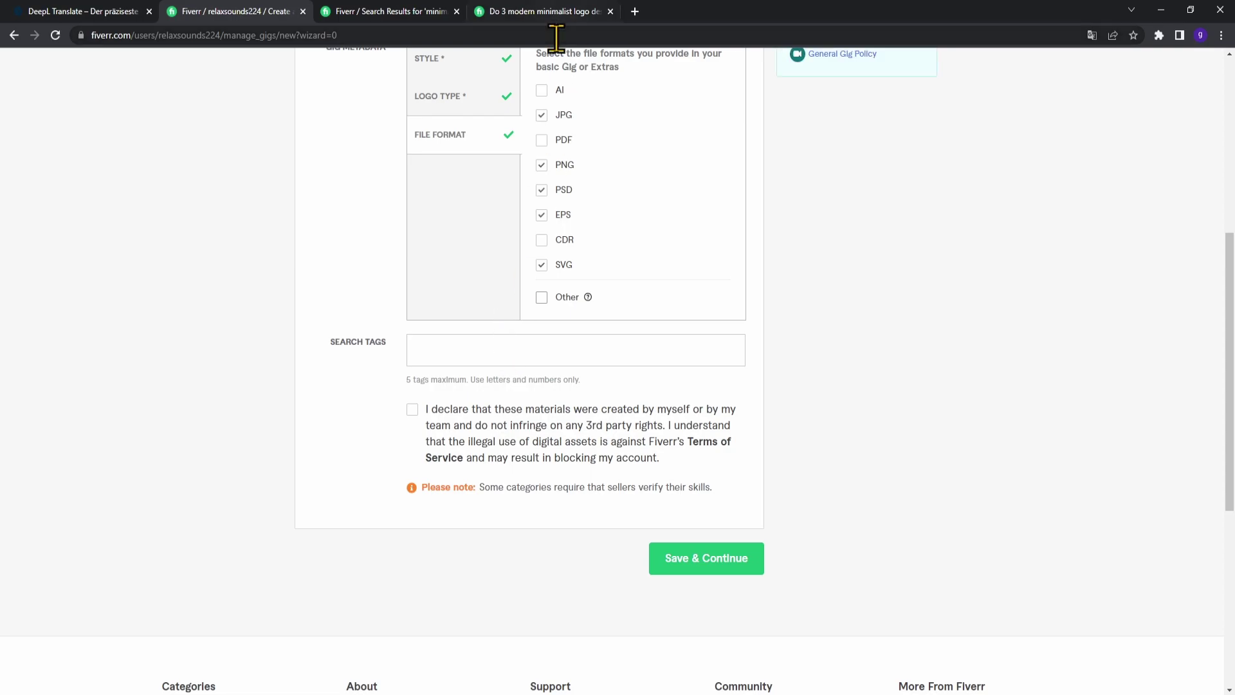
{"action": "left_click", "coordinate": [547, 17]}
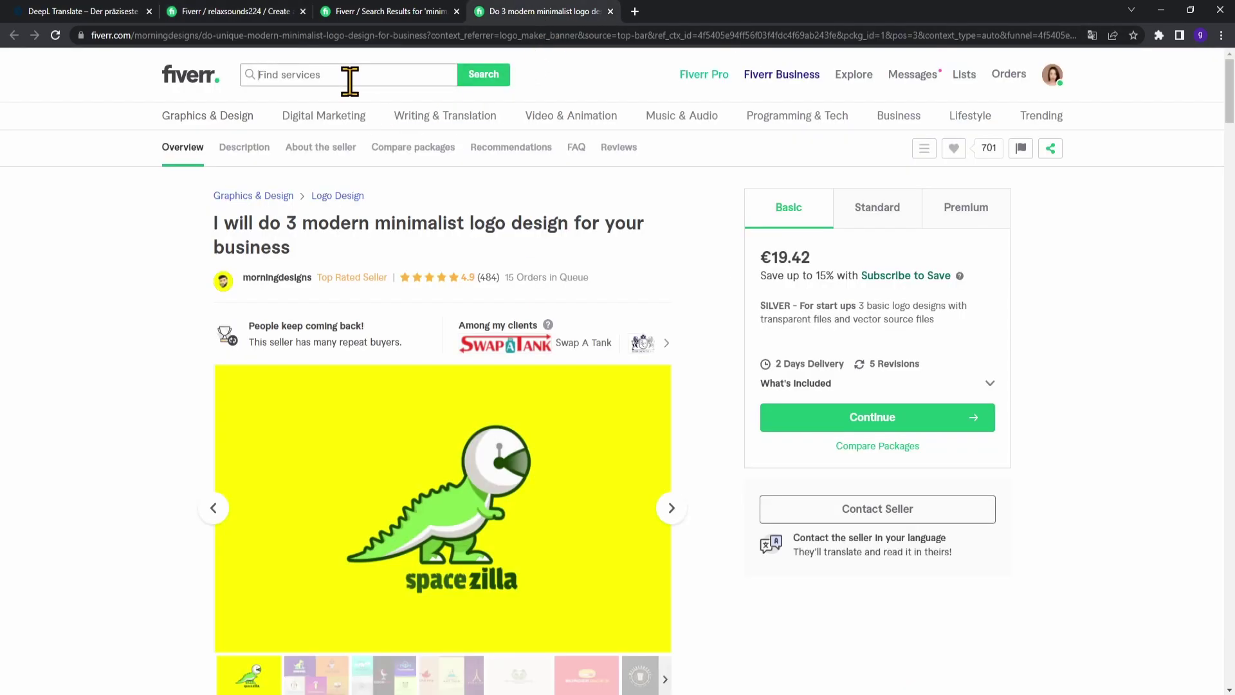
{"action": "left_click", "coordinate": [373, 82]}
{"action": "type", "text": "business logo"}
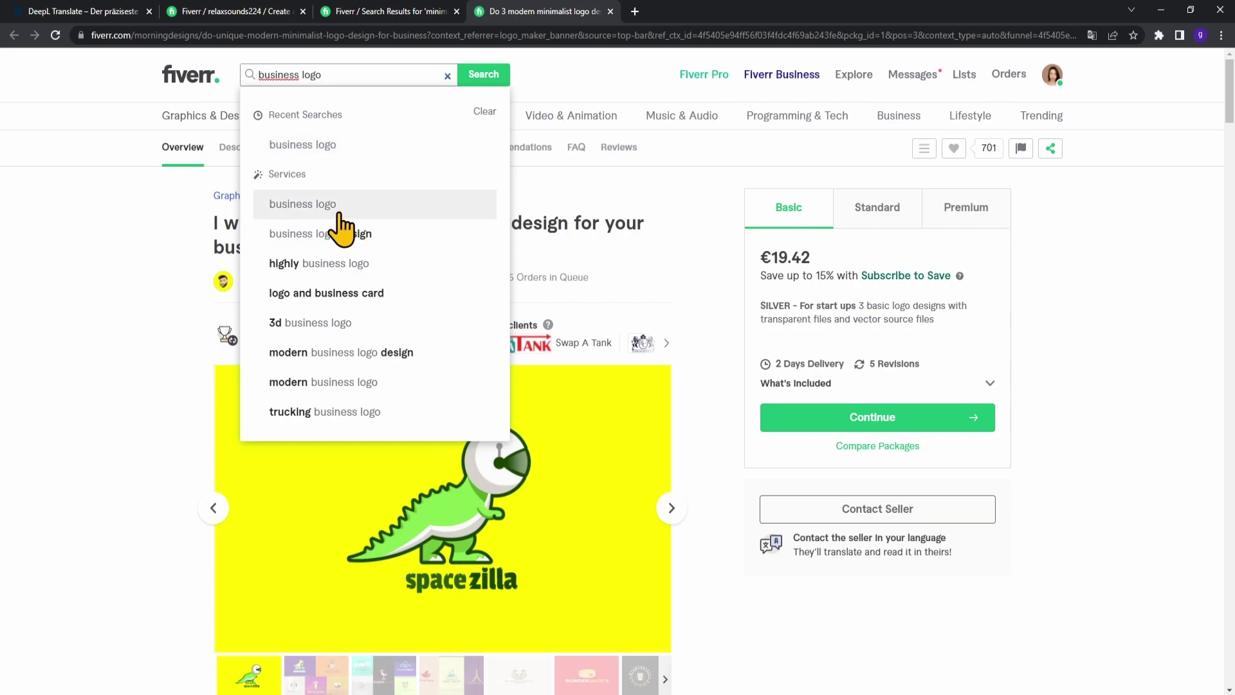
- Add "business logo" as the first search tag of the new gig
{"action": "left_click", "coordinate": [256, 13]}
{"action": "left_click", "coordinate": [568, 350]}
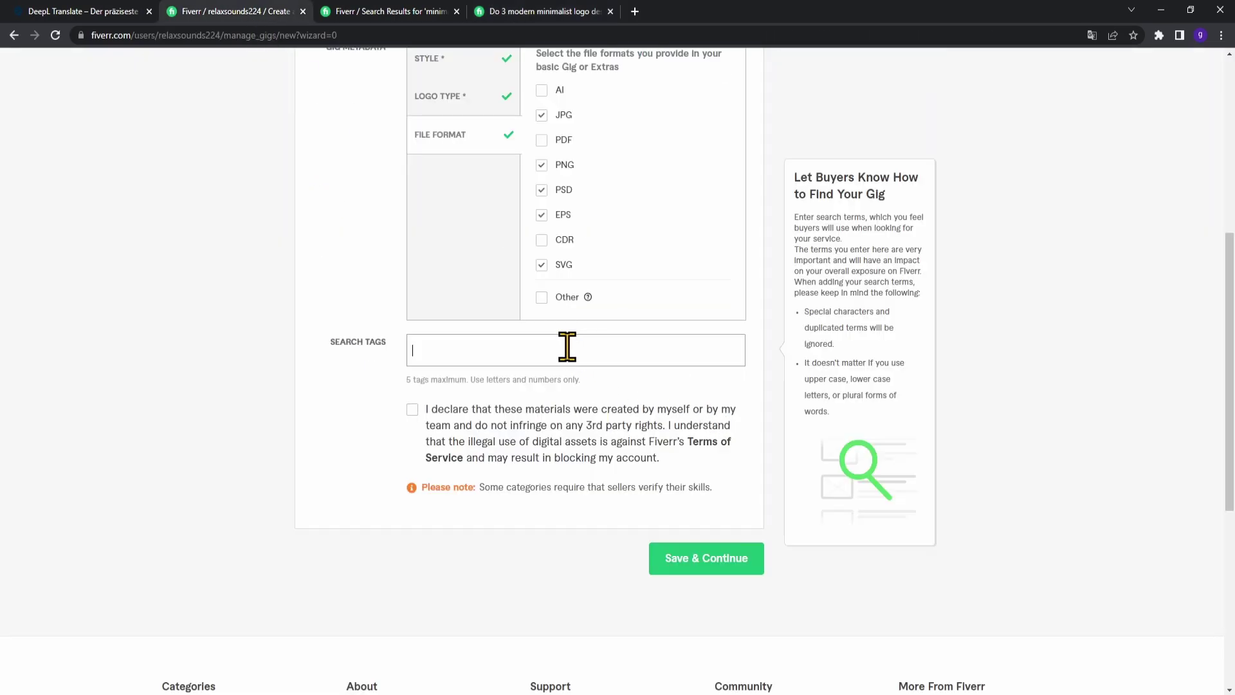
{"action": "type", "text": "business logo"}
{"action": "key", "text": "Return"}
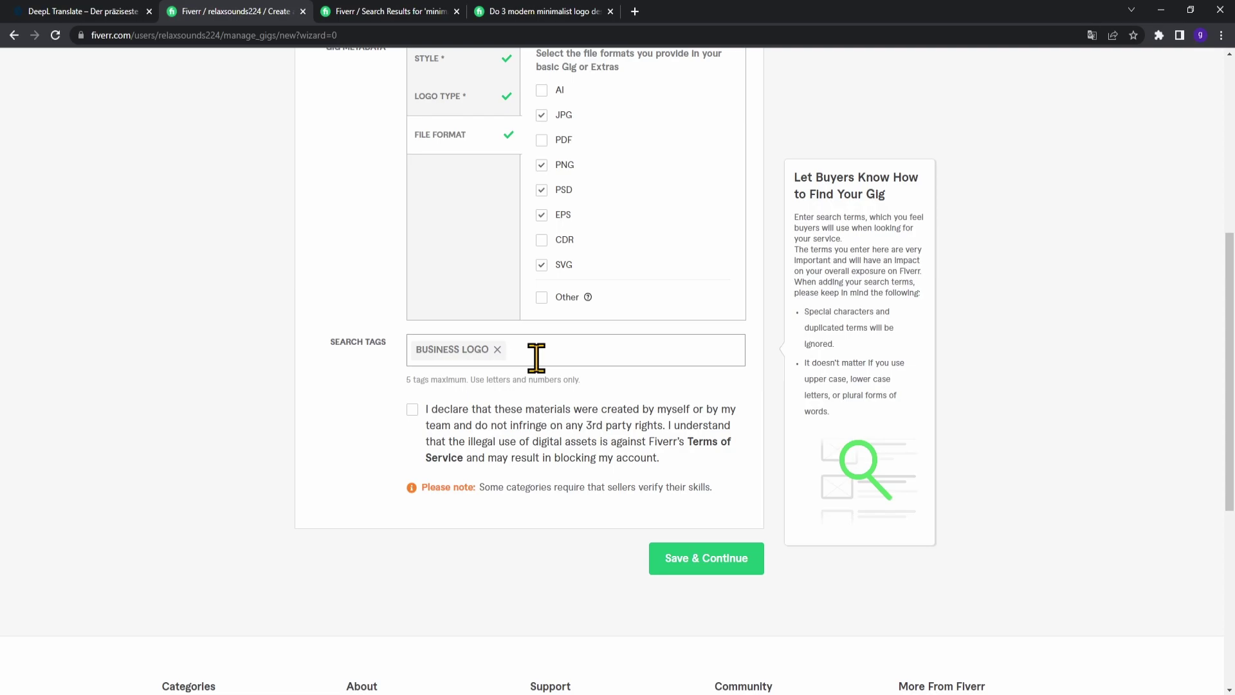
- Review the gig's title and metadata, and look up the marketplace's search suggestions for "logo"
{"action": "scroll", "coordinate": [536, 357], "scroll_direction": "up", "scroll_amount": 6}
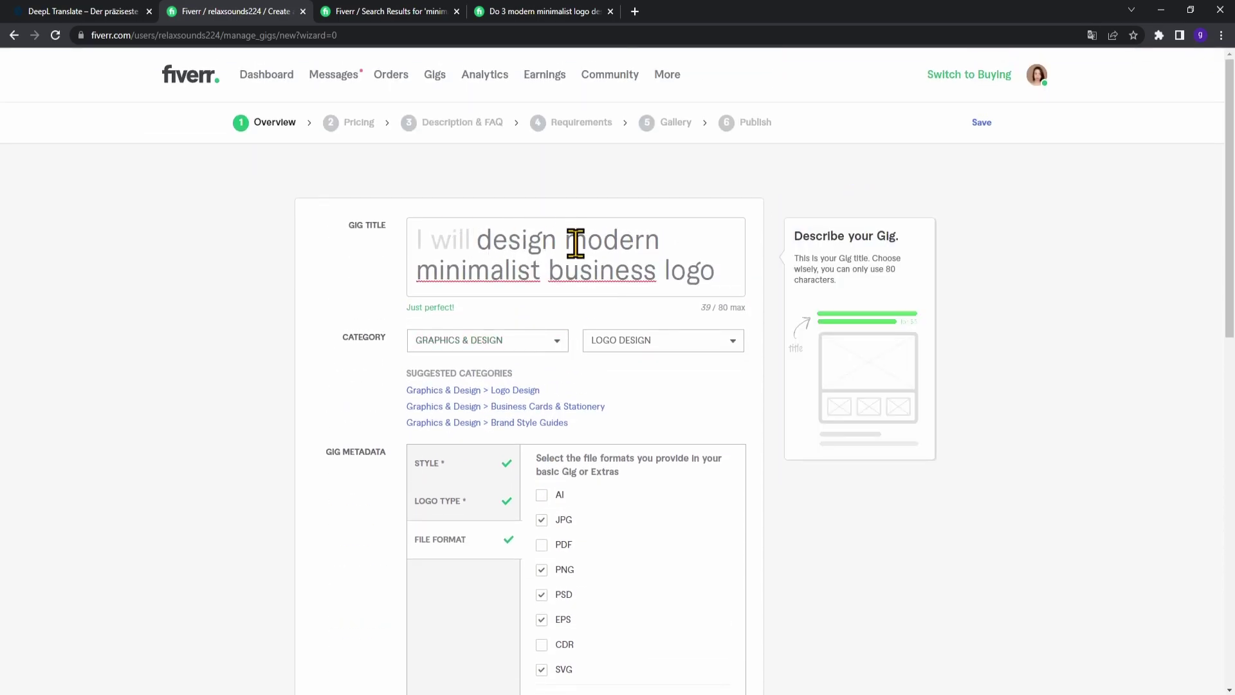
{"action": "scroll", "coordinate": [628, 389], "scroll_direction": "down", "scroll_amount": 7}
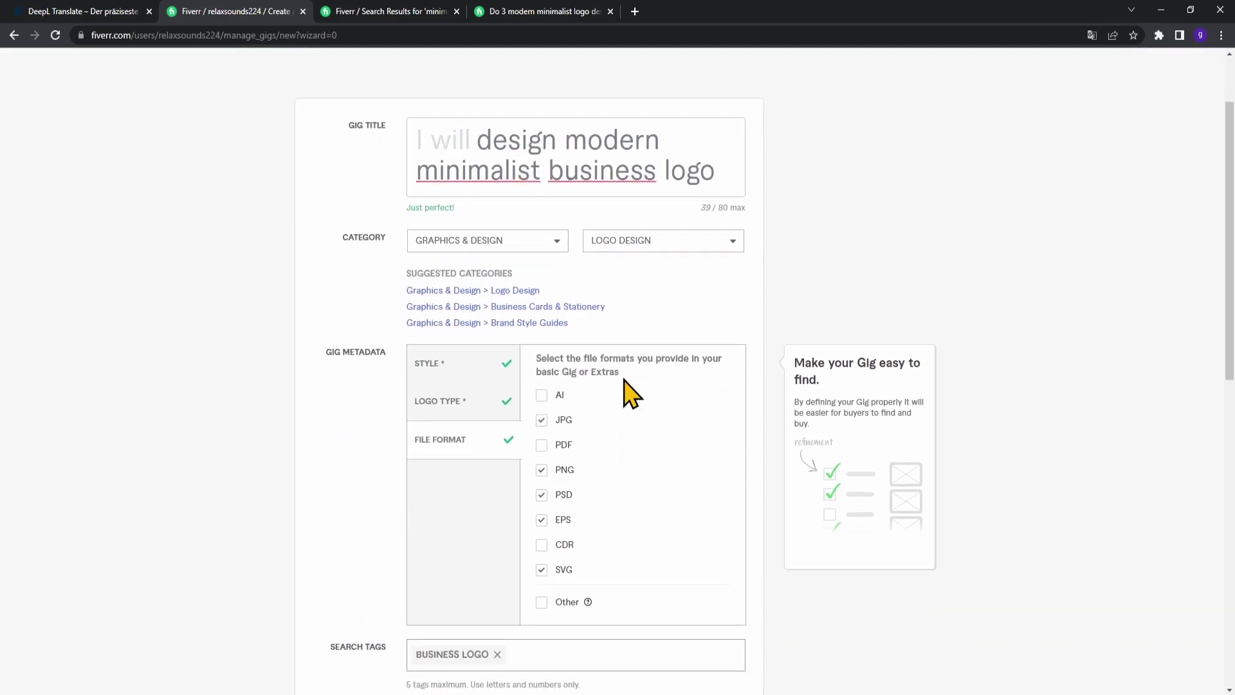
{"action": "scroll", "coordinate": [605, 334], "scroll_direction": "down", "scroll_amount": 1}
{"action": "scroll", "coordinate": [547, 225], "scroll_direction": "up", "scroll_amount": 1}
{"action": "left_click", "coordinate": [373, 11]}
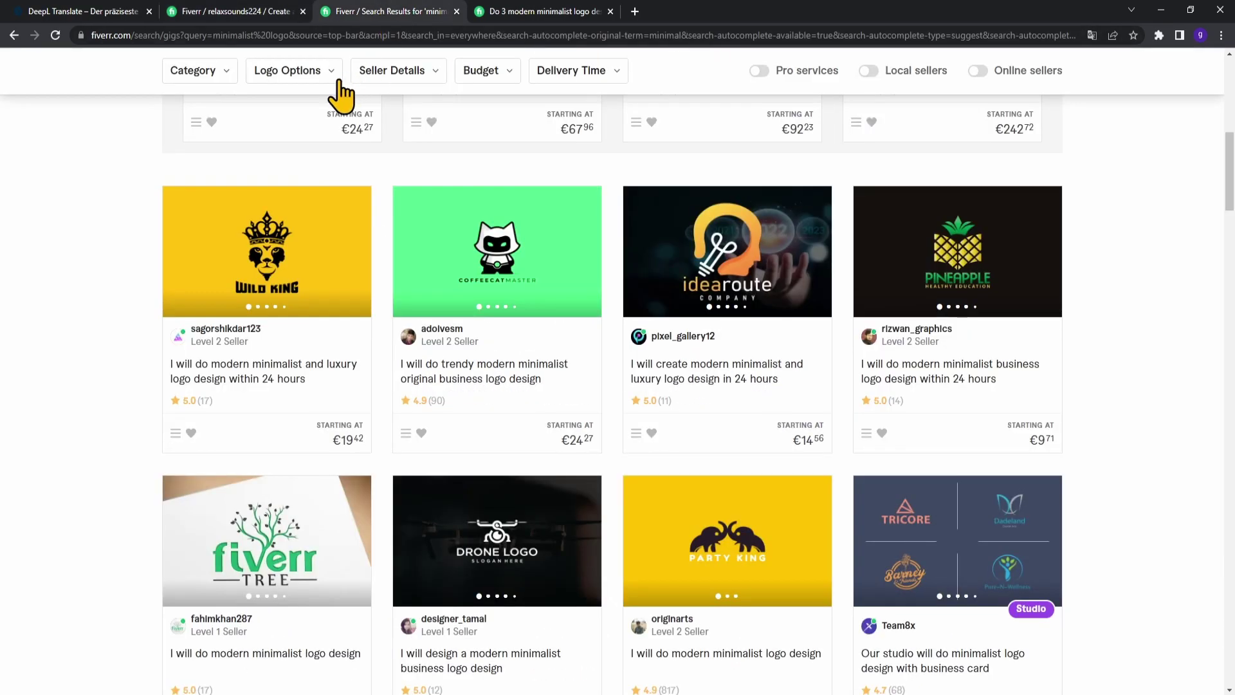
{"action": "scroll", "coordinate": [372, 187], "scroll_direction": "up", "scroll_amount": 5}
{"action": "left_click", "coordinate": [550, 12]}
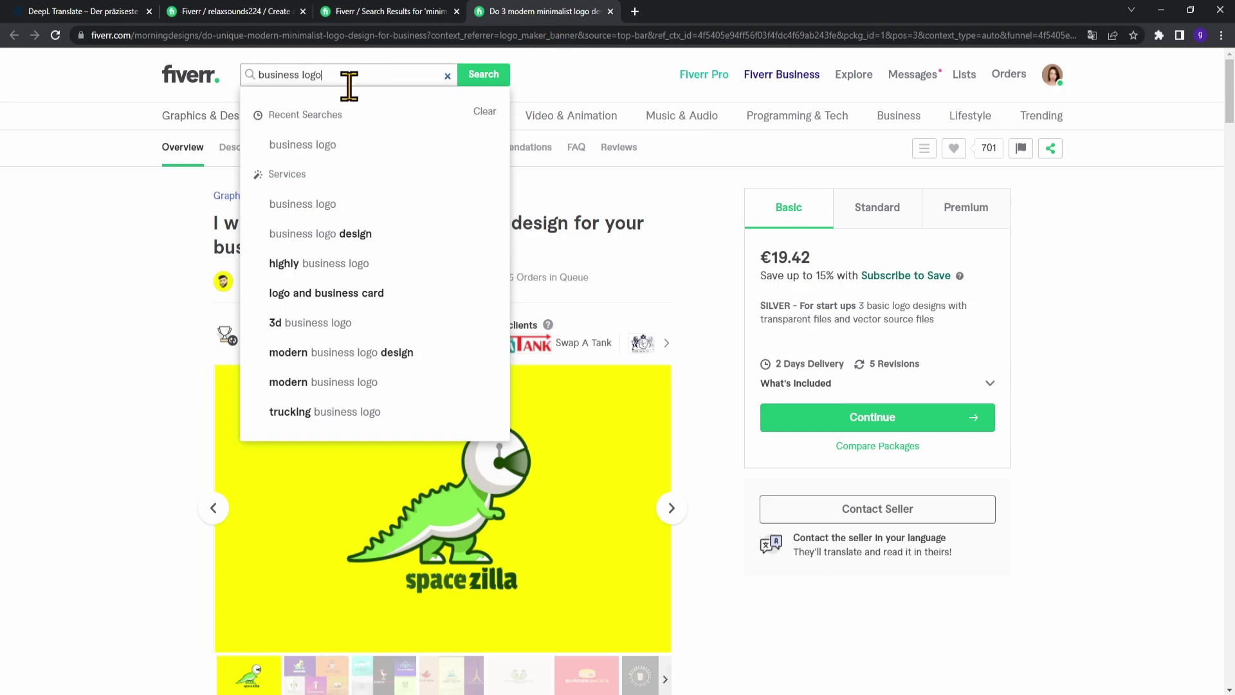
{"action": "left_click_drag", "start_coordinate": [353, 76], "coordinate": [179, 83]}
{"action": "key", "text": "BackSpace"}
{"action": "type", "text": "logo"}
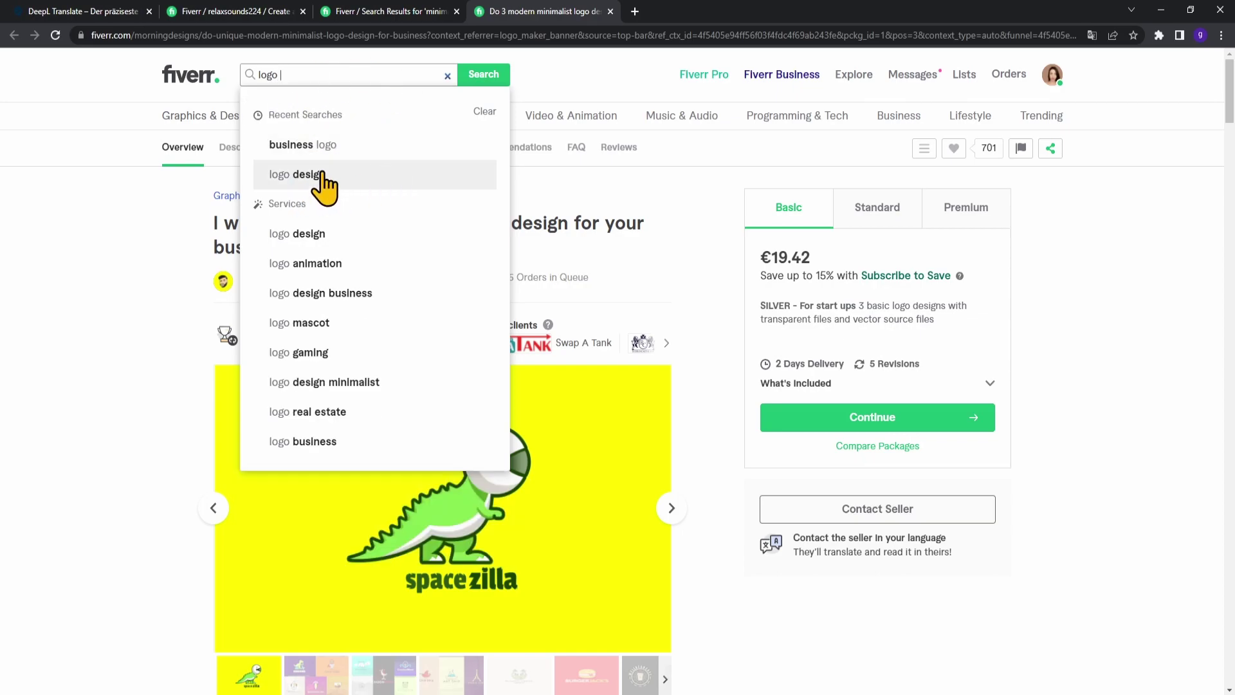
- Add "logo design" as the second search tag of the new gig
{"action": "left_click", "coordinate": [260, 17]}
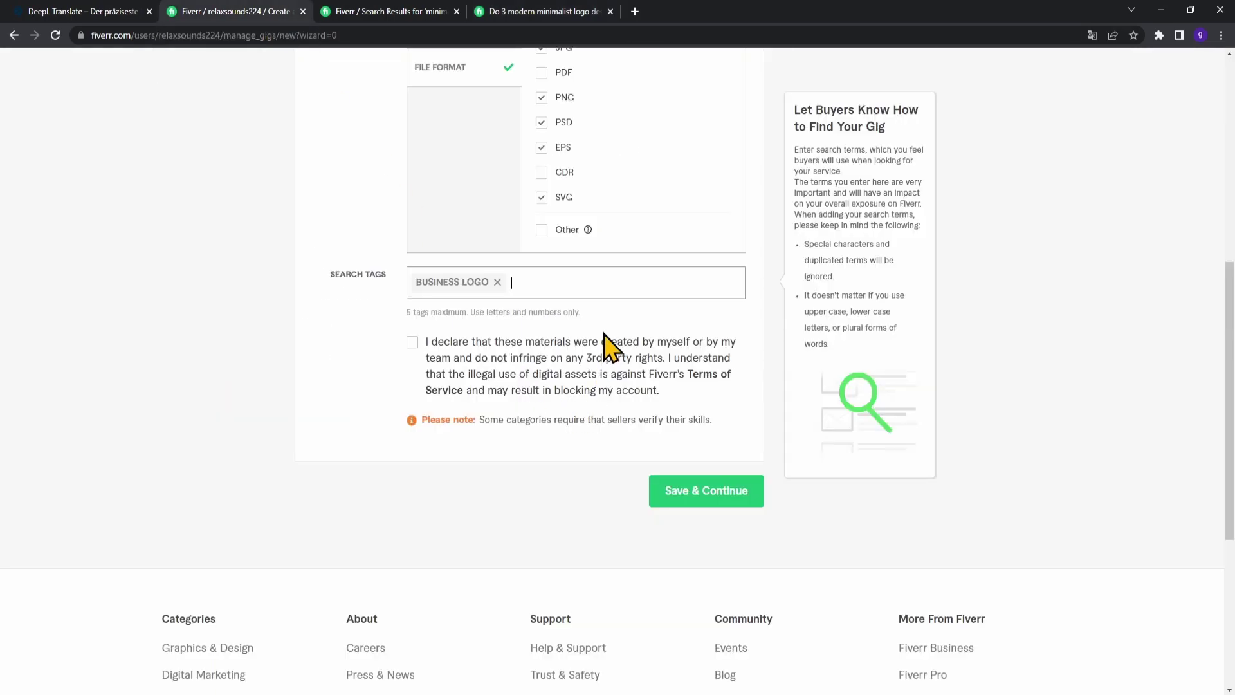
{"action": "type", "text": "logo design"}
{"action": "key", "text": "Return"}
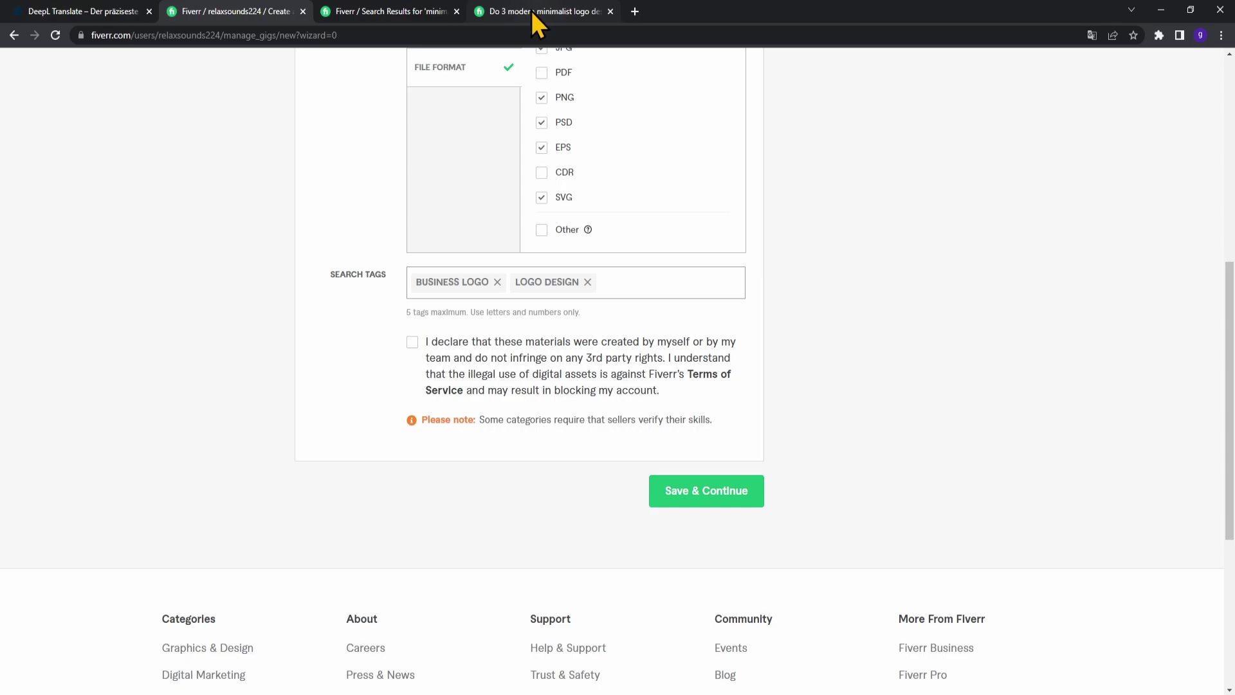
- Search the marketplace for "business logo" and check how many services are available
{"action": "left_click", "coordinate": [535, 14]}
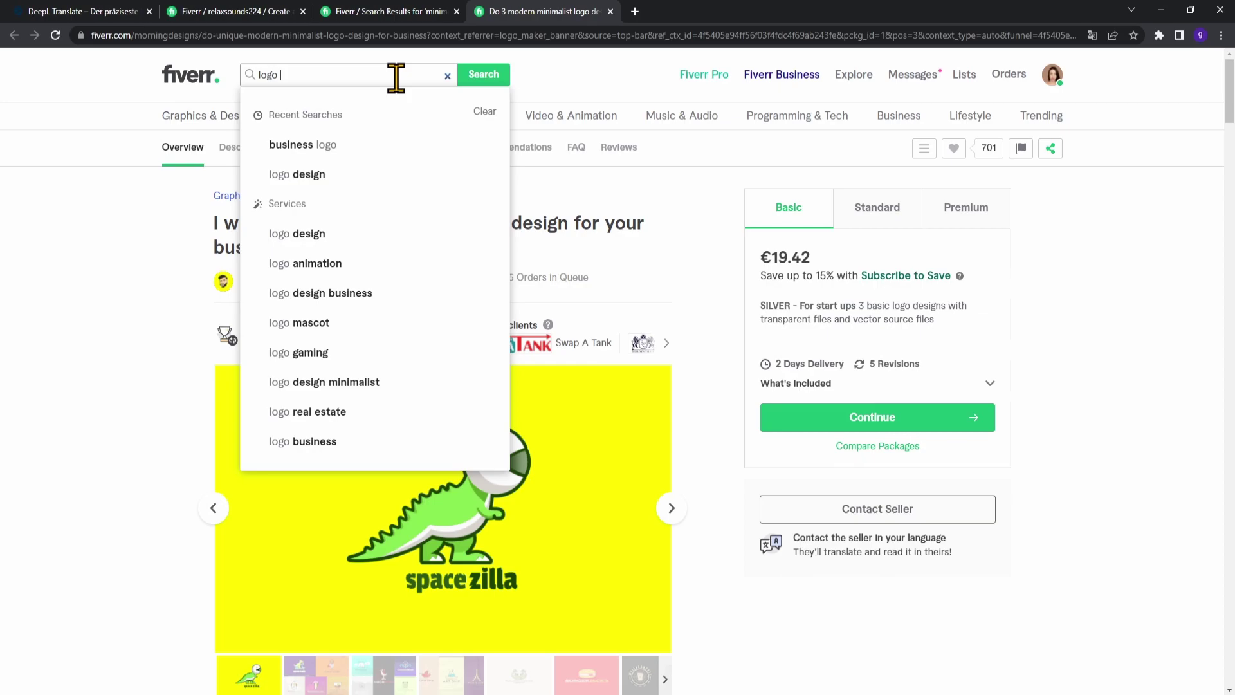
{"action": "left_click", "coordinate": [306, 142]}
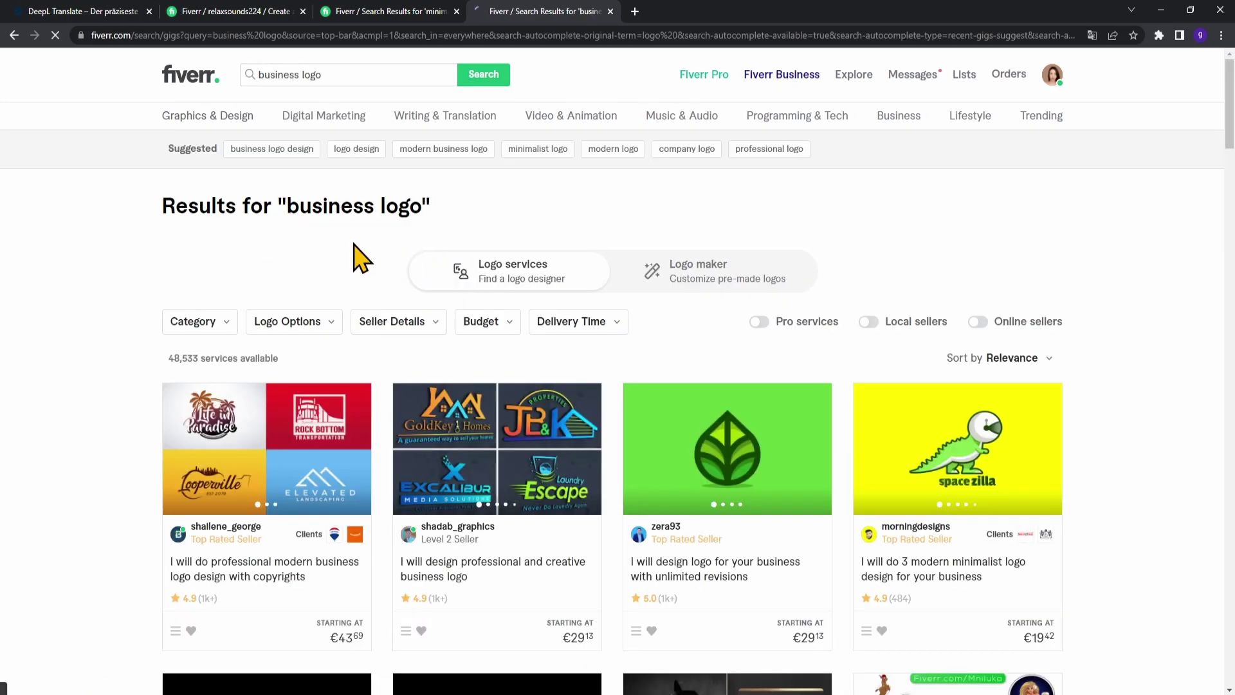
{"action": "left_click_drag", "start_coordinate": [287, 209], "coordinate": [417, 212]}
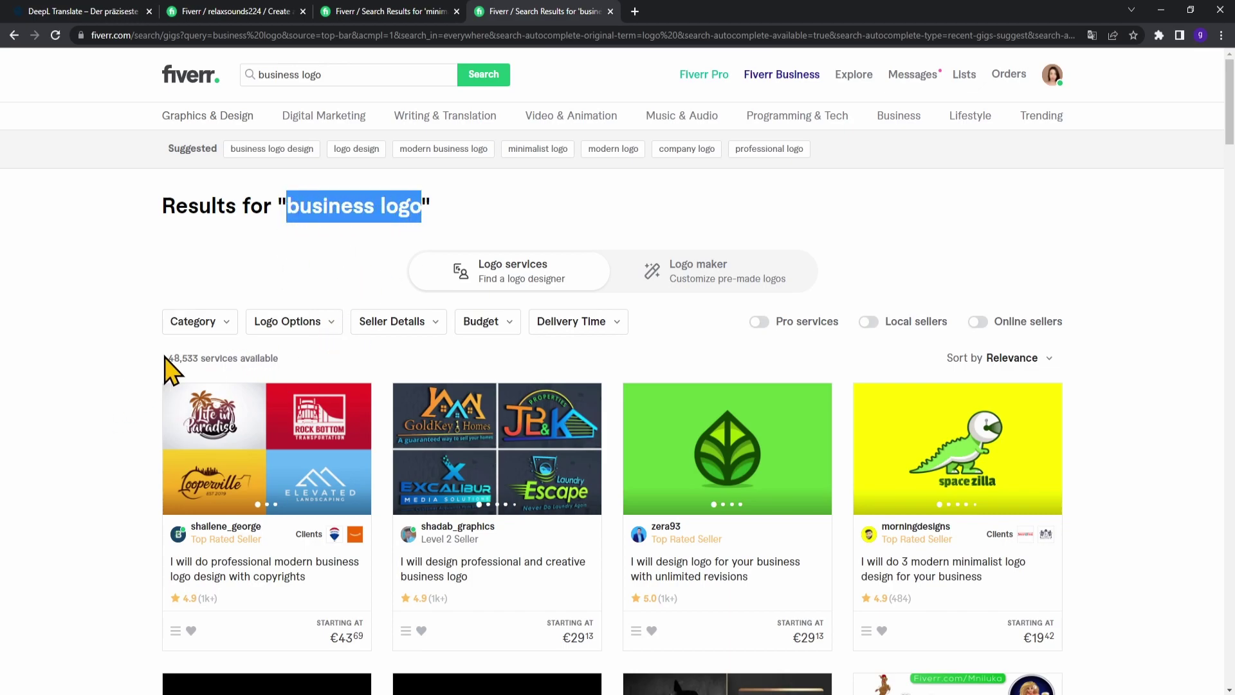
{"action": "left_click_drag", "start_coordinate": [169, 358], "coordinate": [183, 361]}
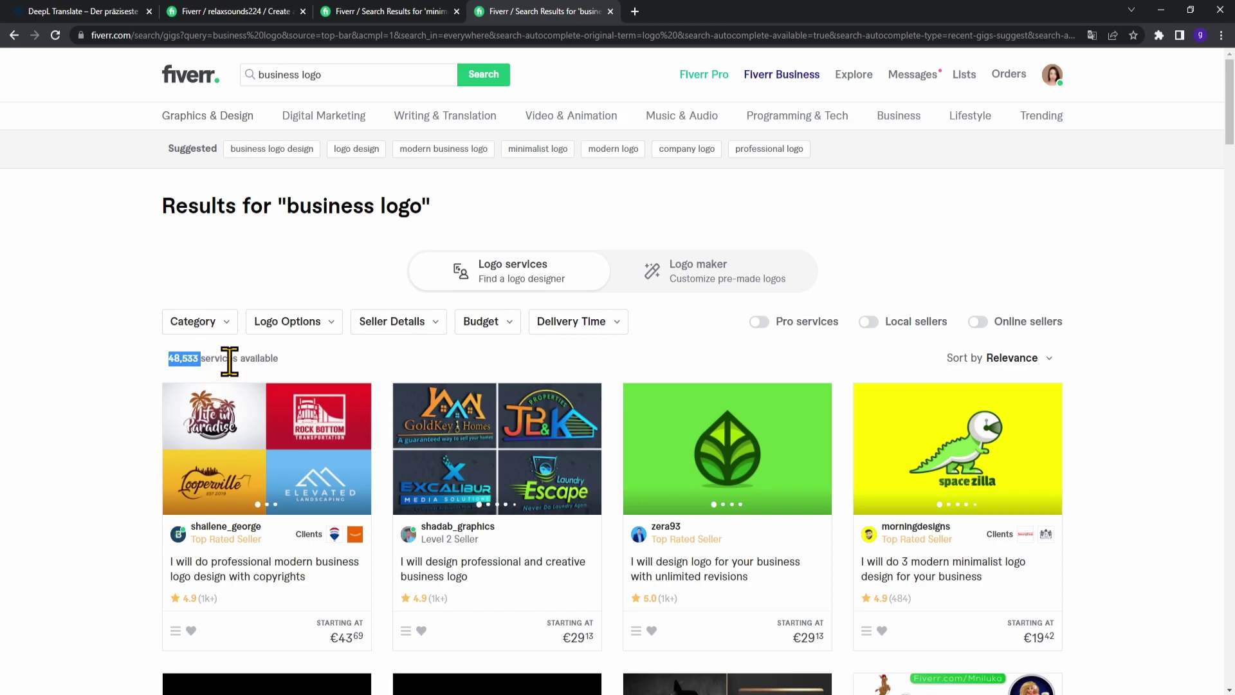
- Search the marketplace for "logo design" and check how many services compete under that term
{"action": "left_click_drag", "start_coordinate": [380, 74], "coordinate": [220, 110]}
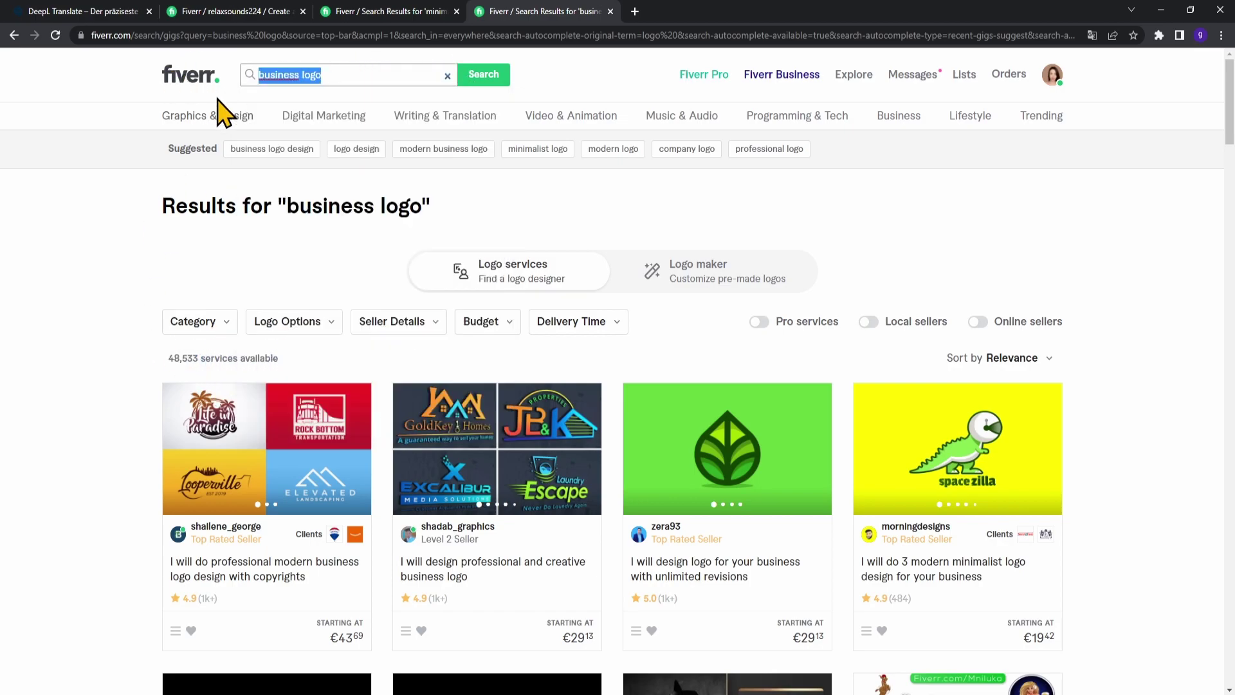
{"action": "key", "text": "BackSpace"}
{"action": "type", "text": "logo design"}
{"action": "key", "text": "Return"}
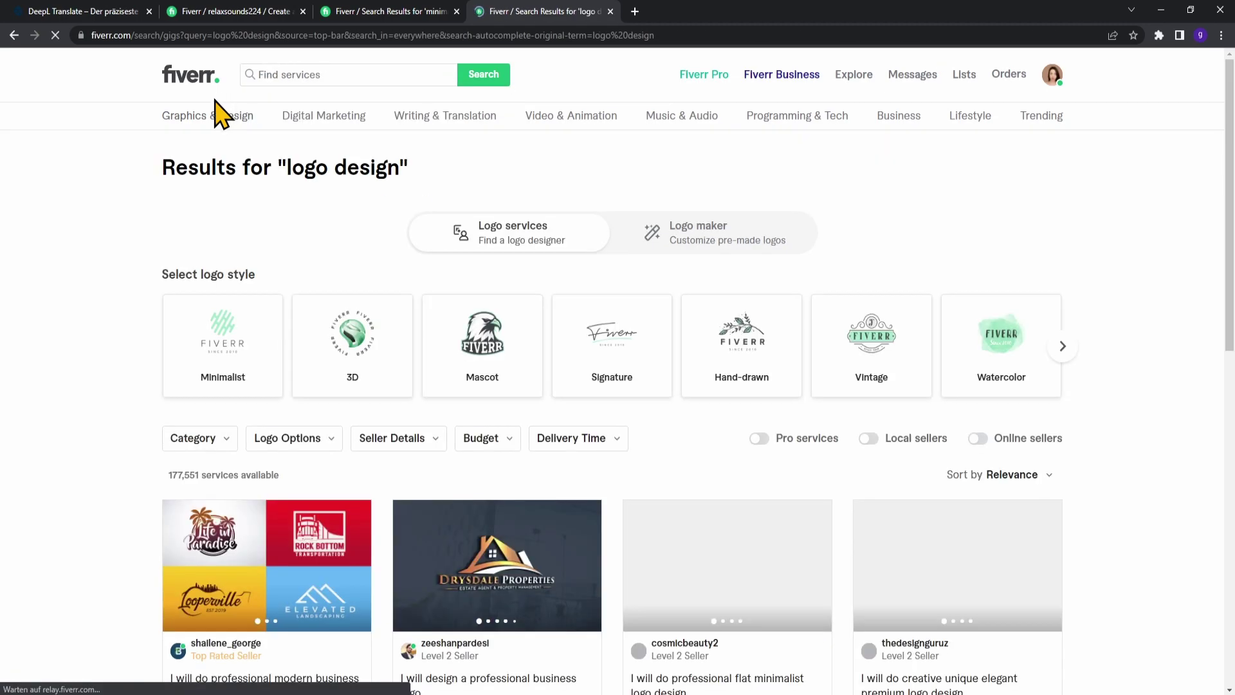
{"action": "scroll", "coordinate": [241, 341], "scroll_direction": "down", "scroll_amount": 3}
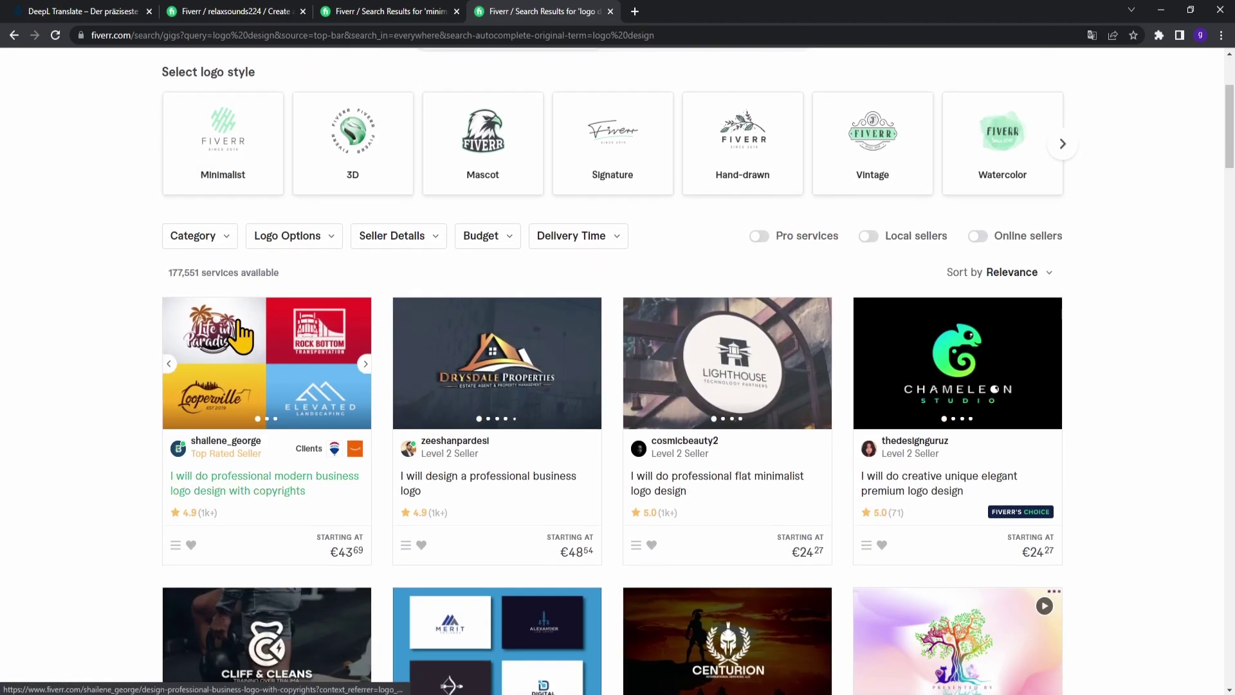
{"action": "left_click_drag", "start_coordinate": [170, 275], "coordinate": [199, 275]}
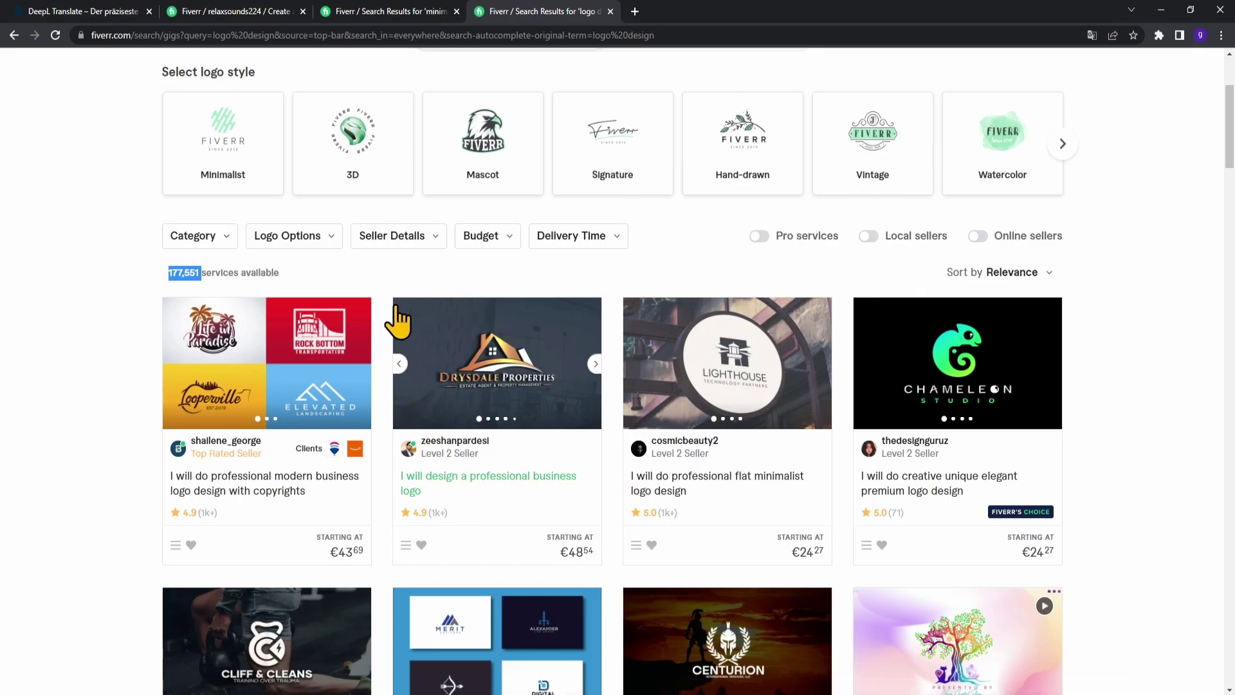
- Return to the new gig and examine the keywords "business logo" and "minimalist" in its title
{"action": "left_click", "coordinate": [242, 14]}
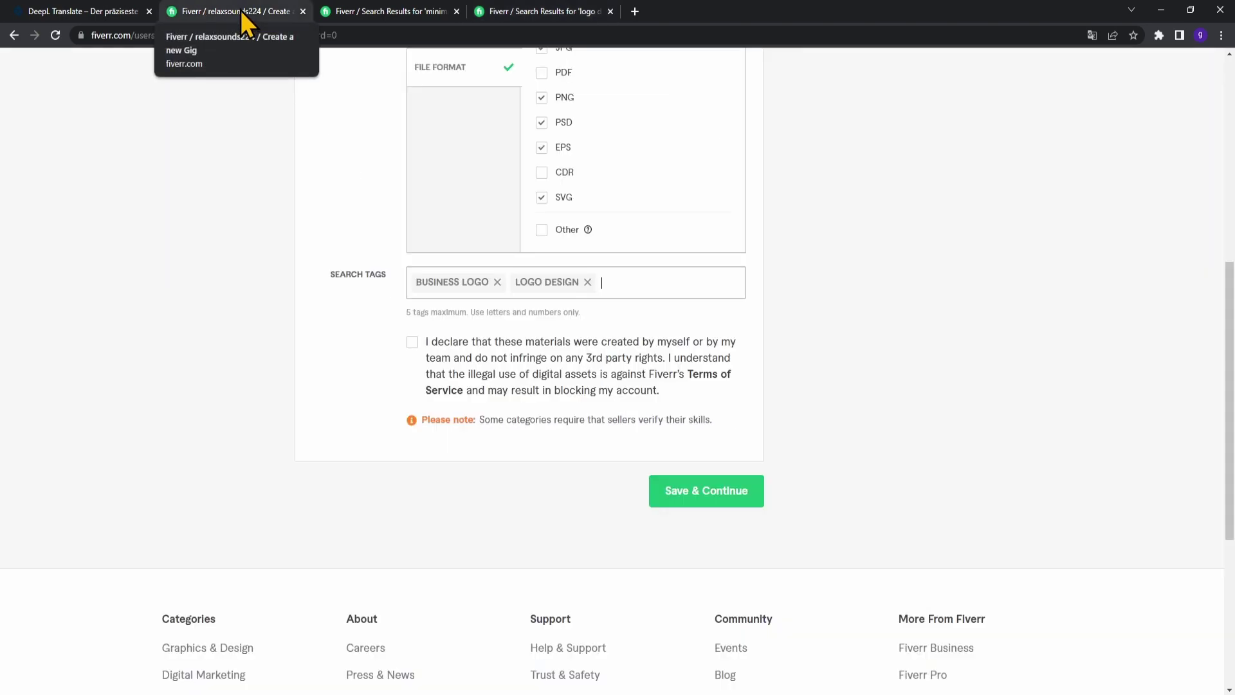
{"action": "scroll", "coordinate": [797, 349], "scroll_direction": "up", "scroll_amount": 5}
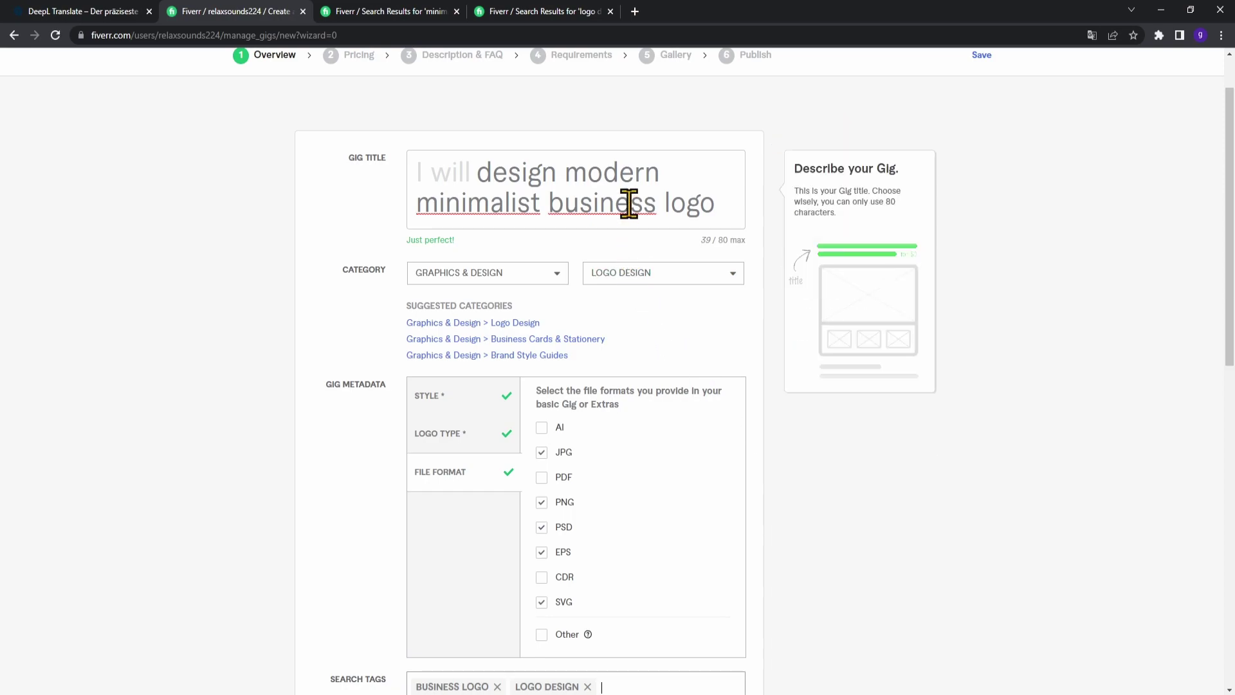
{"action": "left_click_drag", "start_coordinate": [548, 203], "coordinate": [720, 206]}
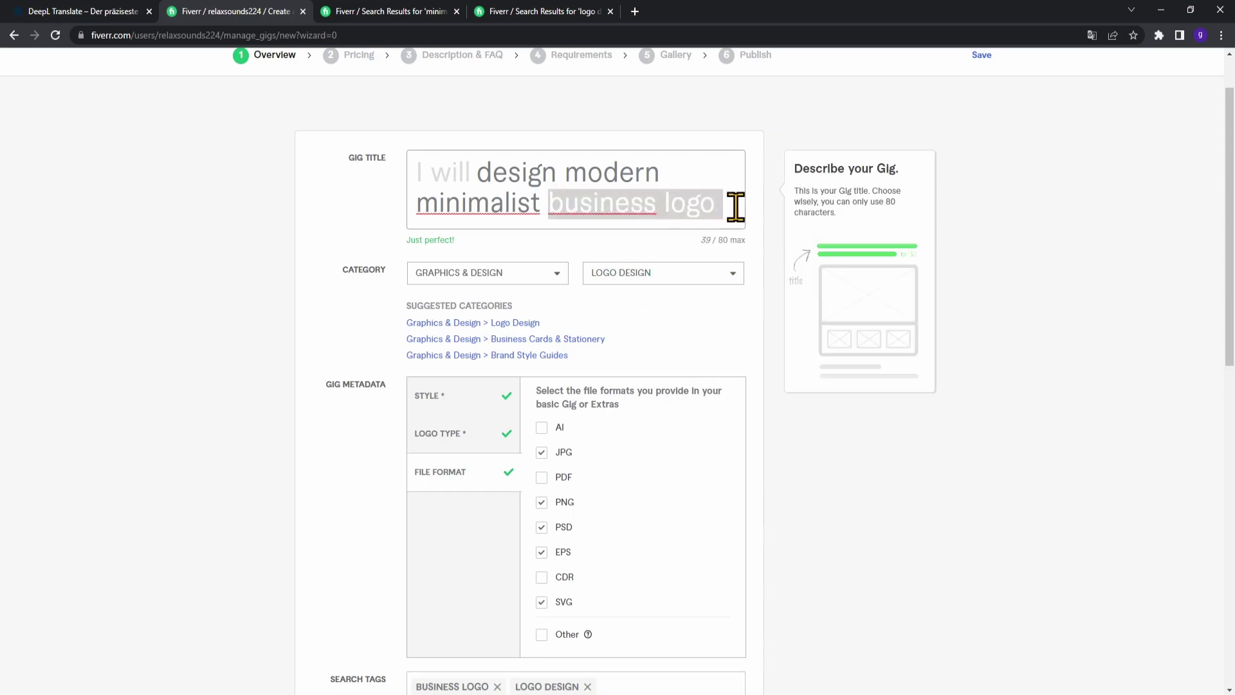
{"action": "left_click", "coordinate": [735, 206]}
{"action": "left_click_drag", "start_coordinate": [425, 210], "coordinate": [541, 207]}
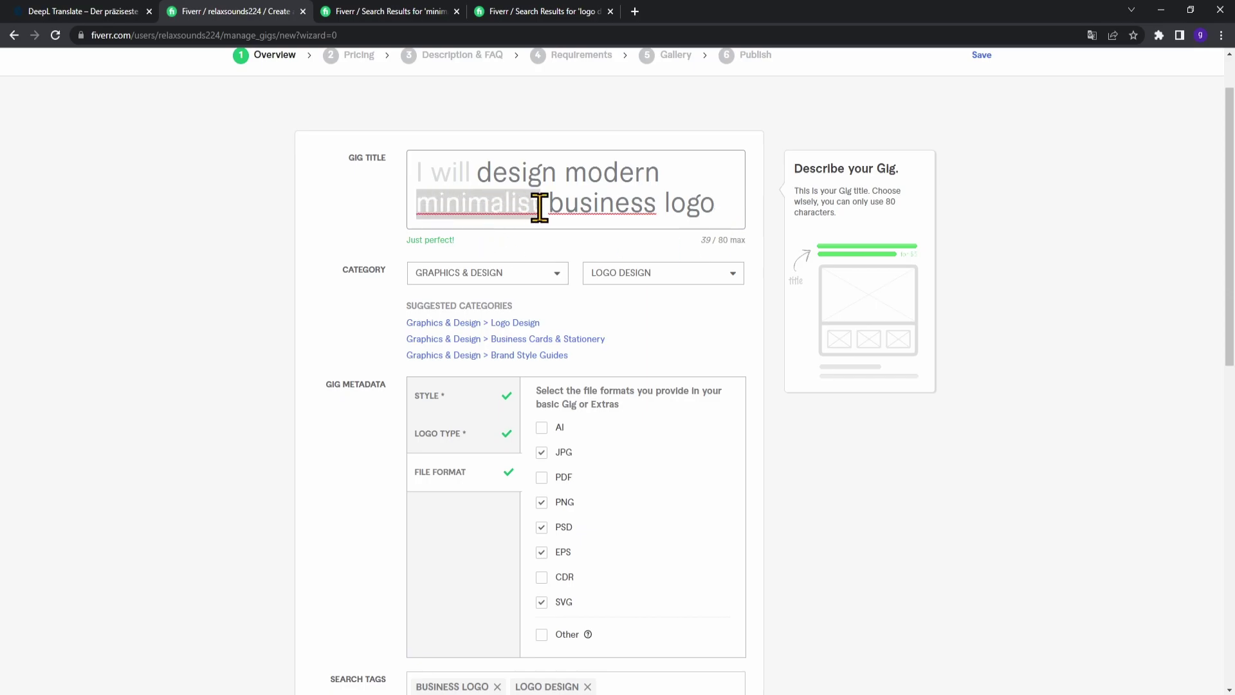
{"action": "left_click", "coordinate": [664, 204]}
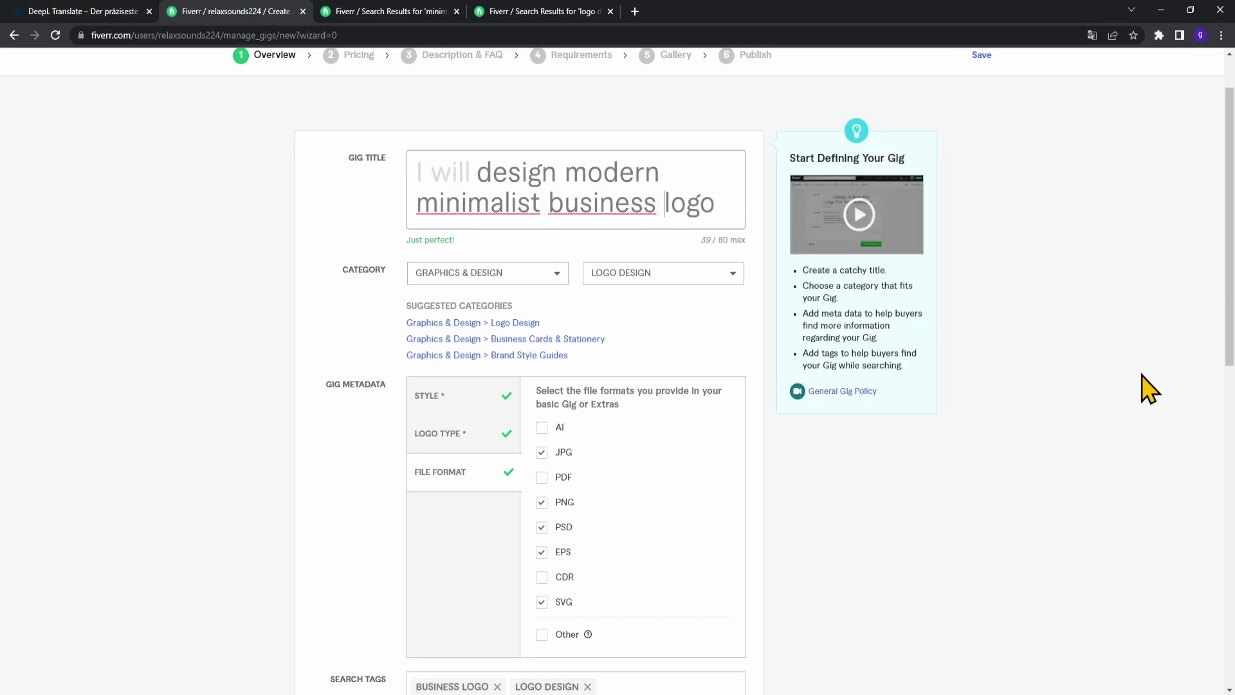
{"action": "scroll", "coordinate": [1147, 386], "scroll_direction": "up", "scroll_amount": 1}
{"action": "double_click", "coordinate": [672, 269]}
{"action": "left_click", "coordinate": [1040, 294]}
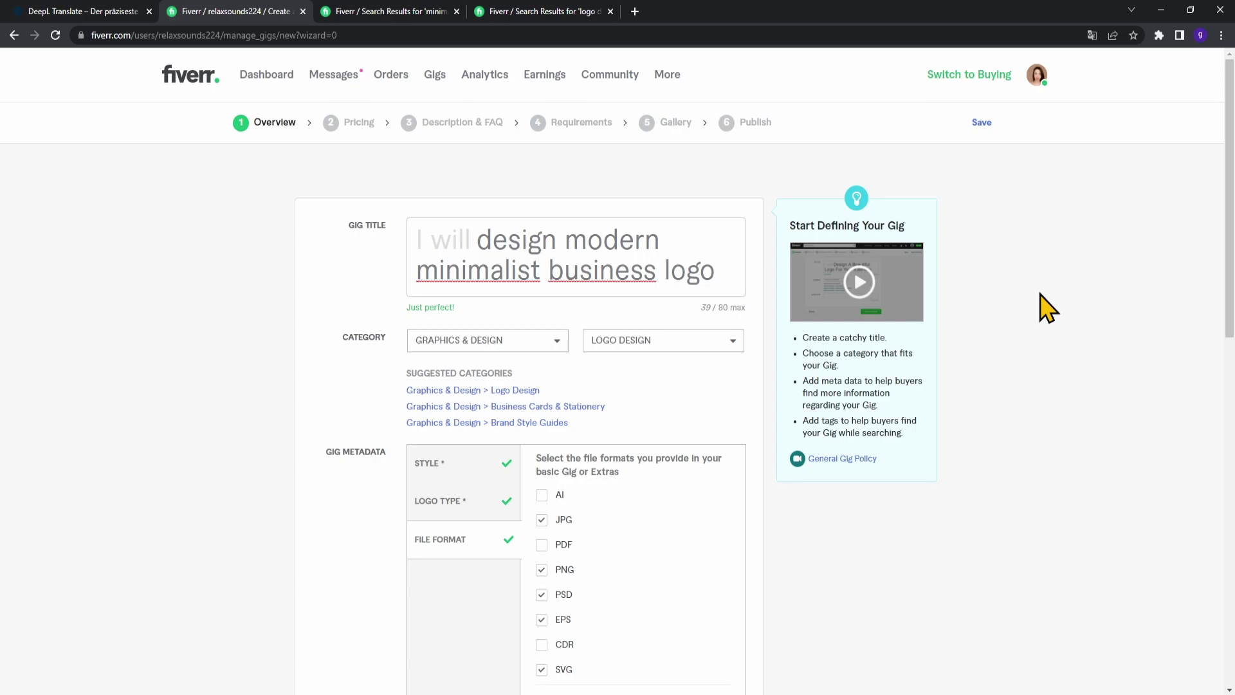
{"action": "scroll", "coordinate": [888, 418], "scroll_direction": "down", "scroll_amount": 9}
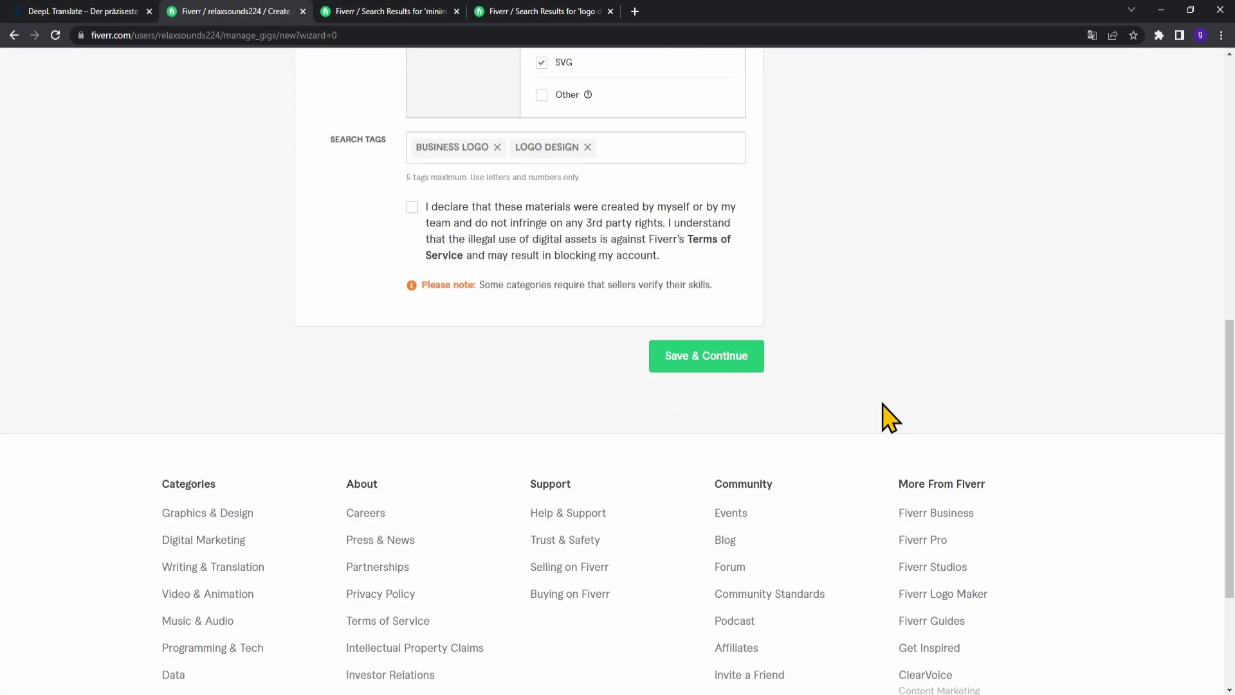
{"action": "scroll", "coordinate": [891, 418], "scroll_direction": "up", "scroll_amount": 2}
- Look up the marketplace's search suggestions for "logo design"
{"action": "left_click", "coordinate": [389, 12]}
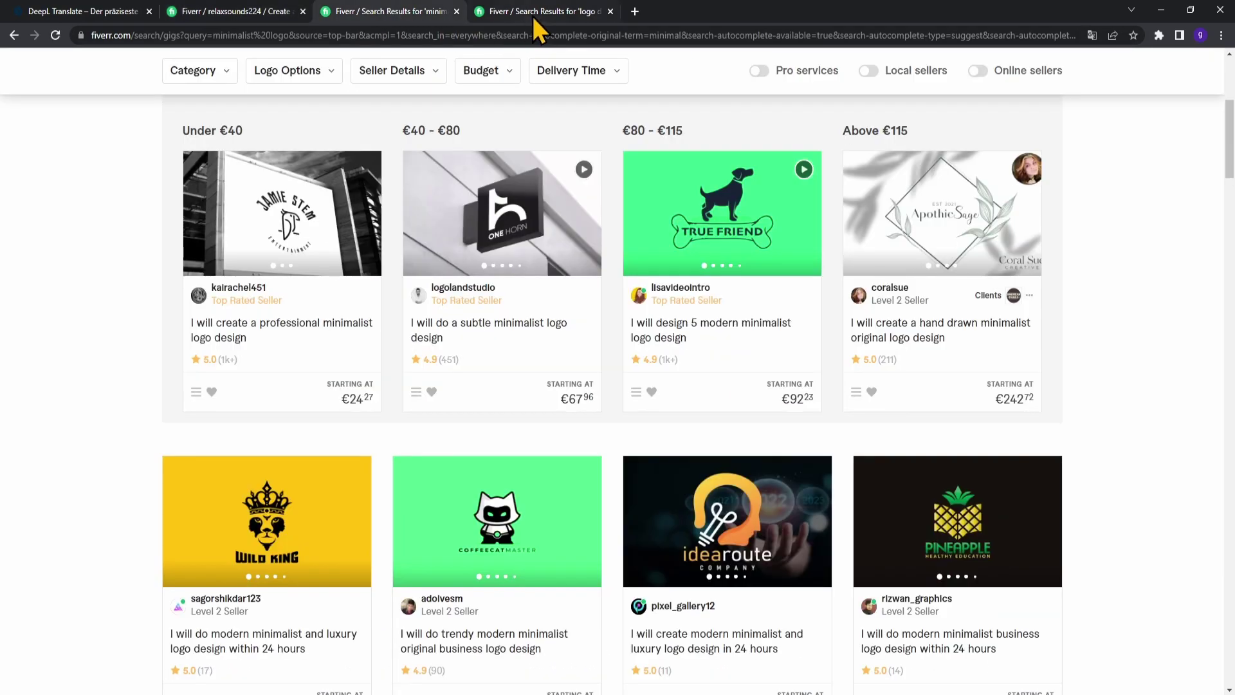
{"action": "left_click", "coordinate": [541, 14]}
{"action": "scroll", "coordinate": [492, 257], "scroll_direction": "up", "scroll_amount": 3}
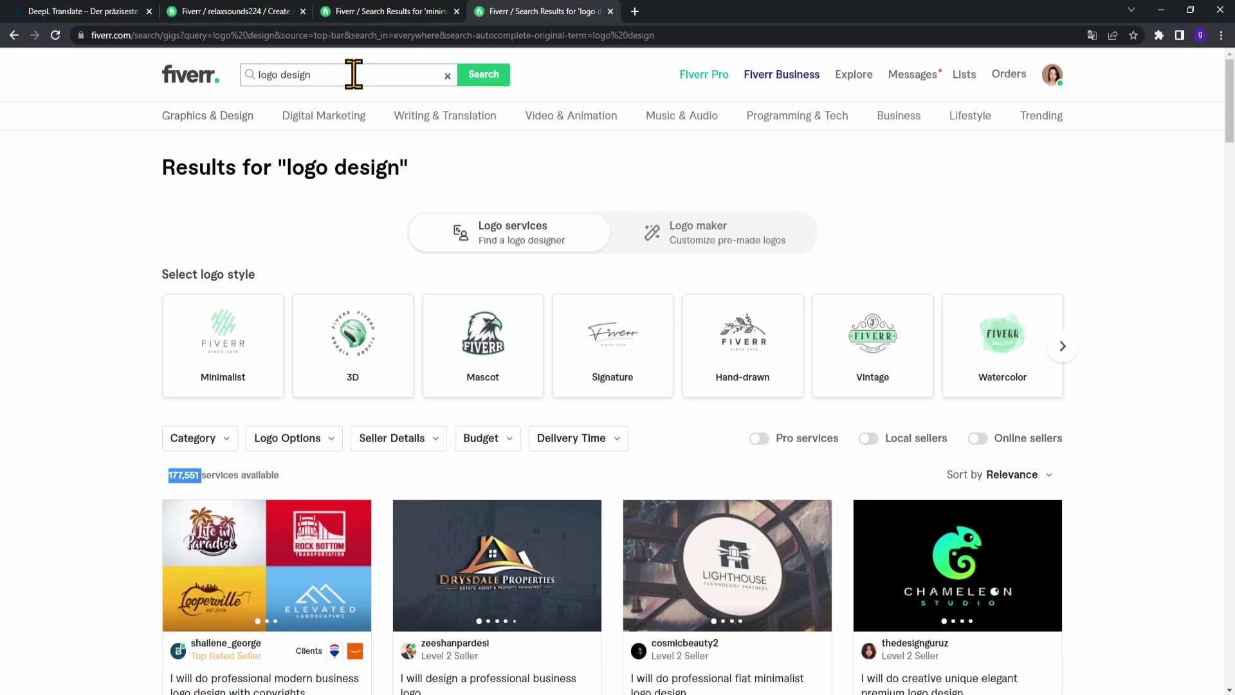
{"action": "left_click_drag", "start_coordinate": [350, 74], "coordinate": [233, 75]}
{"action": "mouse_move", "coordinate": [504, 127]}
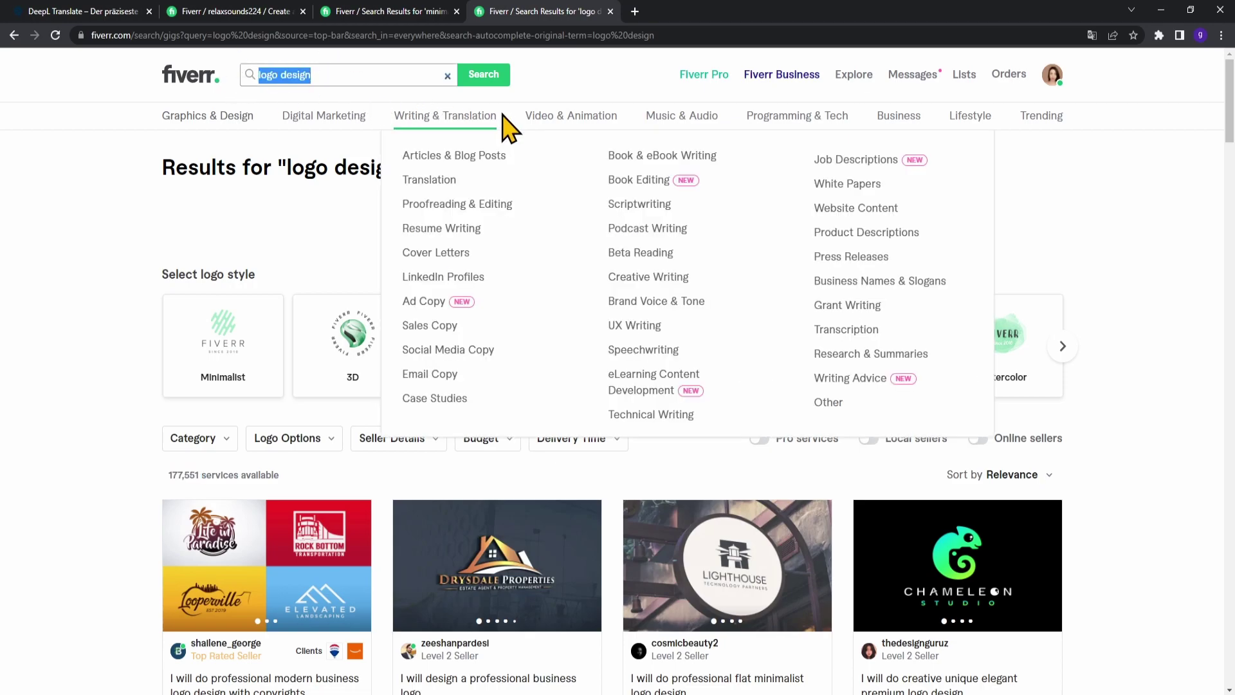
{"action": "key", "text": "BackSpace"}
{"action": "type", "text": "logo des"}
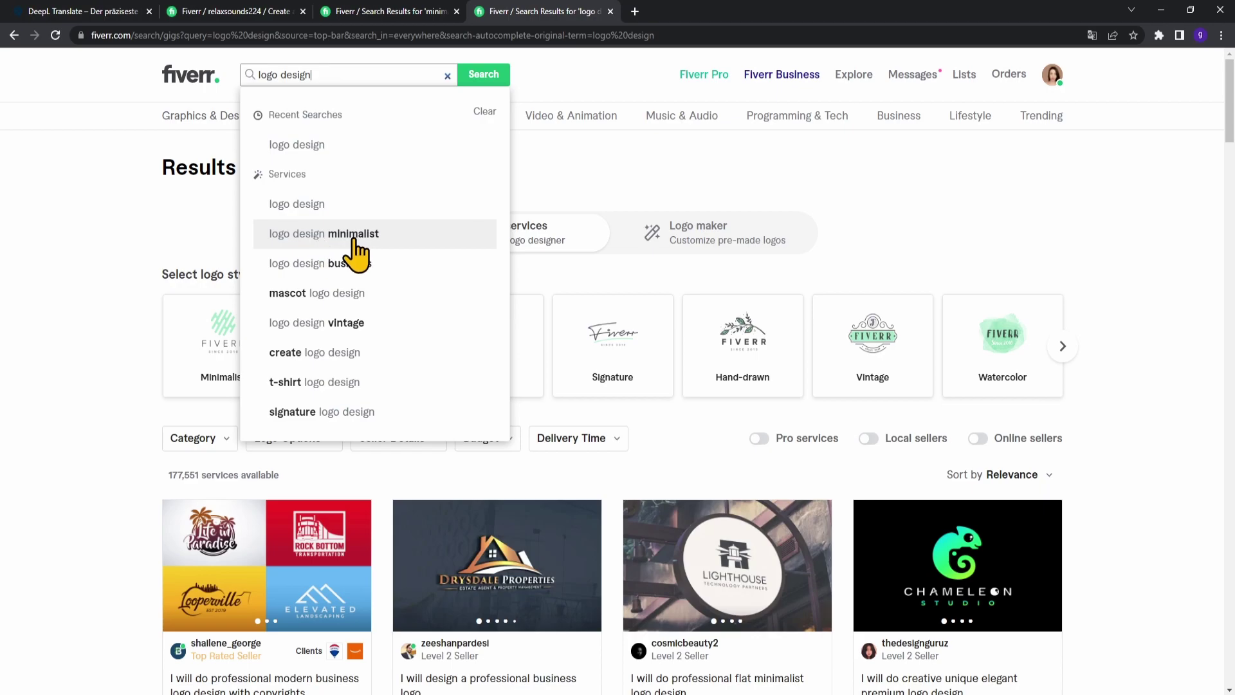
- Add "logo design minimalist" as the third search tag of the new gig
{"action": "type", "text": "minimalis"}
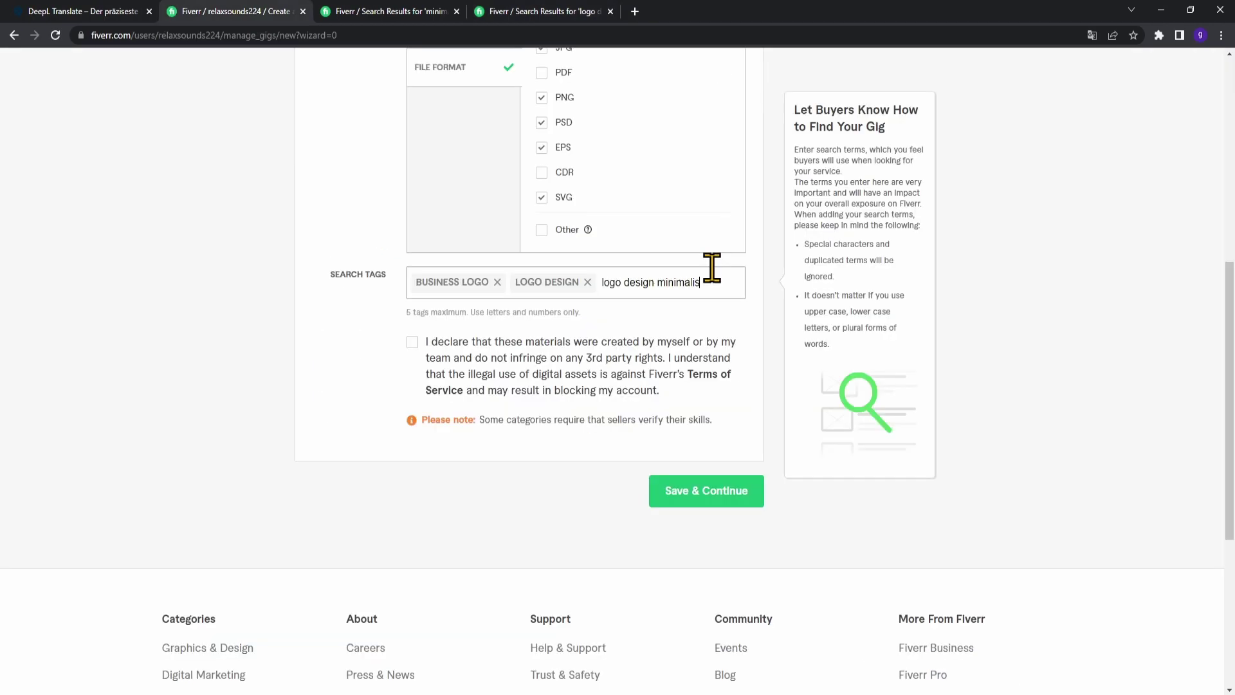
{"action": "type", "text": "t"}
{"action": "key", "text": "Return"}
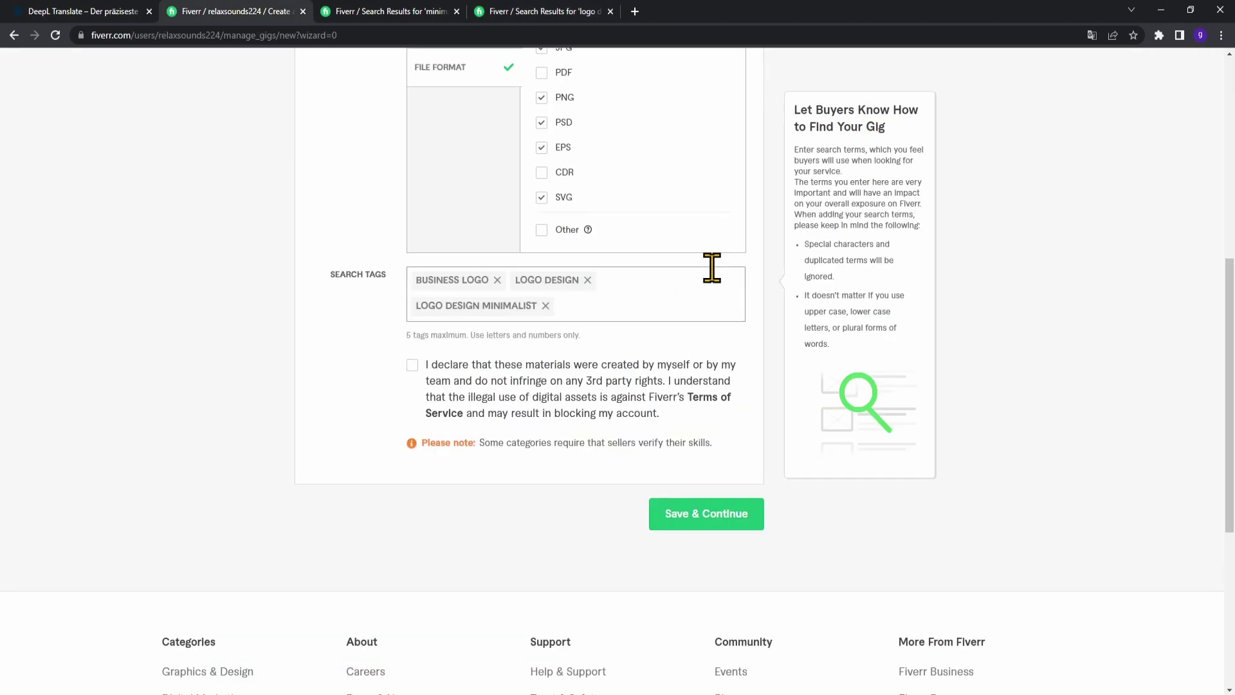
- Look up the marketplace's search suggestions for "business logo"
{"action": "left_click", "coordinate": [550, 11]}
{"action": "left_click_drag", "start_coordinate": [407, 83], "coordinate": [204, 84]}
{"action": "type", "text": "business logo"}
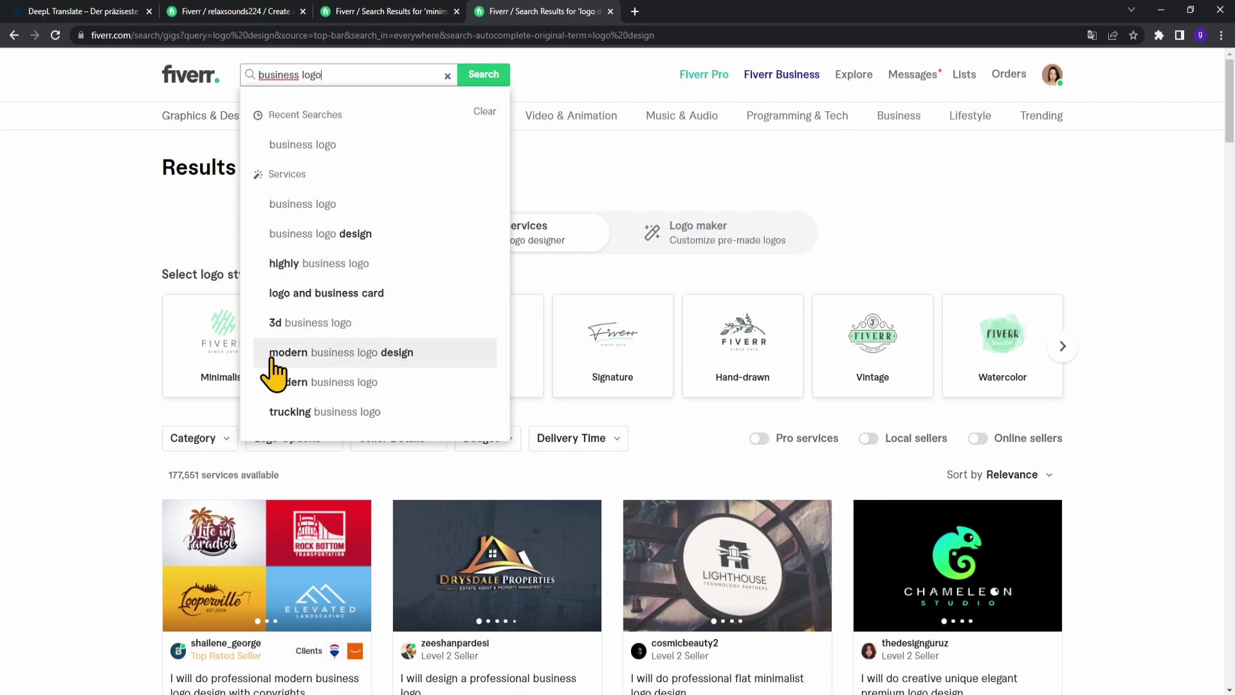
- Return to the new gig and add "modern business logo design" as its fourth search tag
{"action": "left_click", "coordinate": [401, 14]}
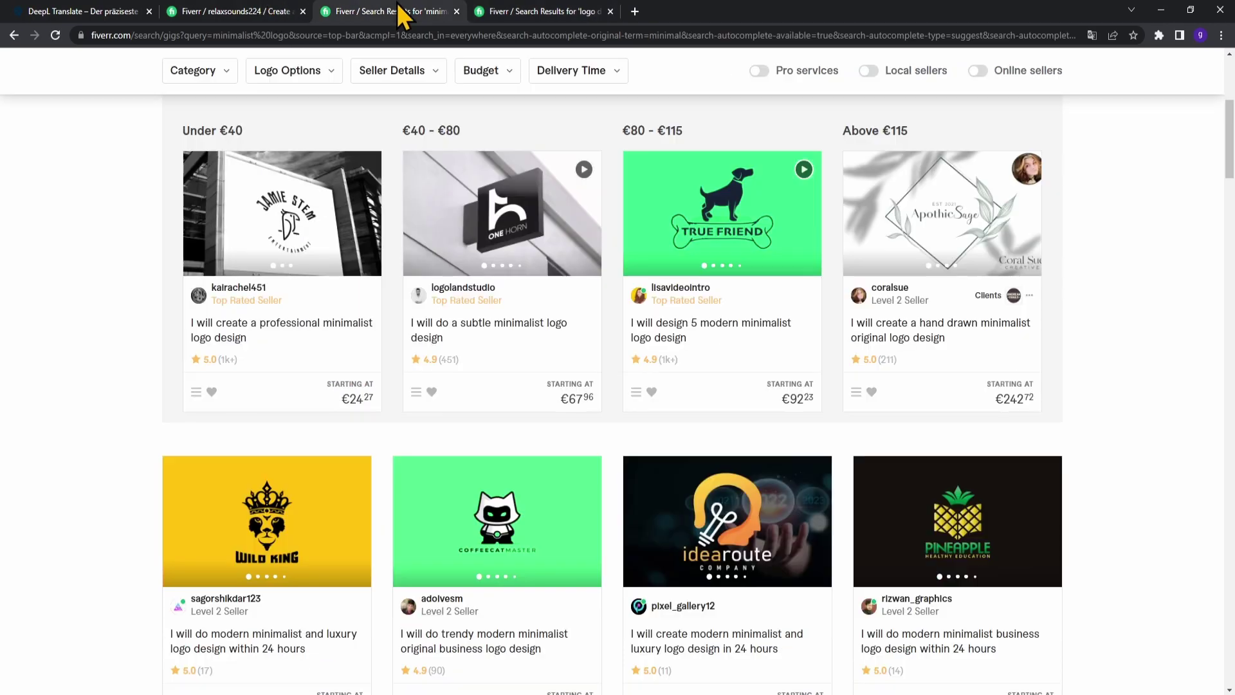
{"action": "left_click", "coordinate": [257, 11]}
{"action": "type", "text": "modern busines"}
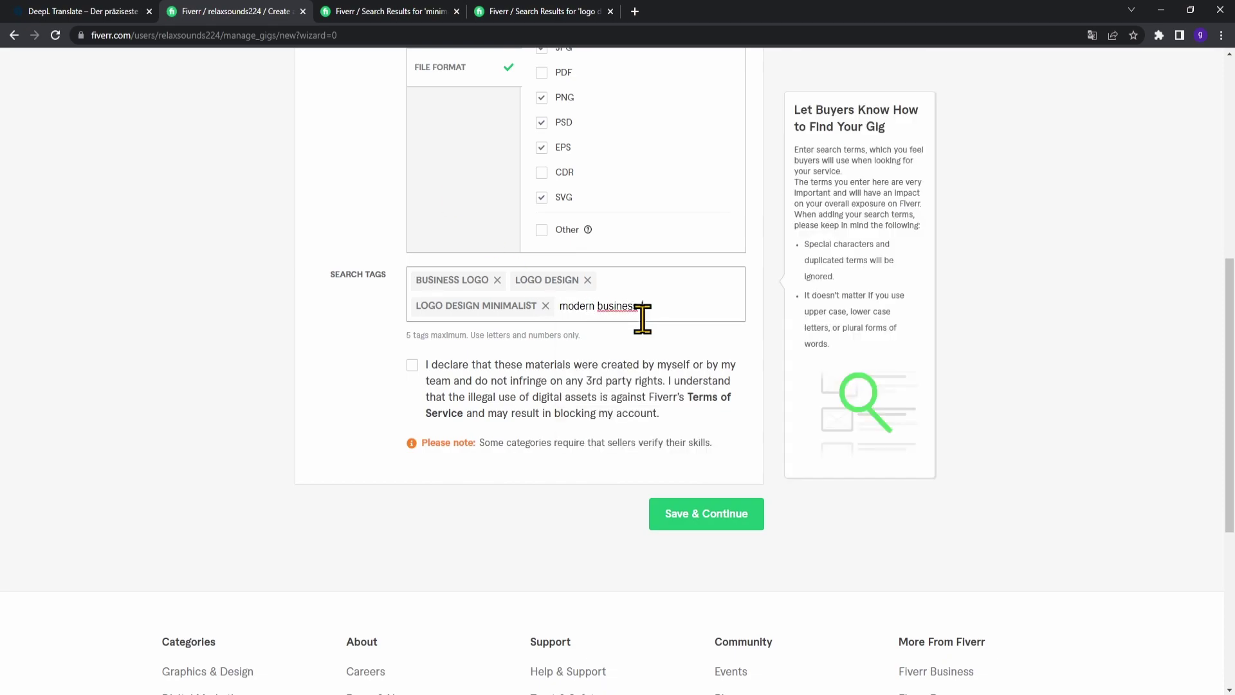
{"action": "key", "text": "Return"}
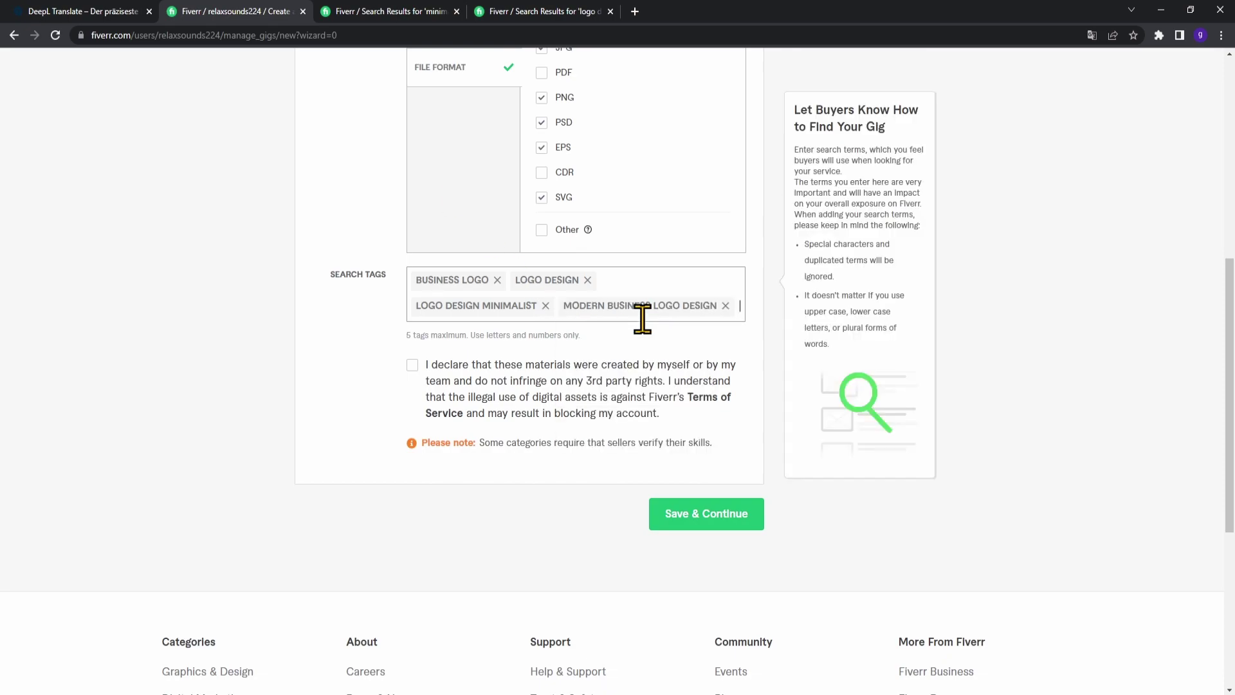
- Check the "business logo" suggestions again and add "highly business logo" as the gig's fifth search tag
{"action": "left_click", "coordinate": [549, 11]}
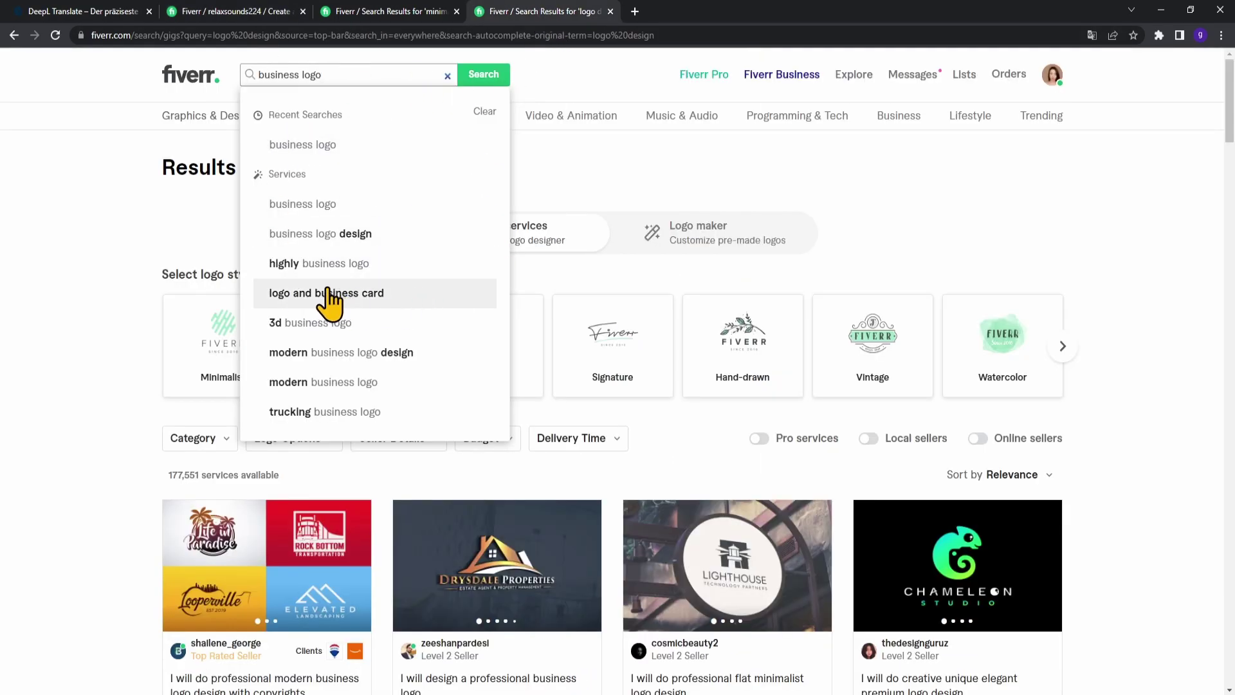
{"action": "left_click", "coordinate": [260, 11]}
{"action": "type", "text": "highly business logo"}
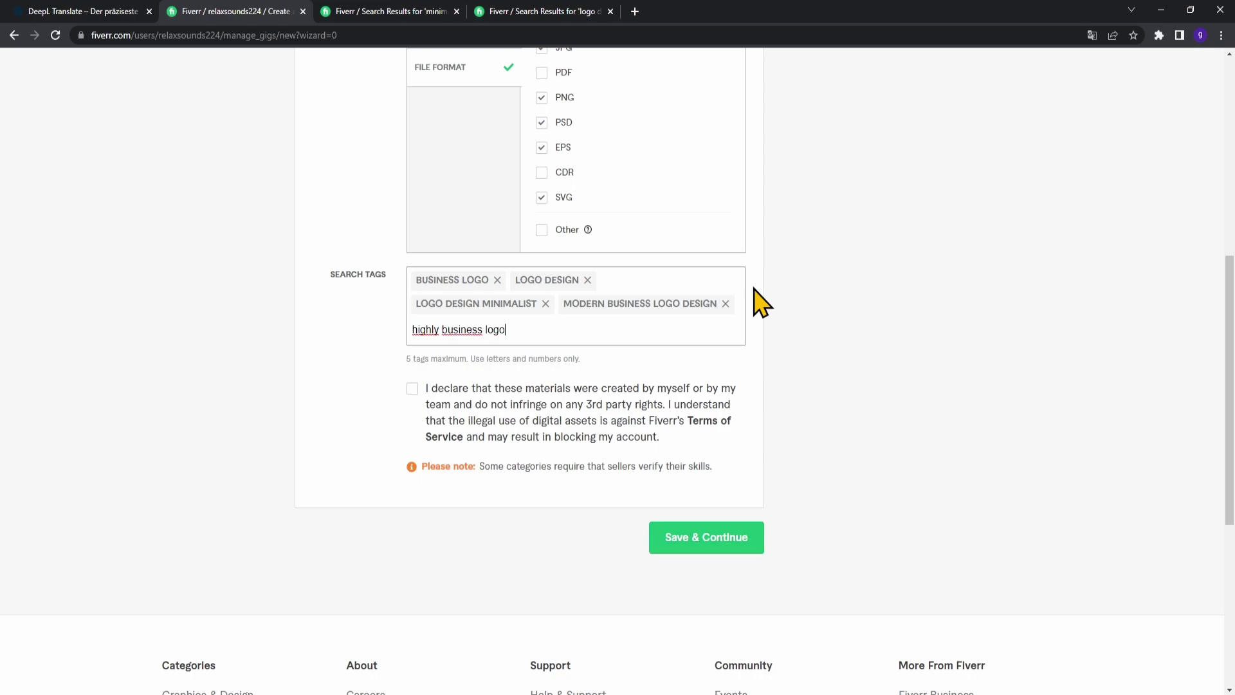
{"action": "key", "text": "Return"}
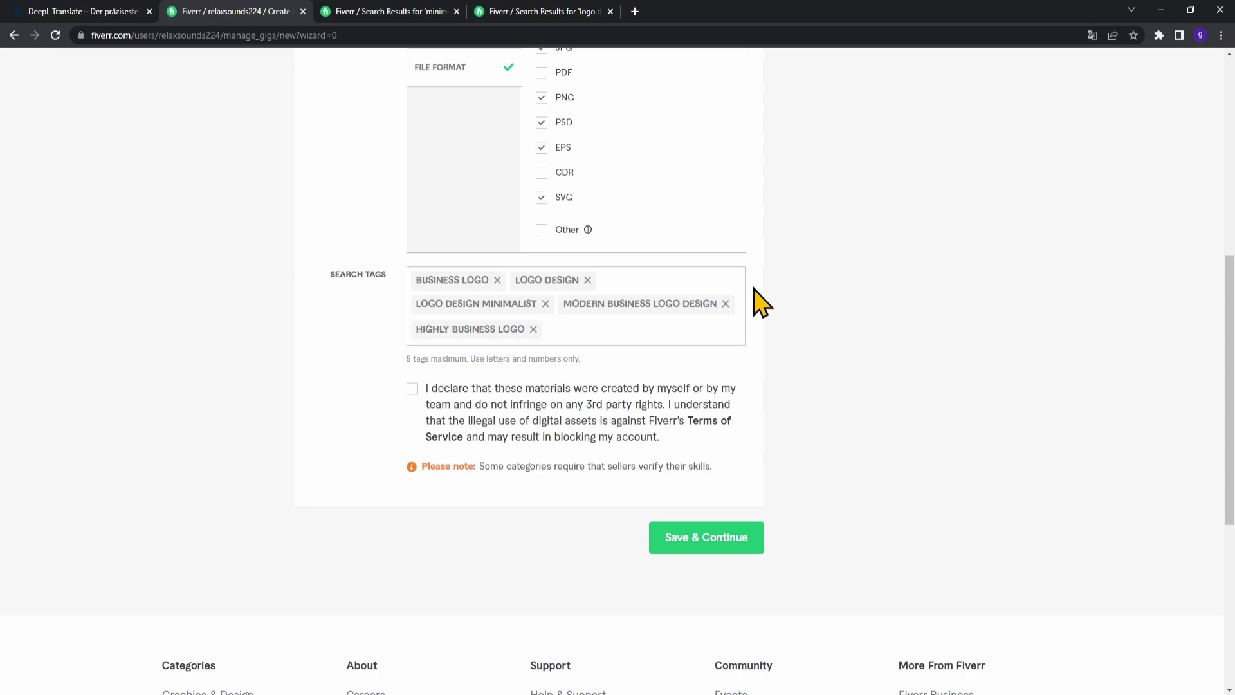
- Accept the declaration that the materials are self-made and try to save the gig overview and continue
{"action": "scroll", "coordinate": [689, 402], "scroll_direction": "up", "scroll_amount": 2}
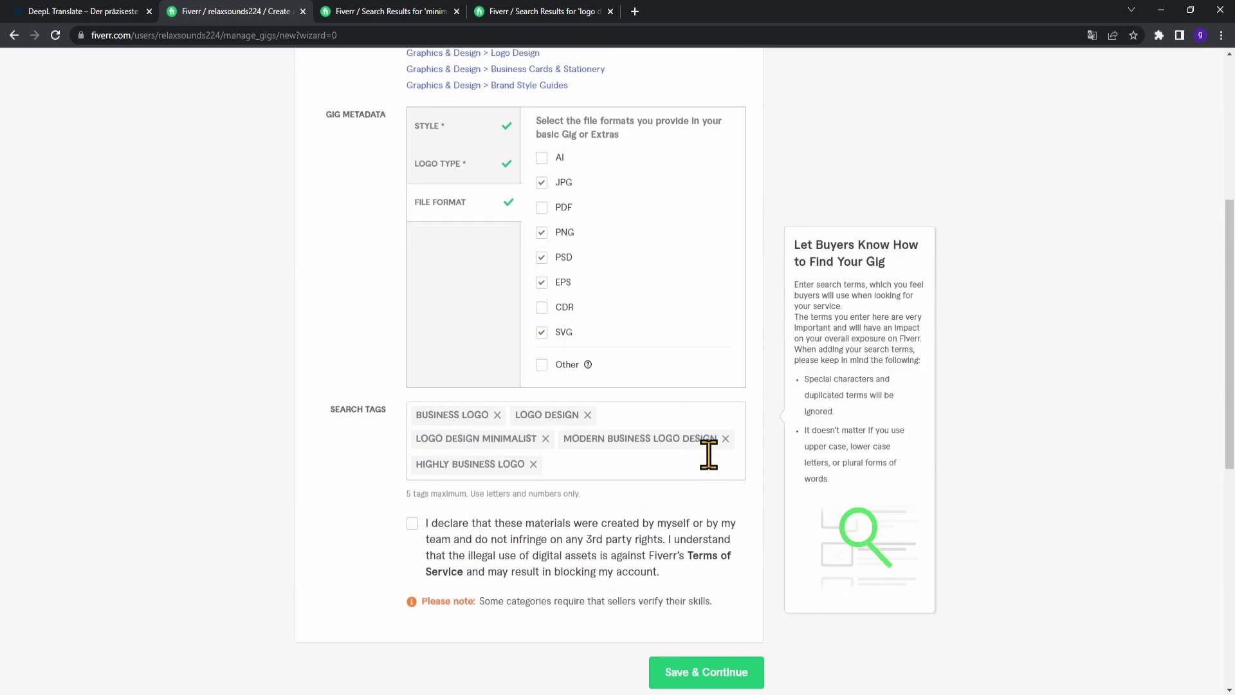
{"action": "scroll", "coordinate": [713, 451], "scroll_direction": "down", "scroll_amount": 2}
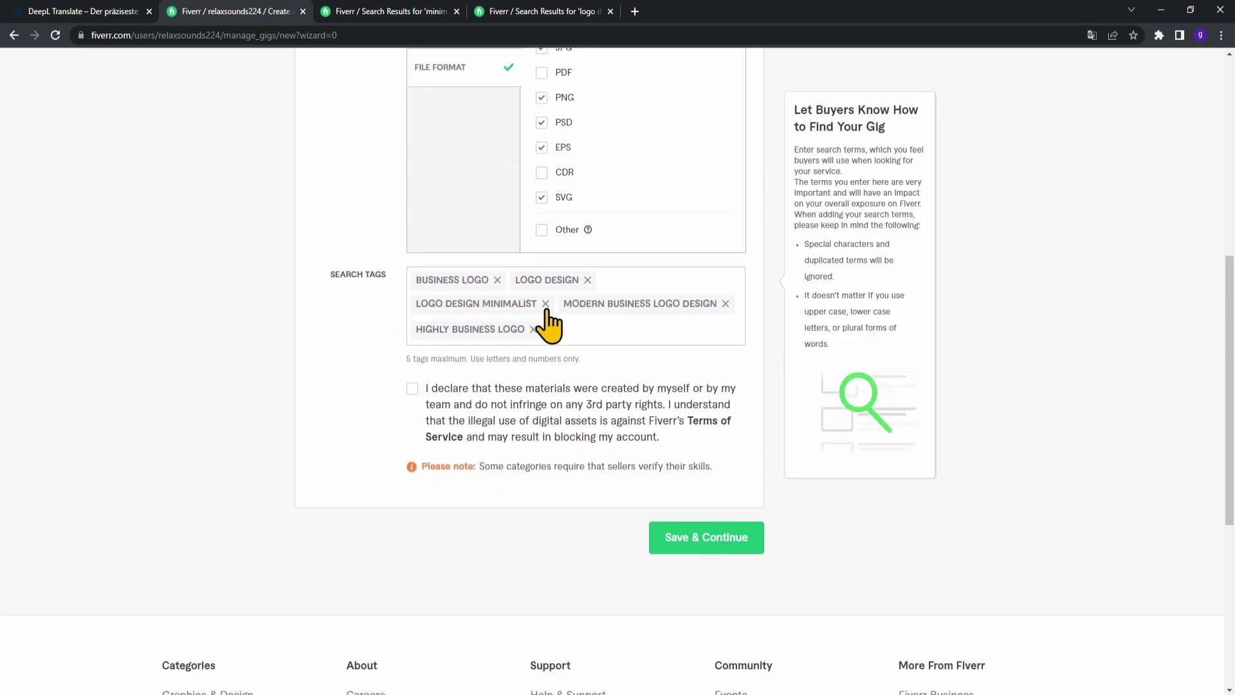
{"action": "left_click", "coordinate": [412, 389]}
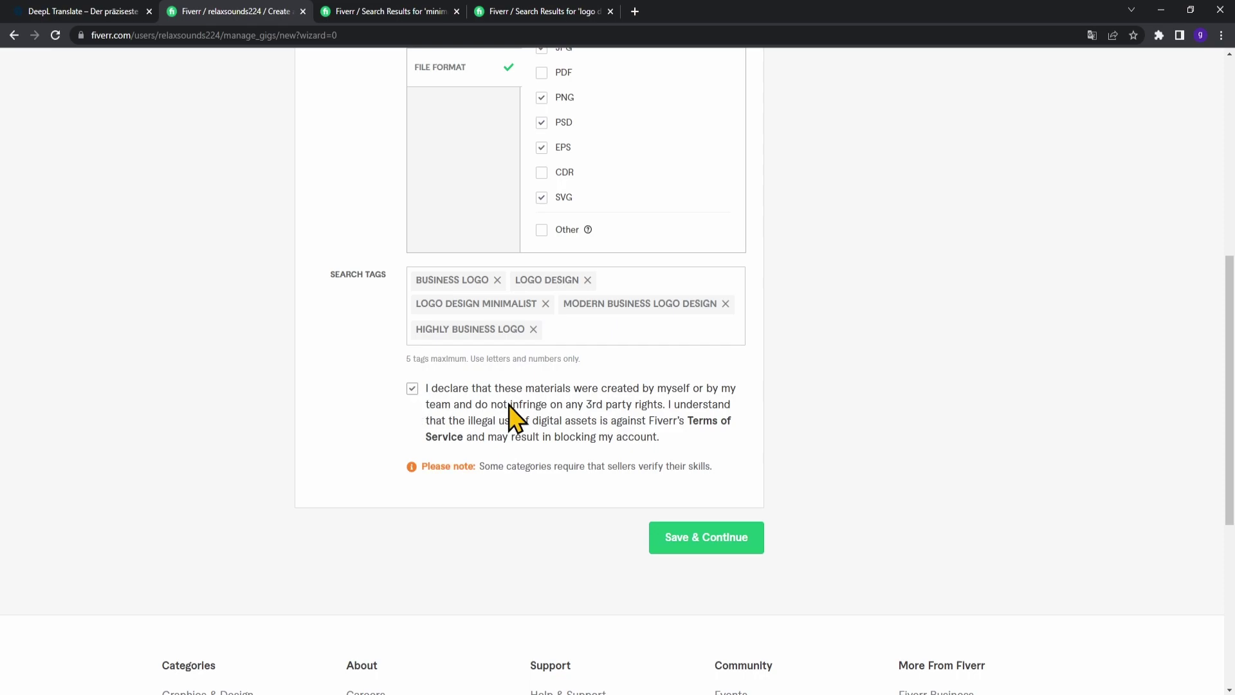
{"action": "left_click", "coordinate": [728, 543]}
{"action": "left_click", "coordinate": [673, 546]}
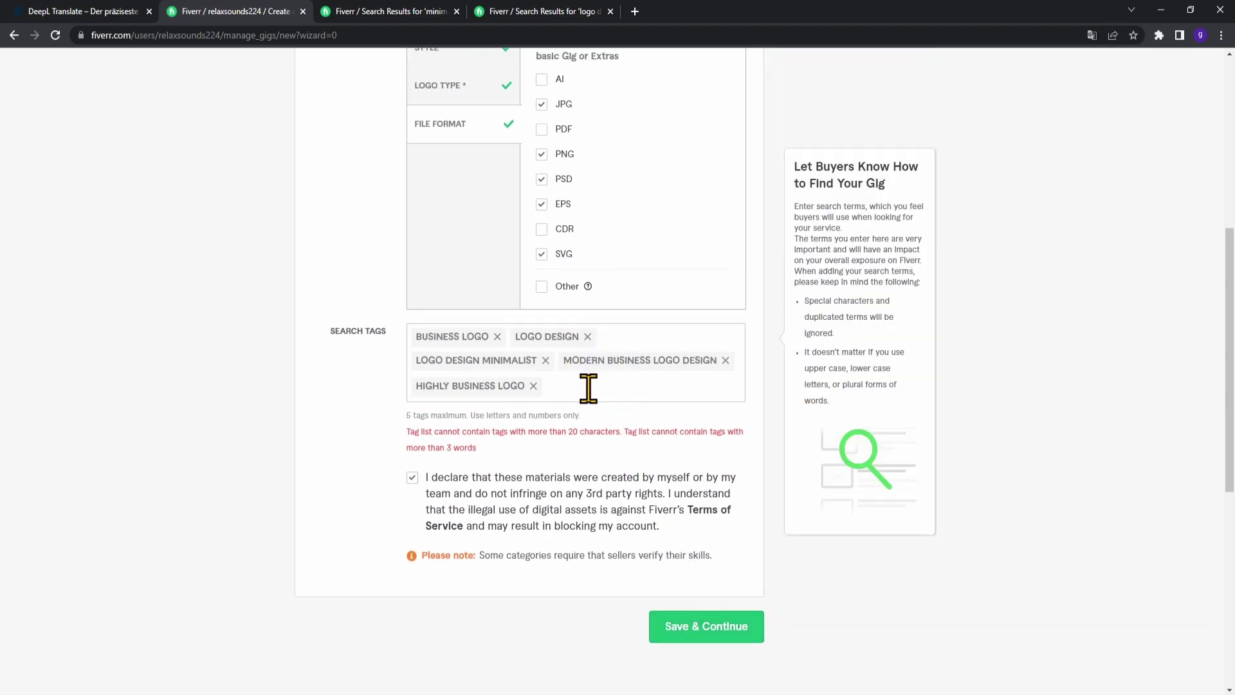
- Replace the search tag "modern business logo design" with "modern business logo"
{"action": "left_click_drag", "start_coordinate": [570, 432], "coordinate": [612, 431]}
{"action": "left_click", "coordinate": [627, 434]}
{"action": "left_click", "coordinate": [725, 360]}
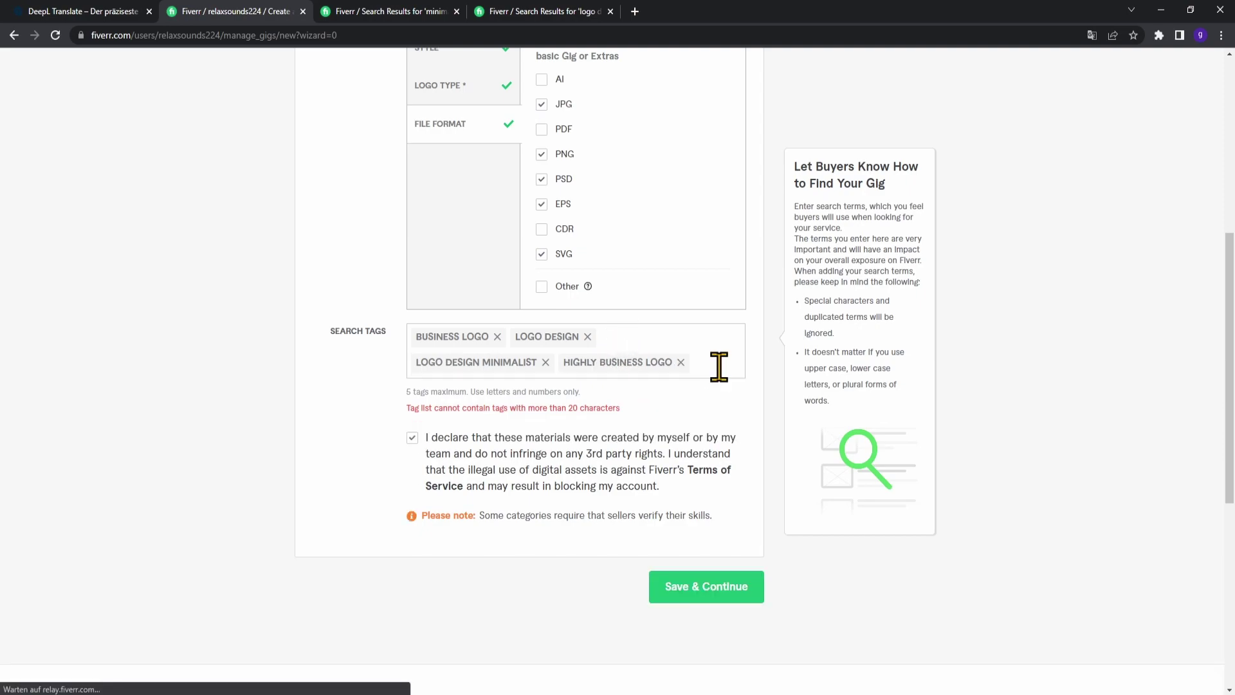
{"action": "type", "text": "Moder"}
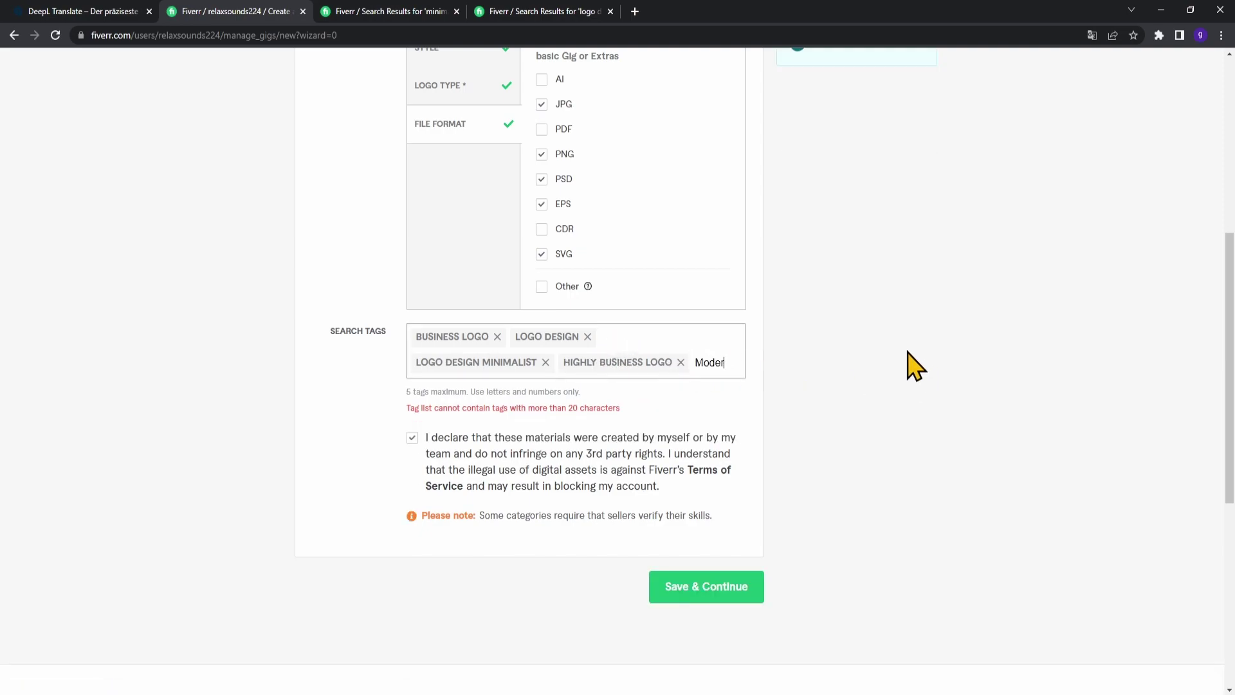
{"action": "type", "text": "n bu"}
{"action": "key", "text": "Return"}
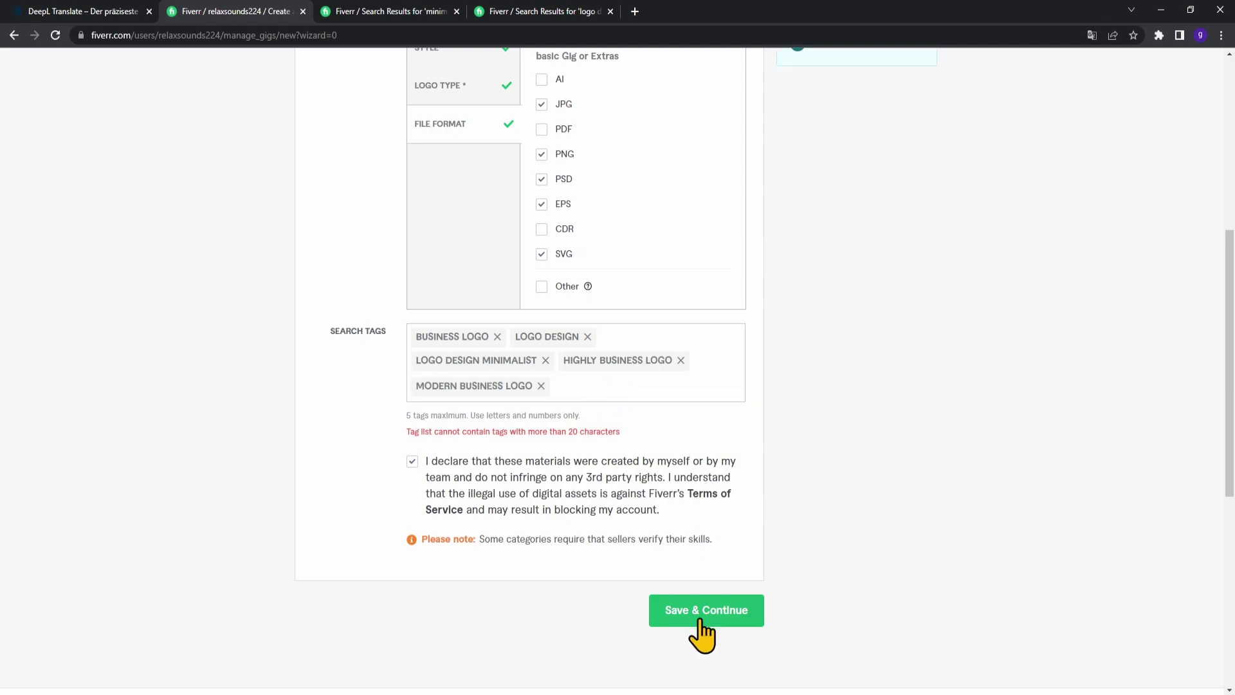
- Replace the search tag "logo design minimalist" with "create logo design", then save the overview and continue to pricing
{"action": "scroll", "coordinate": [702, 634], "scroll_direction": "down", "scroll_amount": 1}
{"action": "left_click", "coordinate": [742, 330]}
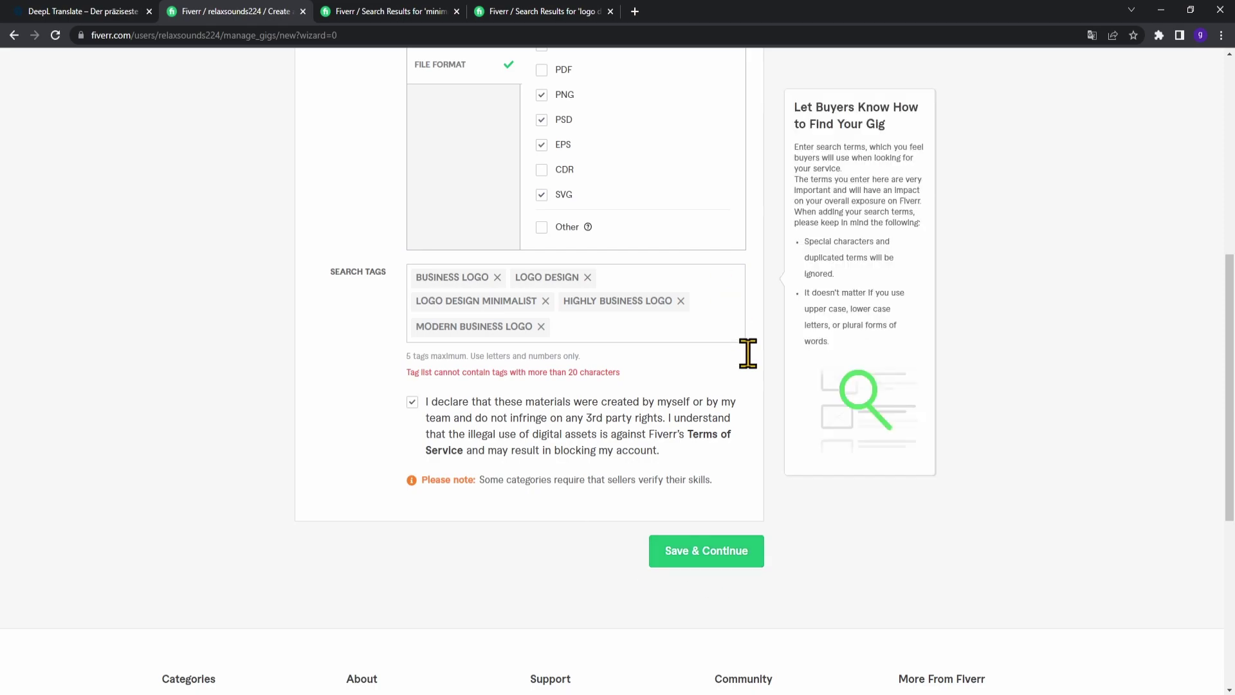
{"action": "left_click", "coordinate": [546, 301]}
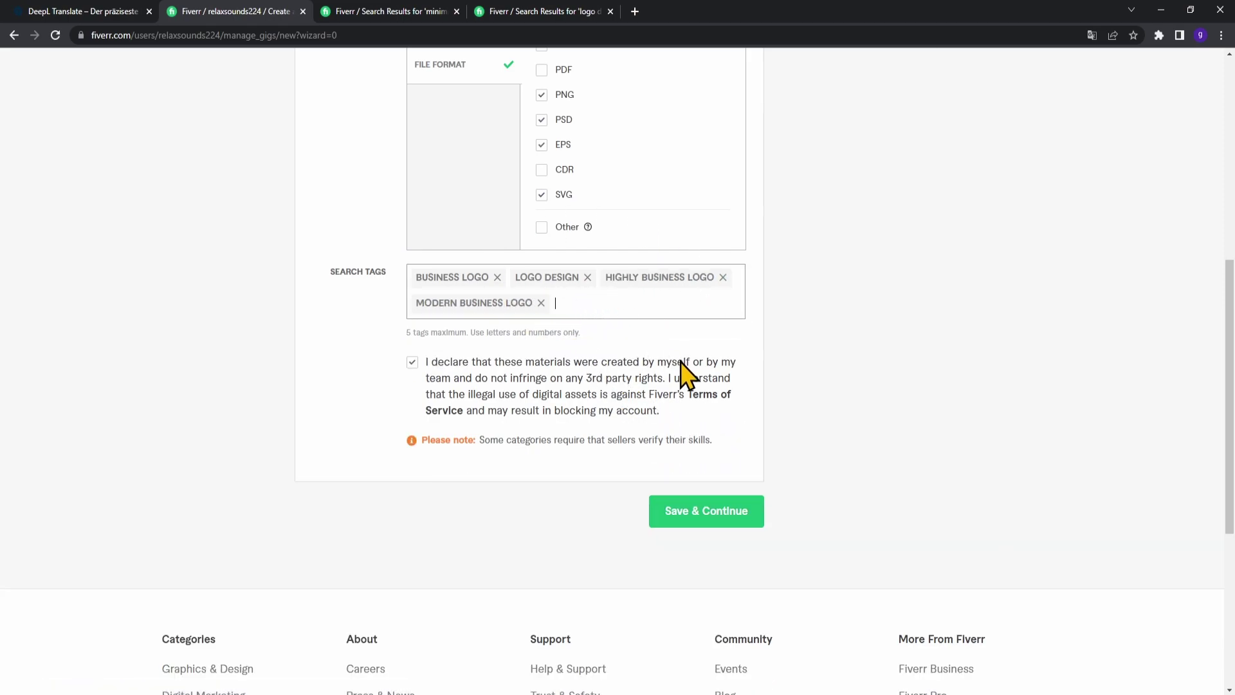
{"action": "left_click", "coordinate": [572, 12]}
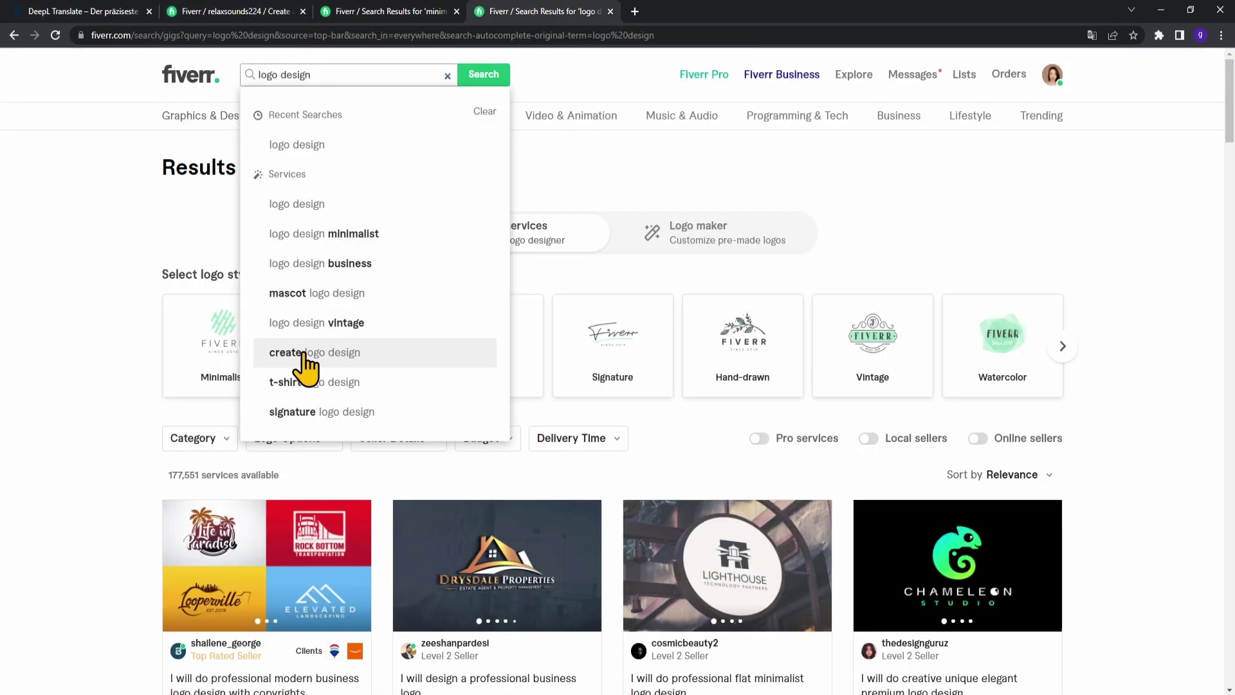
{"action": "left_click", "coordinate": [251, 12]}
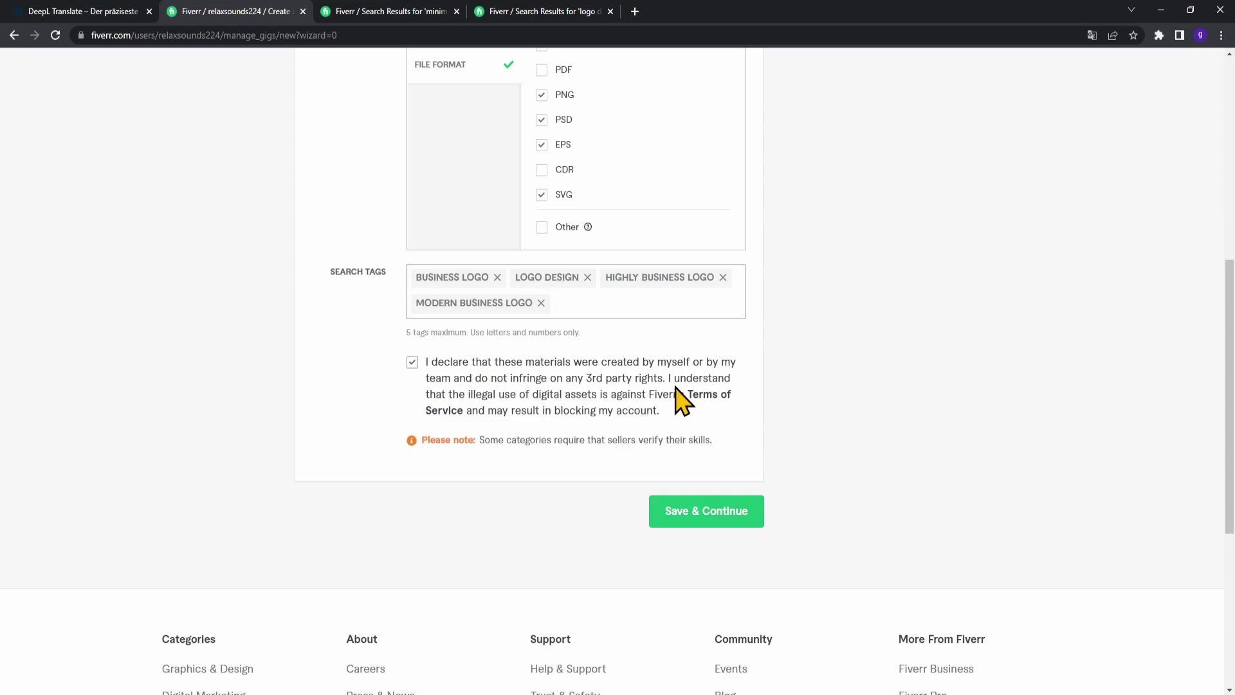
{"action": "type", "text": "create logo design"}
{"action": "left_click", "coordinate": [705, 510]}
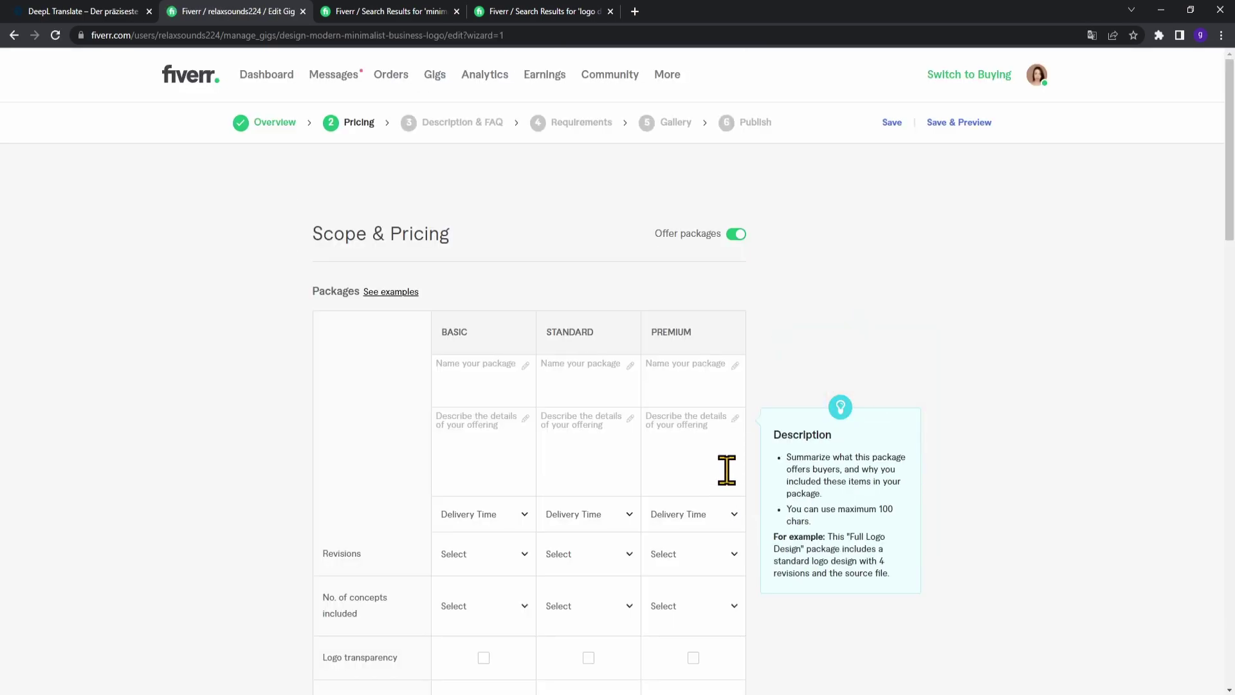
- Turn off the package offering to view the single-package pricing form, and turn it back on
{"action": "scroll", "coordinate": [762, 428], "scroll_direction": "down", "scroll_amount": 1}
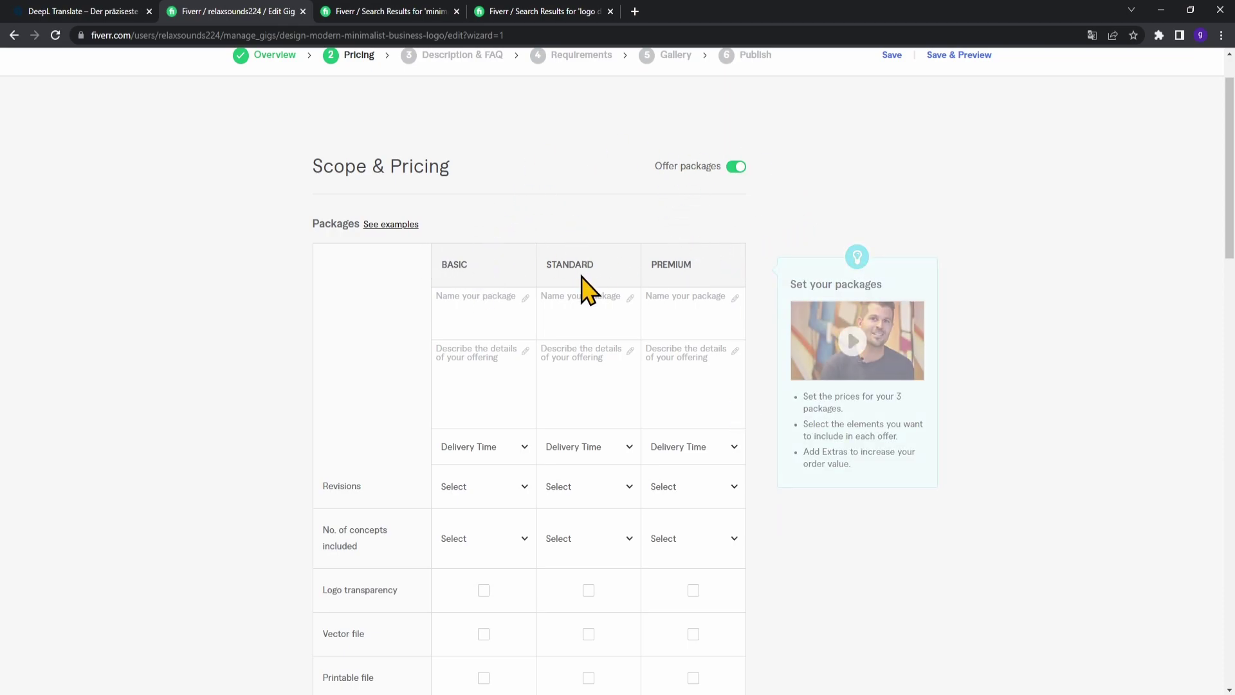
{"action": "left_click", "coordinate": [736, 166]}
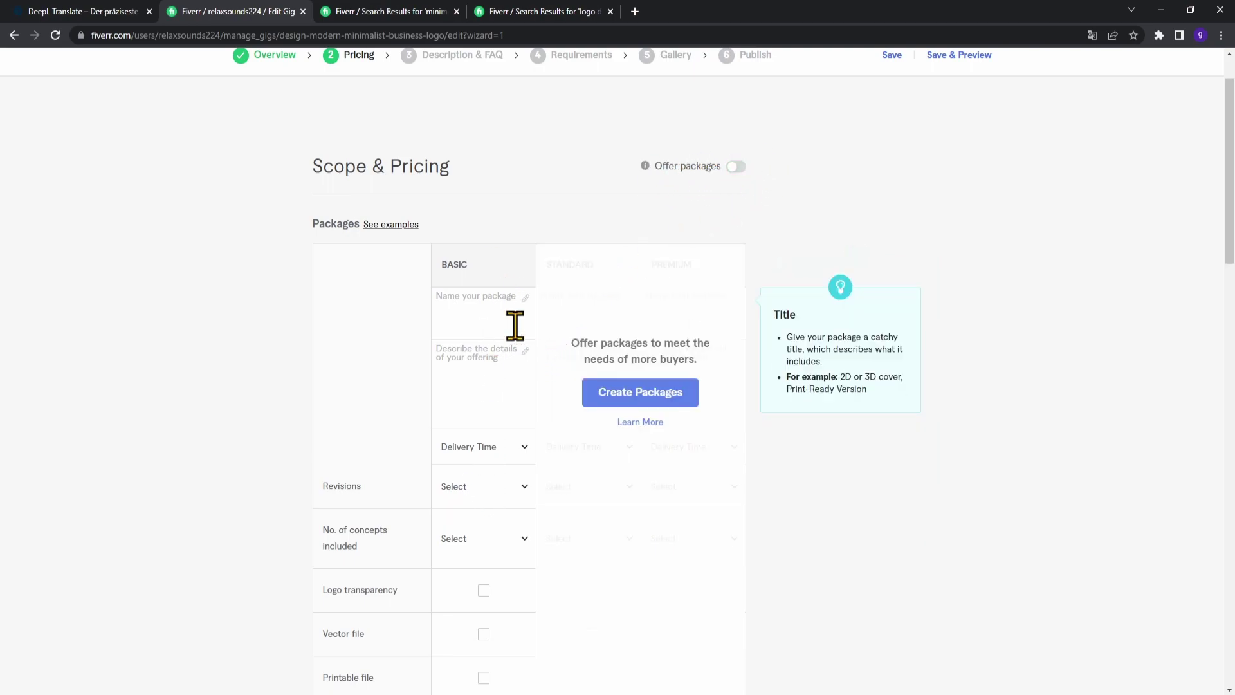
{"action": "scroll", "coordinate": [510, 403], "scroll_direction": "down", "scroll_amount": 3}
{"action": "scroll", "coordinate": [514, 412], "scroll_direction": "up", "scroll_amount": 3}
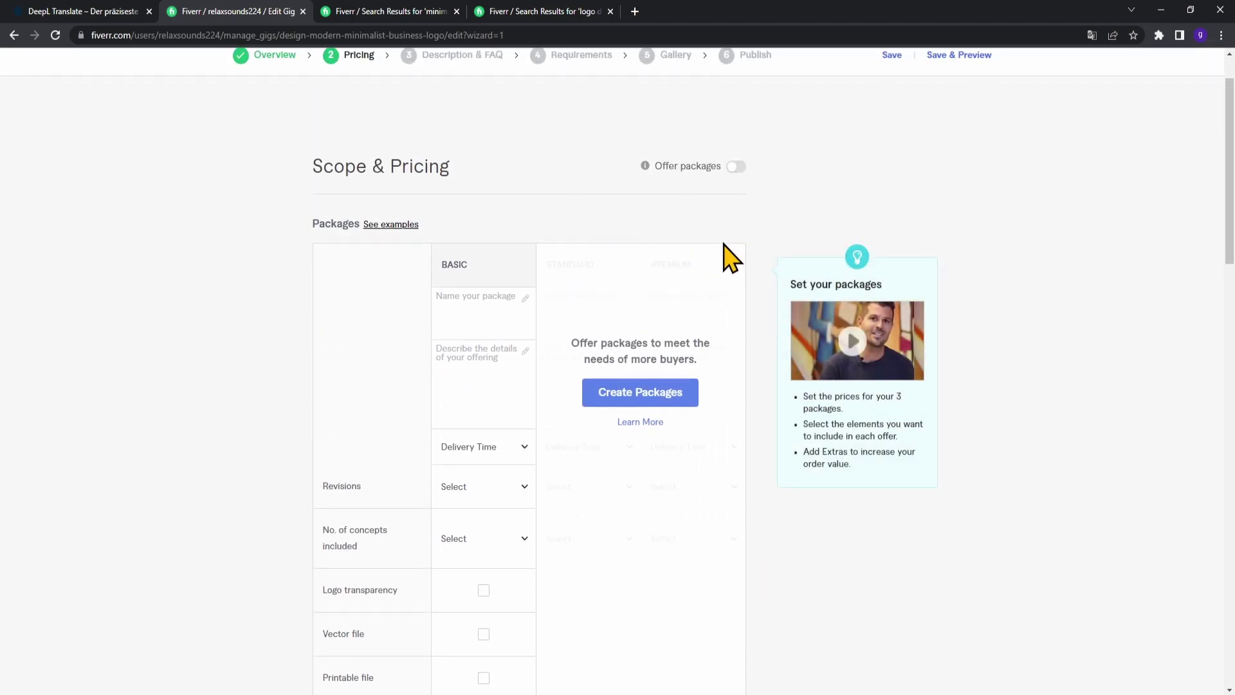
{"action": "left_click", "coordinate": [736, 167]}
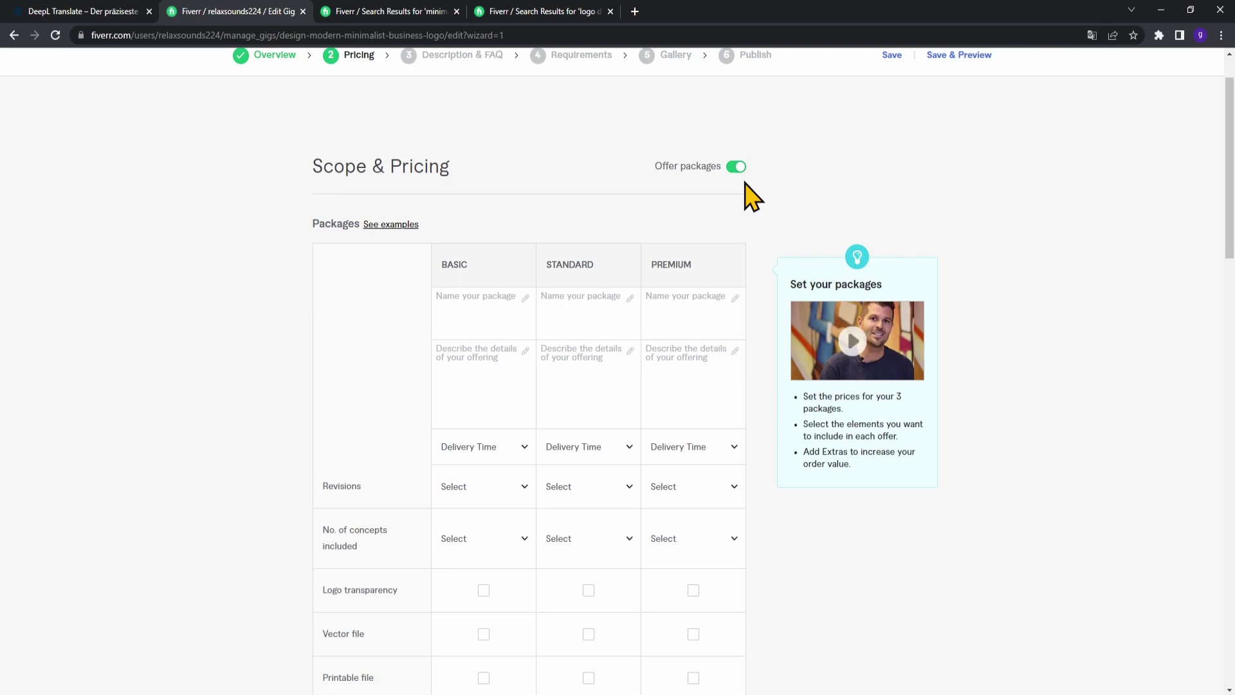
- Name the Basic, Standard and Premium packages "Bronze", "Silver" and "Gold"
{"action": "scroll", "coordinate": [644, 310], "scroll_direction": "down", "scroll_amount": 1}
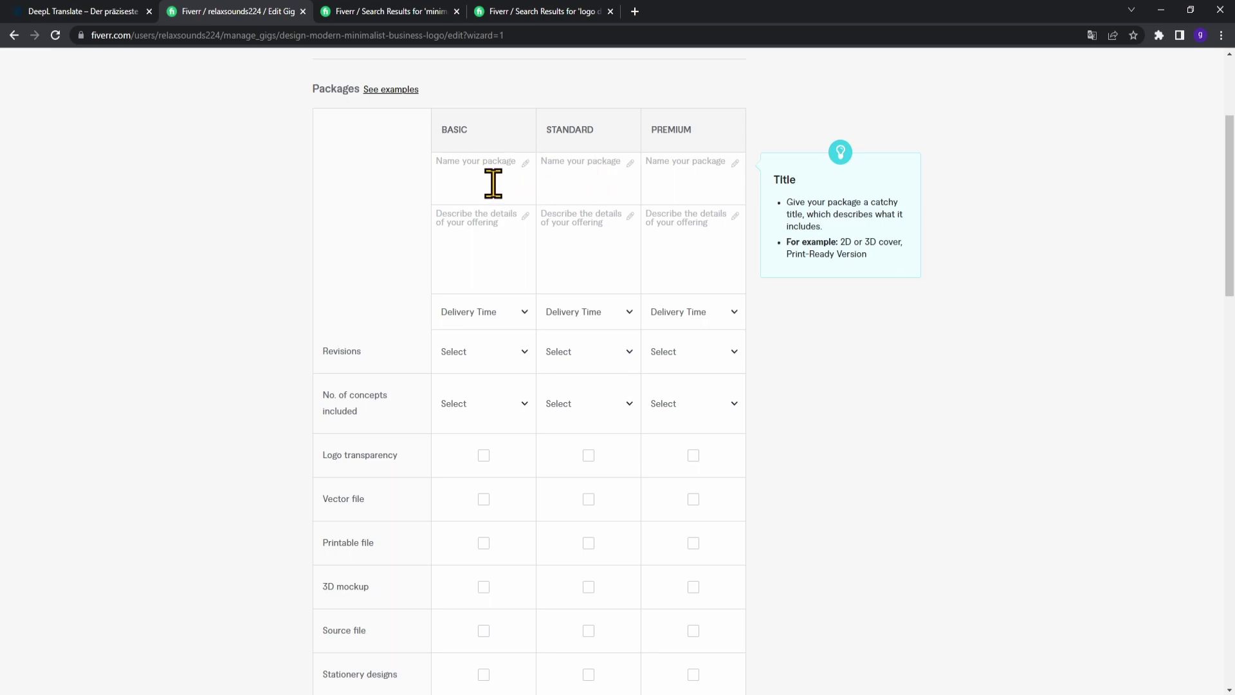
{"action": "left_click", "coordinate": [530, 189]}
{"action": "type", "text": "Brone"}
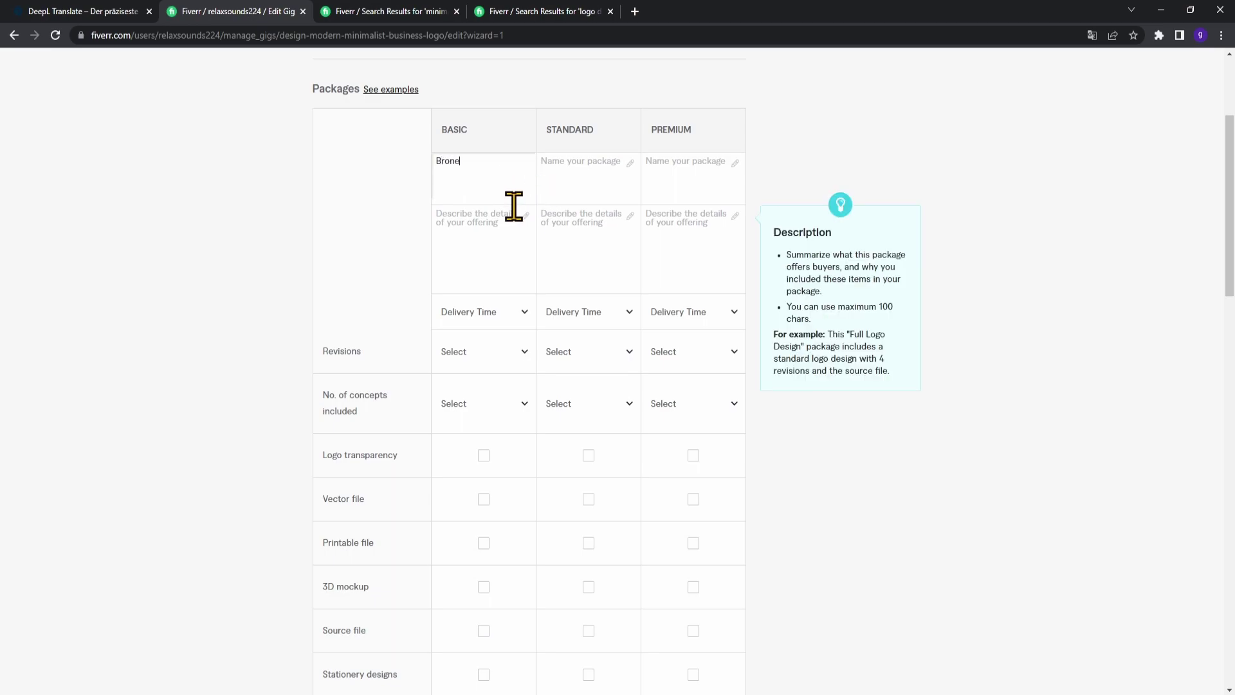
{"action": "key", "text": "BackSpace"}
{"action": "type", "text": "ze"}
{"action": "left_click", "coordinate": [560, 185]}
{"action": "type", "text": "Silver"}
{"action": "left_click", "coordinate": [667, 184]}
{"action": "type", "text": "Gold"}
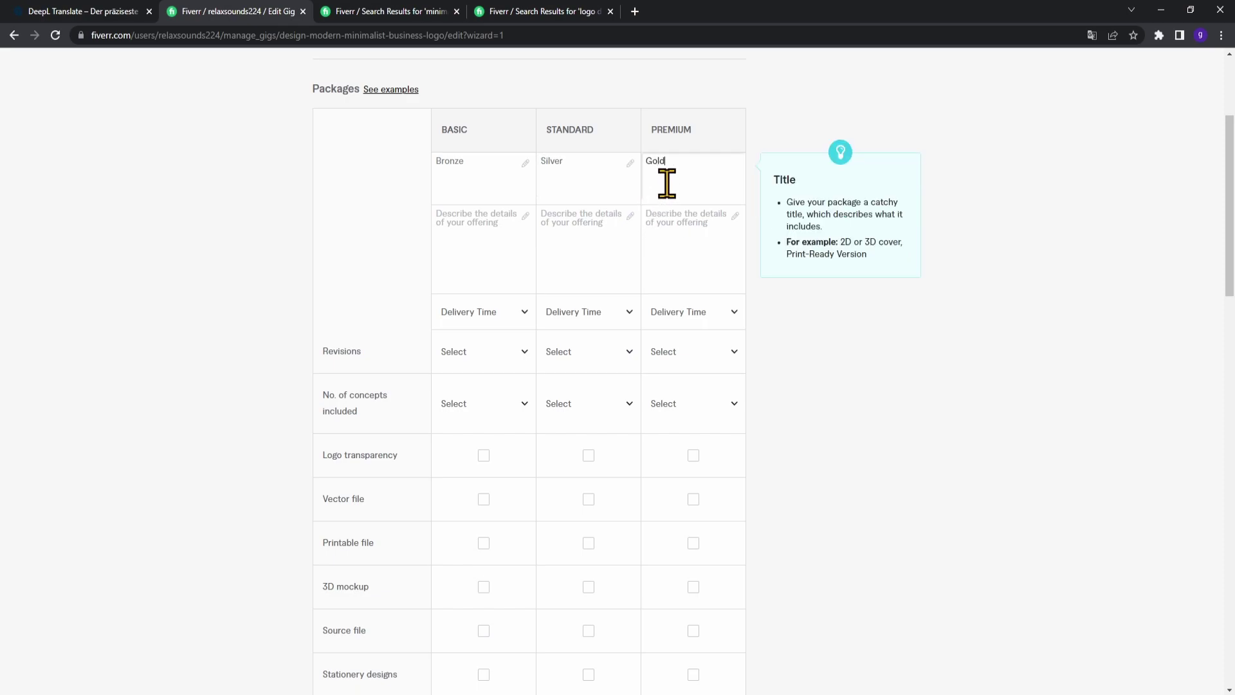
- Describe the Basic package as "1 text logo in jpg and png." and the Standard package as "1 logo in jpg and png."
{"action": "left_click", "coordinate": [479, 264]}
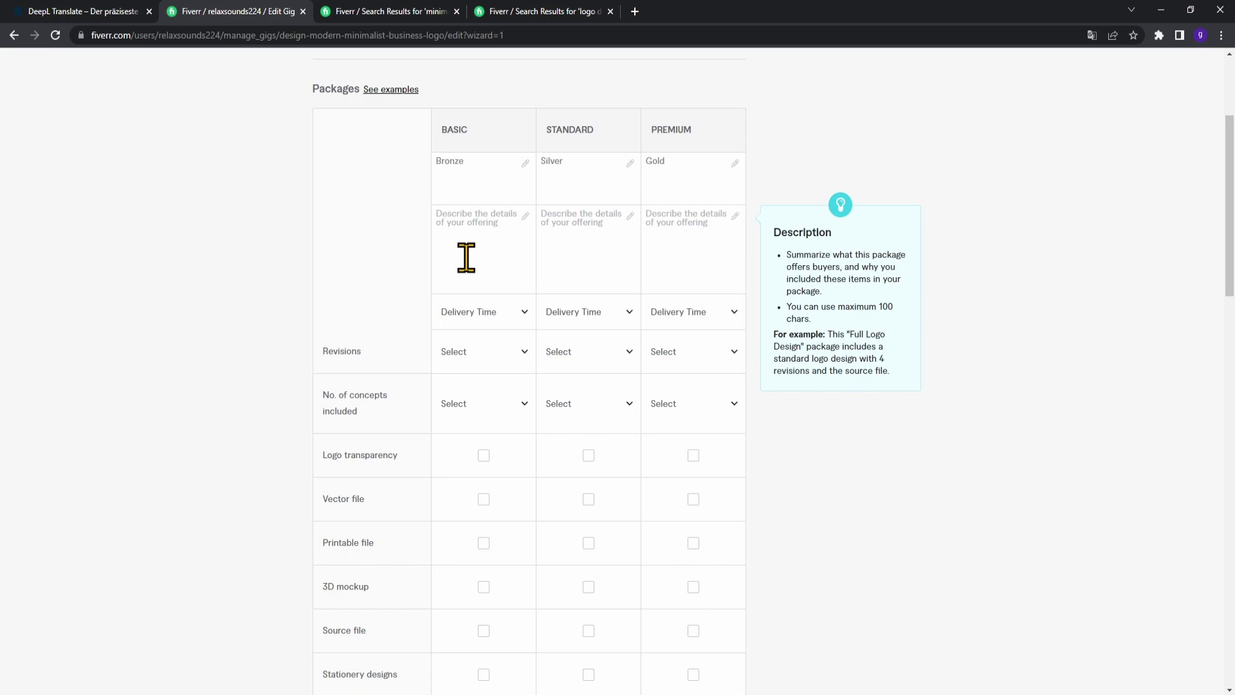
{"action": "left_click", "coordinate": [502, 251]}
{"action": "type", "text": "1 te"}
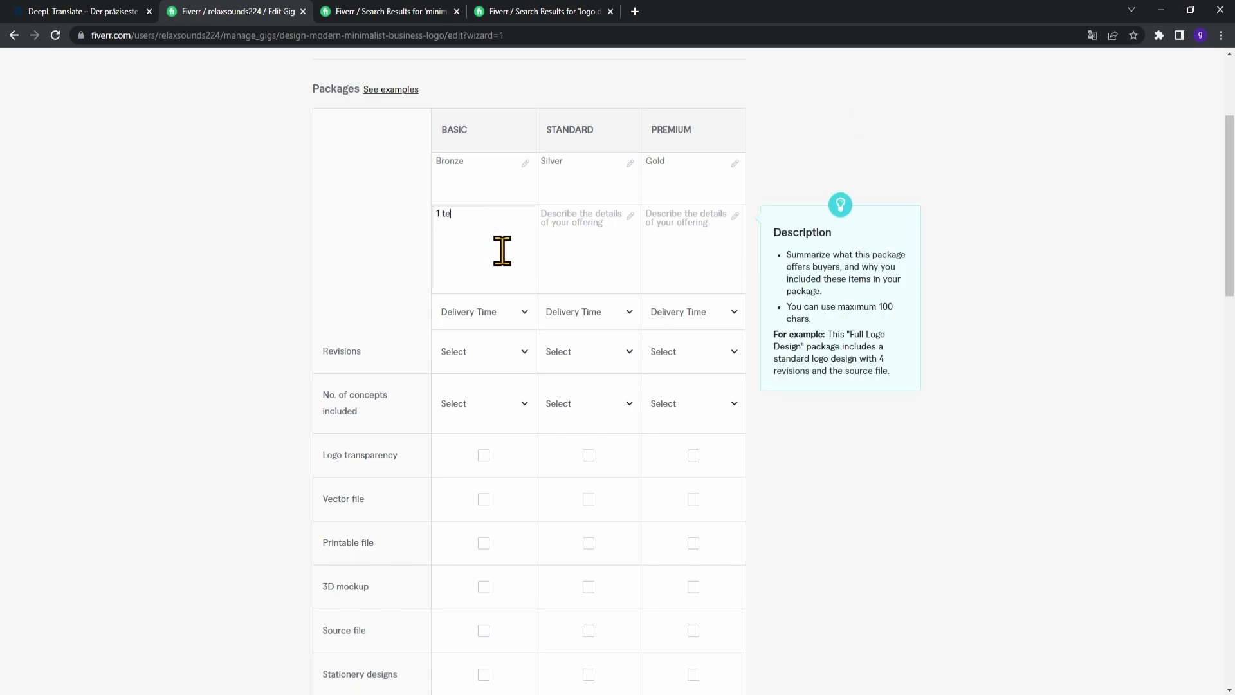
{"action": "type", "text": "xt logo in jpg and png."}
{"action": "left_click", "coordinate": [579, 225]}
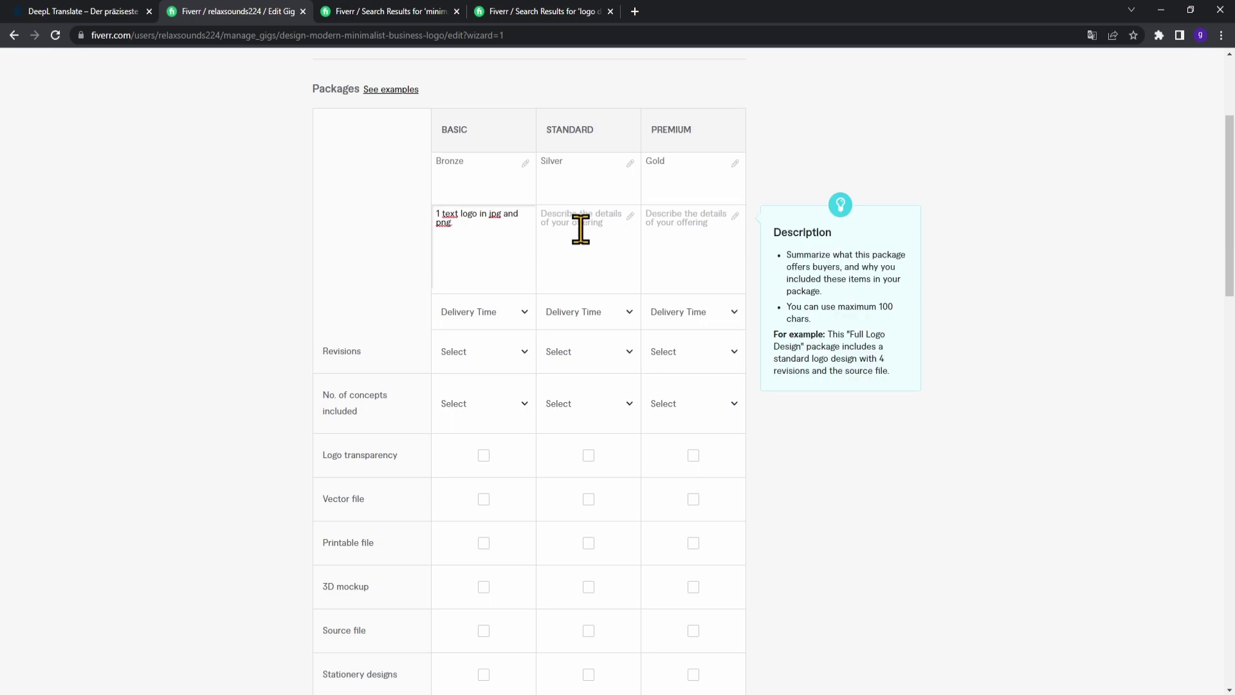
{"action": "type", "text": "1 l"}
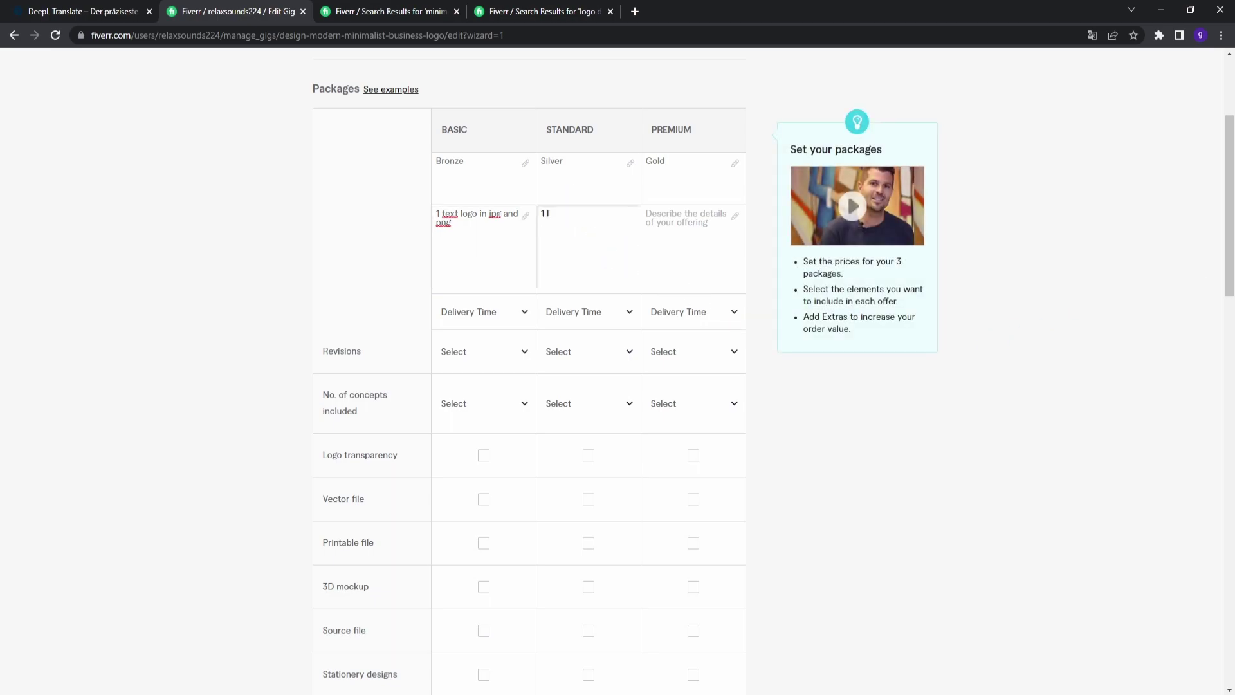
{"action": "type", "text": "ogo in jpg and png."}
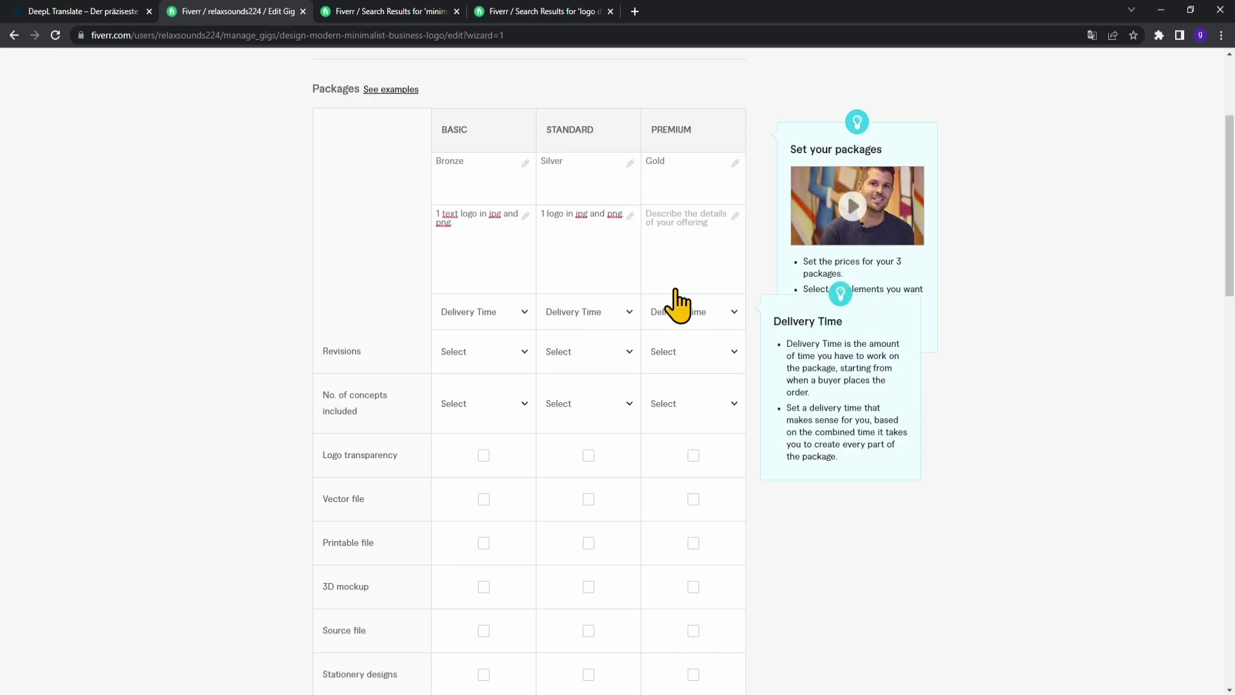
- Describe the Premium package as "1 logo in jpg, png, svg and eps."
{"action": "left_click", "coordinate": [725, 215]}
{"action": "type", "text": "1 logo"}
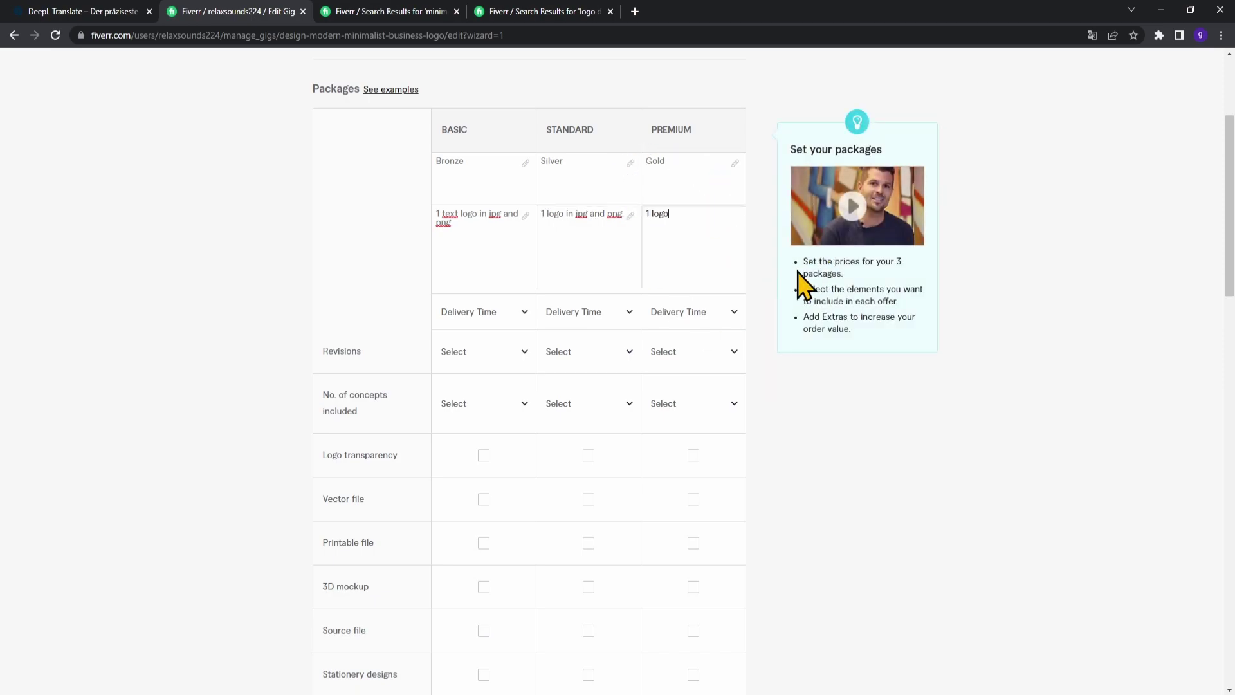
{"action": "type", "text": " in jpg, png, svg"}
{"action": "type", "text": "."}
{"action": "key", "text": "BackSpace"}
{"action": "key", "text": "BackSpace"}
{"action": "type", "text": "and eps."}
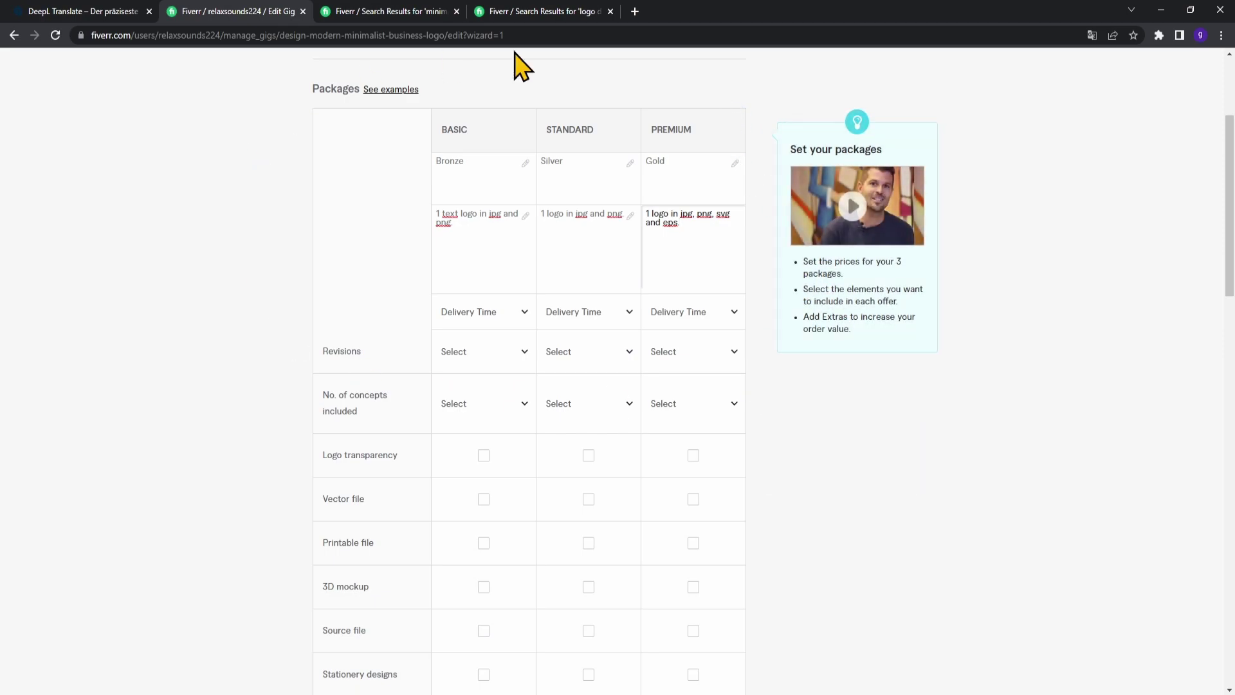
{"action": "scroll", "coordinate": [500, 276], "scroll_direction": "down", "scroll_amount": 1}
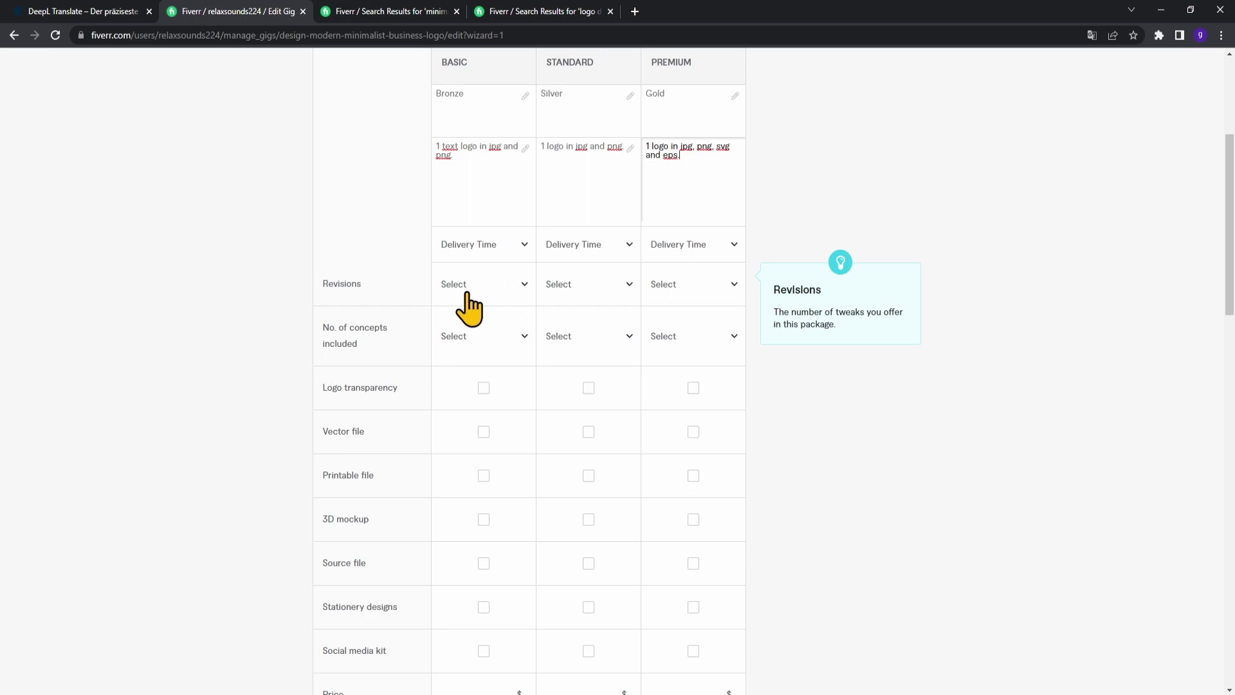
{"action": "scroll", "coordinate": [506, 266], "scroll_direction": "up", "scroll_amount": 2}
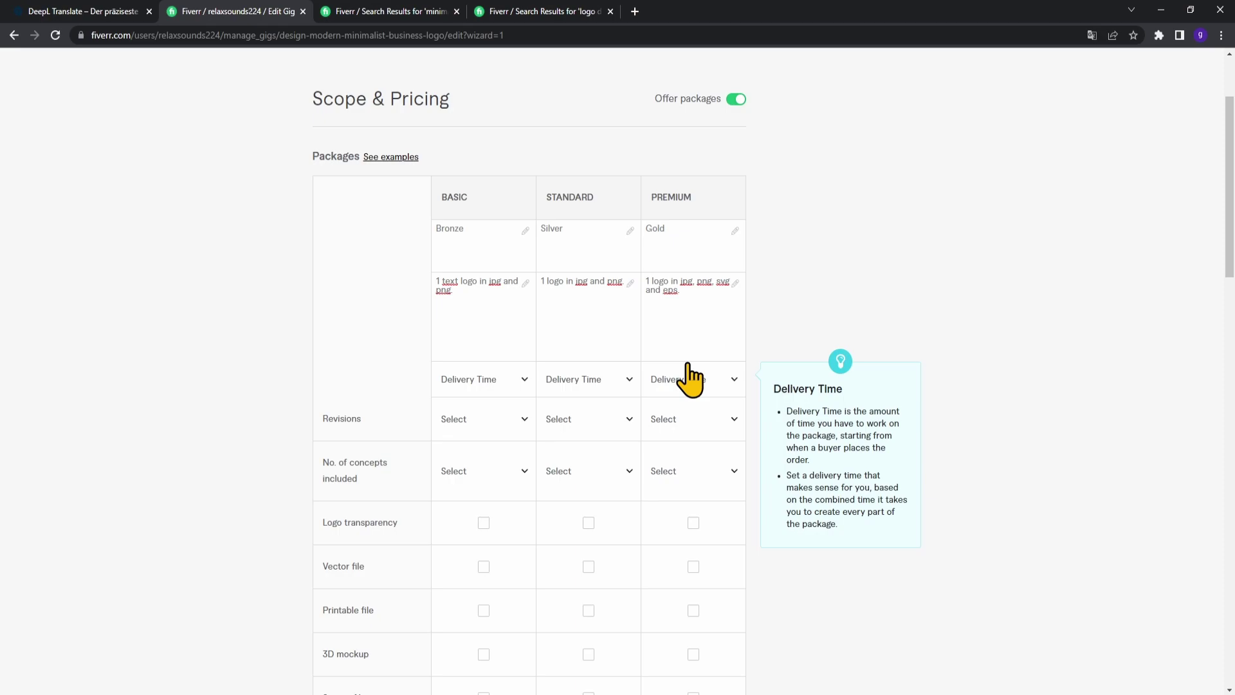
{"action": "left_click", "coordinate": [502, 306]}
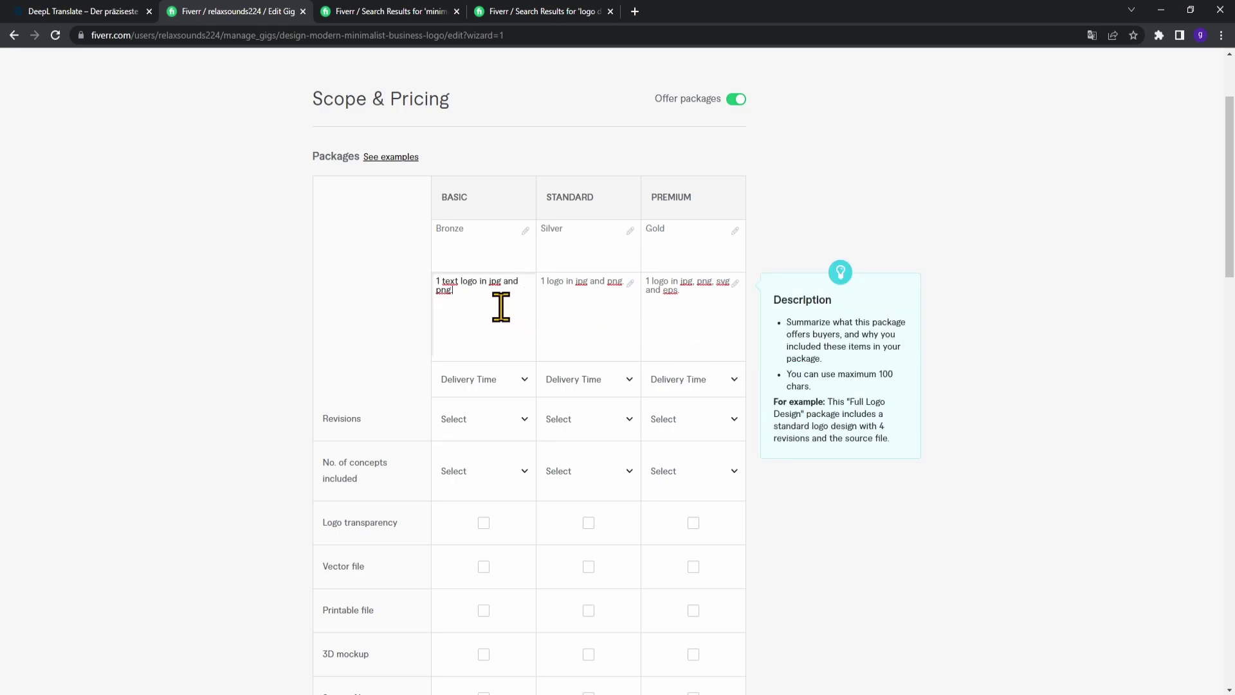
{"action": "left_click", "coordinate": [611, 288]}
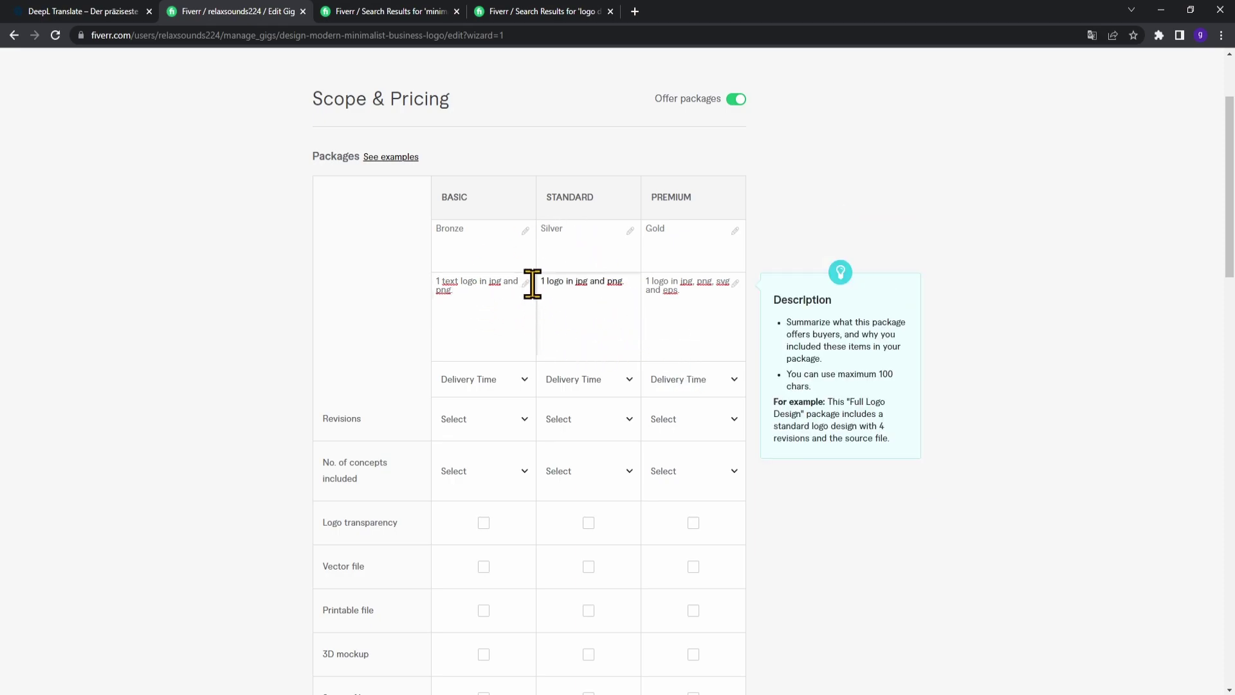
{"action": "left_click", "coordinate": [500, 314]}
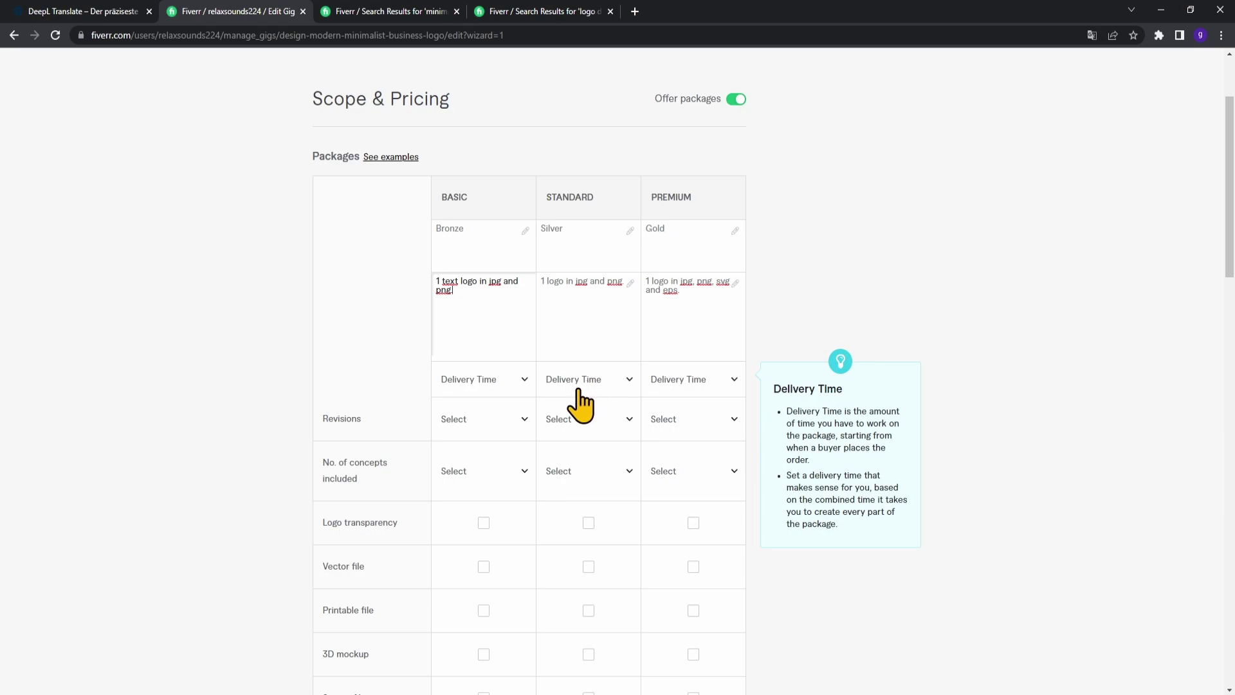
- Set the delivery time to 2 days for the Basic package and 3 days for both Standard and Premium
{"action": "left_click", "coordinate": [513, 387]}
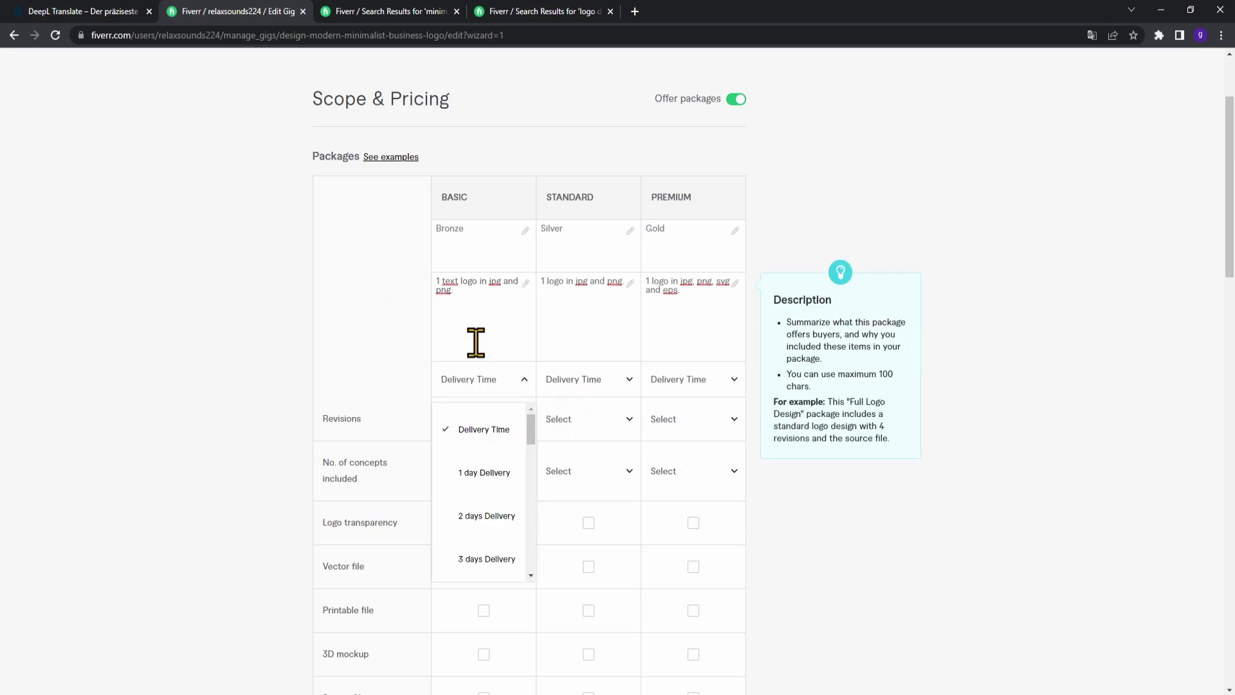
{"action": "left_click", "coordinate": [493, 519]}
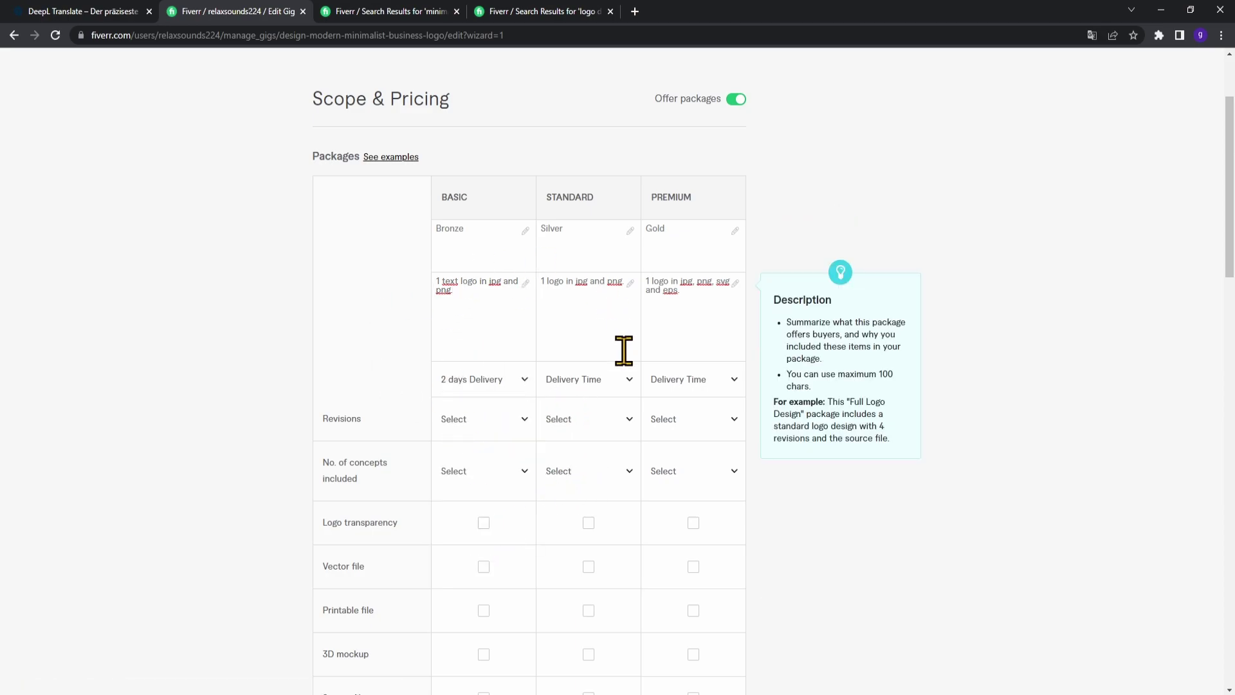
{"action": "left_click", "coordinate": [617, 386]}
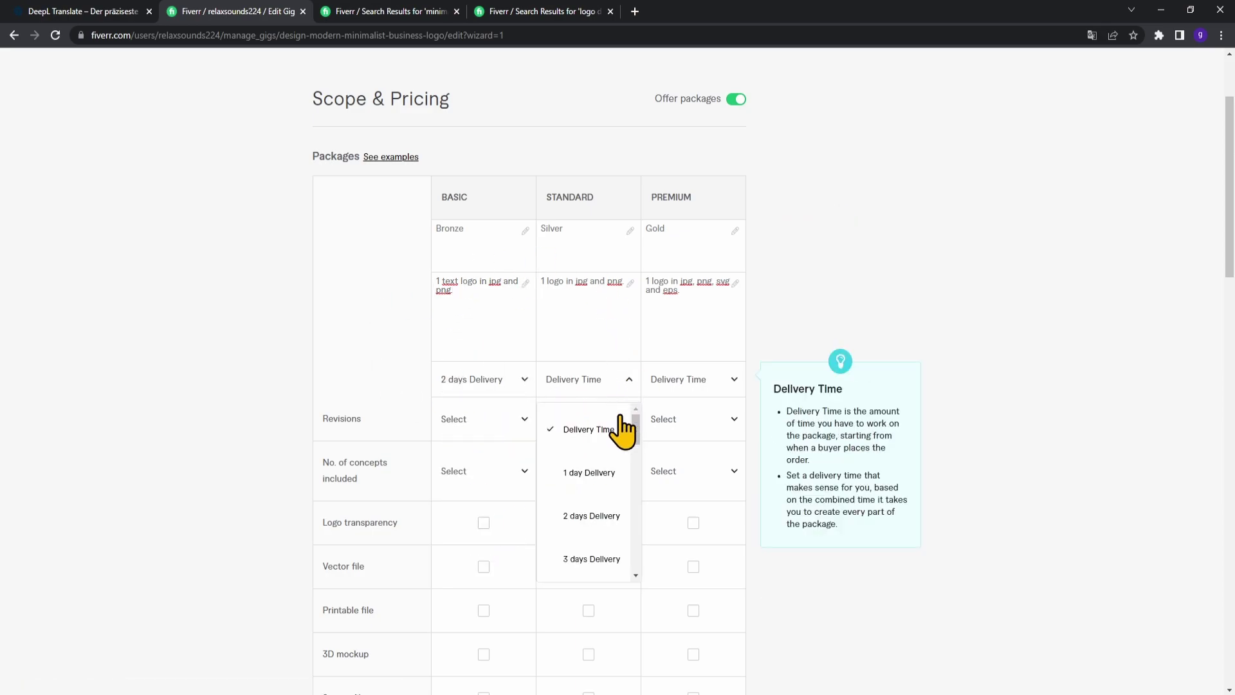
{"action": "left_click", "coordinate": [592, 555]}
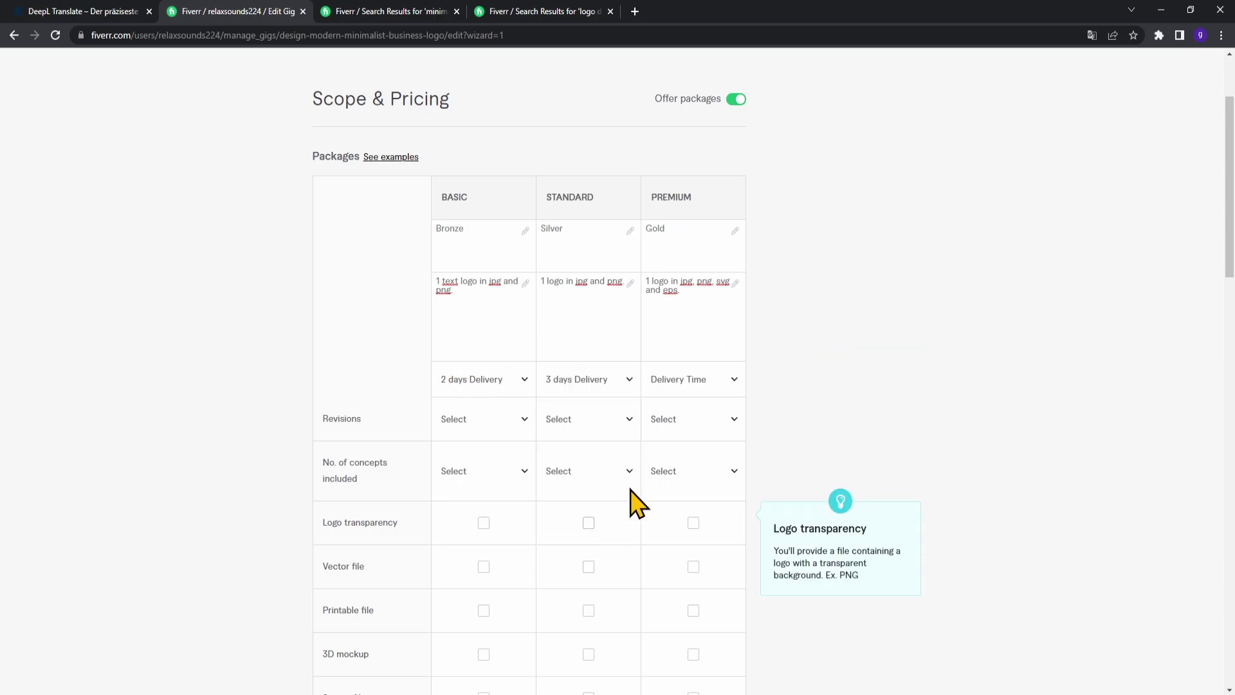
{"action": "left_click", "coordinate": [714, 384]}
{"action": "left_click", "coordinate": [691, 558]}
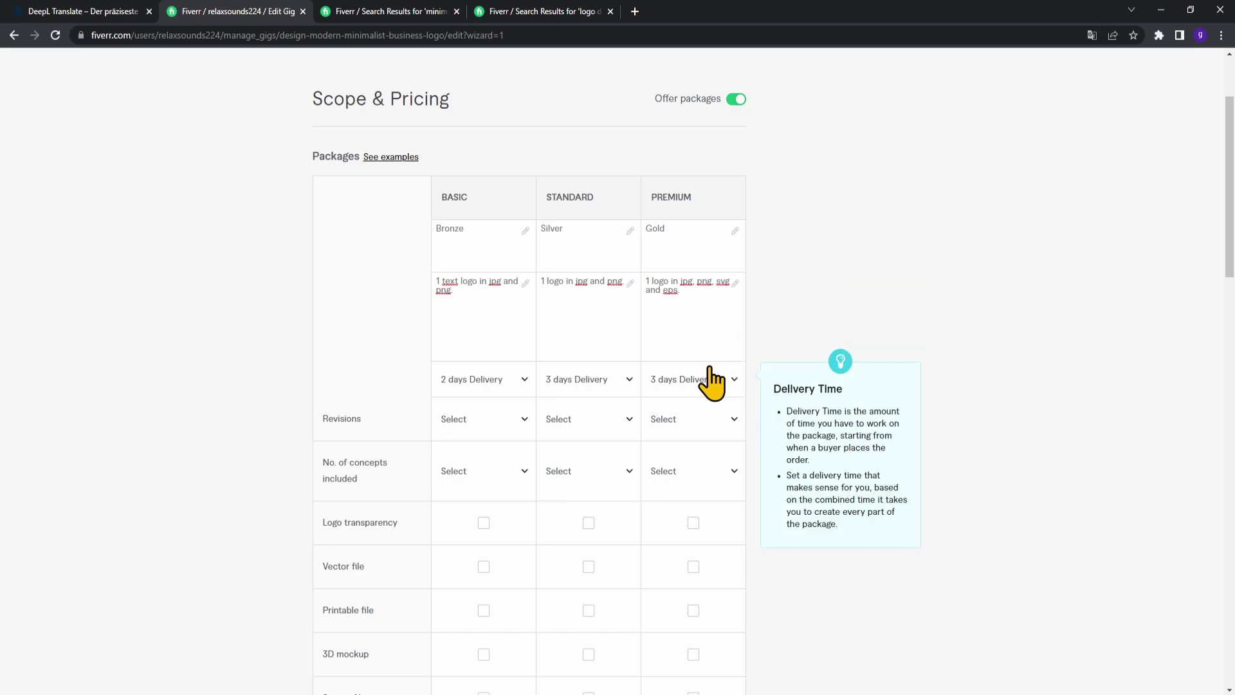
- Set the number of revisions to 2 for Basic, 3 for Standard and 4 for Premium
{"action": "scroll", "coordinate": [634, 358], "scroll_direction": "down", "scroll_amount": 1}
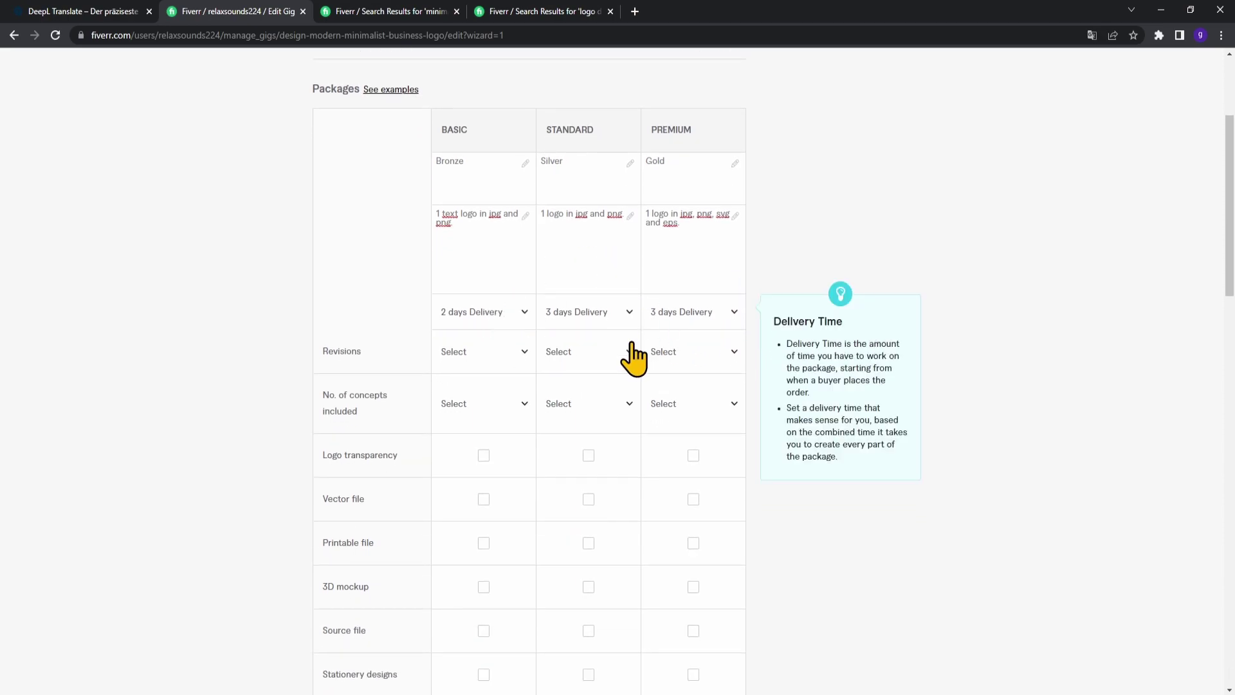
{"action": "left_click", "coordinate": [476, 365]}
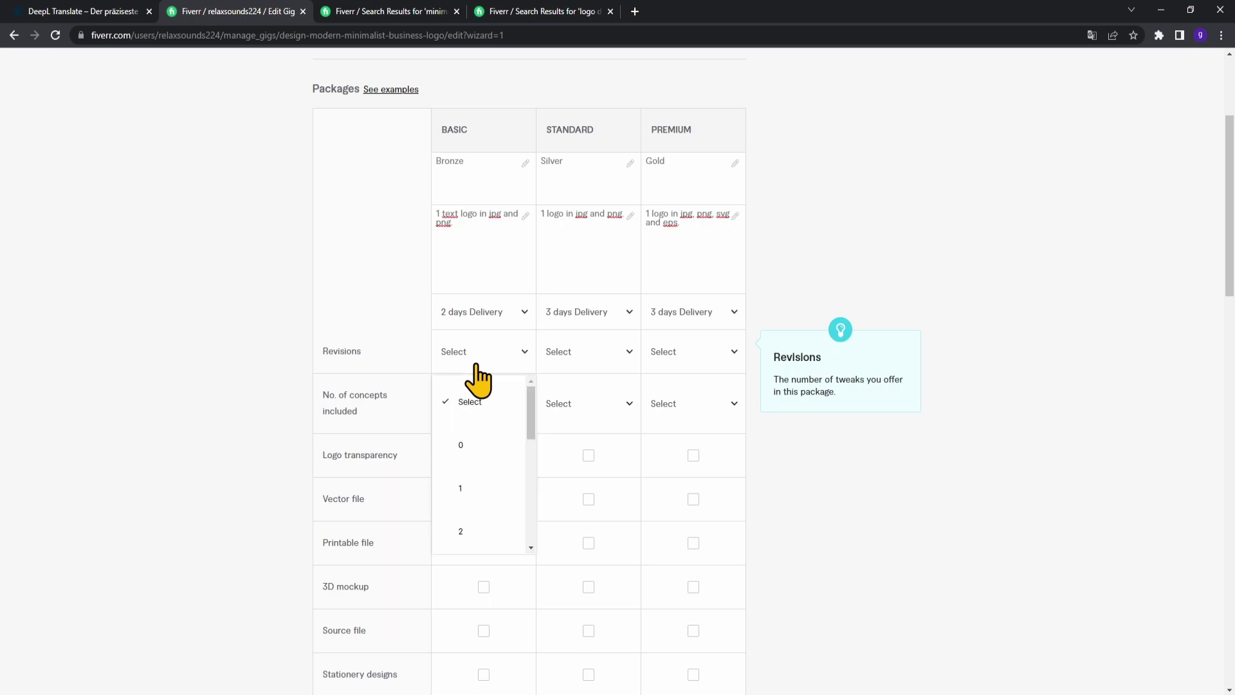
{"action": "left_click", "coordinate": [482, 532]}
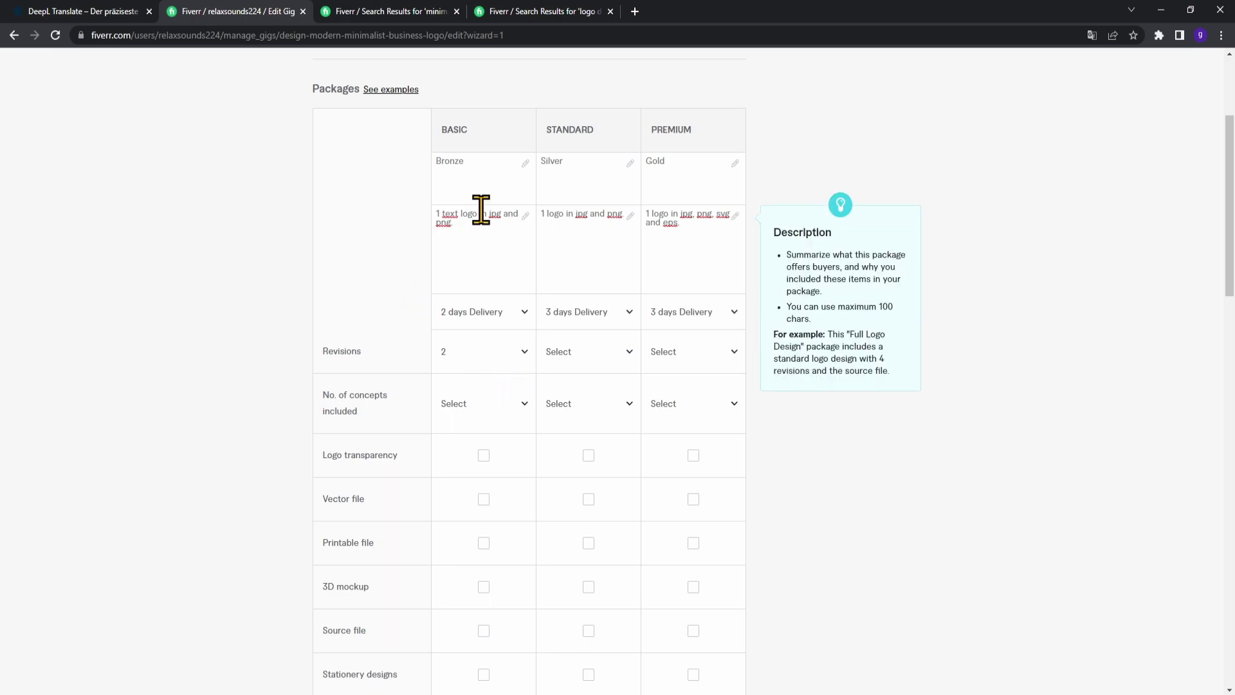
{"action": "left_click", "coordinate": [599, 354]}
{"action": "scroll", "coordinate": [594, 519], "scroll_direction": "down", "scroll_amount": 1}
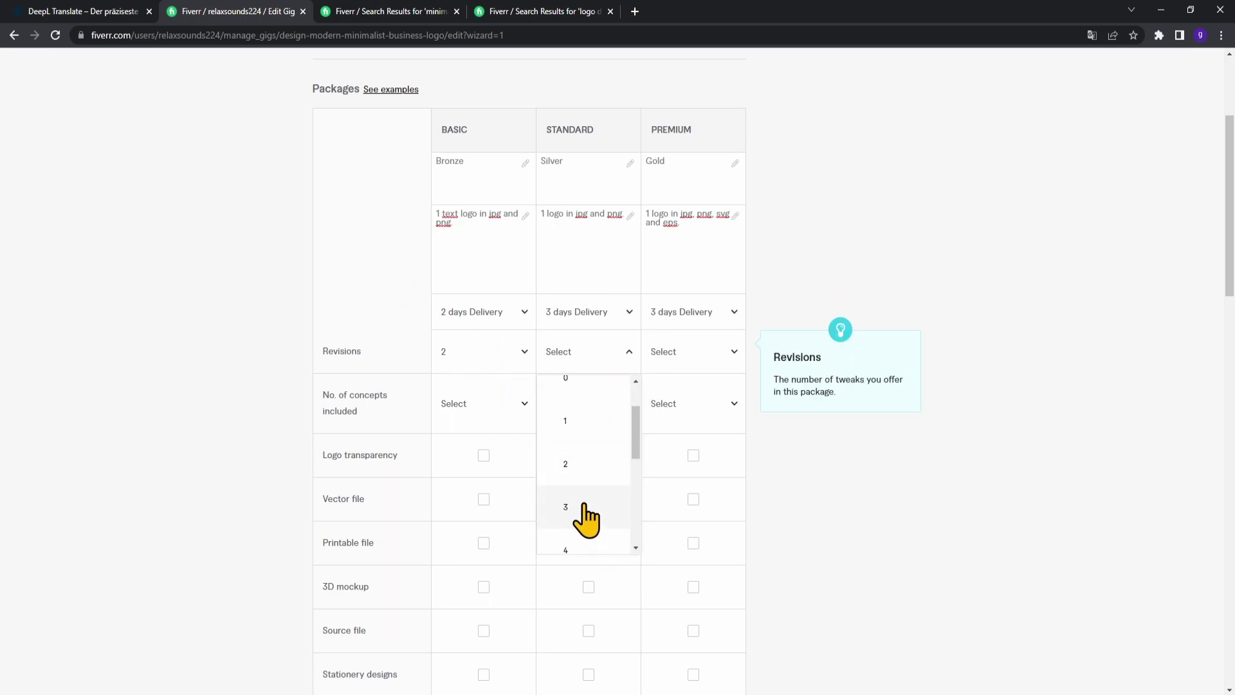
{"action": "left_click", "coordinate": [587, 515]}
{"action": "left_click", "coordinate": [683, 353]}
{"action": "scroll", "coordinate": [684, 515], "scroll_direction": "down", "scroll_amount": 2}
{"action": "left_click", "coordinate": [701, 483]}
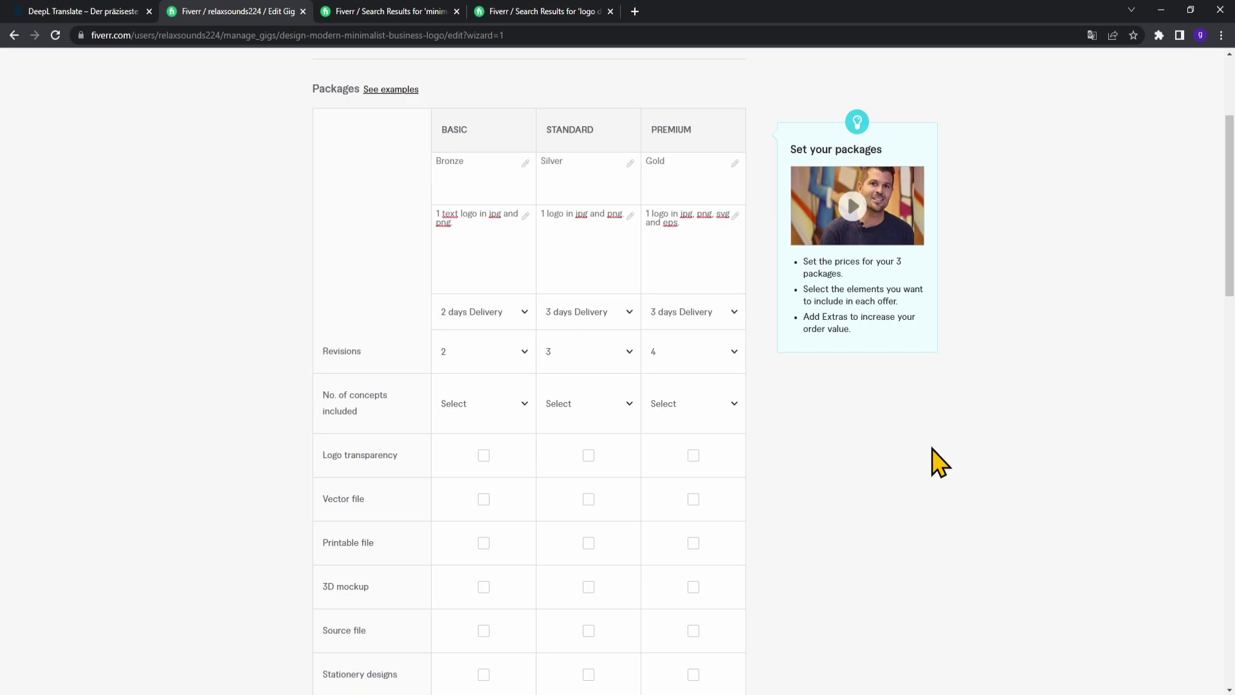
- Set the number of concepts included to 1 for Basic, 1 for Standard and 2 for Premium
{"action": "scroll", "coordinate": [687, 395], "scroll_direction": "up", "scroll_amount": 1}
{"action": "scroll", "coordinate": [502, 395], "scroll_direction": "down", "scroll_amount": 2}
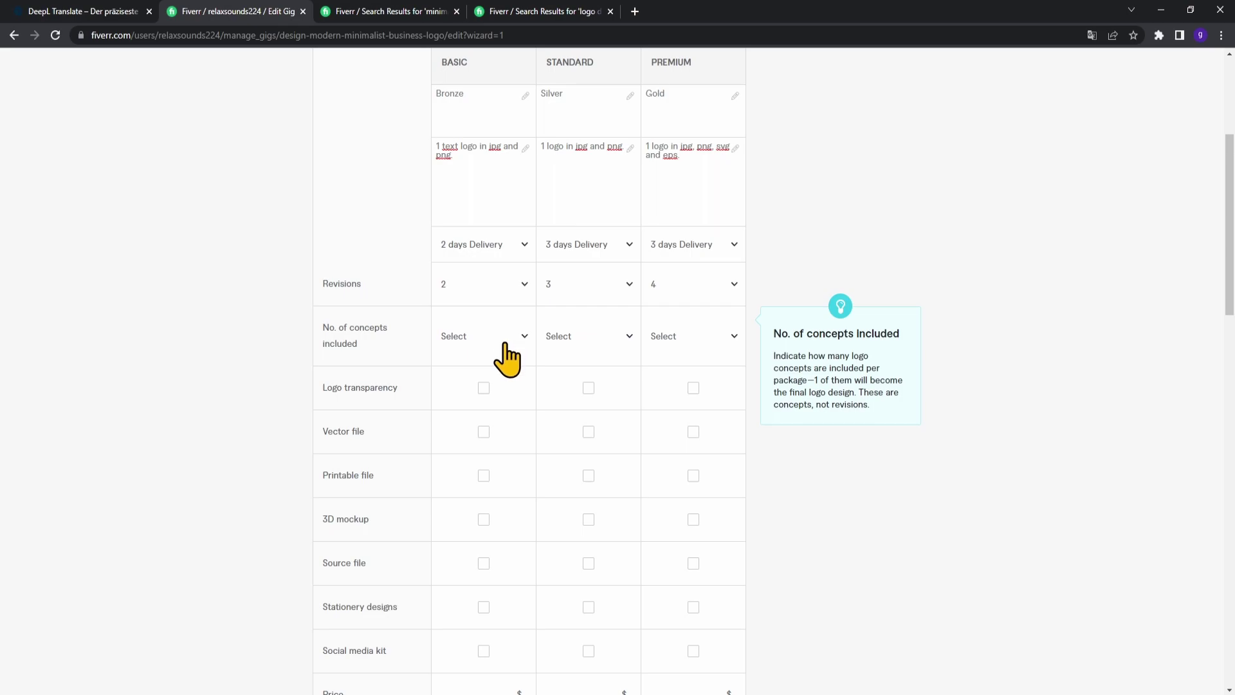
{"action": "scroll", "coordinate": [508, 351], "scroll_direction": "up", "scroll_amount": 1}
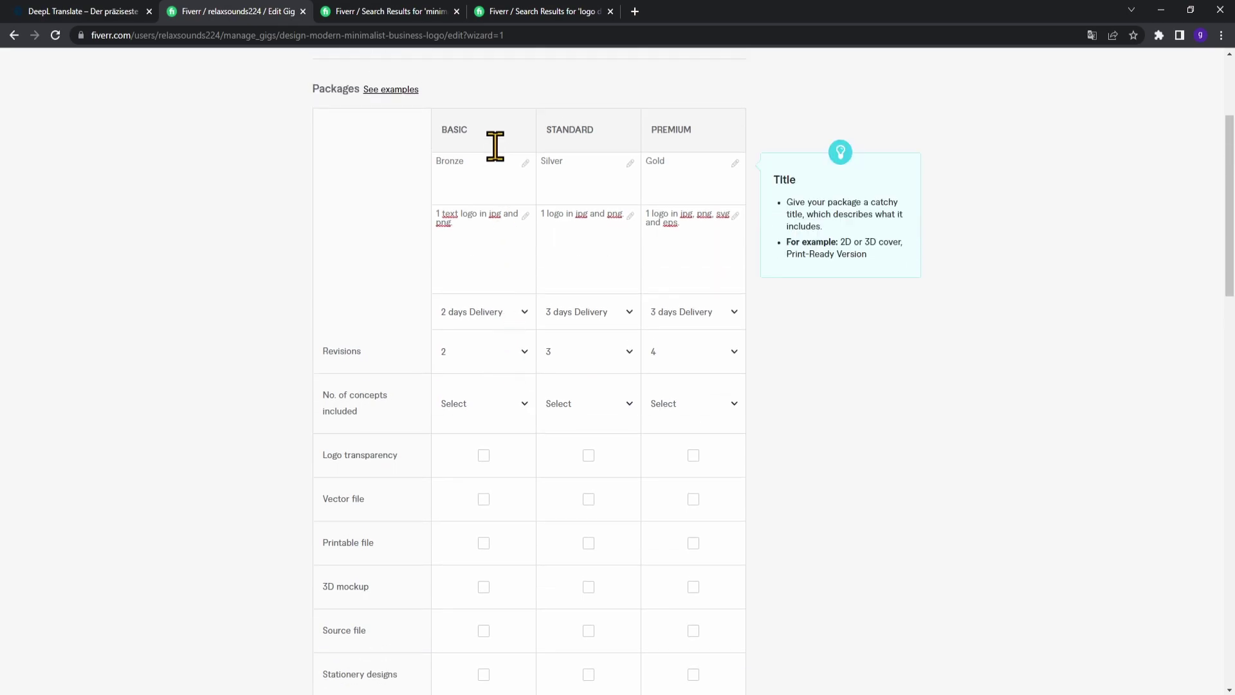
{"action": "left_click", "coordinate": [504, 407]}
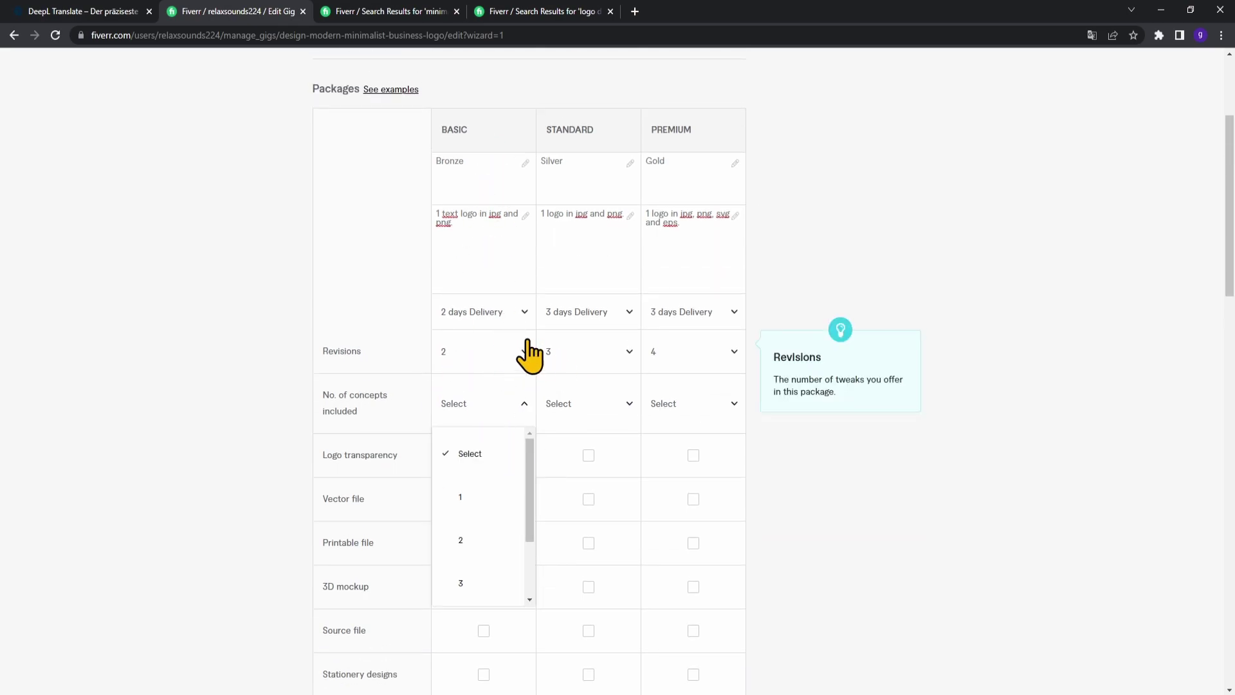
{"action": "left_click", "coordinate": [476, 509]}
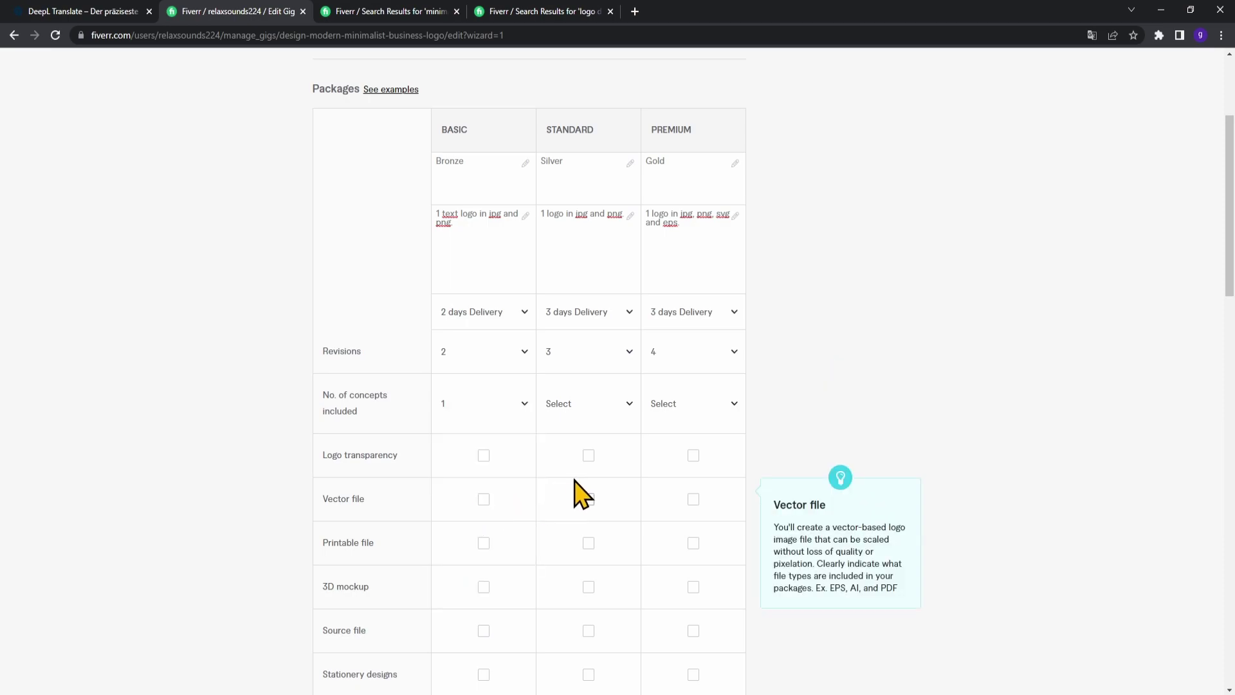
{"action": "left_click", "coordinate": [606, 422]}
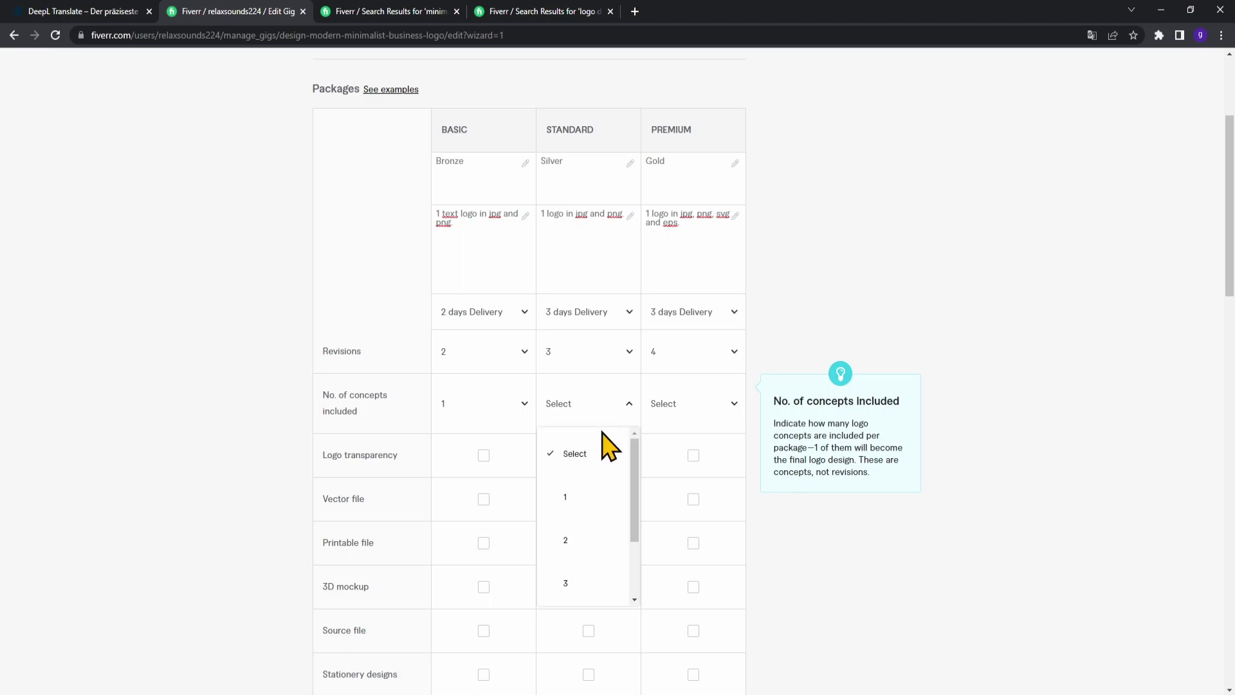
{"action": "left_click", "coordinate": [605, 515]}
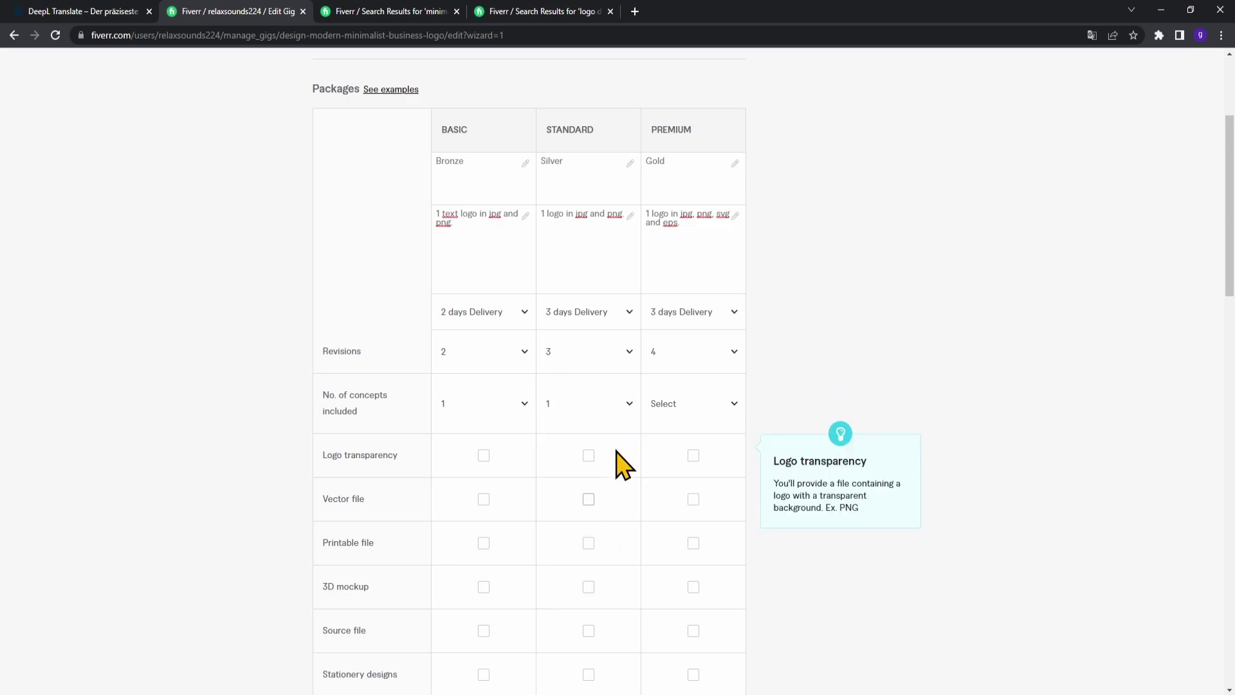
{"action": "left_click", "coordinate": [731, 404]}
{"action": "left_click", "coordinate": [698, 541]}
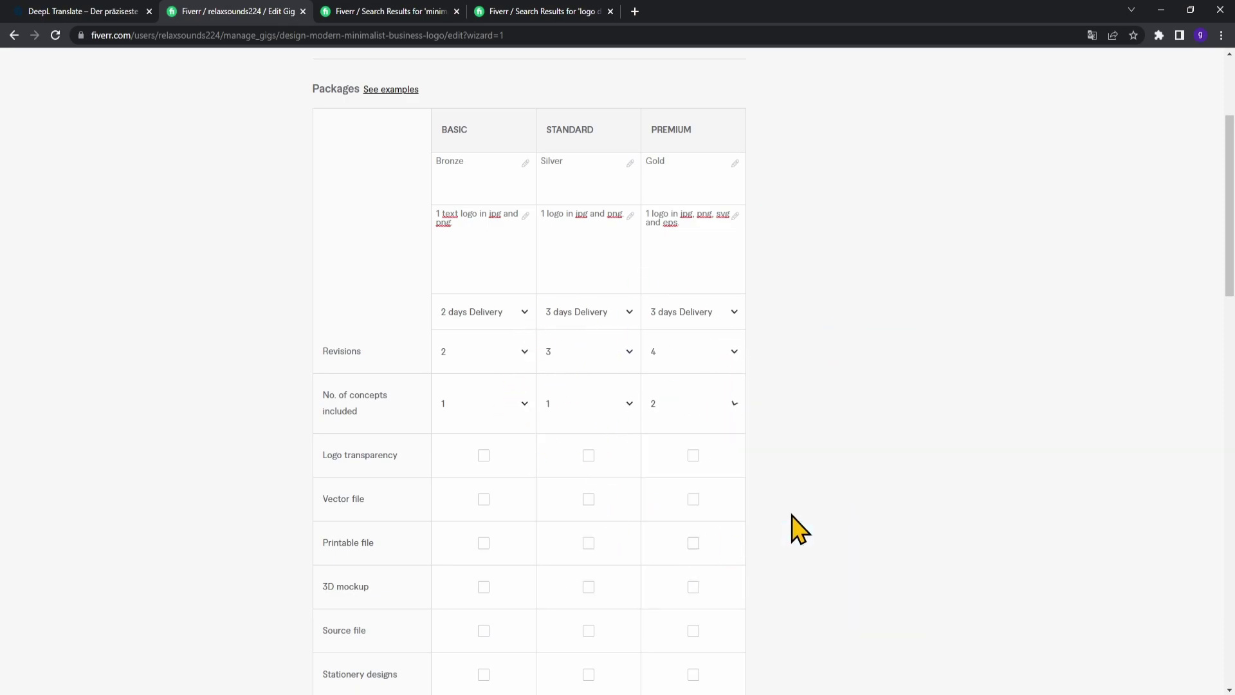
- Review the package features against the descriptions and include logo transparency in the Basic package
{"action": "scroll", "coordinate": [737, 427], "scroll_direction": "down", "scroll_amount": 2}
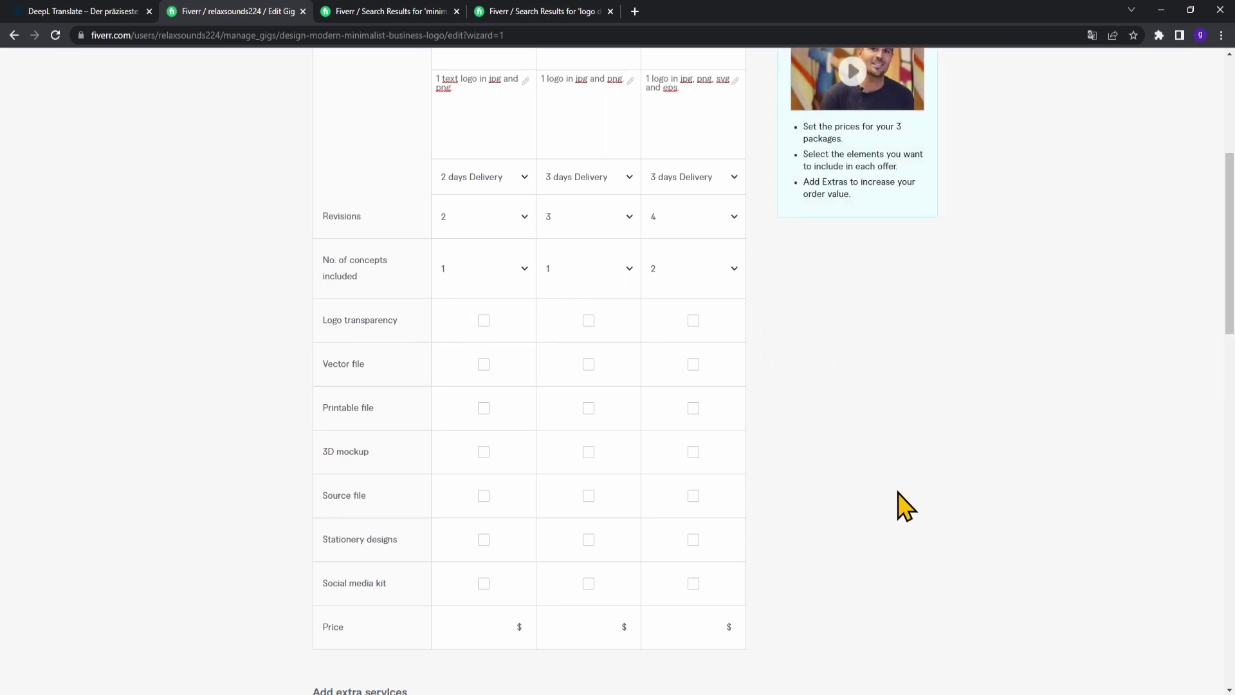
{"action": "scroll", "coordinate": [772, 437], "scroll_direction": "down", "scroll_amount": 1}
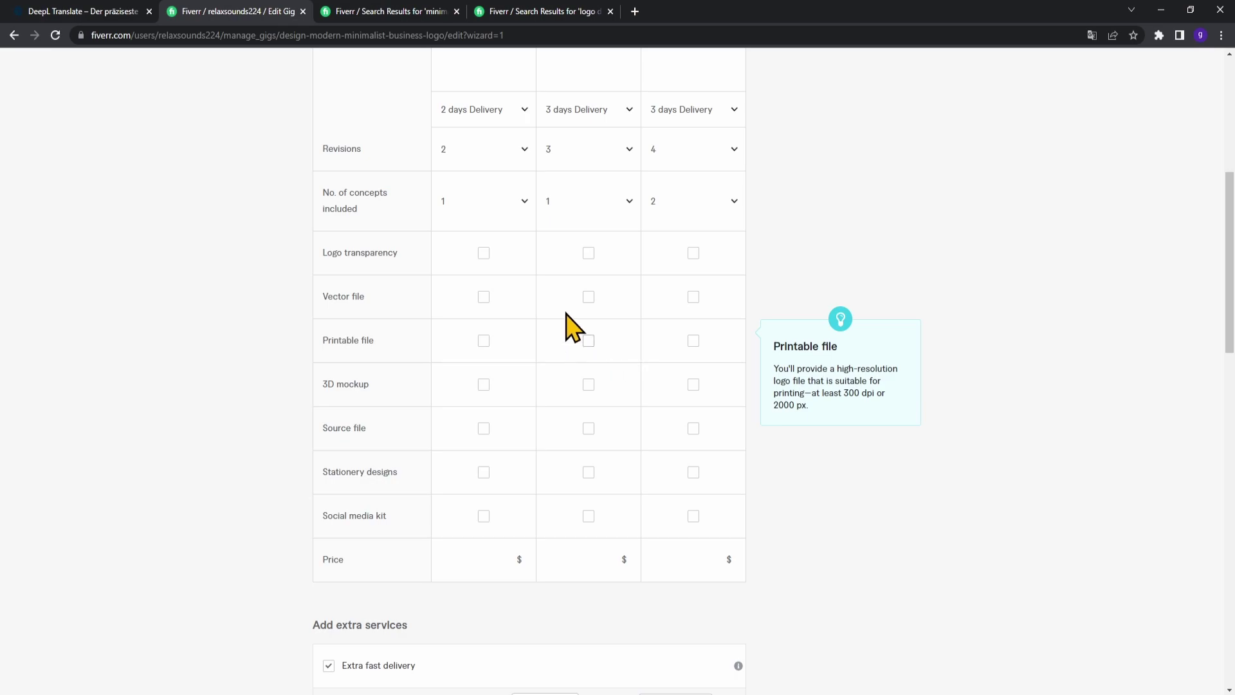
{"action": "scroll", "coordinate": [572, 331], "scroll_direction": "up", "scroll_amount": 3}
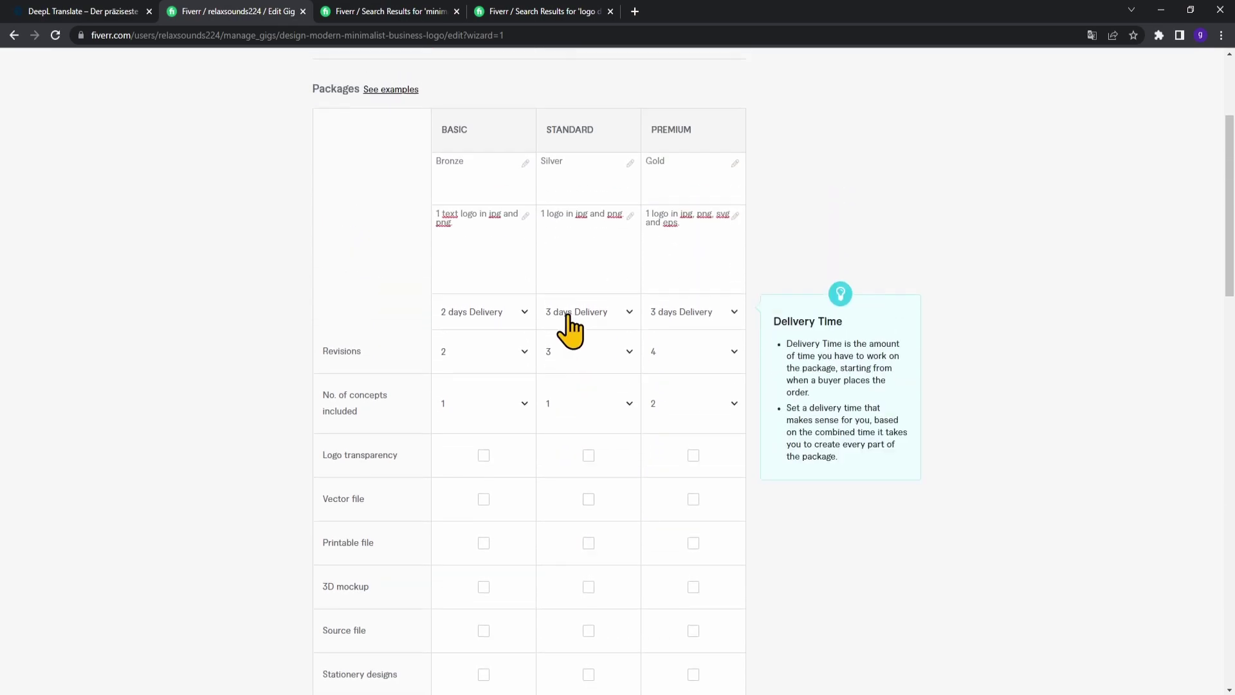
{"action": "left_click", "coordinate": [463, 228]}
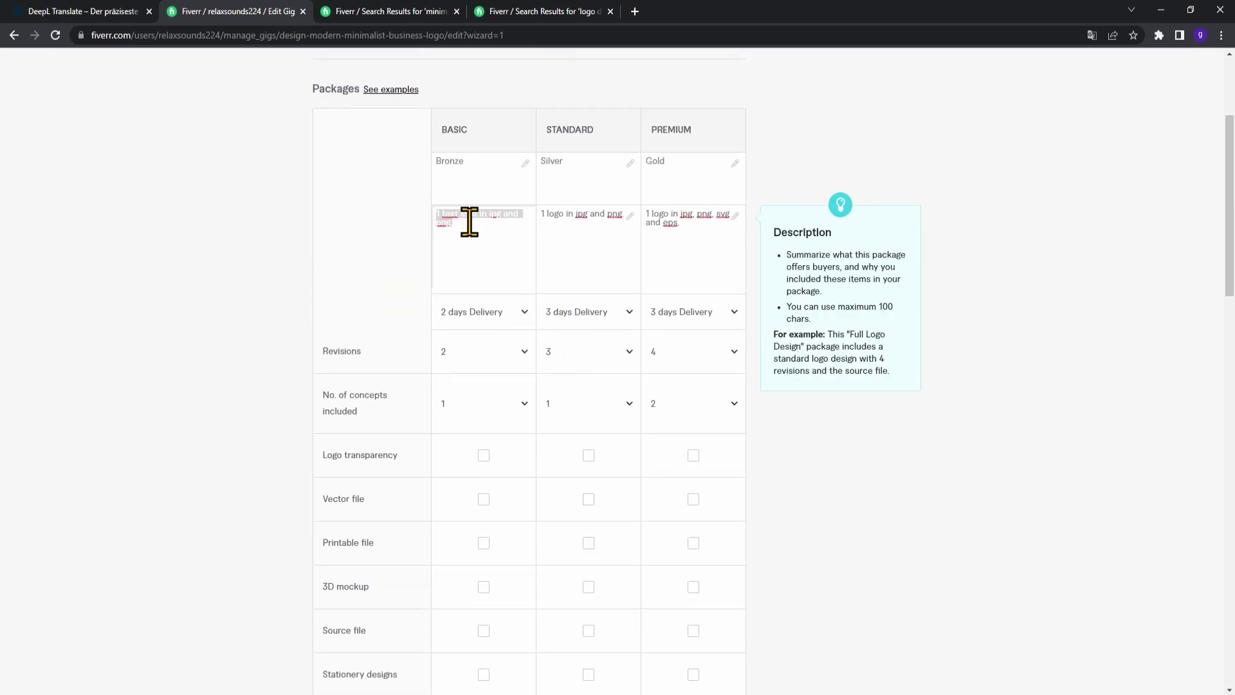
{"action": "scroll", "coordinate": [534, 331], "scroll_direction": "down", "scroll_amount": 2}
{"action": "left_click_drag", "start_coordinate": [412, 323], "coordinate": [315, 331]}
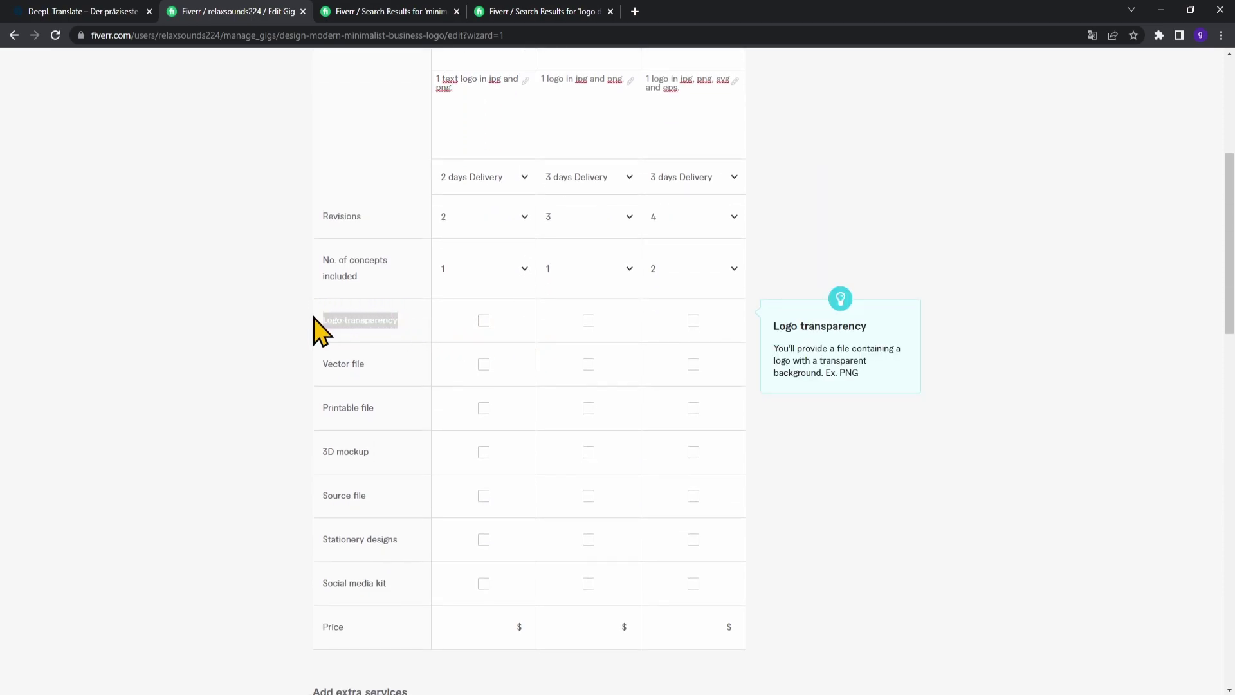
{"action": "left_click", "coordinate": [485, 322]}
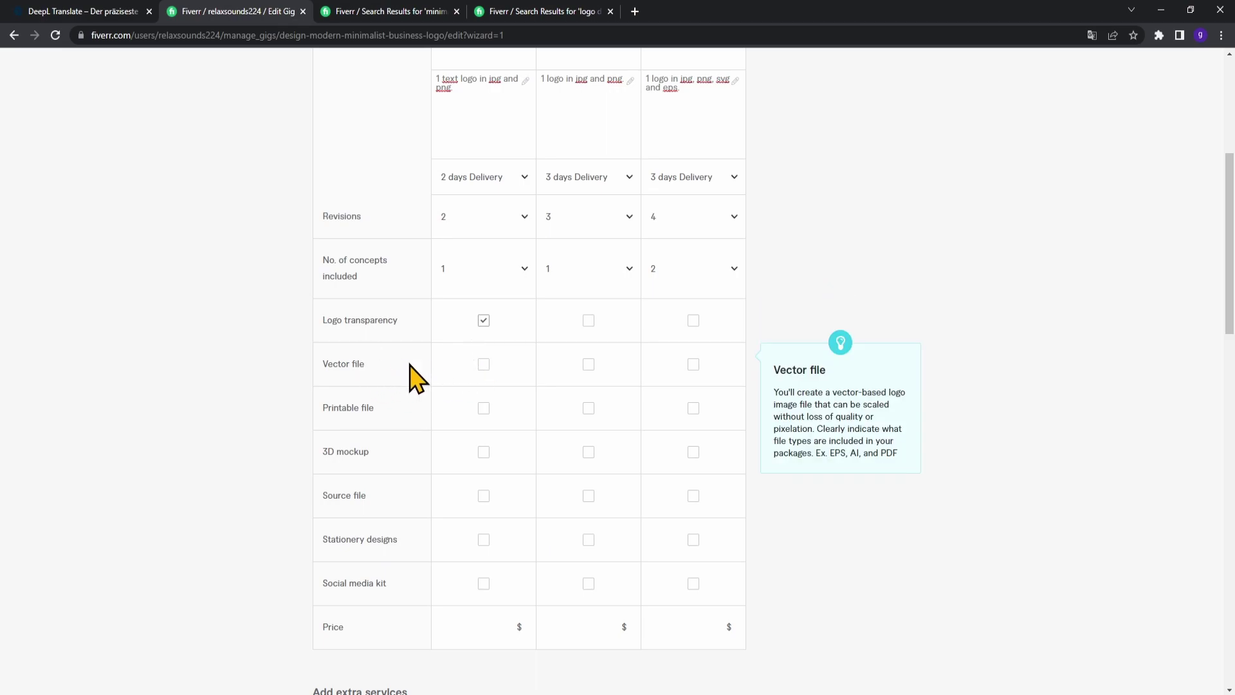
- Check the package descriptions and include a vector file in the Premium package
{"action": "scroll", "coordinate": [412, 379], "scroll_direction": "up", "scroll_amount": 1}
{"action": "scroll", "coordinate": [698, 164], "scroll_direction": "up", "scroll_amount": 2}
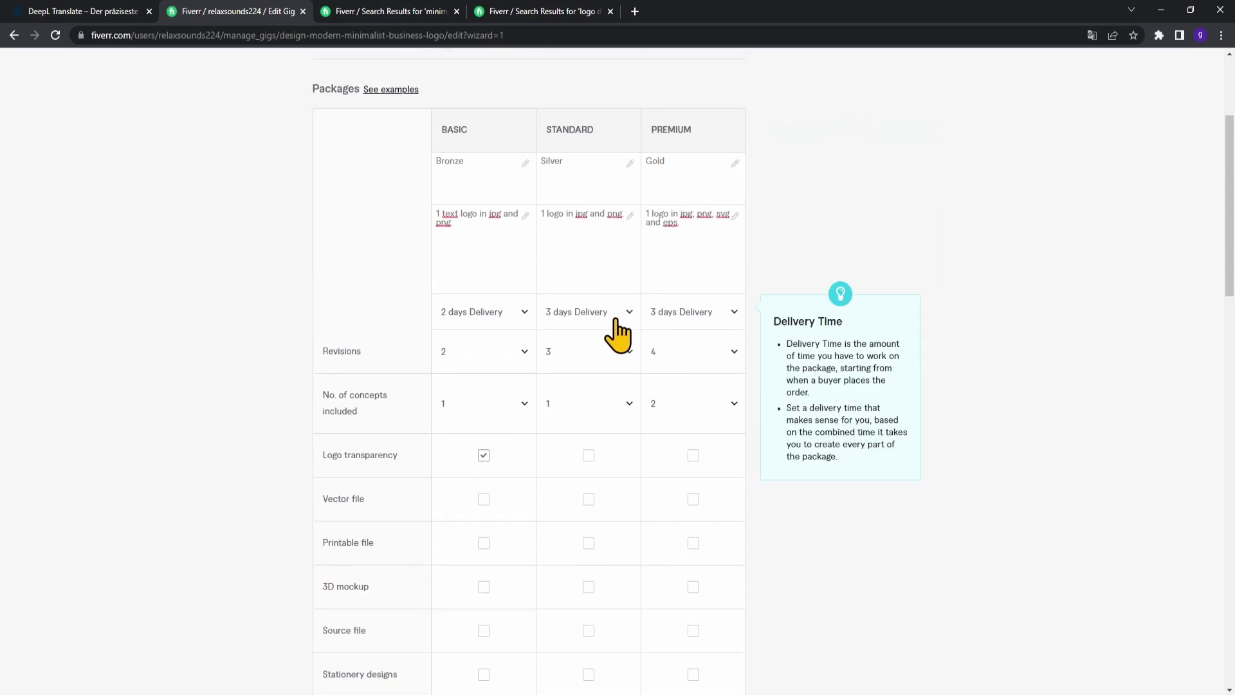
{"action": "scroll", "coordinate": [712, 373], "scroll_direction": "down", "scroll_amount": 3}
{"action": "left_click", "coordinate": [694, 365]}
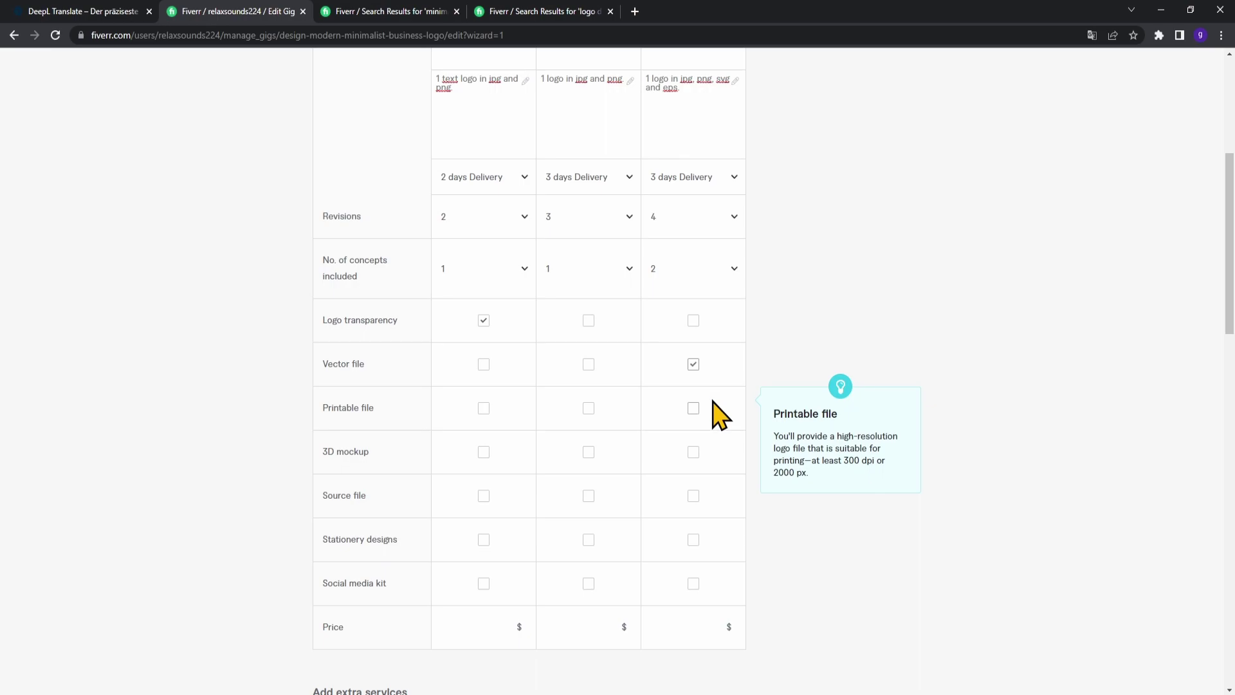
- Include a printable file in both the Standard and Premium packages
{"action": "scroll", "coordinate": [701, 361], "scroll_direction": "down", "scroll_amount": 2}
{"action": "scroll", "coordinate": [697, 334], "scroll_direction": "up", "scroll_amount": 5}
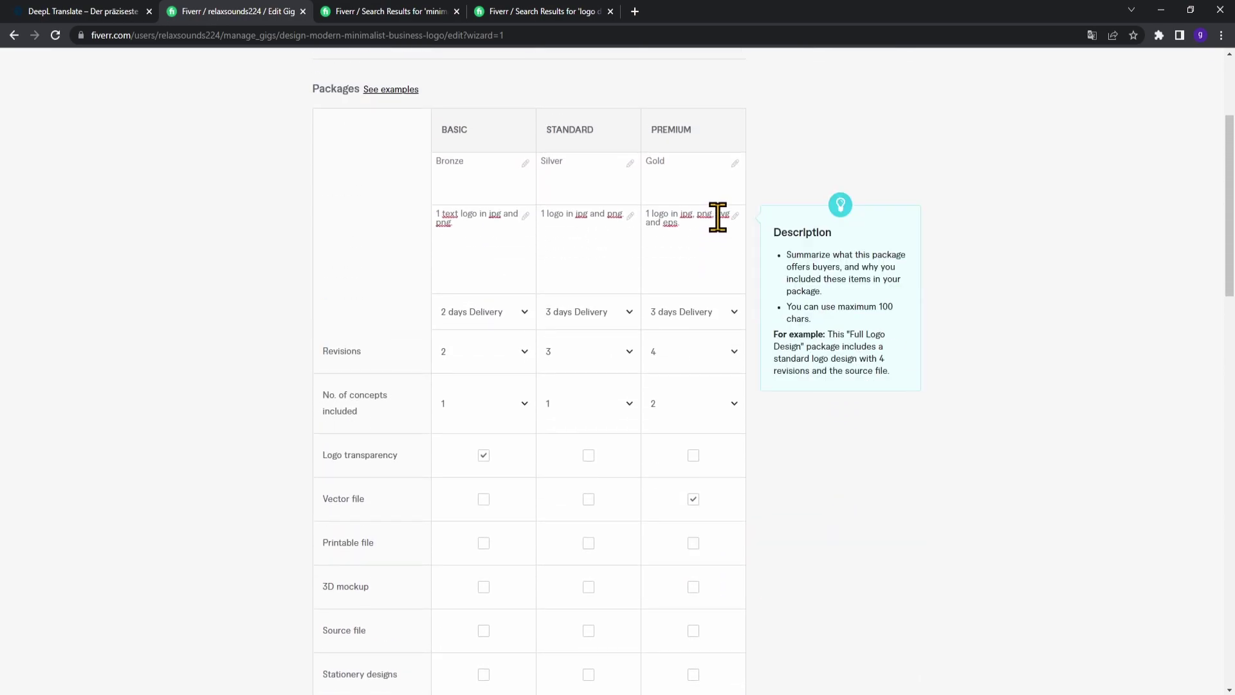
{"action": "scroll", "coordinate": [725, 356], "scroll_direction": "down", "scroll_amount": 4}
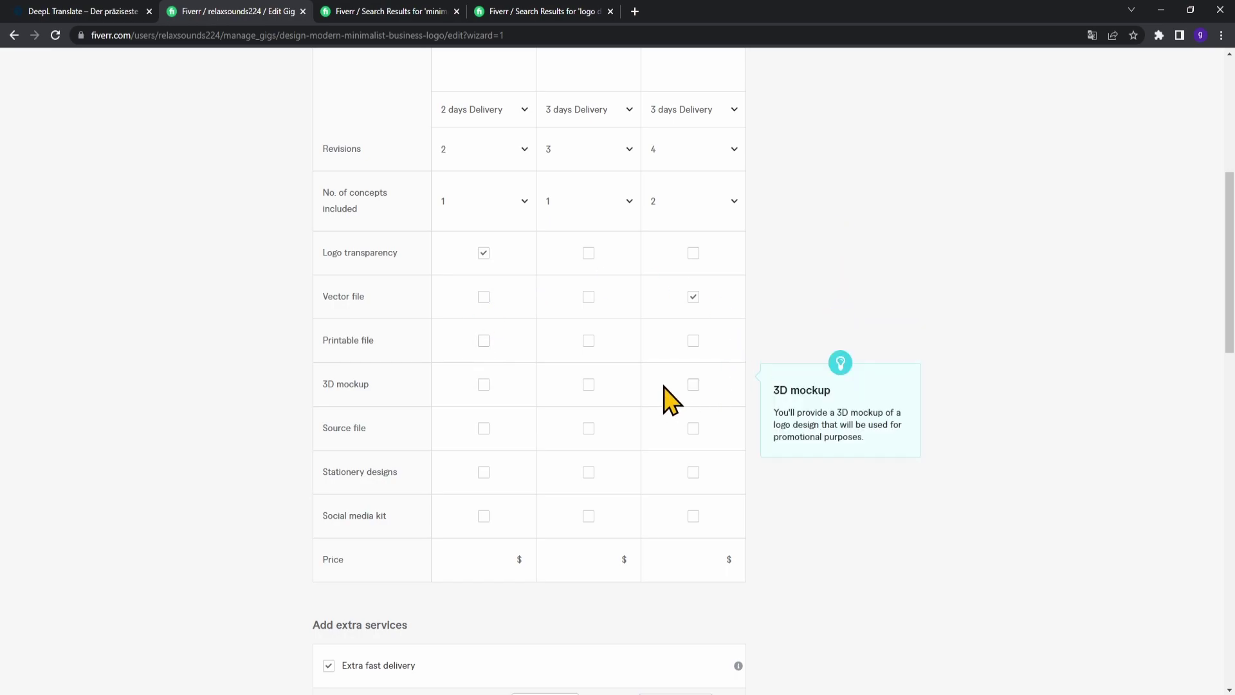
{"action": "left_click", "coordinate": [588, 340]}
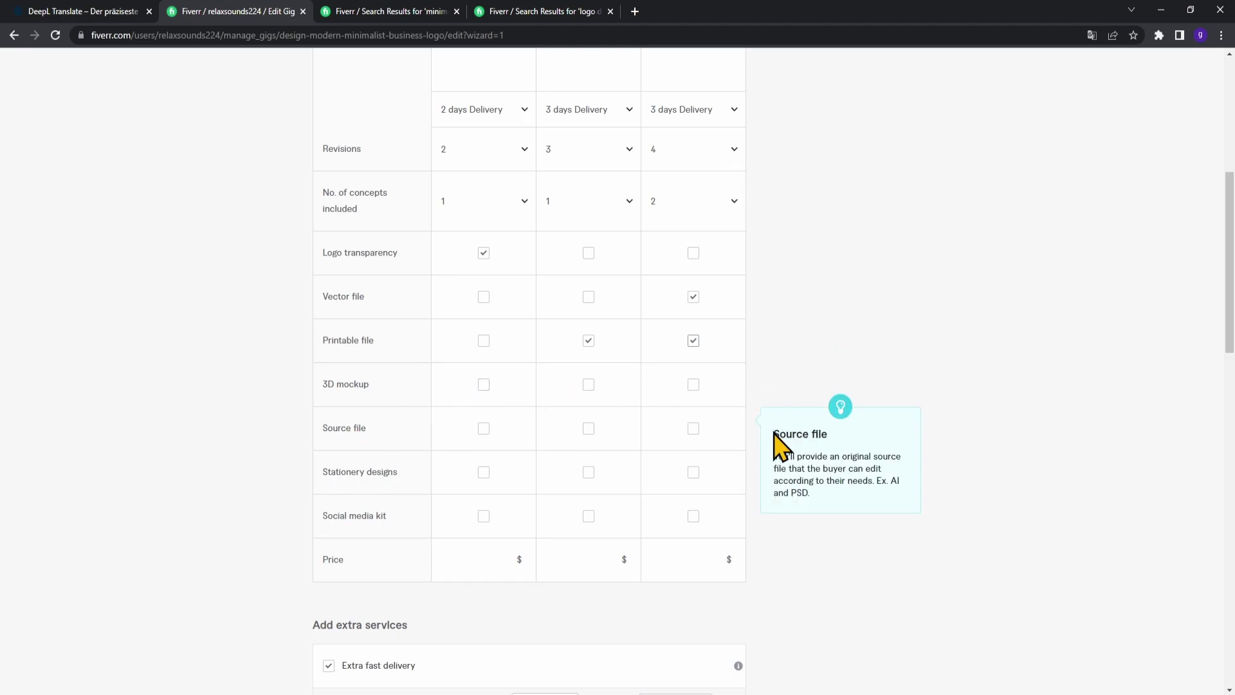
- Copy the Source file explanation from the gig page and translate it from English into German in DeepL
{"action": "left_click_drag", "start_coordinate": [775, 457], "coordinate": [837, 497]}
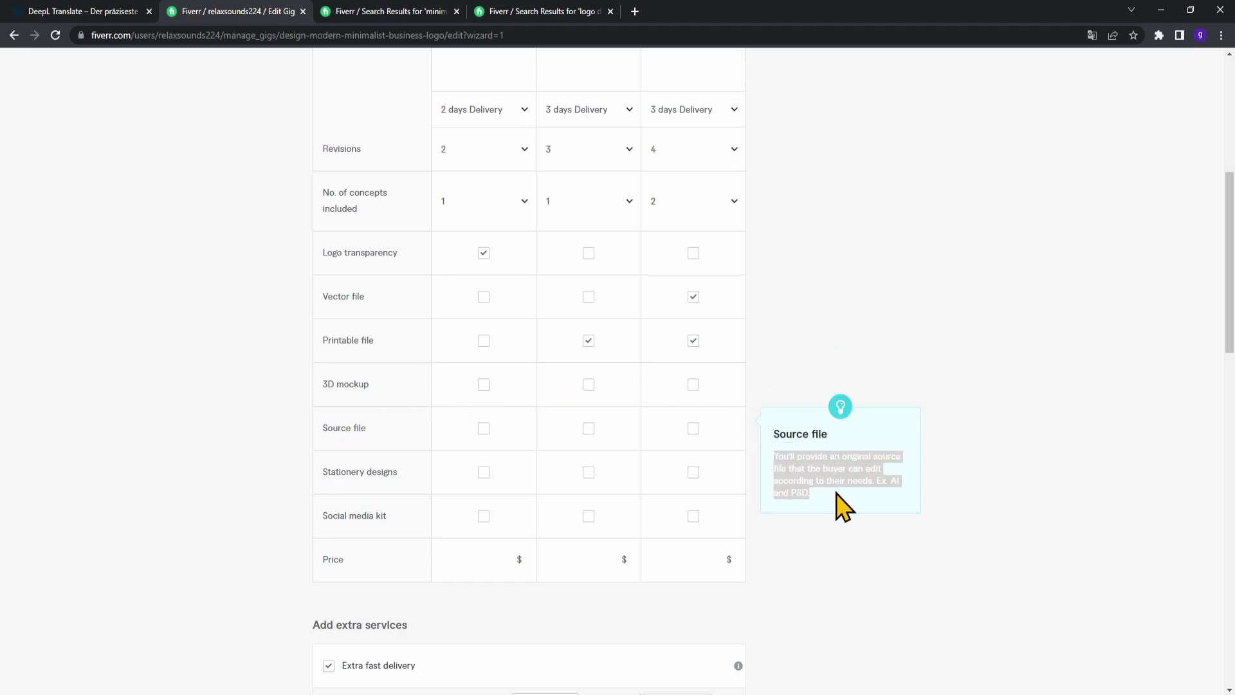
{"action": "right_click", "coordinate": [819, 489]}
{"action": "left_click", "coordinate": [865, 486]}
{"action": "left_click", "coordinate": [64, 13]}
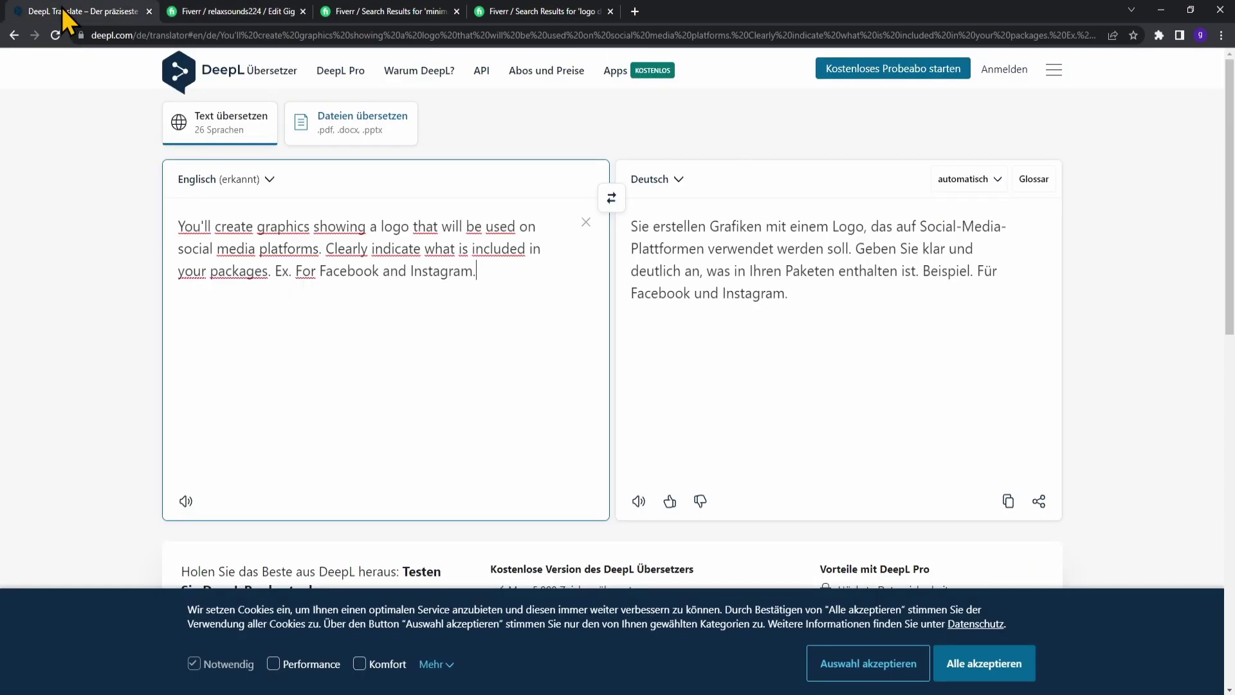
{"action": "left_click_drag", "start_coordinate": [542, 283], "coordinate": [97, 180]}
{"action": "key", "text": "ctrl+v"}
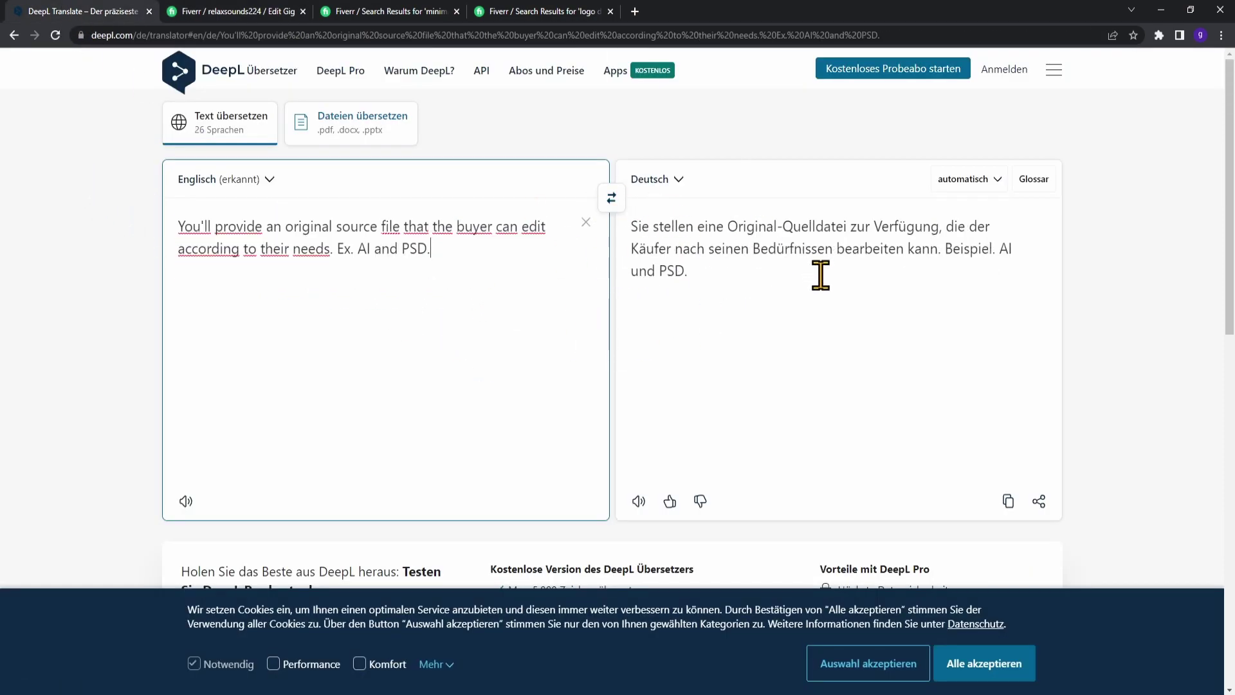
{"action": "triple_click", "coordinate": [783, 256]}
{"action": "left_click", "coordinate": [1139, 321]}
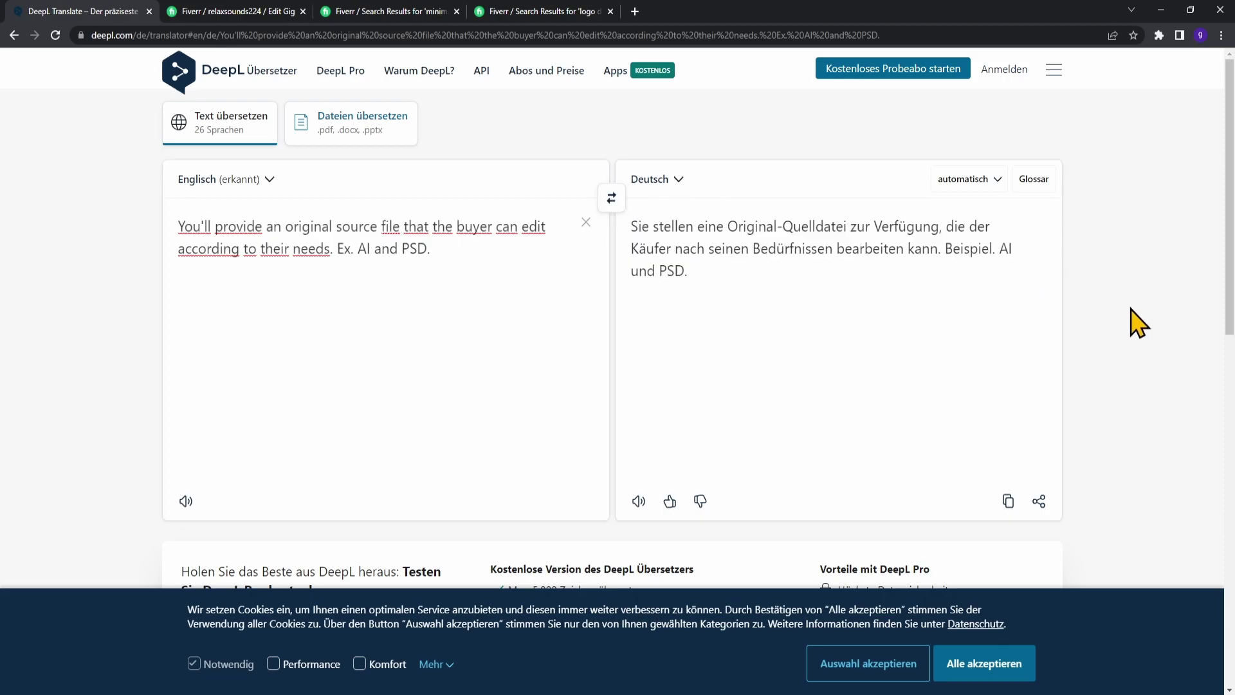
- Return to the Fiverr gig editor and review the remaining package features, from 3D mockup to Social media kit, and the price row
{"action": "left_click", "coordinate": [269, 11]}
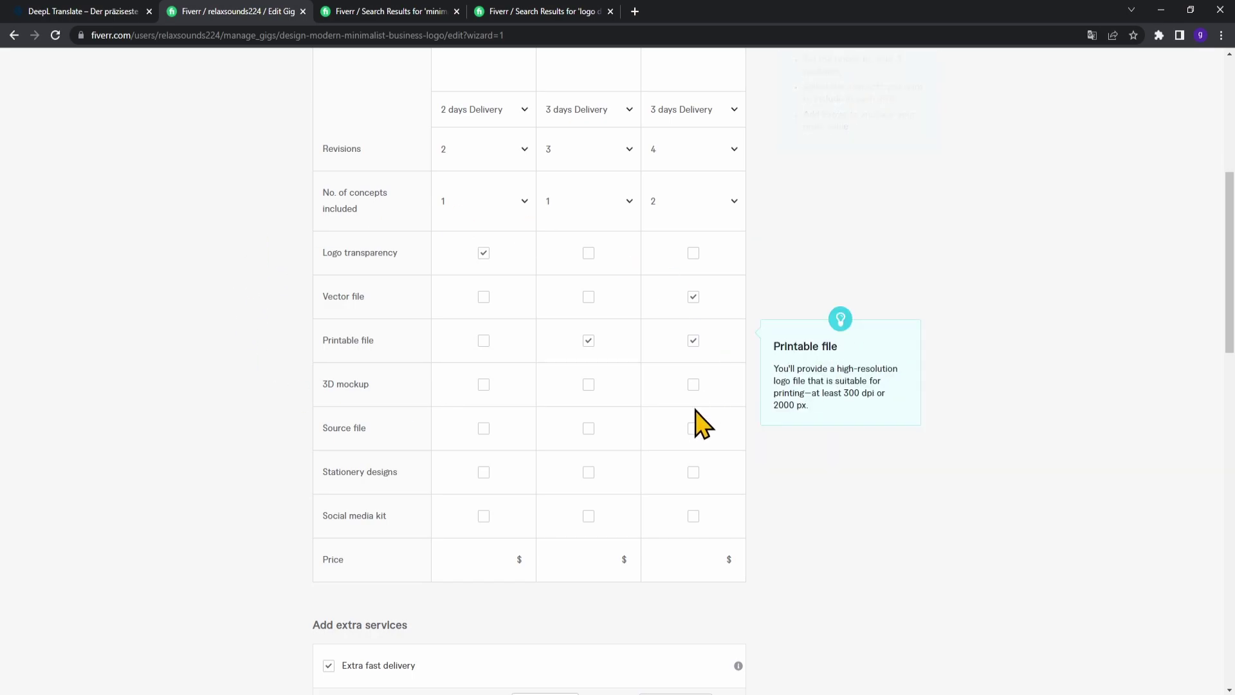
{"action": "scroll", "coordinate": [675, 433], "scroll_direction": "down", "scroll_amount": 1}
{"action": "scroll", "coordinate": [675, 432], "scroll_direction": "down", "scroll_amount": 1}
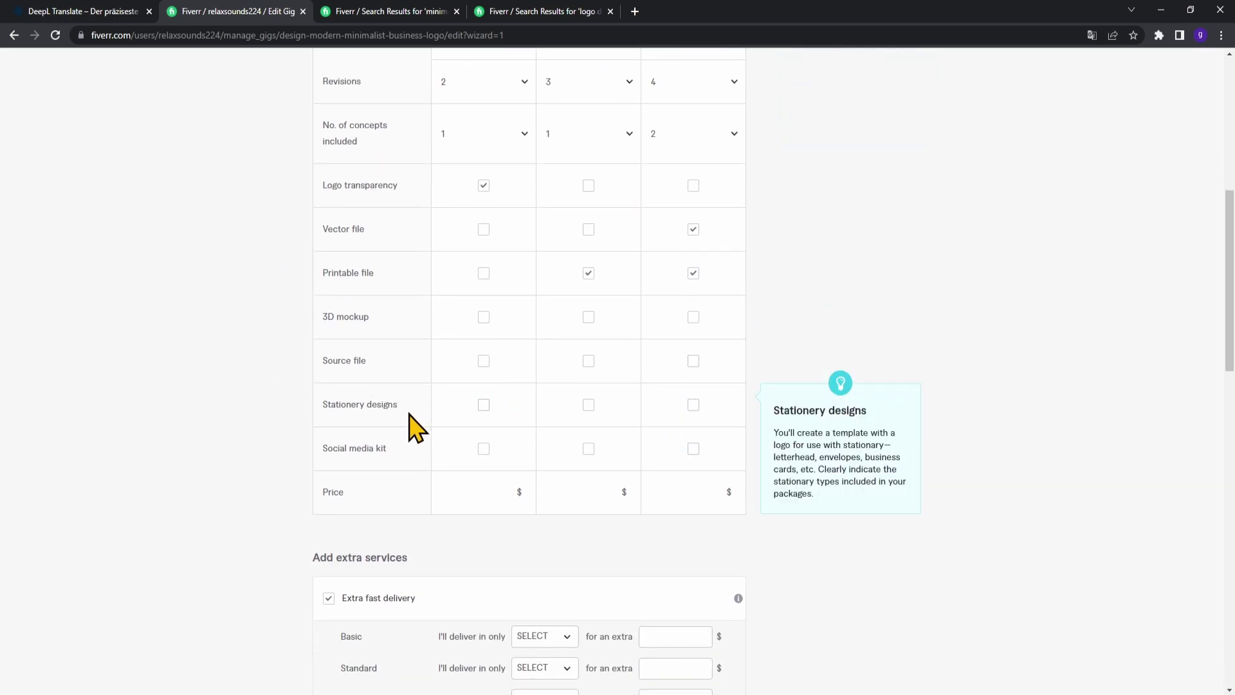
{"action": "scroll", "coordinate": [455, 463], "scroll_direction": "down", "scroll_amount": 3}
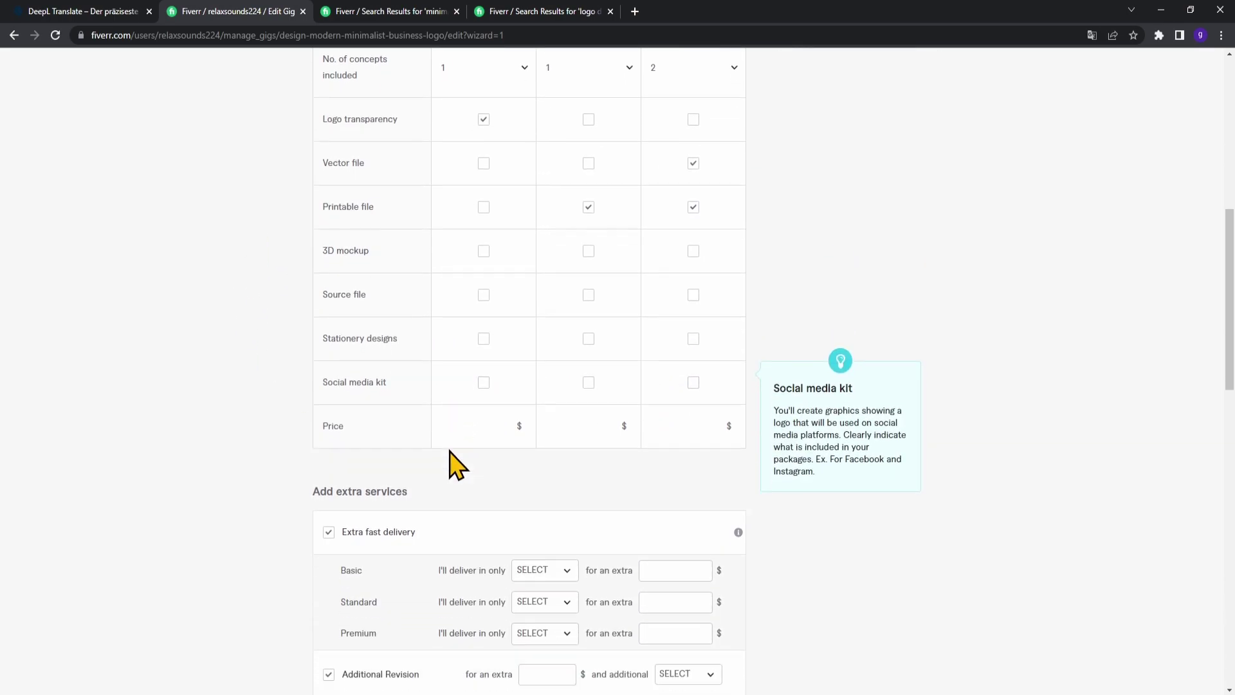
{"action": "scroll", "coordinate": [489, 412], "scroll_direction": "up", "scroll_amount": 3}
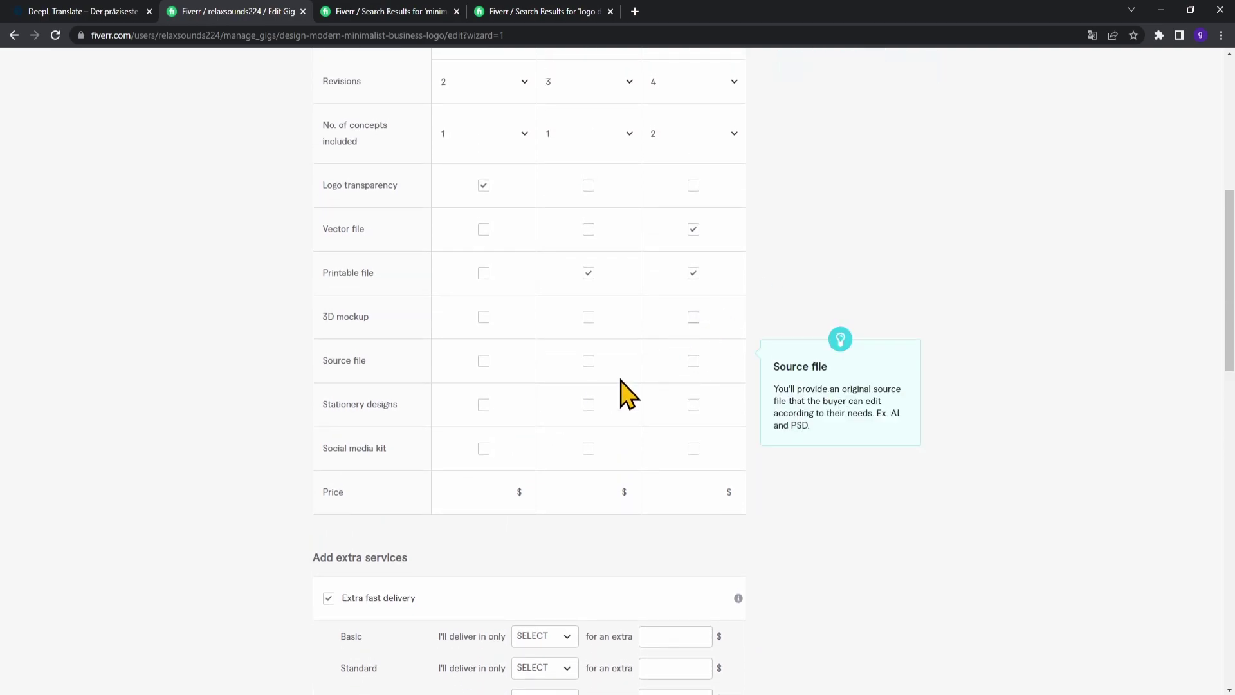
{"action": "scroll", "coordinate": [463, 482], "scroll_direction": "down", "scroll_amount": 1}
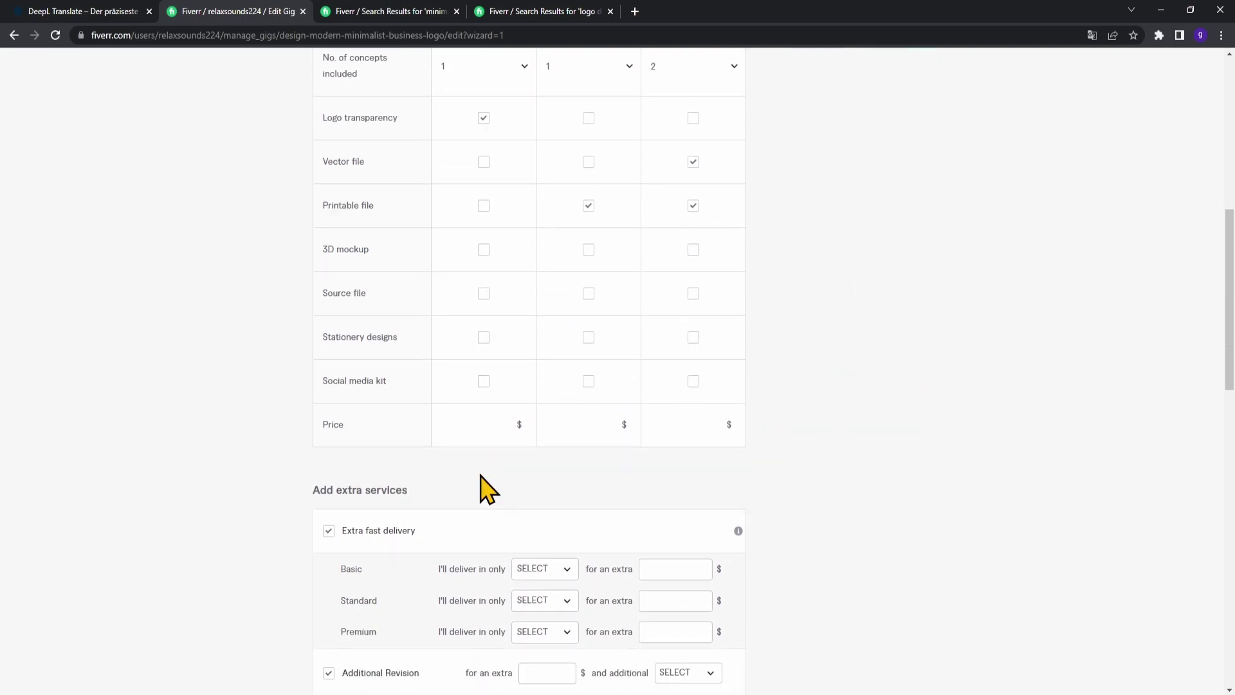
{"action": "scroll", "coordinate": [495, 483], "scroll_direction": "up", "scroll_amount": 2}
{"action": "scroll", "coordinate": [489, 495], "scroll_direction": "down", "scroll_amount": 1}
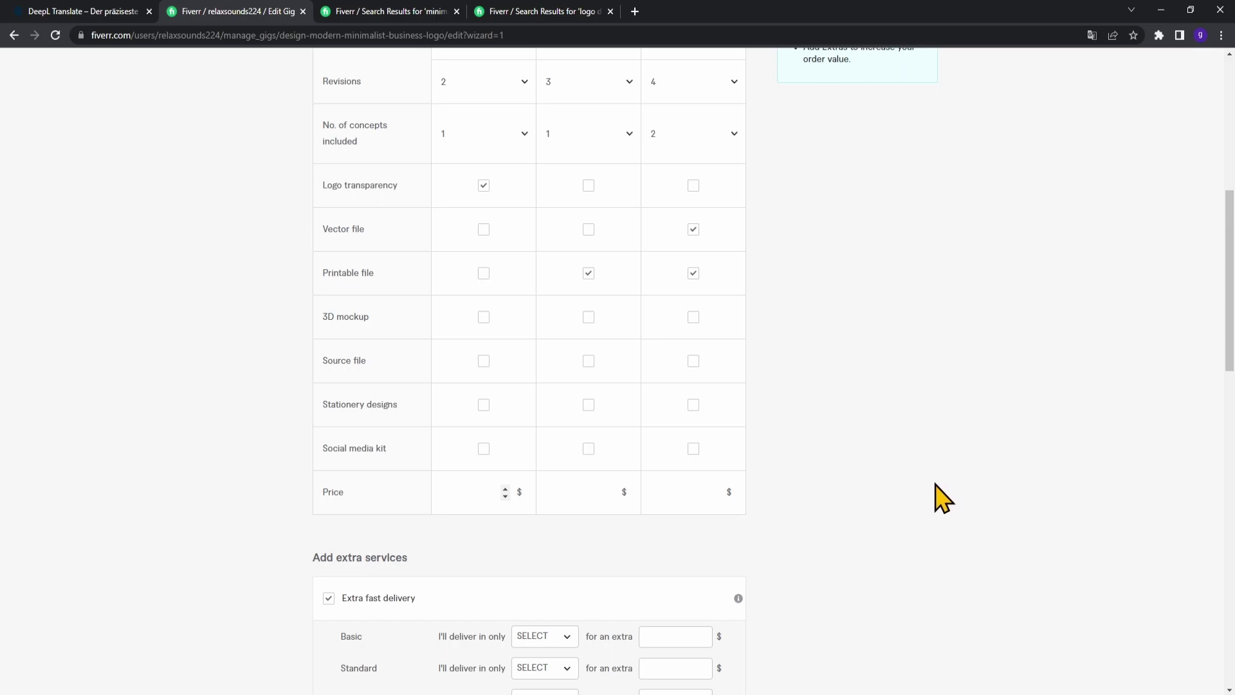
- Search Fiverr for "business logo" on the existing search results page
{"action": "left_click", "coordinate": [379, 12]}
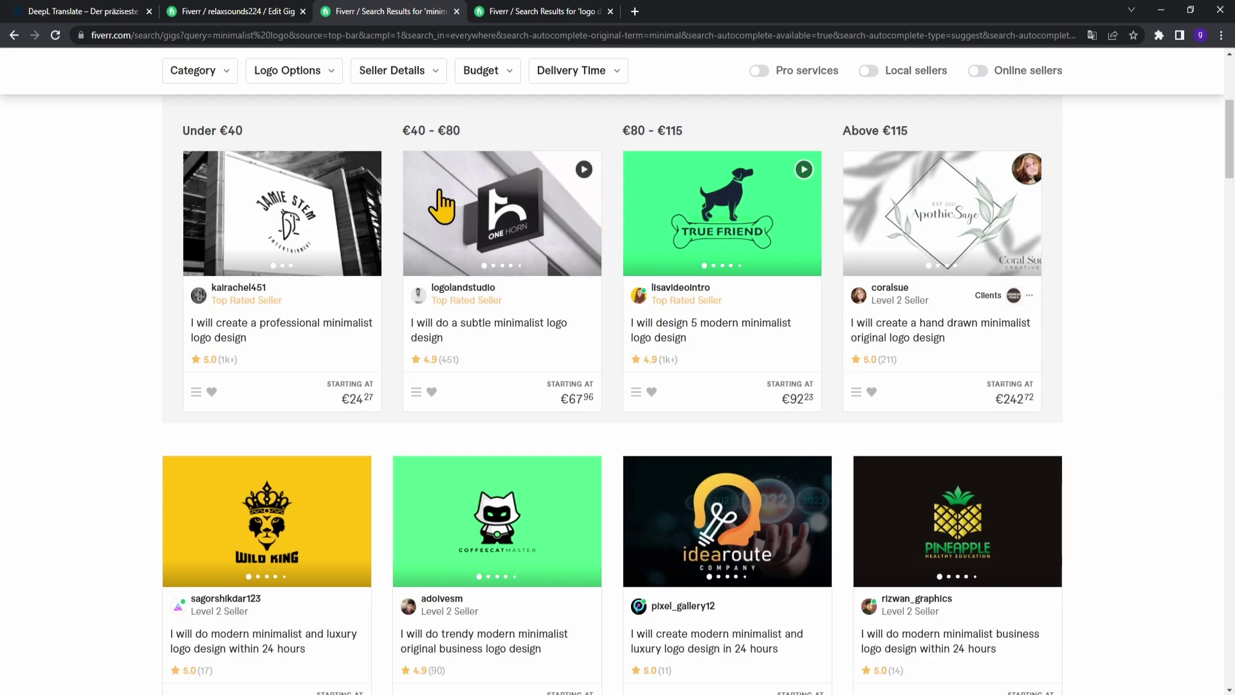
{"action": "scroll", "coordinate": [443, 200], "scroll_direction": "up", "scroll_amount": 5}
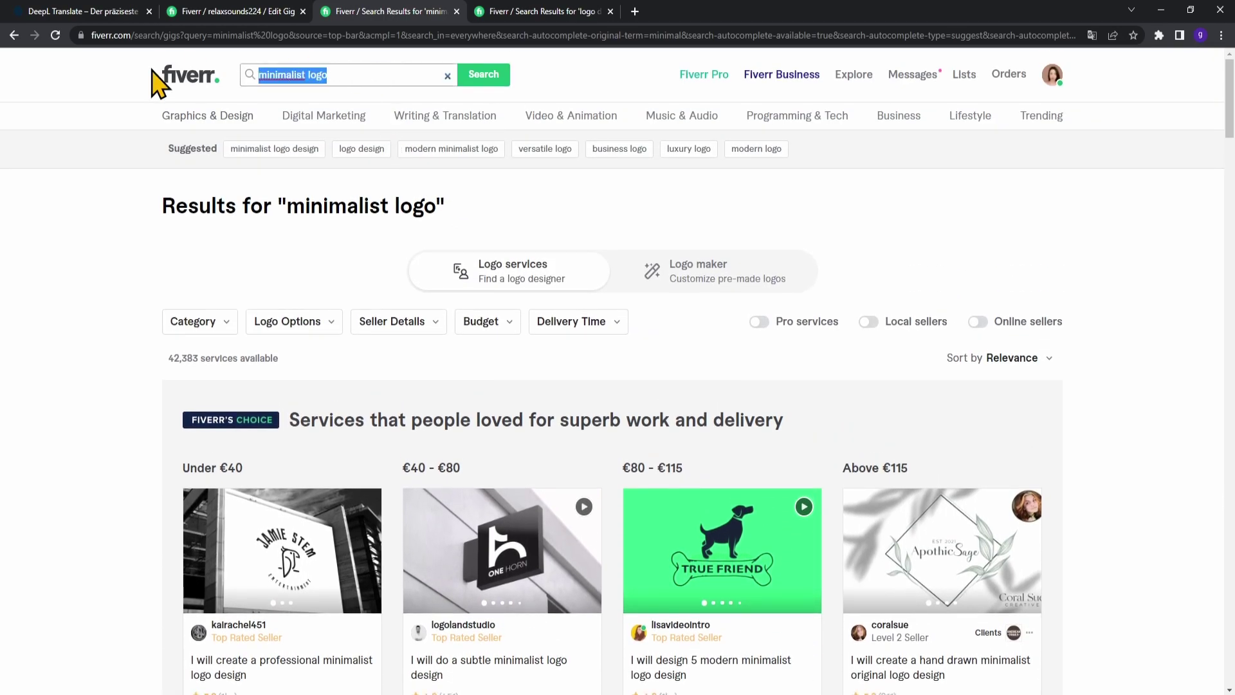
{"action": "type", "text": "business"}
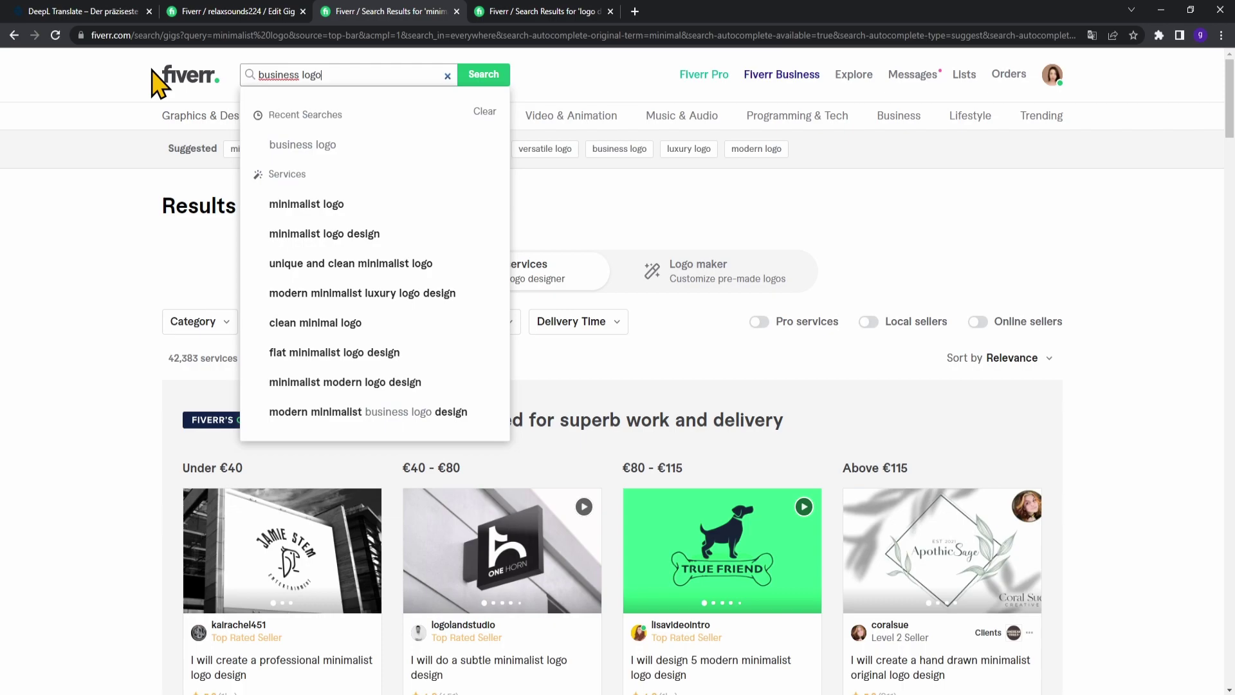
{"action": "key", "text": "Return"}
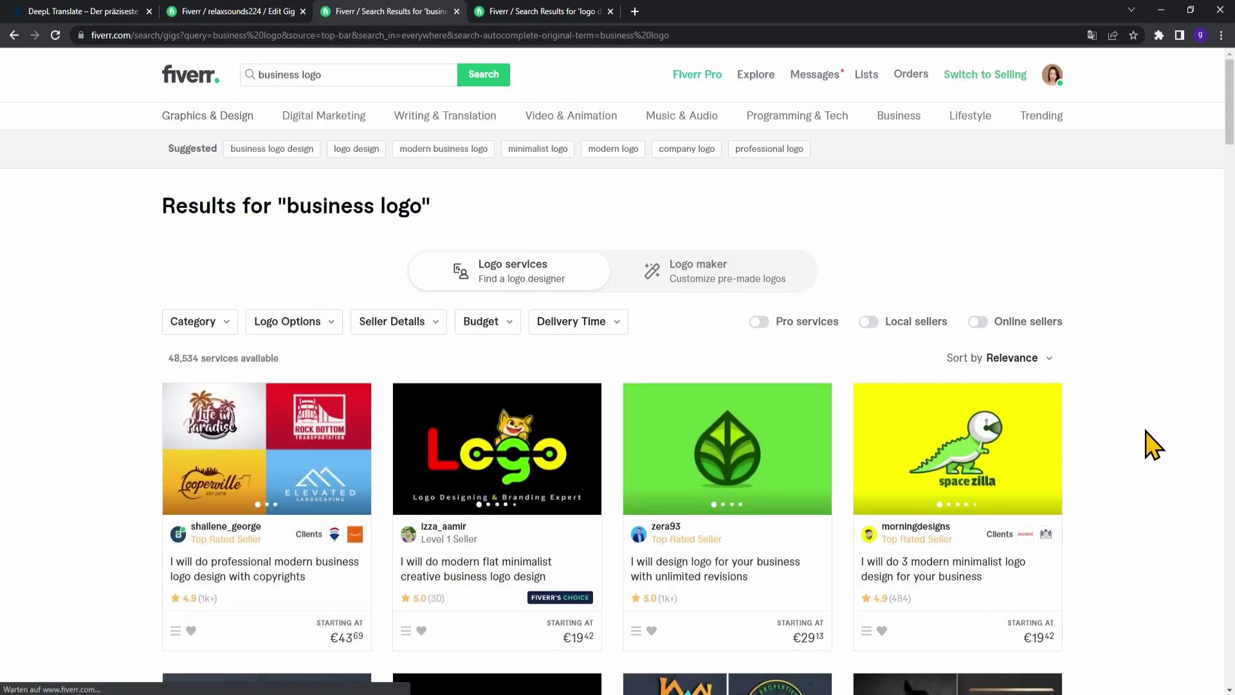
- Compare the starting prices of competing business logo gigs in the search results
{"action": "scroll", "coordinate": [1151, 444], "scroll_direction": "down", "scroll_amount": 3}
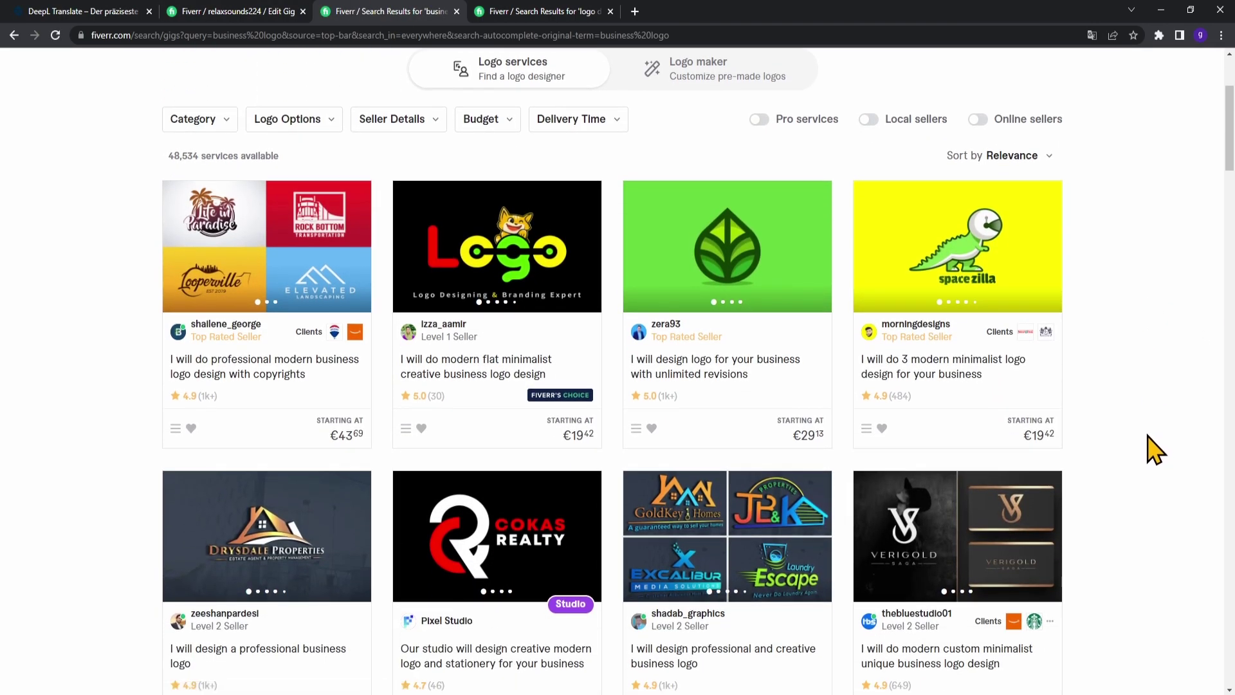
{"action": "scroll", "coordinate": [1155, 451], "scroll_direction": "down", "scroll_amount": 2}
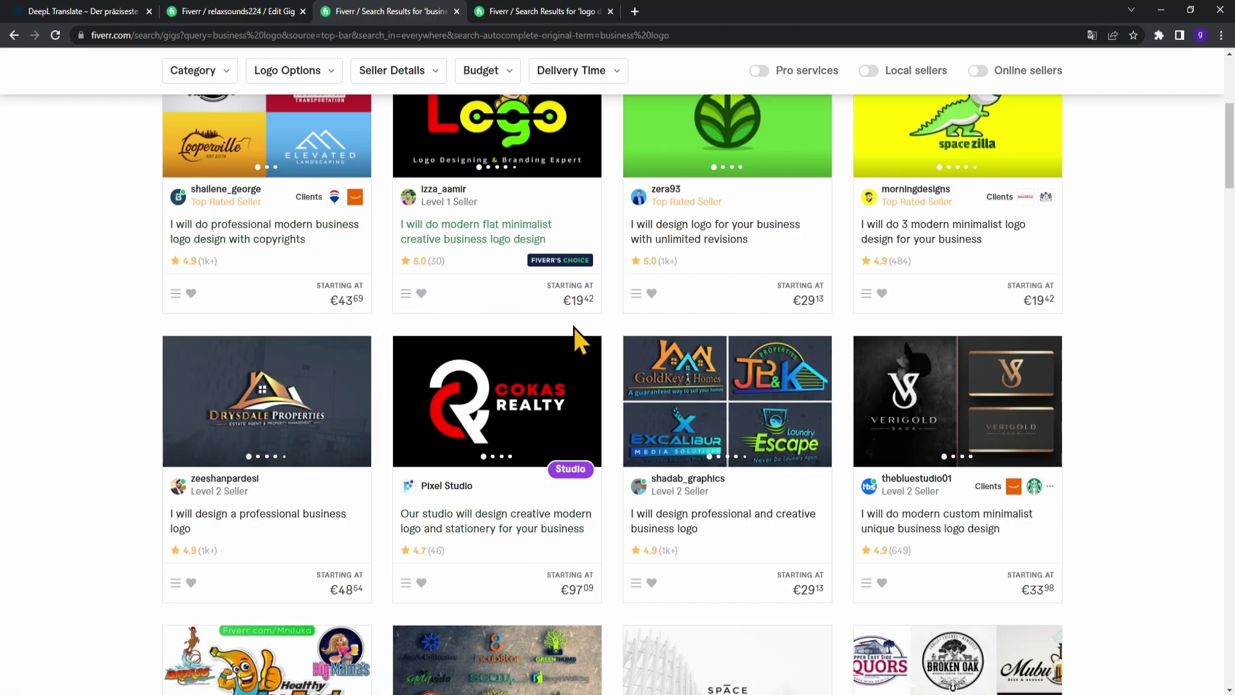
{"action": "scroll", "coordinate": [958, 458], "scroll_direction": "down", "scroll_amount": 2}
{"action": "scroll", "coordinate": [1094, 219], "scroll_direction": "down", "scroll_amount": 7}
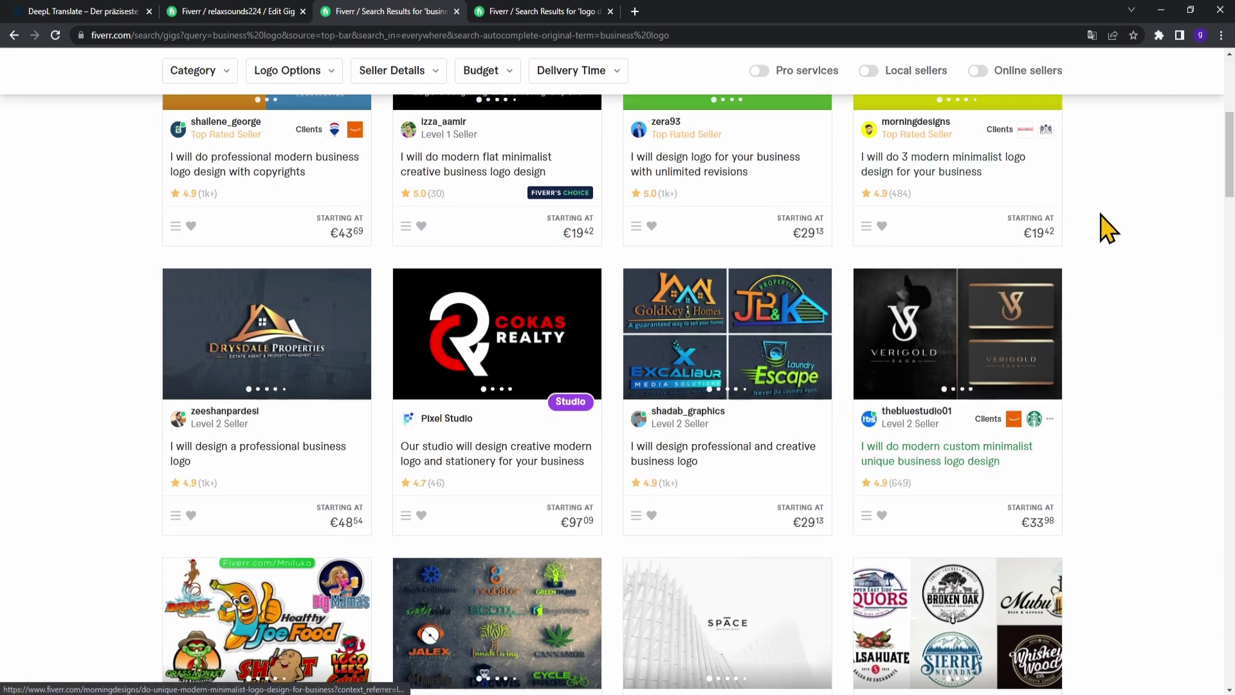
{"action": "scroll", "coordinate": [1042, 425], "scroll_direction": "down", "scroll_amount": 1}
{"action": "scroll", "coordinate": [706, 418], "scroll_direction": "down", "scroll_amount": 1}
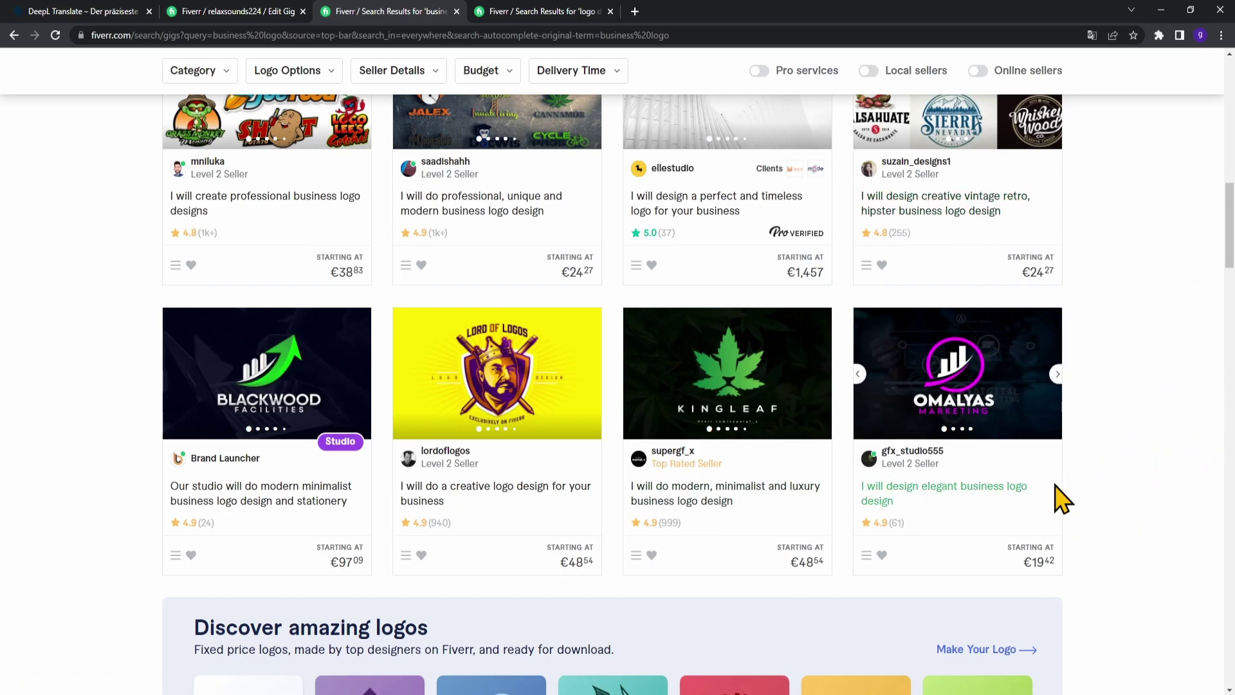
{"action": "scroll", "coordinate": [1052, 515], "scroll_direction": "down", "scroll_amount": 1}
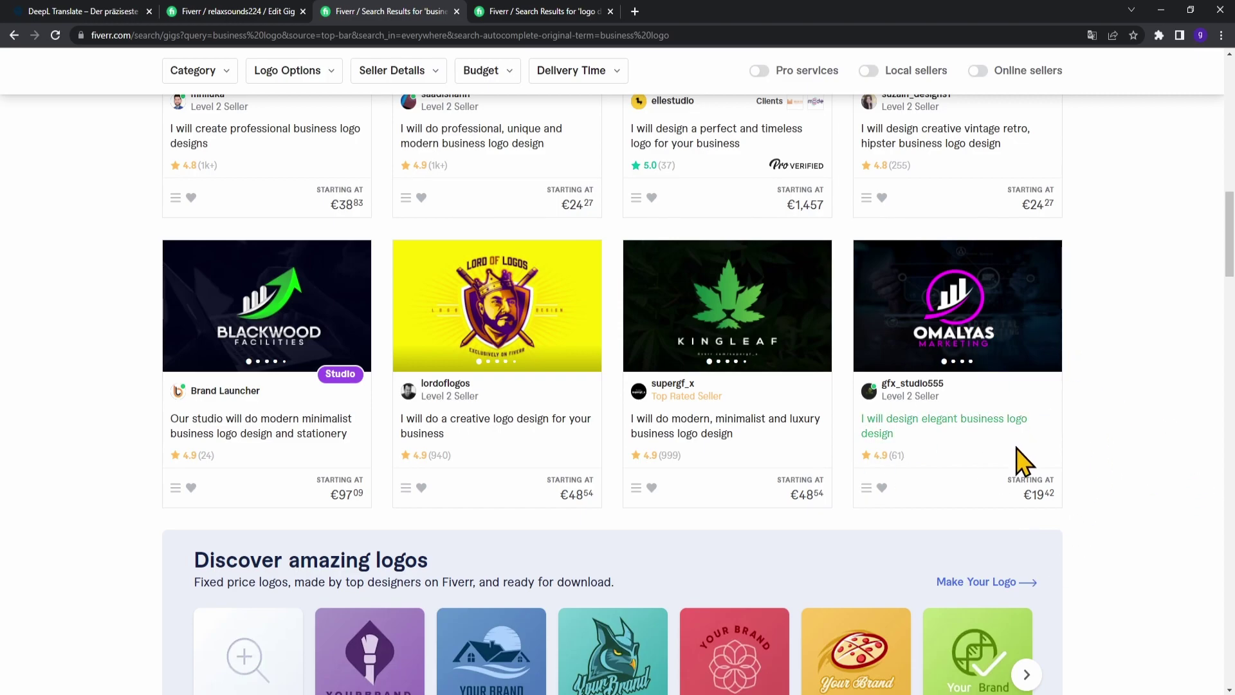
{"action": "scroll", "coordinate": [896, 386], "scroll_direction": "up", "scroll_amount": 6}
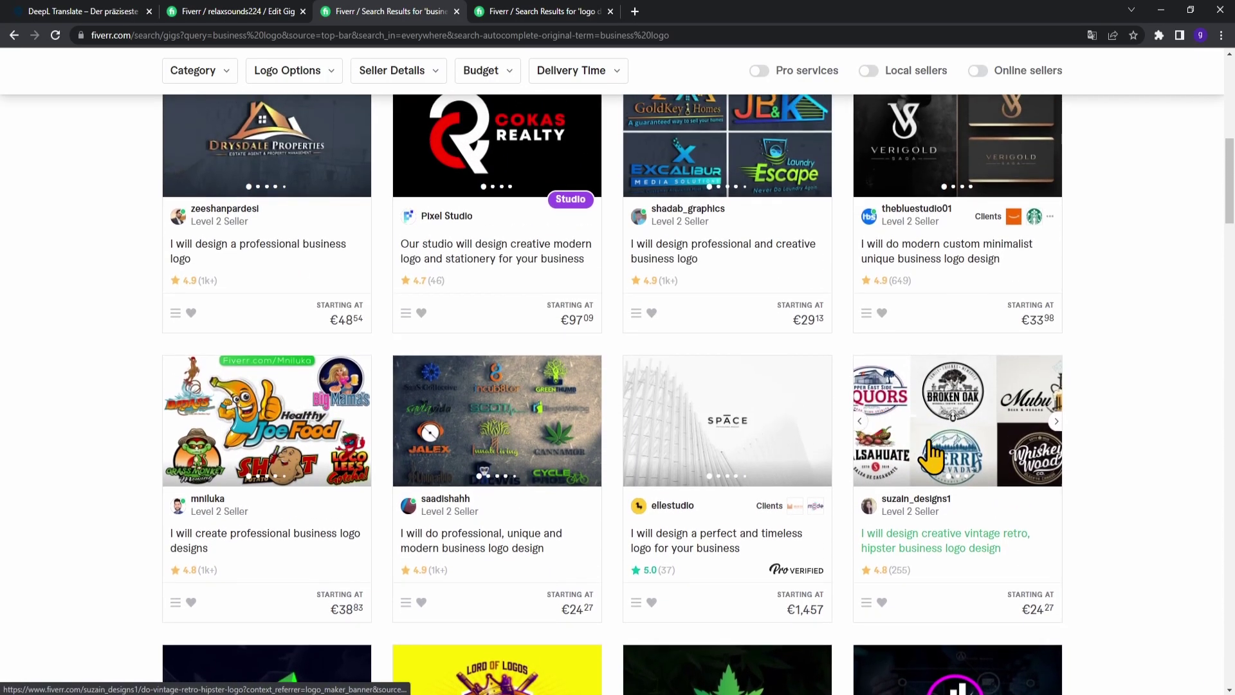
- In the gig editor, set the price to $20 for the Basic package and $30 for the Standard package
{"action": "left_click", "coordinate": [234, 12]}
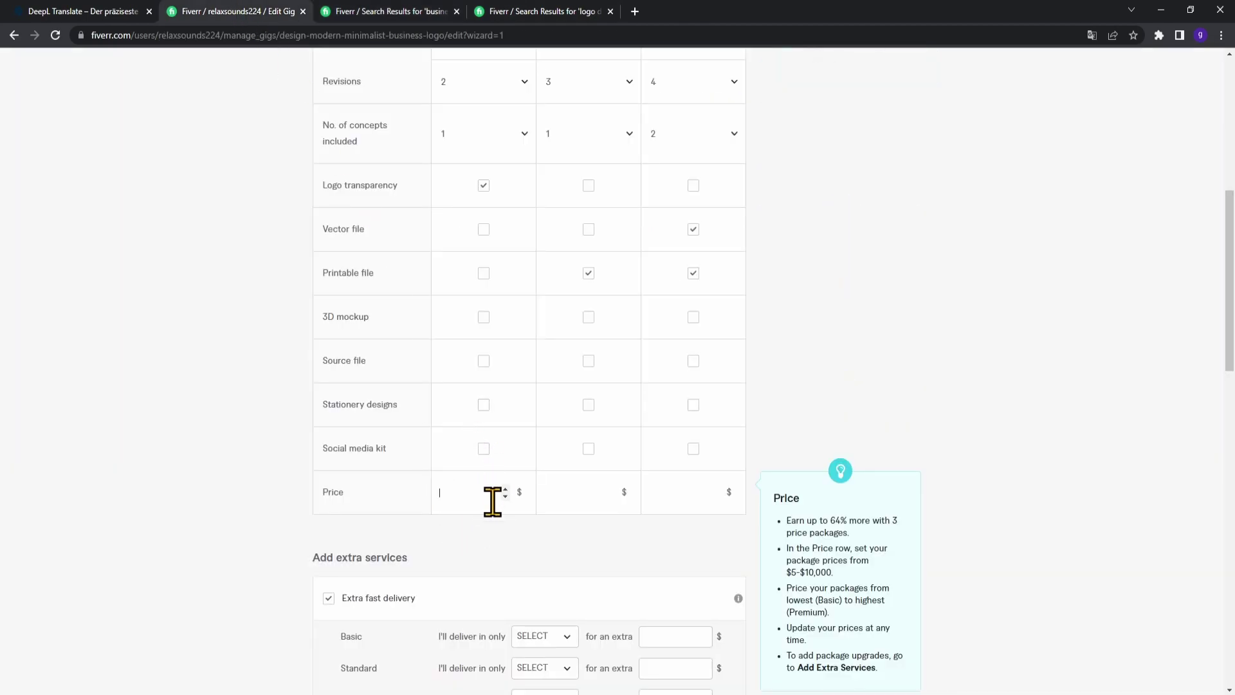
{"action": "type", "text": "20"}
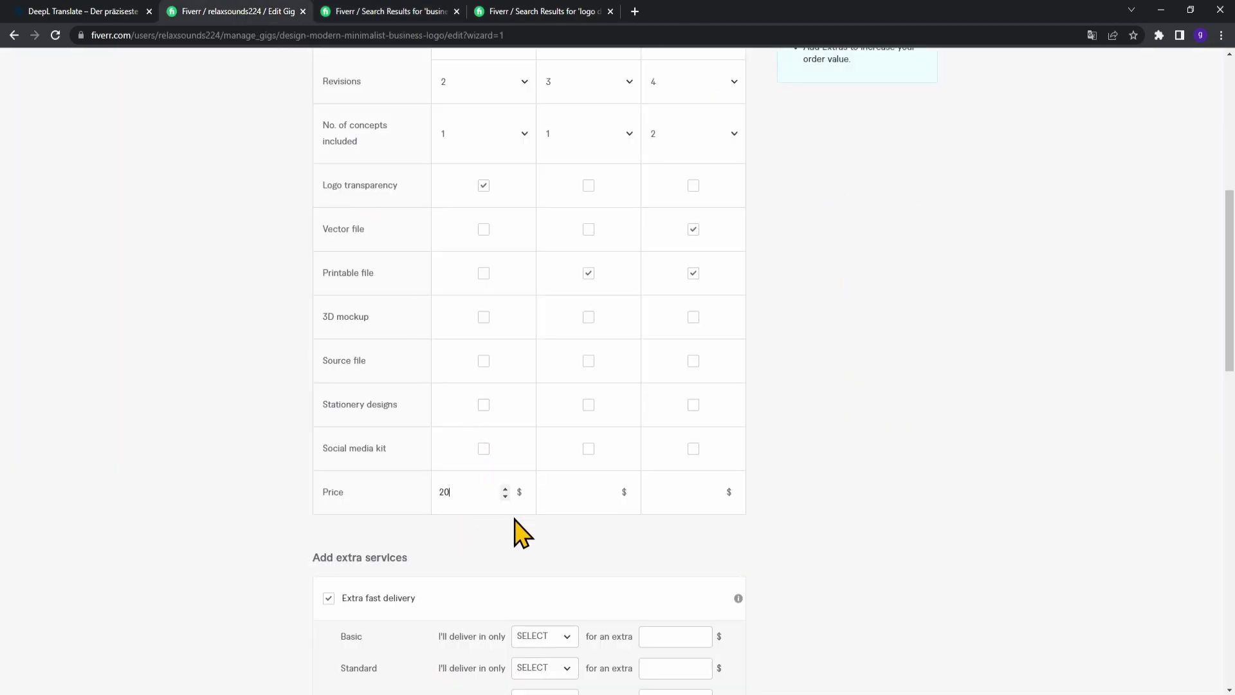
{"action": "scroll", "coordinate": [573, 524], "scroll_direction": "up", "scroll_amount": 4}
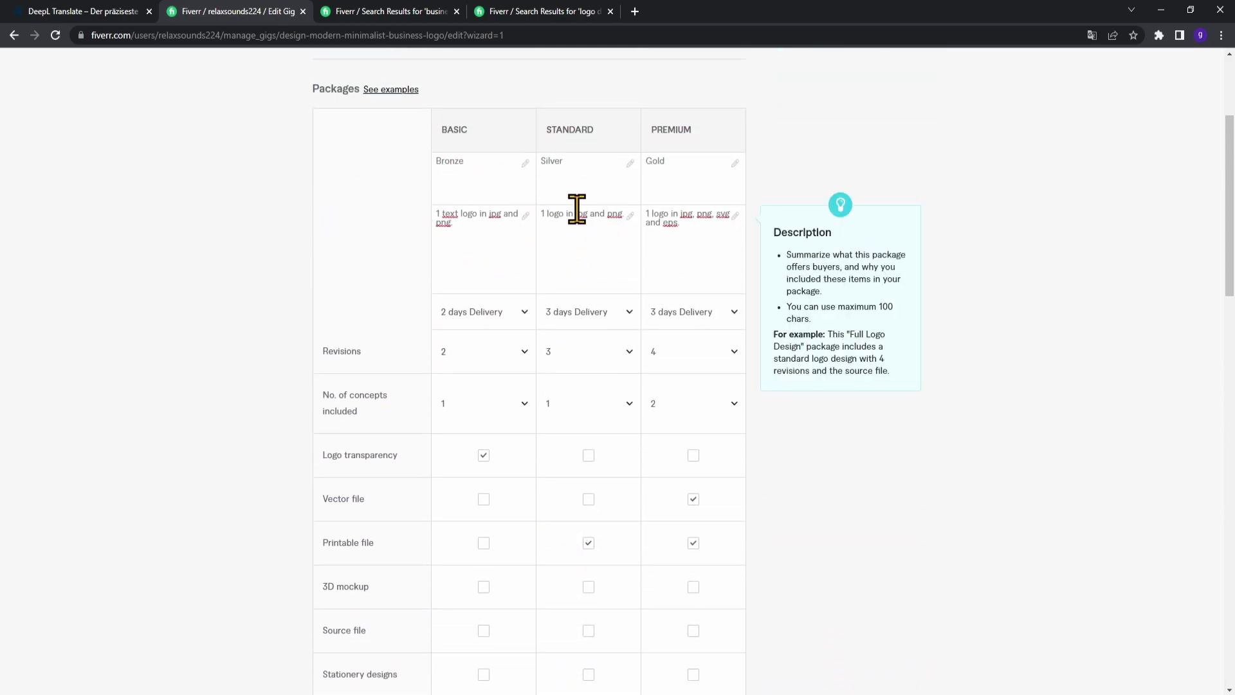
{"action": "scroll", "coordinate": [584, 354], "scroll_direction": "down", "scroll_amount": 4}
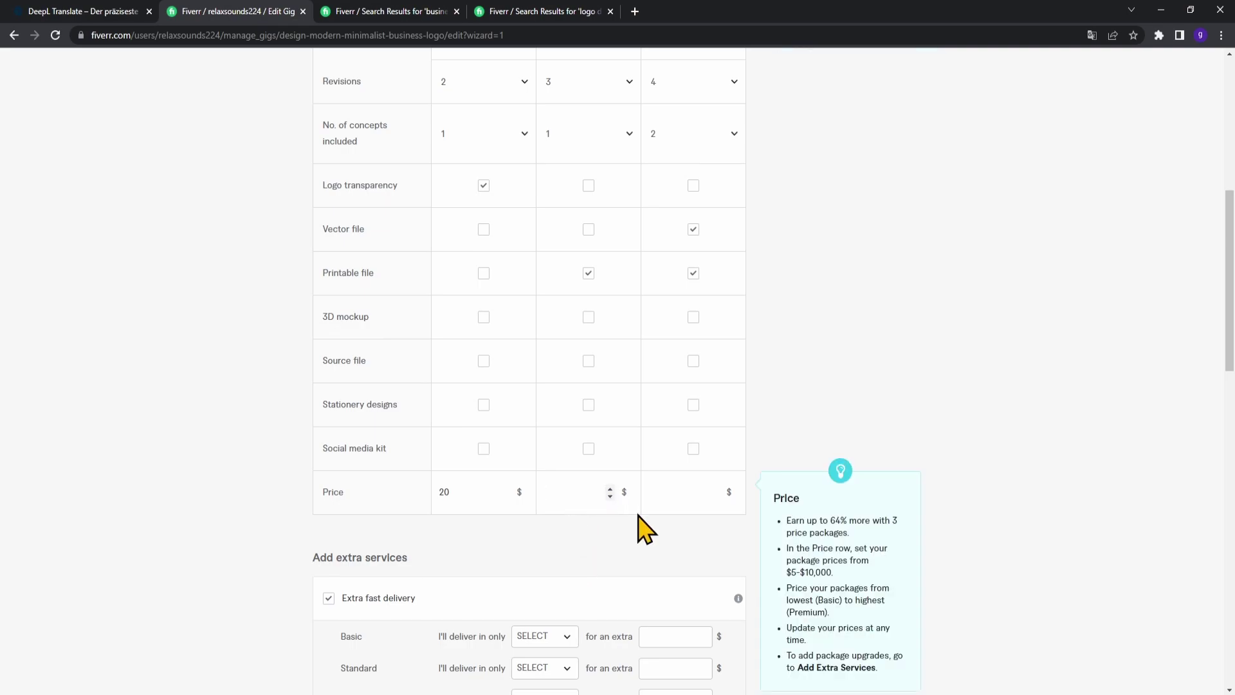
{"action": "scroll", "coordinate": [646, 528], "scroll_direction": "up", "scroll_amount": 4}
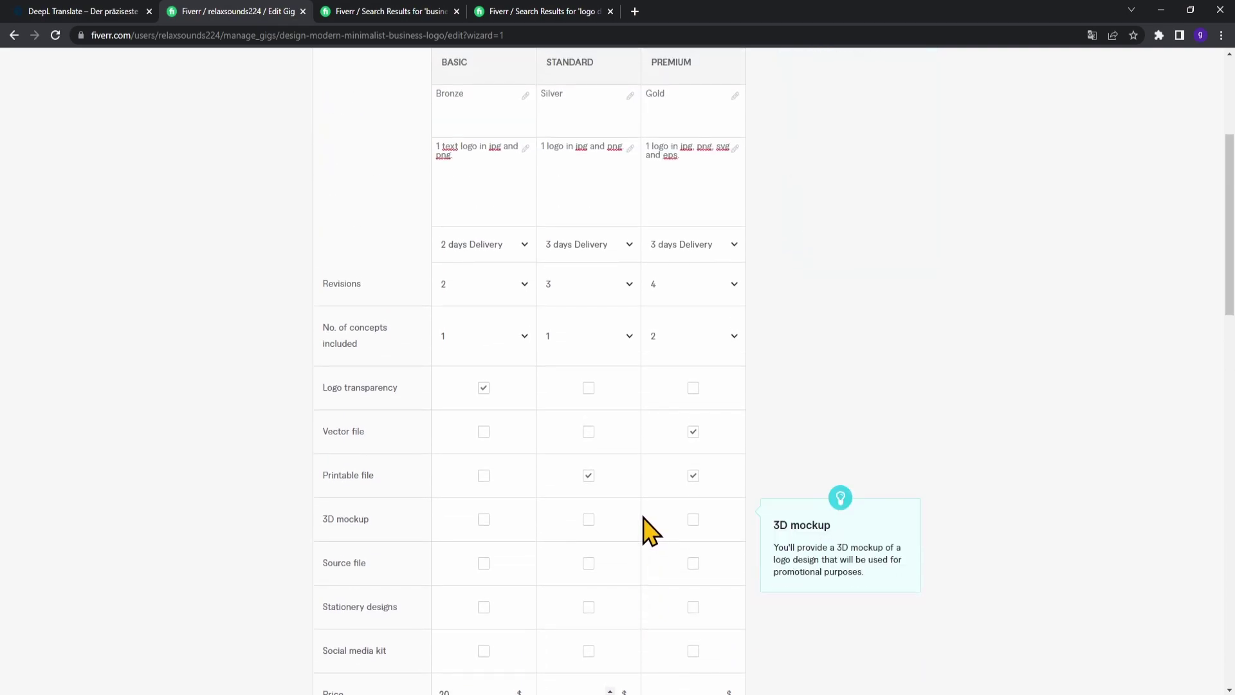
{"action": "mouse_move", "coordinate": [572, 224]}
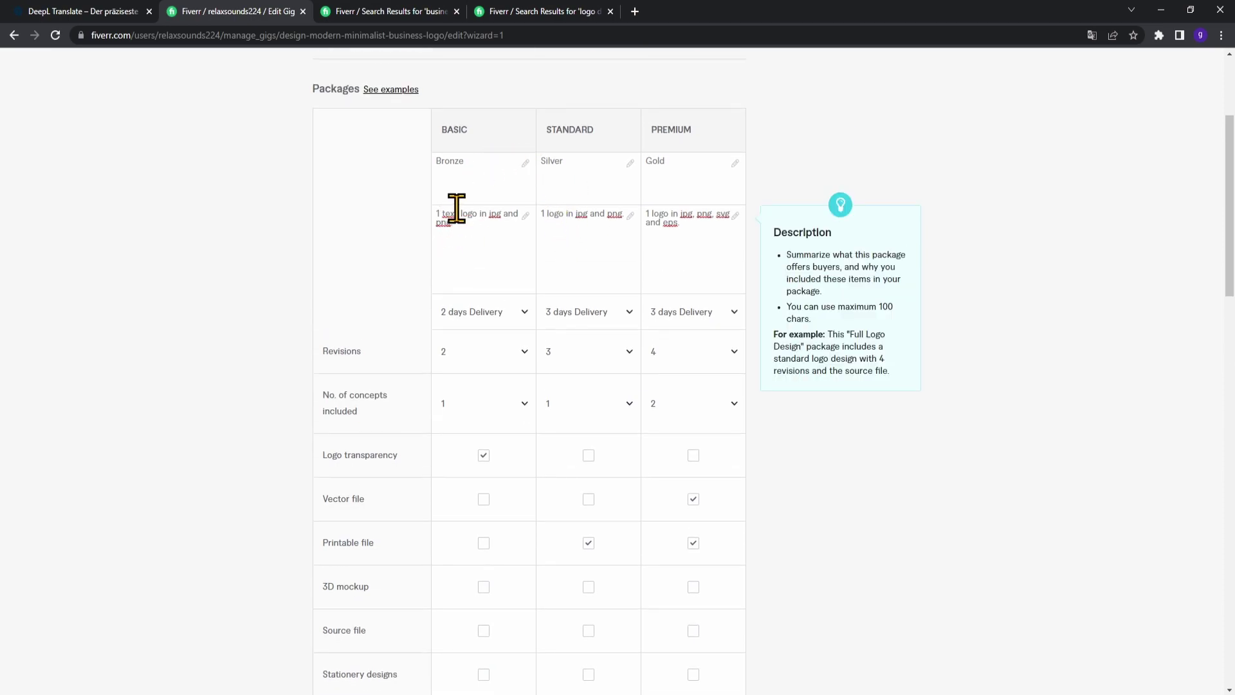
{"action": "scroll", "coordinate": [616, 440], "scroll_direction": "down", "scroll_amount": 1}
{"action": "scroll", "coordinate": [643, 450], "scroll_direction": "down", "scroll_amount": 5}
{"action": "left_click", "coordinate": [574, 356]}
{"action": "type", "text": "30"}
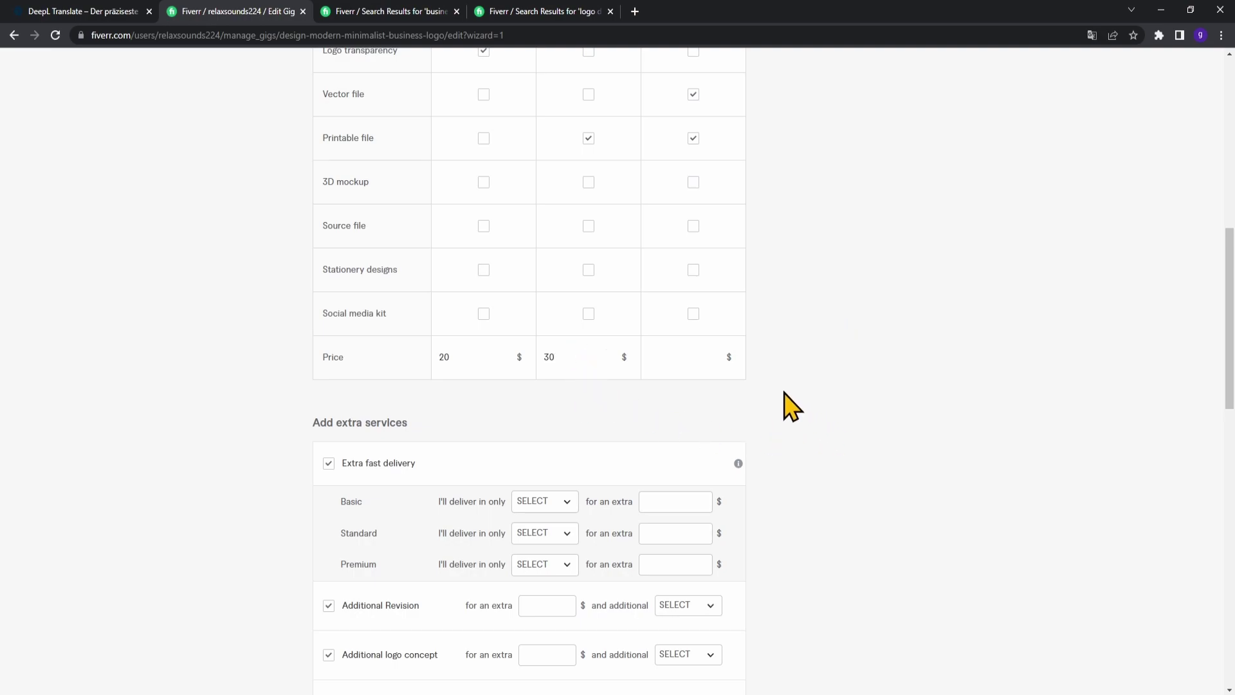
- Check the Premium package's description and set its price to $40
{"action": "left_click", "coordinate": [706, 360]}
{"action": "scroll", "coordinate": [706, 364], "scroll_direction": "up", "scroll_amount": 3}
{"action": "scroll", "coordinate": [706, 364], "scroll_direction": "up", "scroll_amount": 3}
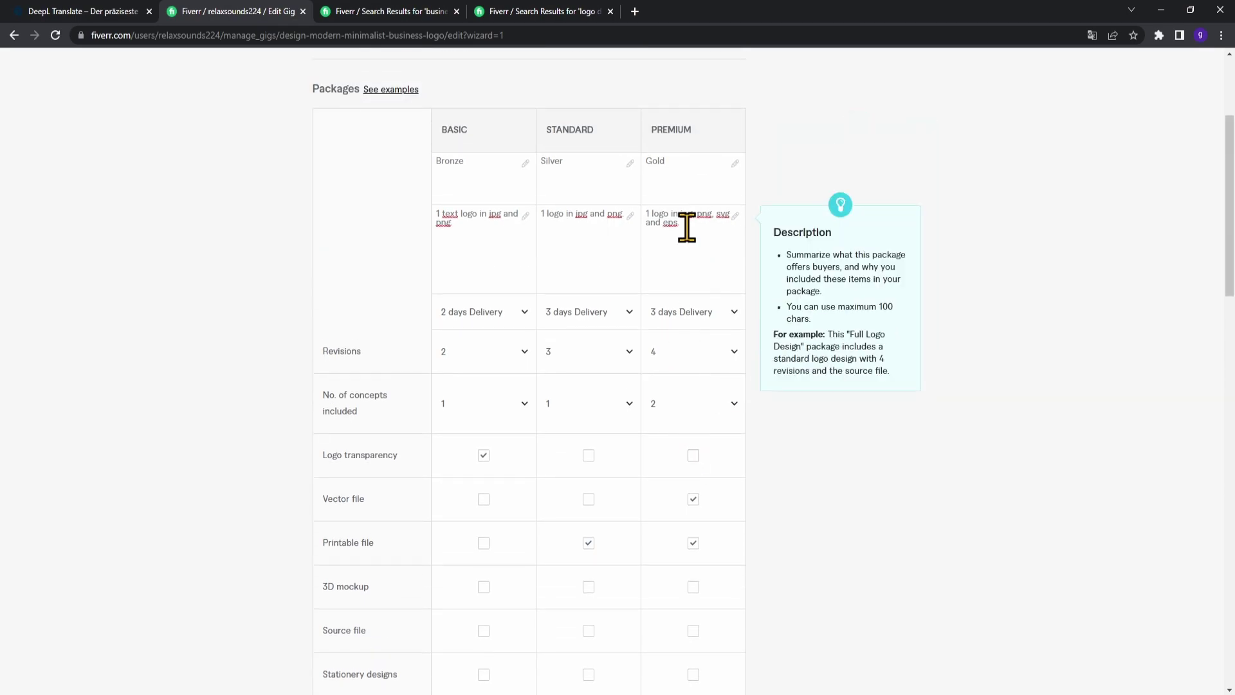
{"action": "scroll", "coordinate": [720, 444], "scroll_direction": "down", "scroll_amount": 4}
{"action": "left_click", "coordinate": [711, 492]}
{"action": "scroll", "coordinate": [772, 476], "scroll_direction": "up", "scroll_amount": 4}
{"action": "scroll", "coordinate": [849, 412], "scroll_direction": "down", "scroll_amount": 3}
{"action": "type", "text": "40"}
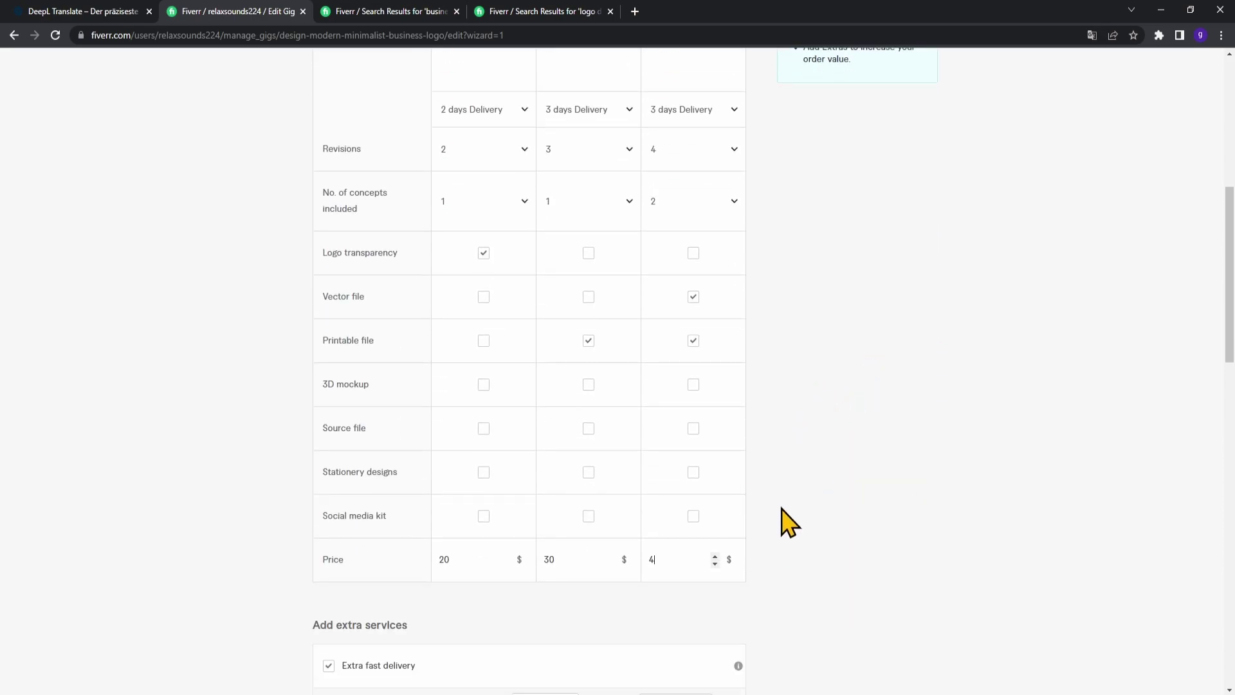
{"action": "scroll", "coordinate": [805, 532], "scroll_direction": "down", "scroll_amount": 1}
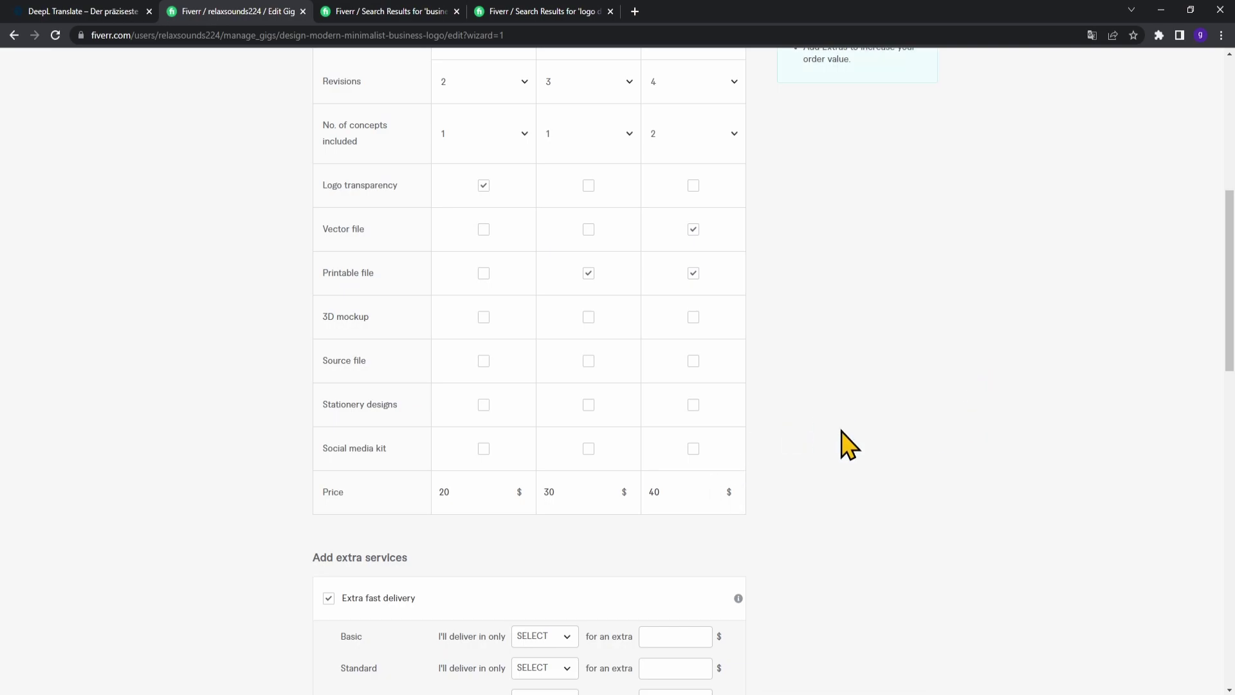
- Check the package table and set the Basic package's extra fast delivery to 1 day
{"action": "scroll", "coordinate": [575, 444], "scroll_direction": "down", "scroll_amount": 1}
{"action": "scroll", "coordinate": [738, 444], "scroll_direction": "down", "scroll_amount": 4}
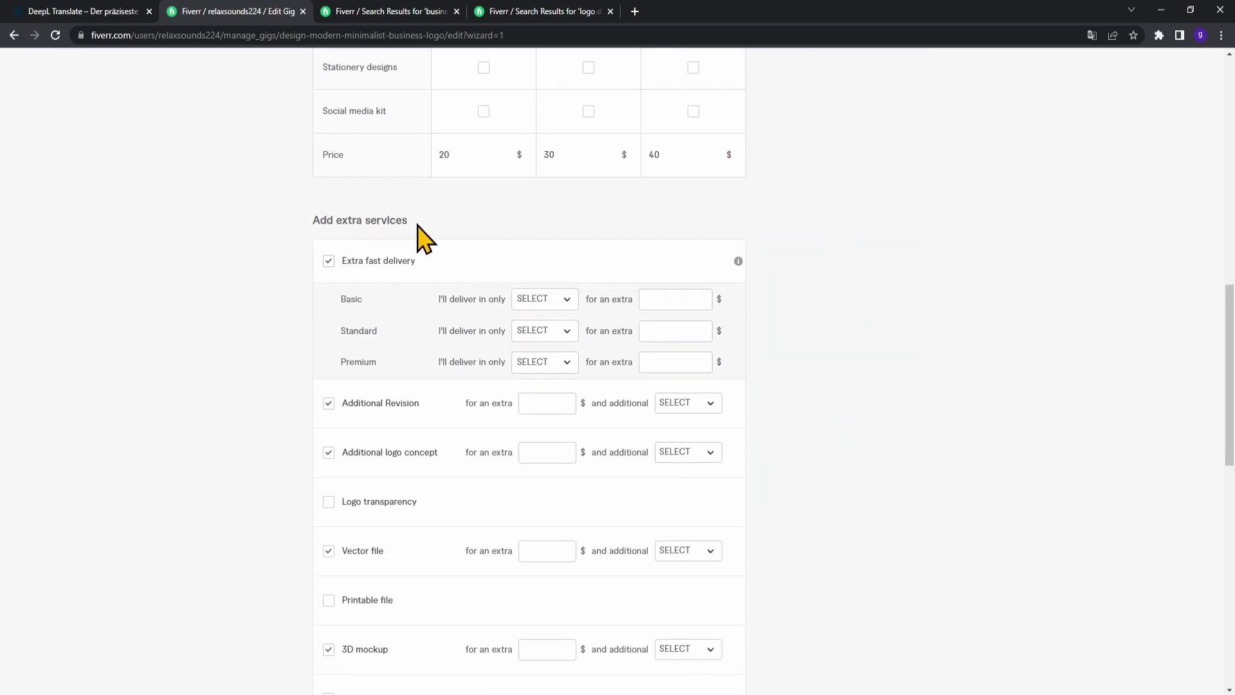
{"action": "left_click_drag", "start_coordinate": [417, 225], "coordinate": [313, 215]}
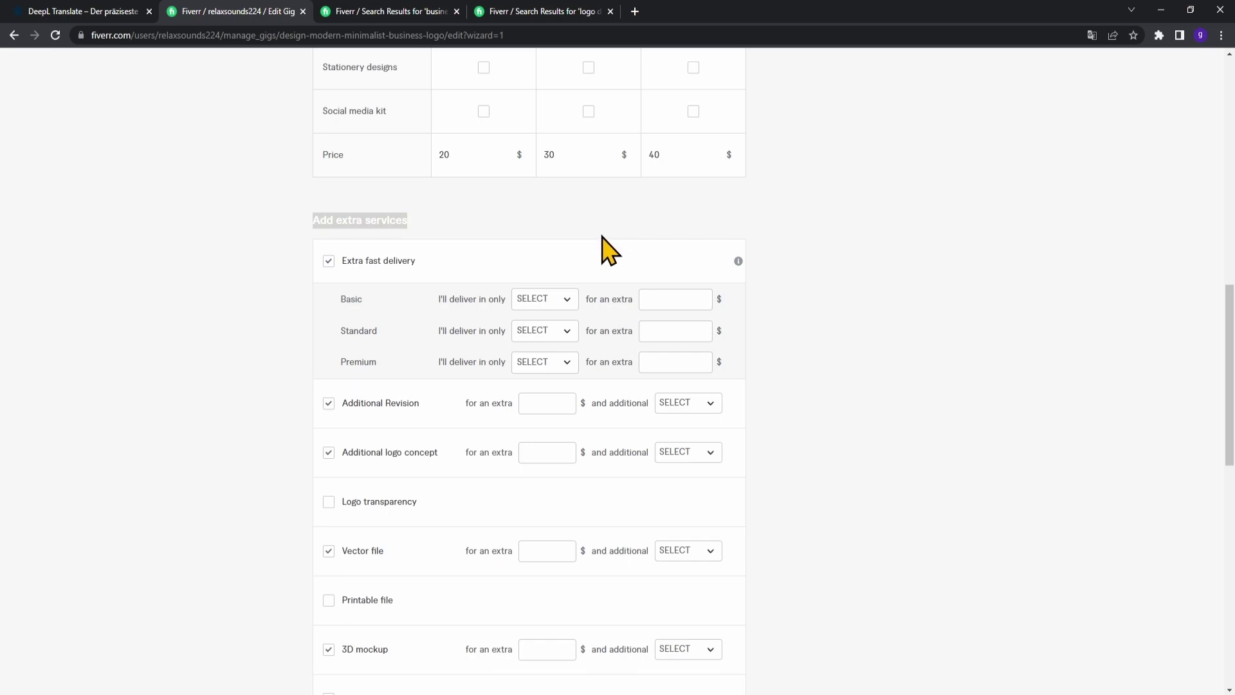
{"action": "mouse_move", "coordinate": [387, 302]}
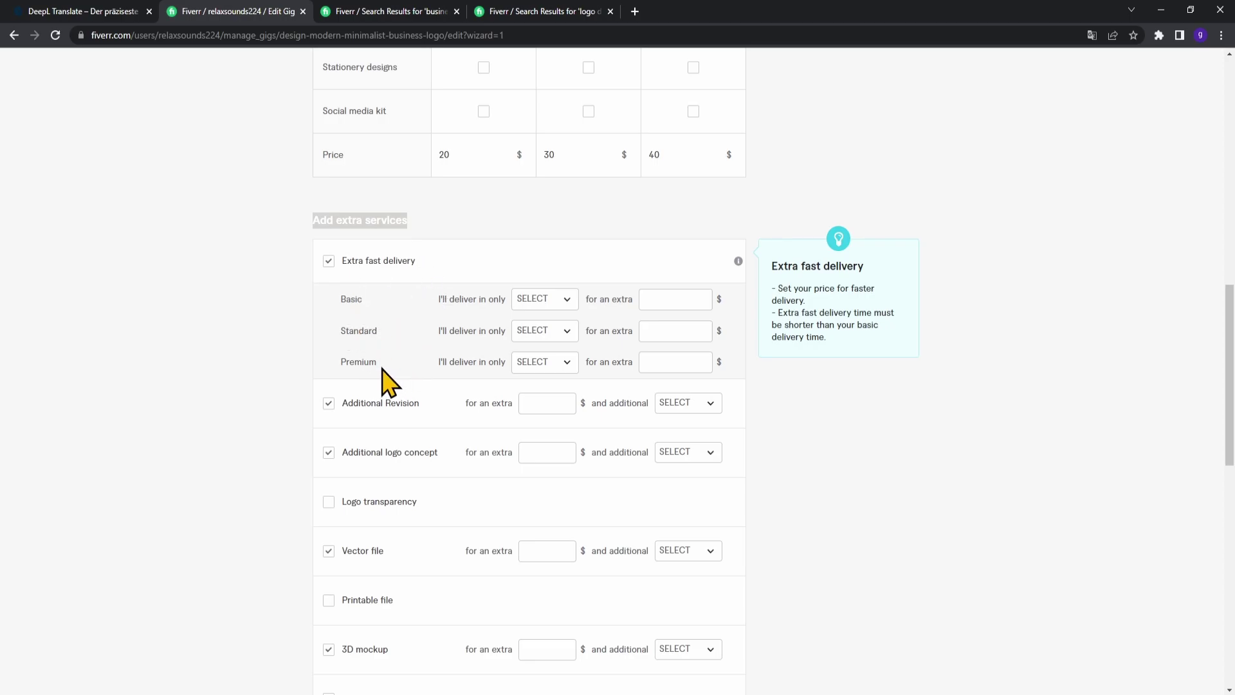
{"action": "scroll", "coordinate": [388, 380], "scroll_direction": "up", "scroll_amount": 12}
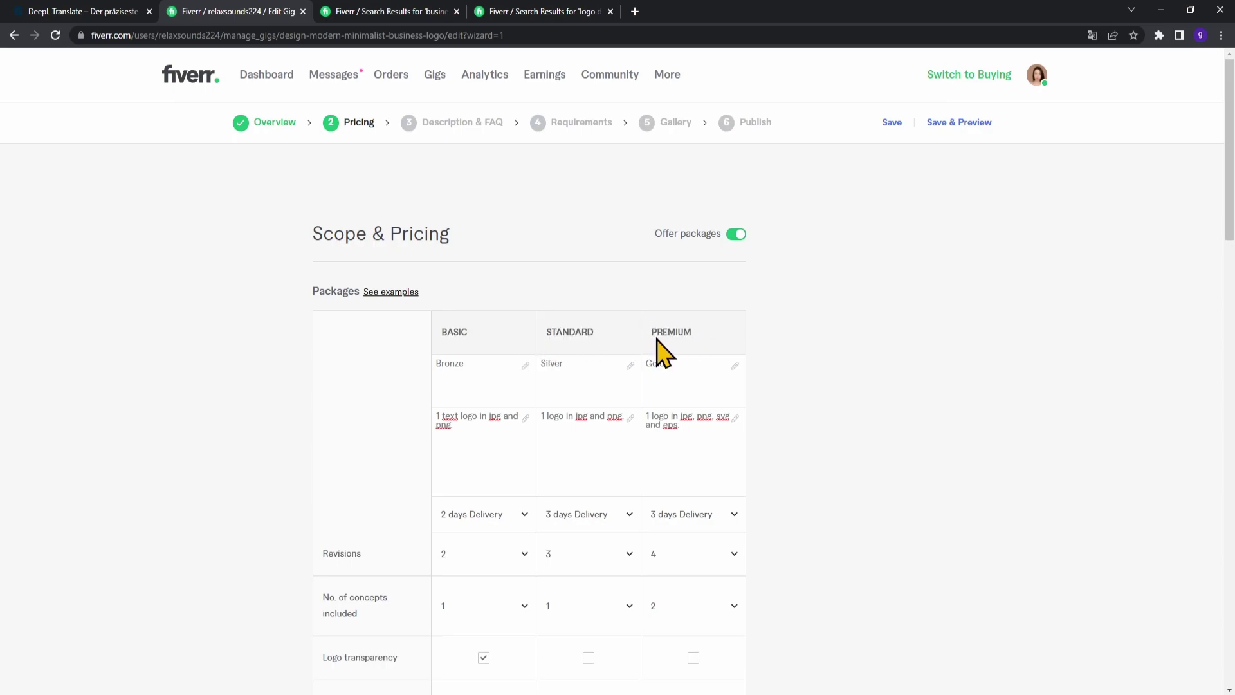
{"action": "scroll", "coordinate": [775, 420], "scroll_direction": "down", "scroll_amount": 9}
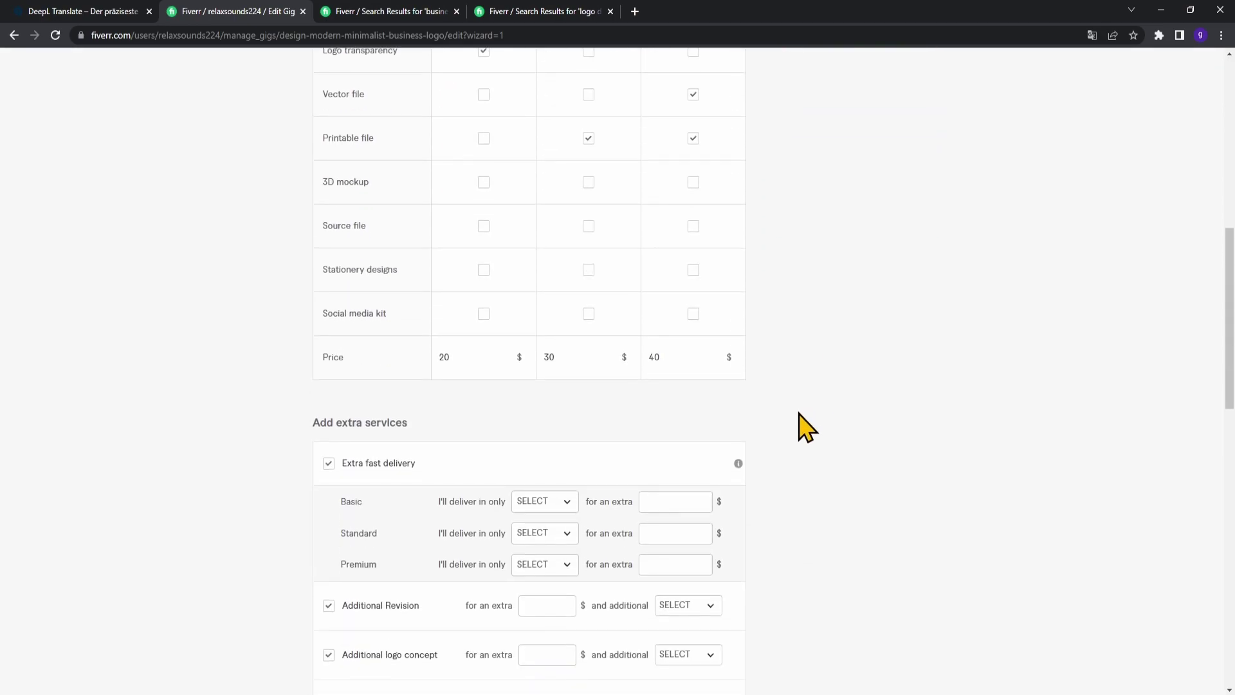
{"action": "scroll", "coordinate": [809, 425], "scroll_direction": "down", "scroll_amount": 3}
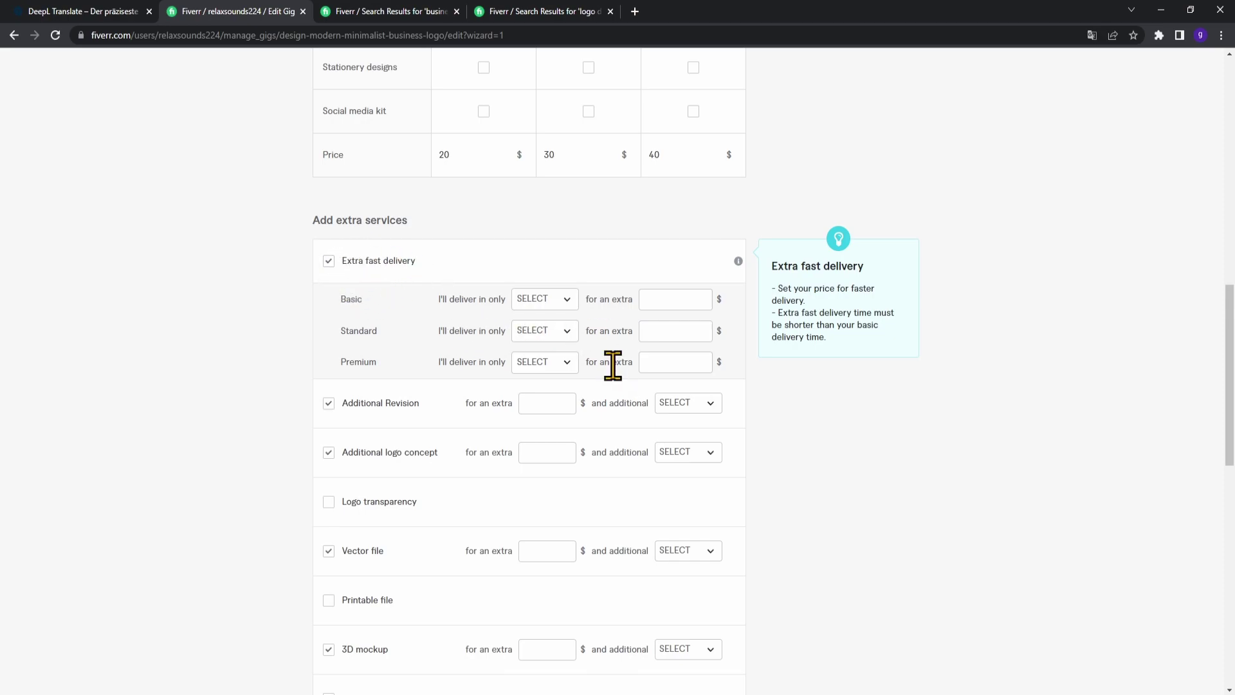
{"action": "left_click", "coordinate": [561, 299]}
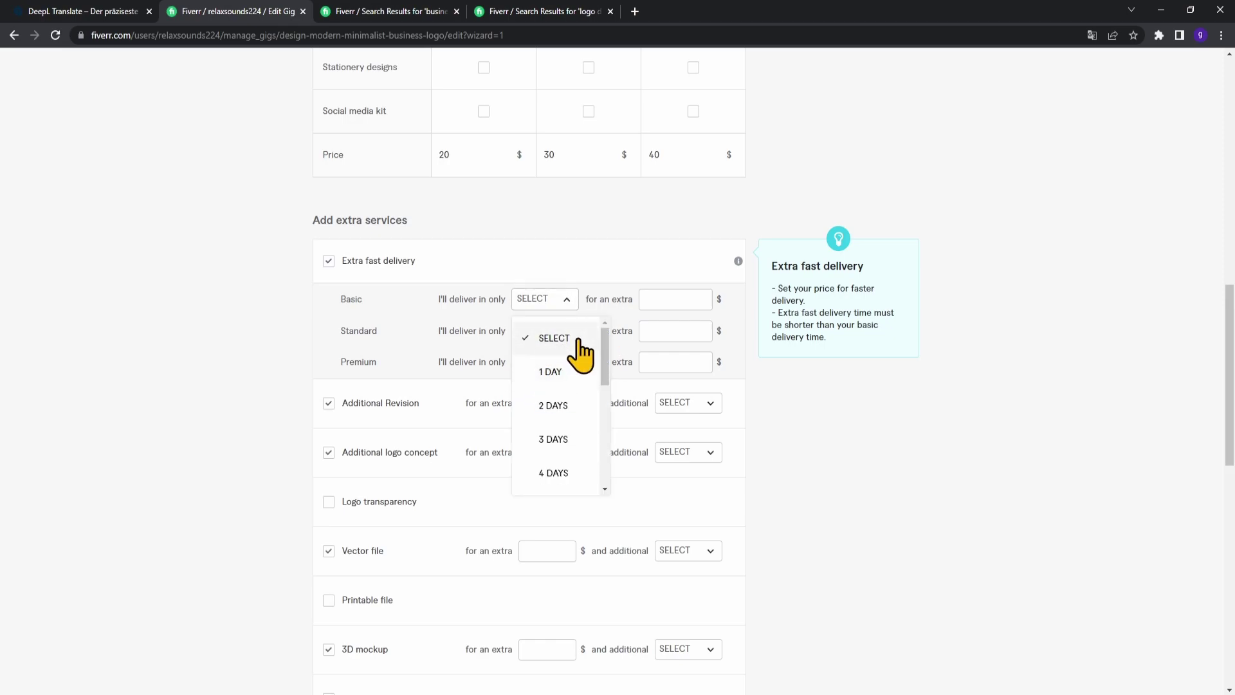
{"action": "left_click", "coordinate": [555, 372]}
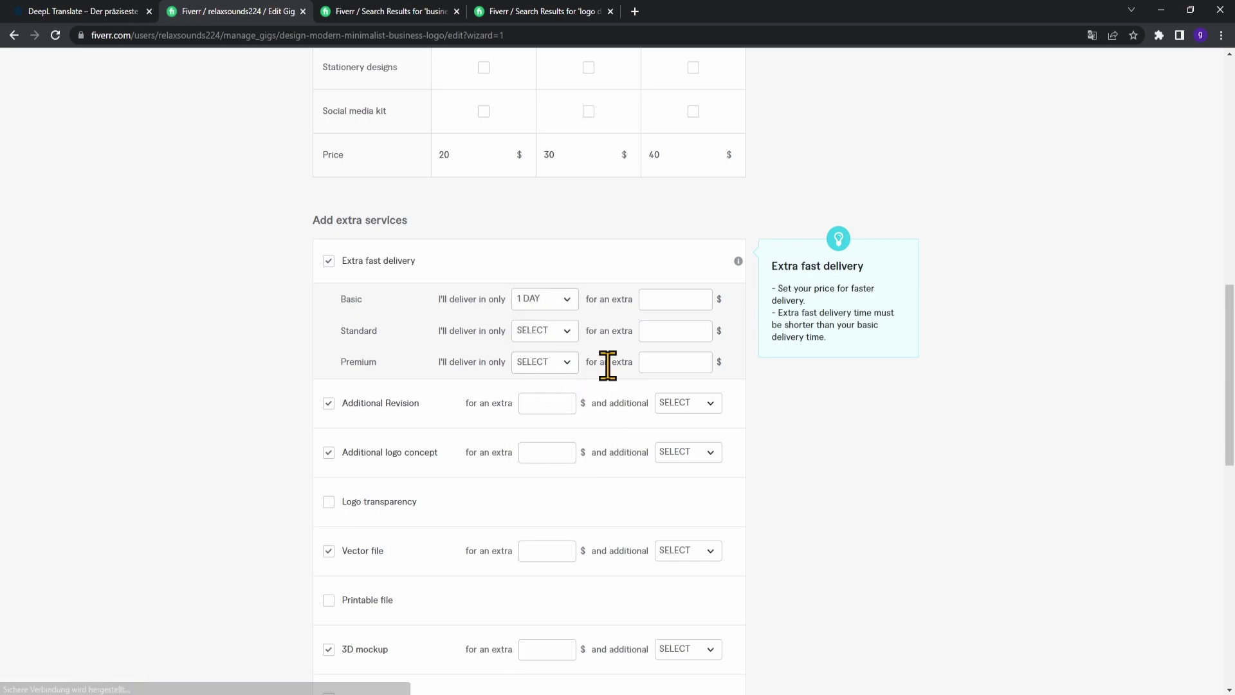
- Compare the packages' regular delivery times and set the Standard package's extra fast delivery to 2 days
{"action": "scroll", "coordinate": [579, 370], "scroll_direction": "up", "scroll_amount": 1}
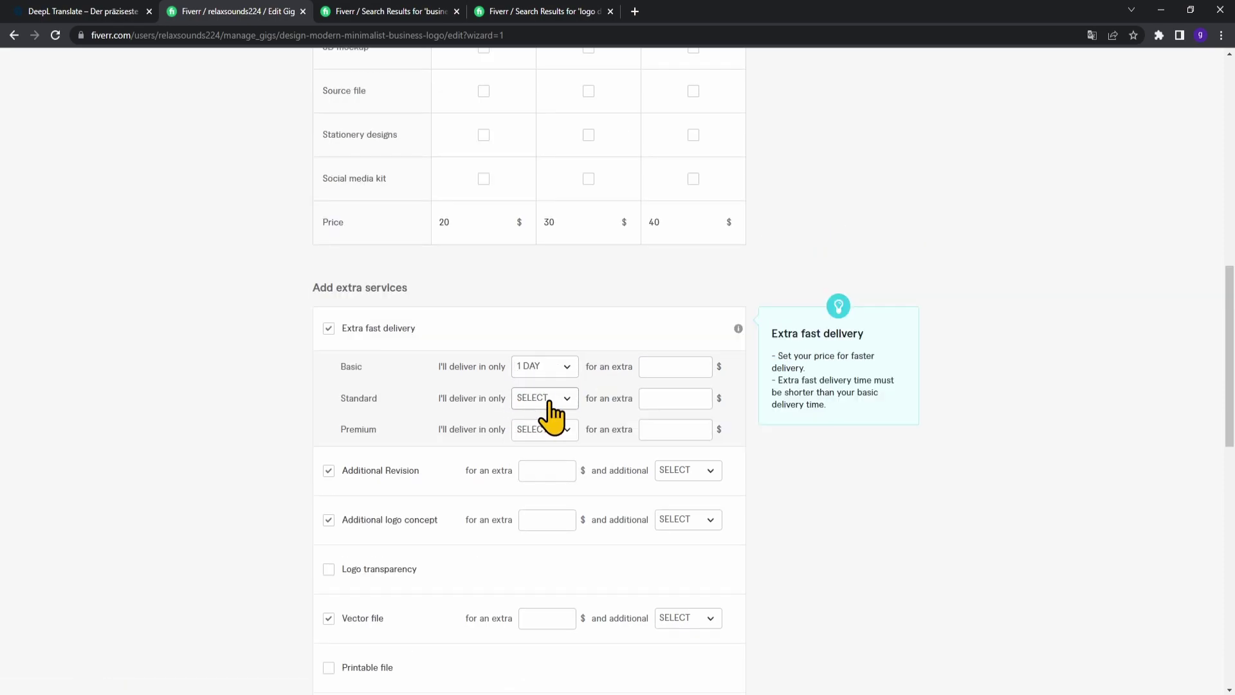
{"action": "scroll", "coordinate": [572, 476], "scroll_direction": "up", "scroll_amount": 4}
{"action": "scroll", "coordinate": [568, 462], "scroll_direction": "up", "scroll_amount": 4}
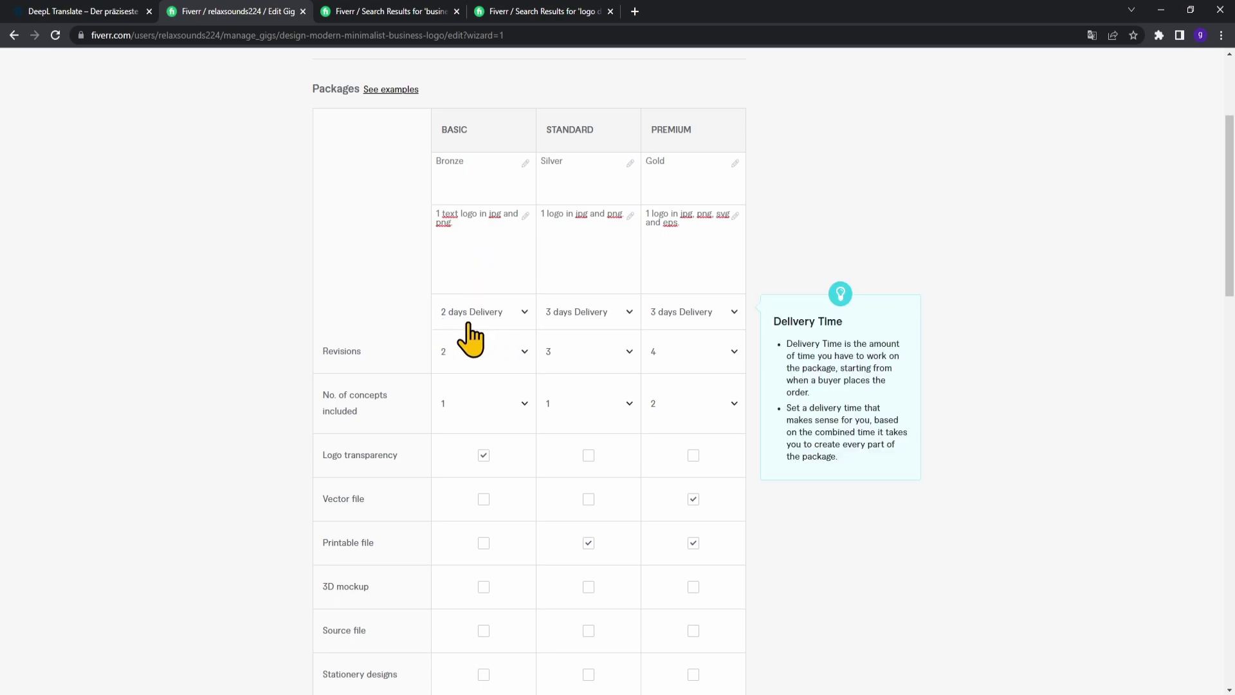
{"action": "scroll", "coordinate": [514, 386], "scroll_direction": "down", "scroll_amount": 8}
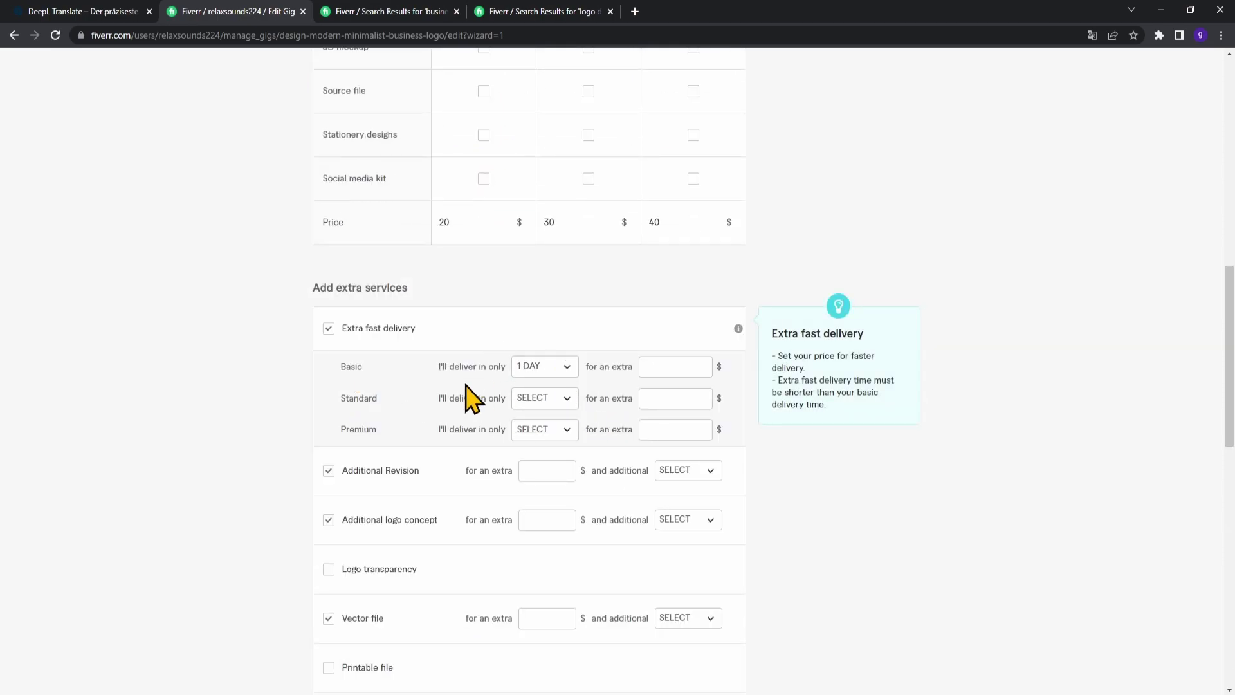
{"action": "left_click", "coordinate": [559, 398]}
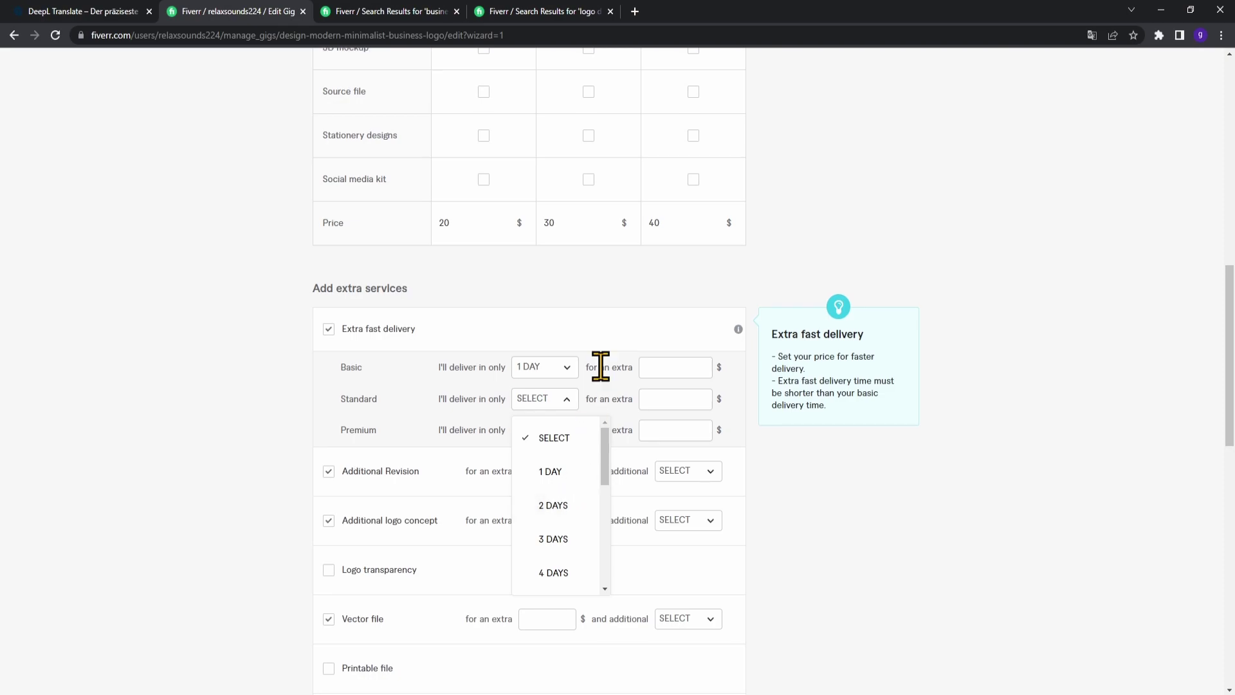
{"action": "scroll", "coordinate": [601, 384], "scroll_direction": "up", "scroll_amount": 8}
{"action": "scroll", "coordinate": [579, 386], "scroll_direction": "down", "scroll_amount": 5}
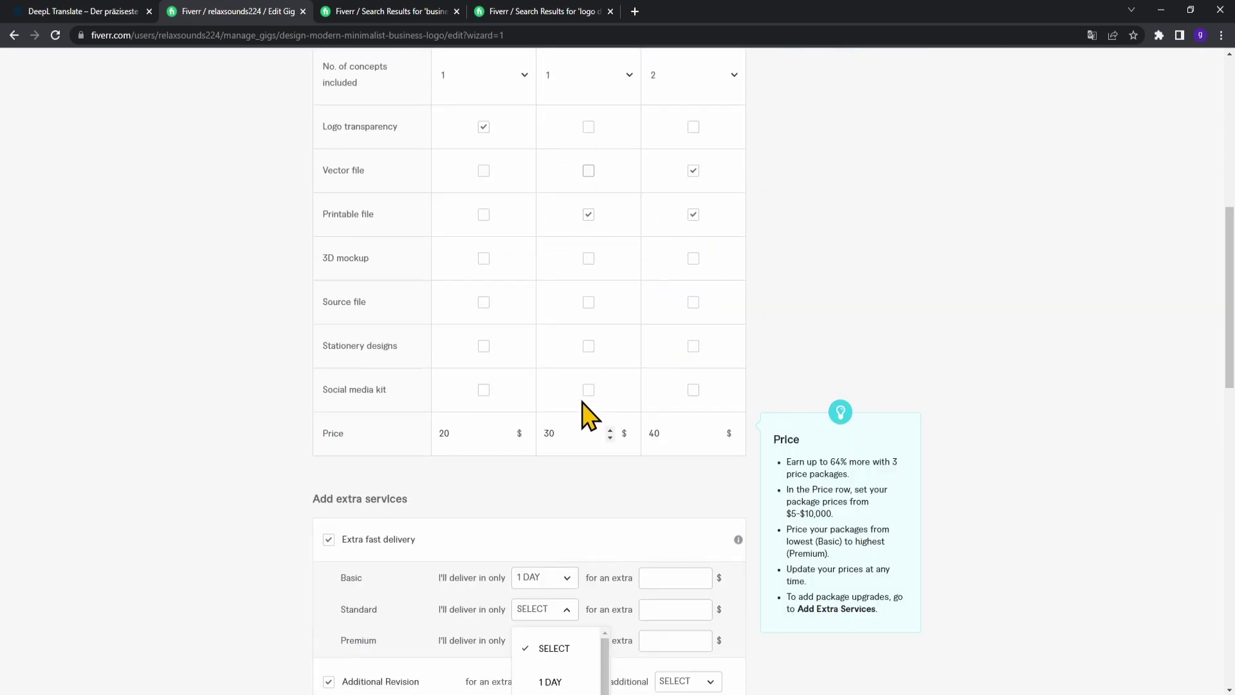
{"action": "scroll", "coordinate": [607, 426], "scroll_direction": "down", "scroll_amount": 3}
{"action": "left_click", "coordinate": [561, 505]}
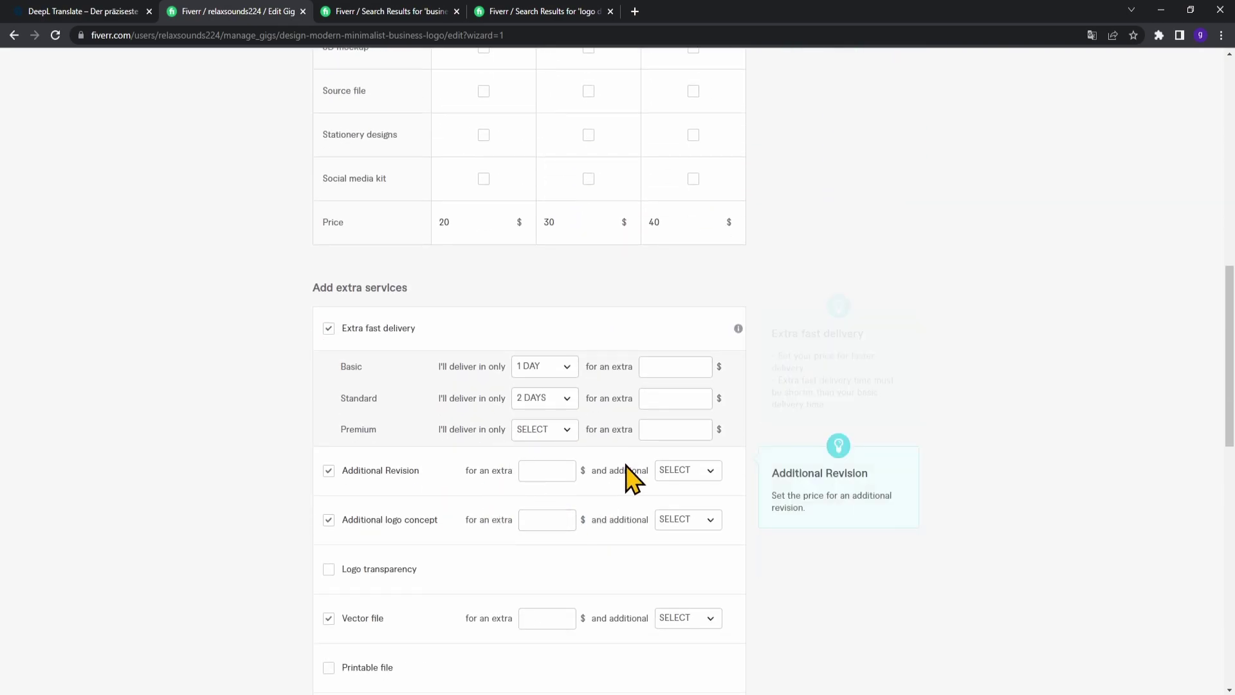
- Check the Premium package's regular delivery time and set its extra fast delivery to 2 days
{"action": "scroll", "coordinate": [576, 454], "scroll_direction": "up", "scroll_amount": 10}
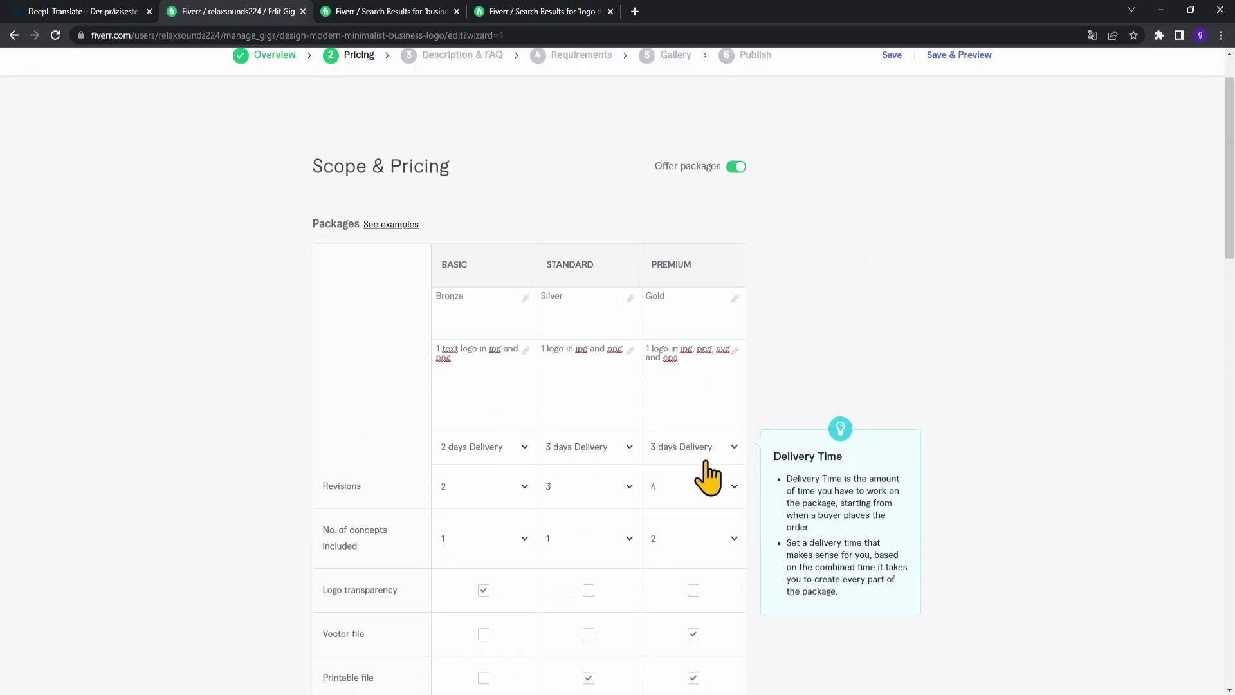
{"action": "scroll", "coordinate": [643, 467], "scroll_direction": "down", "scroll_amount": 10}
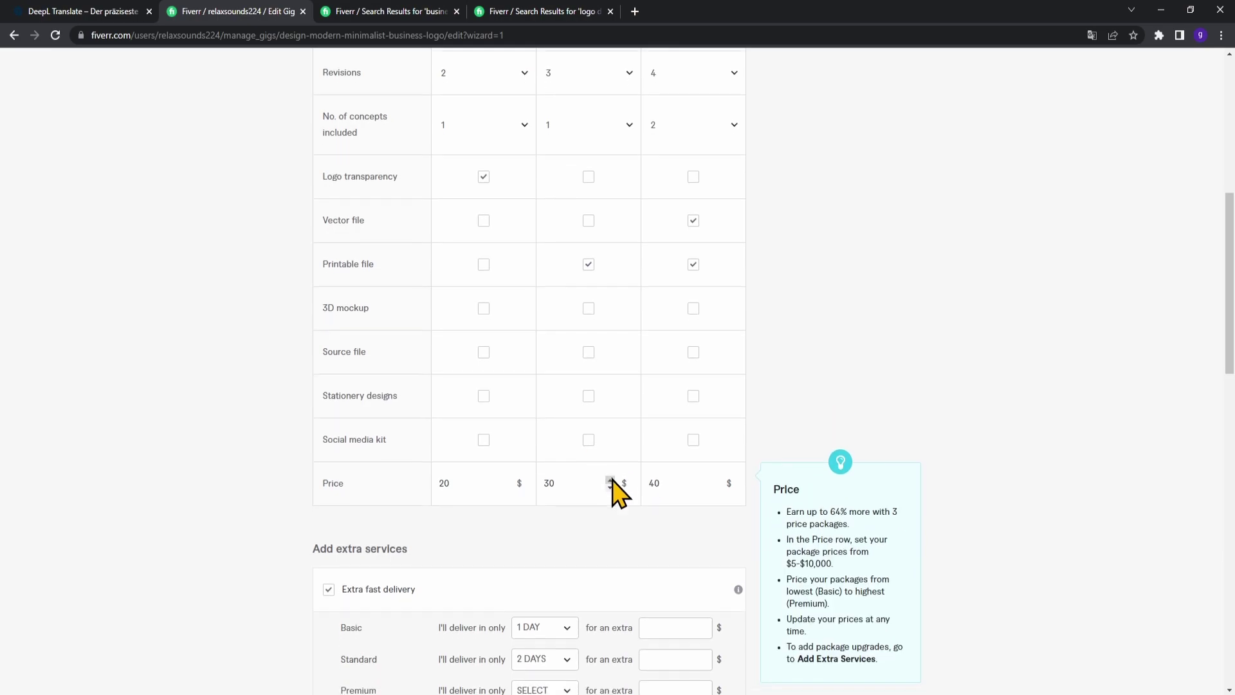
{"action": "left_click", "coordinate": [558, 431]}
{"action": "left_click", "coordinate": [558, 536]}
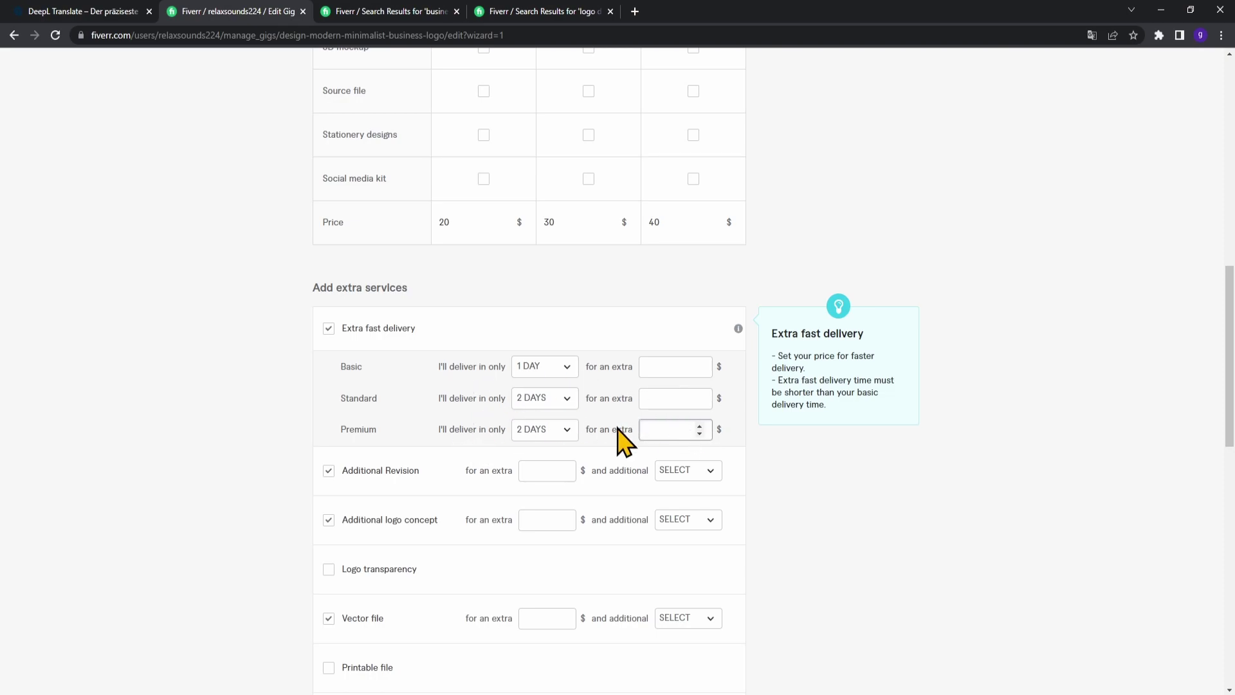
- Charge an extra $5 for fast delivery on each of the Premium, Standard and Basic packages
{"action": "type", "text": "5"}
{"action": "left_click", "coordinate": [675, 400]}
{"action": "type", "text": "5"}
{"action": "left_click", "coordinate": [676, 366]}
{"action": "type", "text": "5"}
{"action": "left_click", "coordinate": [846, 481]}
- Review the remaining extra services and compare them with the features included in the packages
{"action": "scroll", "coordinate": [676, 425], "scroll_direction": "down", "scroll_amount": 1}
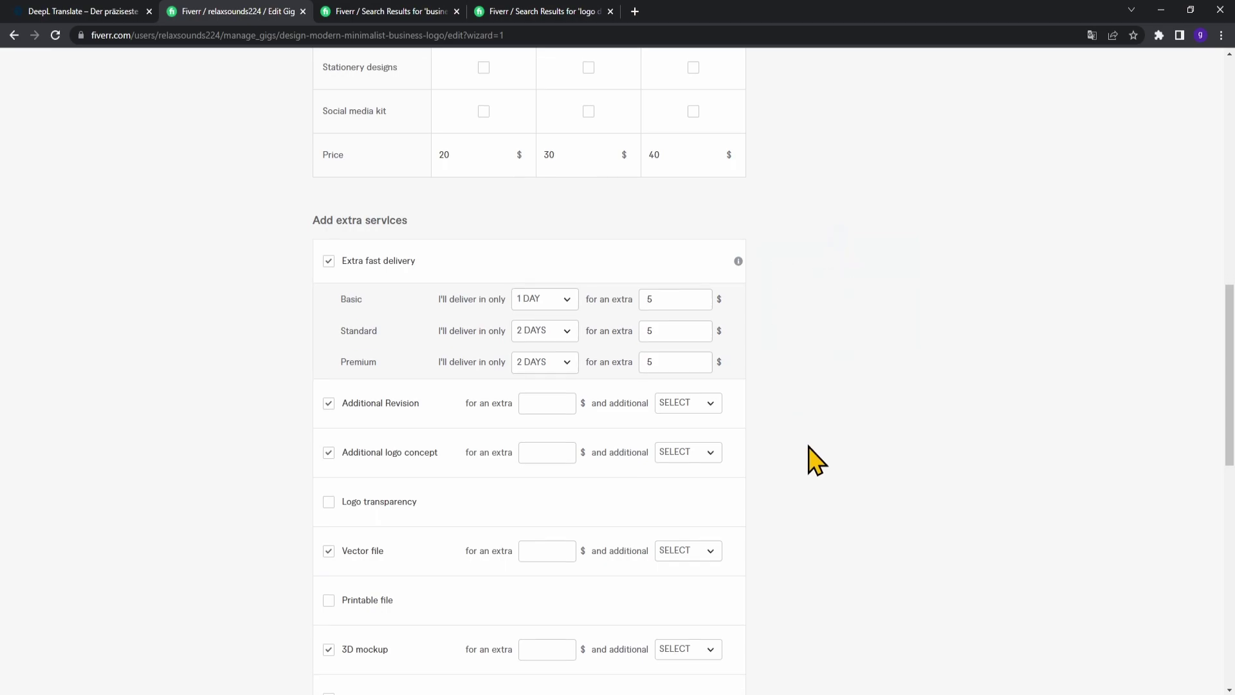
{"action": "scroll", "coordinate": [669, 399], "scroll_direction": "down", "scroll_amount": 2}
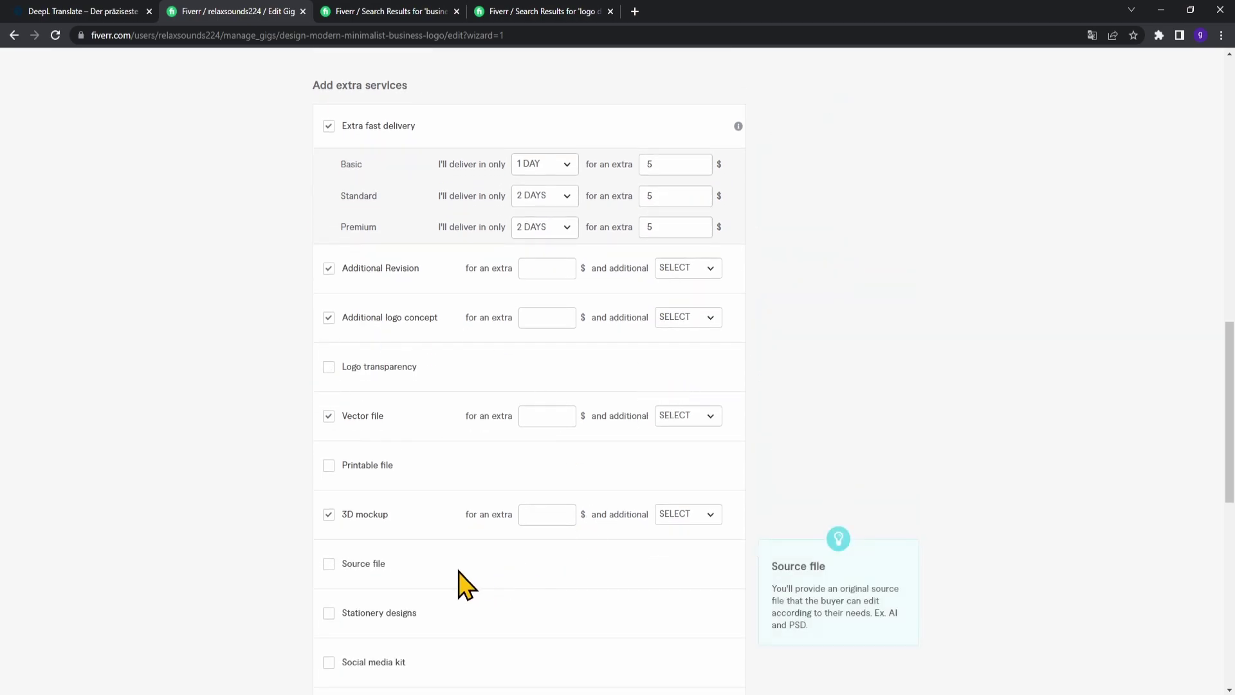
{"action": "scroll", "coordinate": [476, 579], "scroll_direction": "down", "scroll_amount": 2}
{"action": "scroll", "coordinate": [460, 552], "scroll_direction": "up", "scroll_amount": 1}
{"action": "mouse_move", "coordinate": [457, 552]}
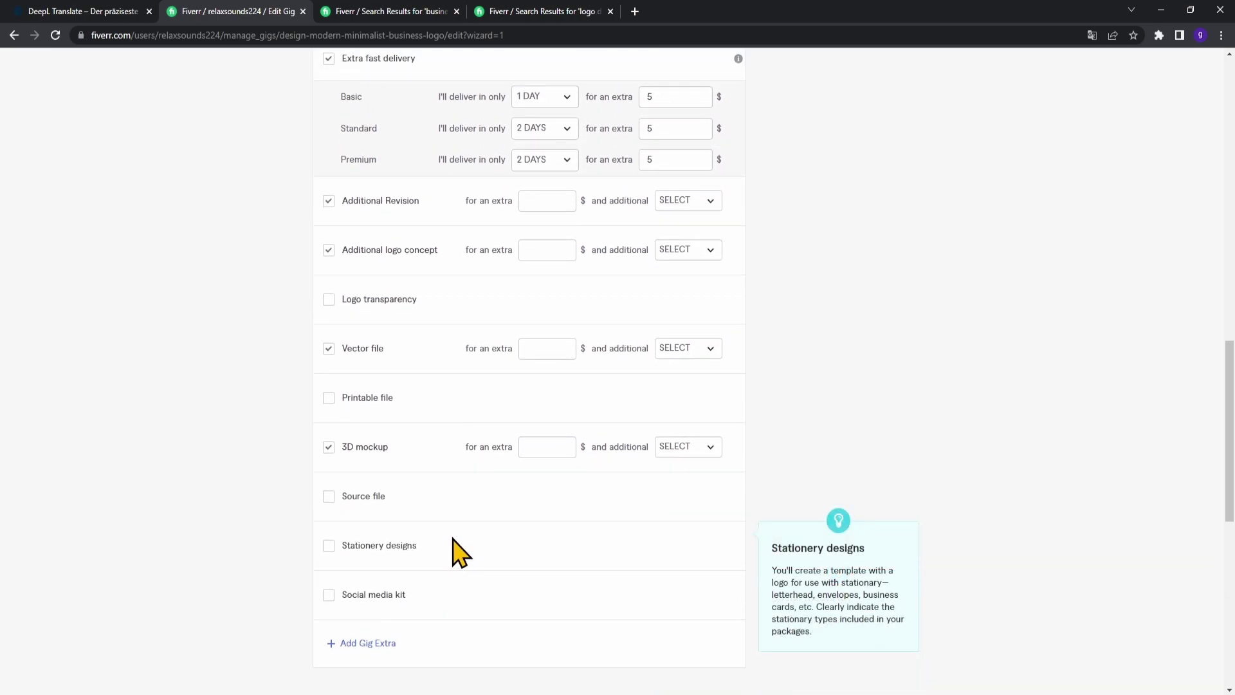
{"action": "mouse_move", "coordinate": [357, 454]}
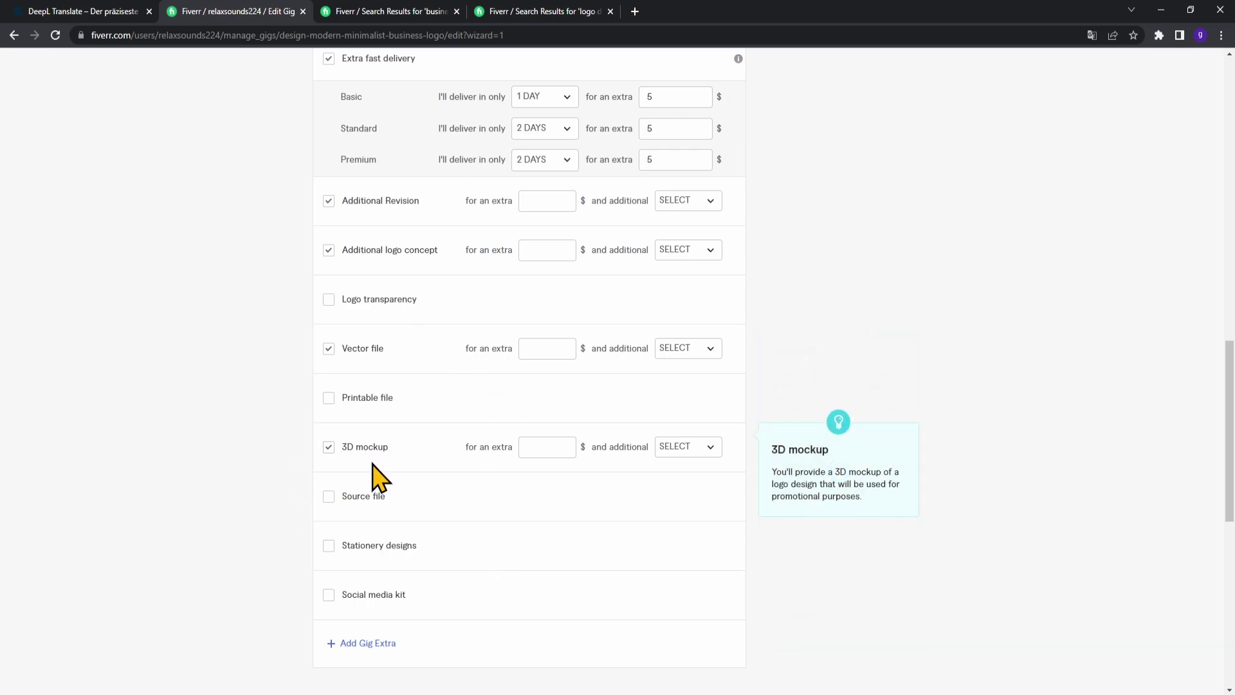
{"action": "scroll", "coordinate": [380, 480], "scroll_direction": "up", "scroll_amount": 12}
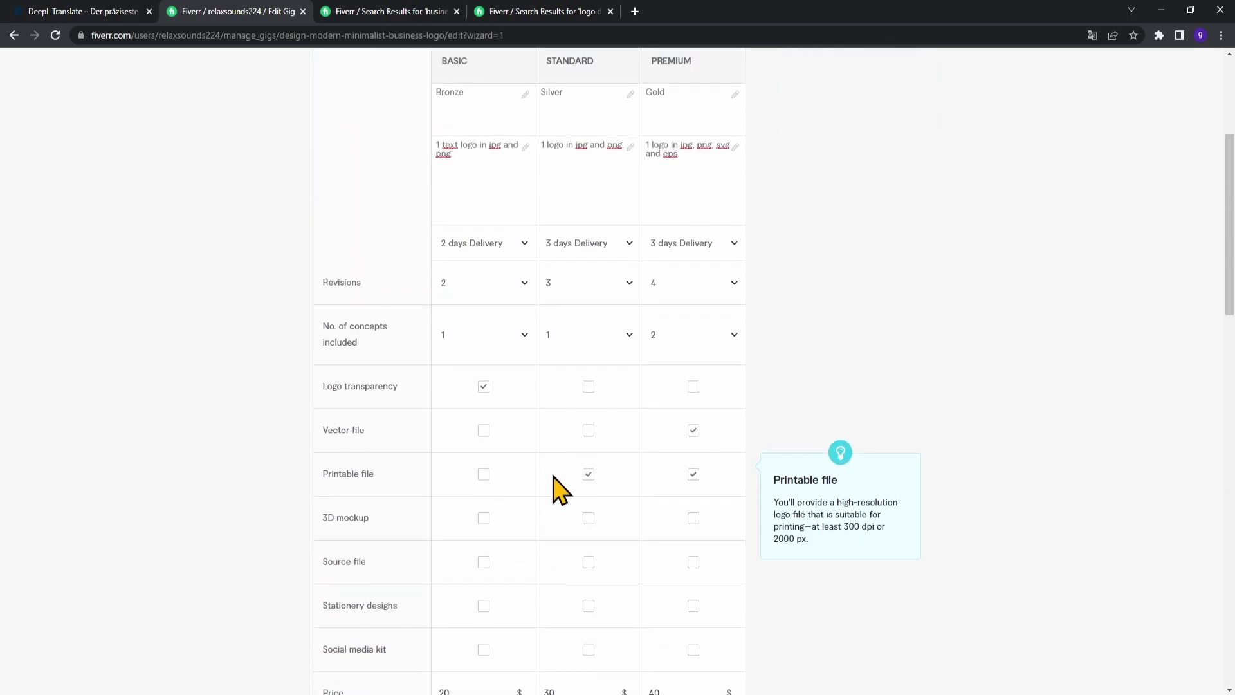
{"action": "scroll", "coordinate": [560, 489], "scroll_direction": "down", "scroll_amount": 2}
{"action": "scroll", "coordinate": [591, 527], "scroll_direction": "down", "scroll_amount": 12}
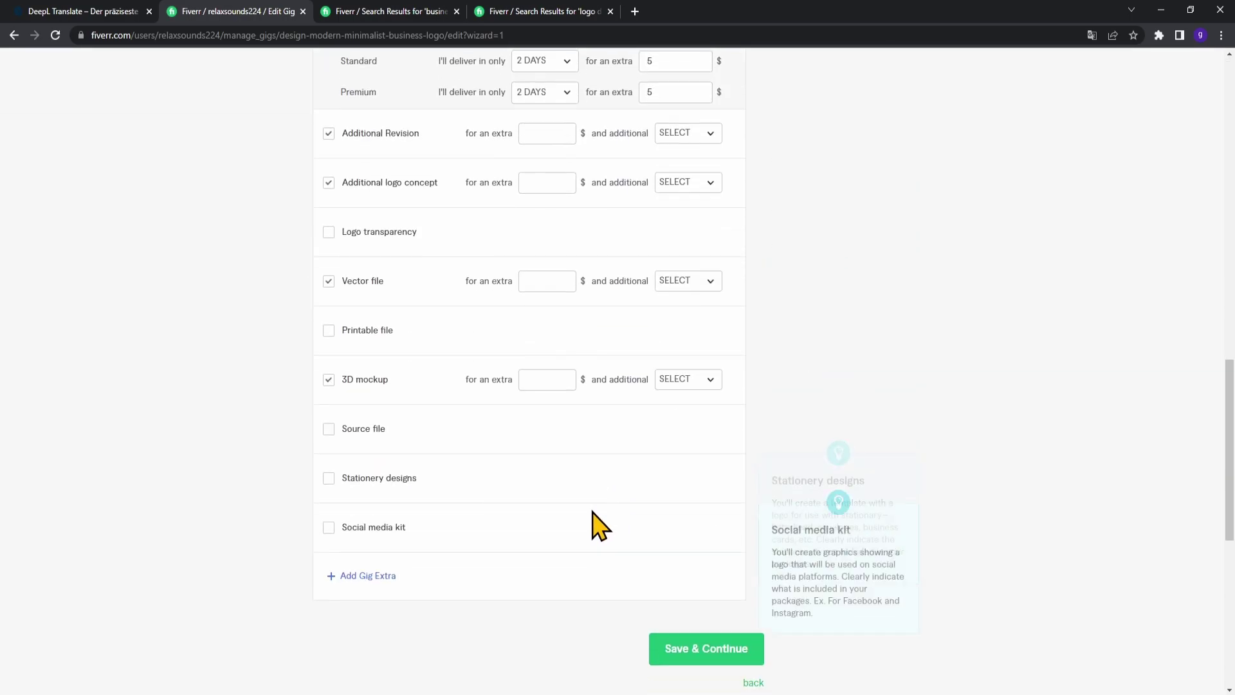
- Price the 3D mockup extra at $10 with 1 additional day
{"action": "left_click", "coordinate": [546, 381]}
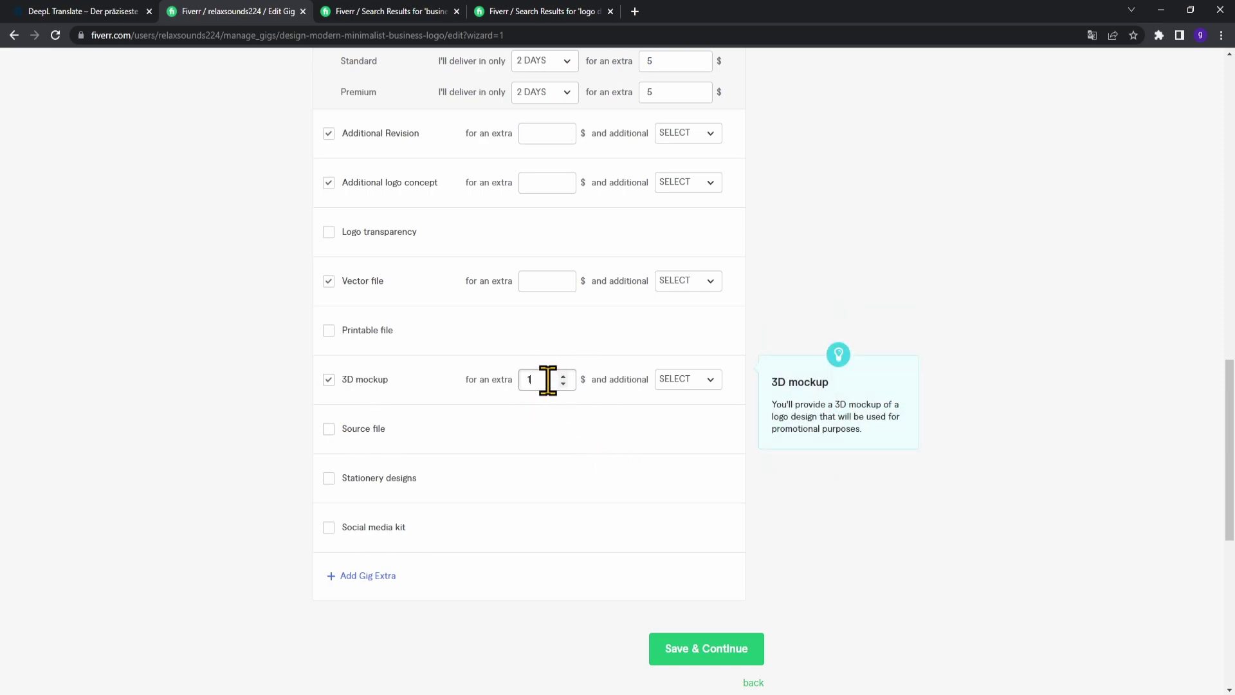
{"action": "left_click", "coordinate": [708, 400]}
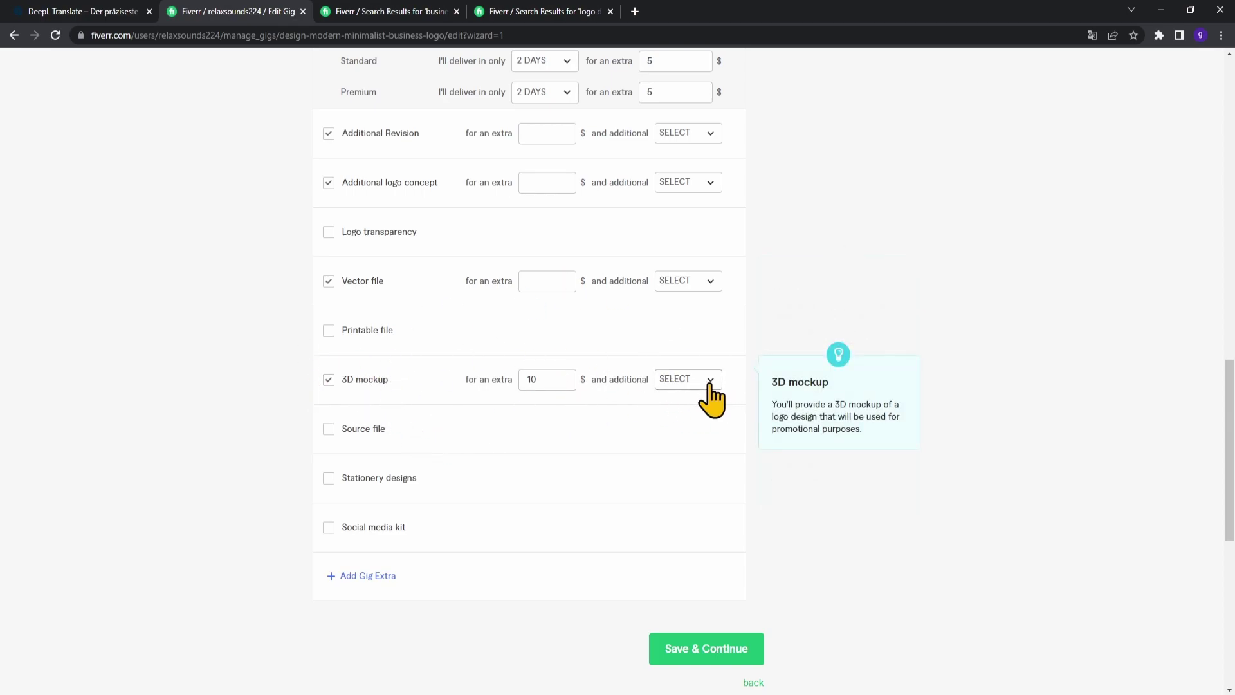
{"action": "left_click", "coordinate": [709, 384]}
{"action": "left_click", "coordinate": [702, 449]}
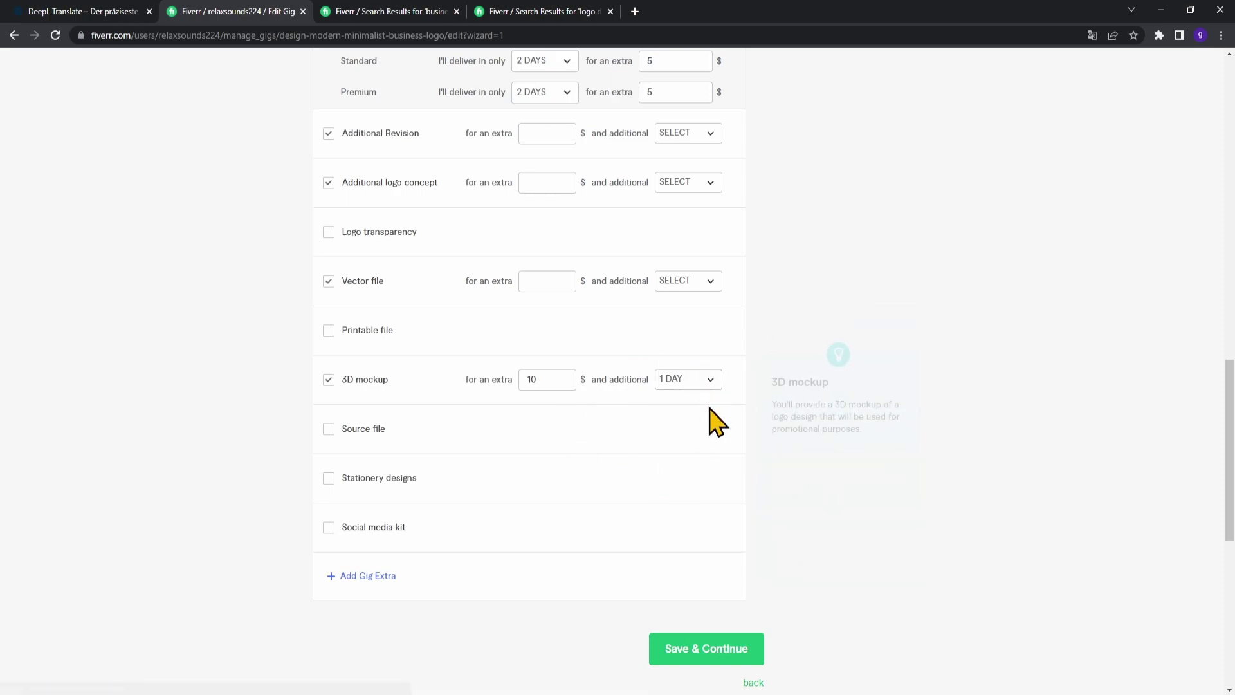
- Examine how the package features in the pricing table relate to the optional extra services
{"action": "scroll", "coordinate": [695, 412], "scroll_direction": "up", "scroll_amount": 1}
{"action": "scroll", "coordinate": [695, 411], "scroll_direction": "up", "scroll_amount": 15}
{"action": "left_click_drag", "start_coordinate": [444, 267], "coordinate": [496, 276]}
{"action": "scroll", "coordinate": [511, 290], "scroll_direction": "down", "scroll_amount": 2}
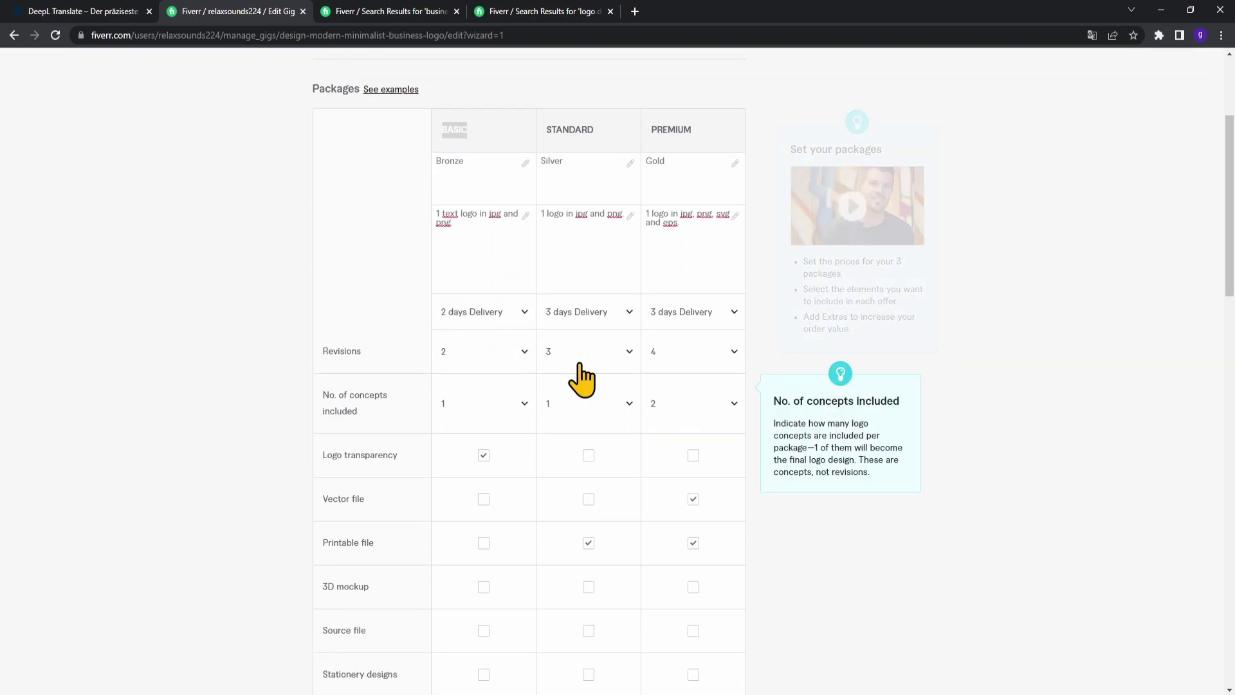
{"action": "scroll", "coordinate": [595, 392], "scroll_direction": "down", "scroll_amount": 10}
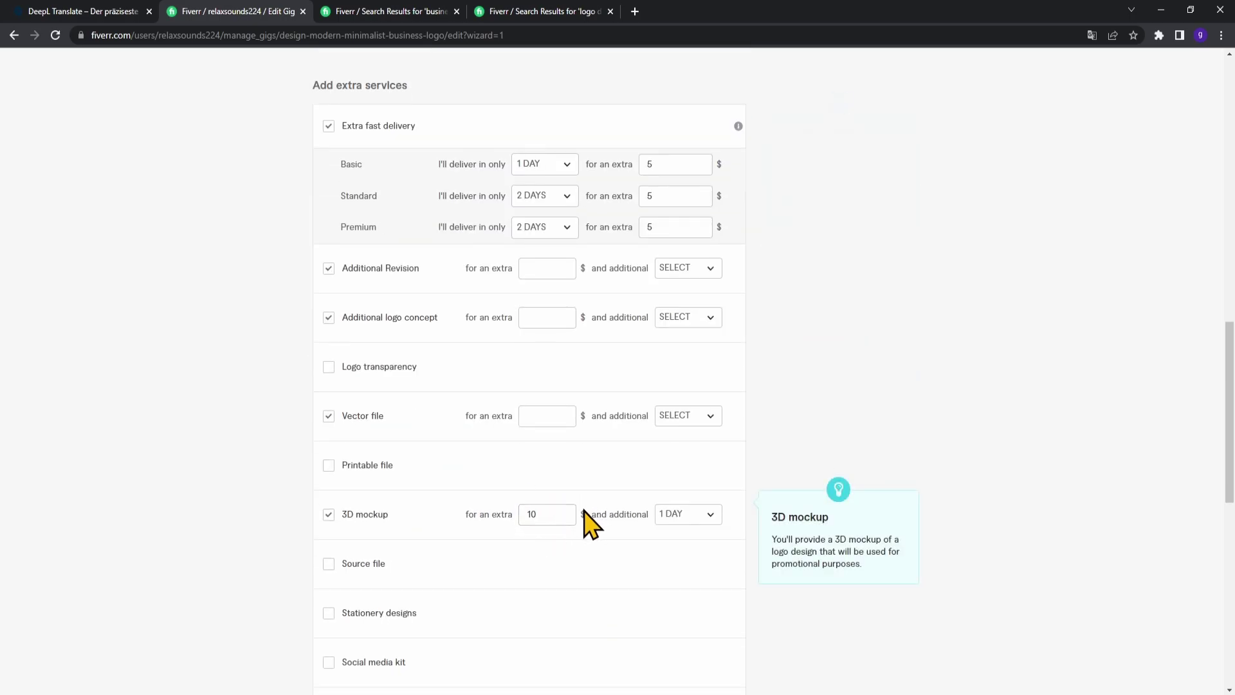
{"action": "scroll", "coordinate": [686, 509], "scroll_direction": "up", "scroll_amount": 10}
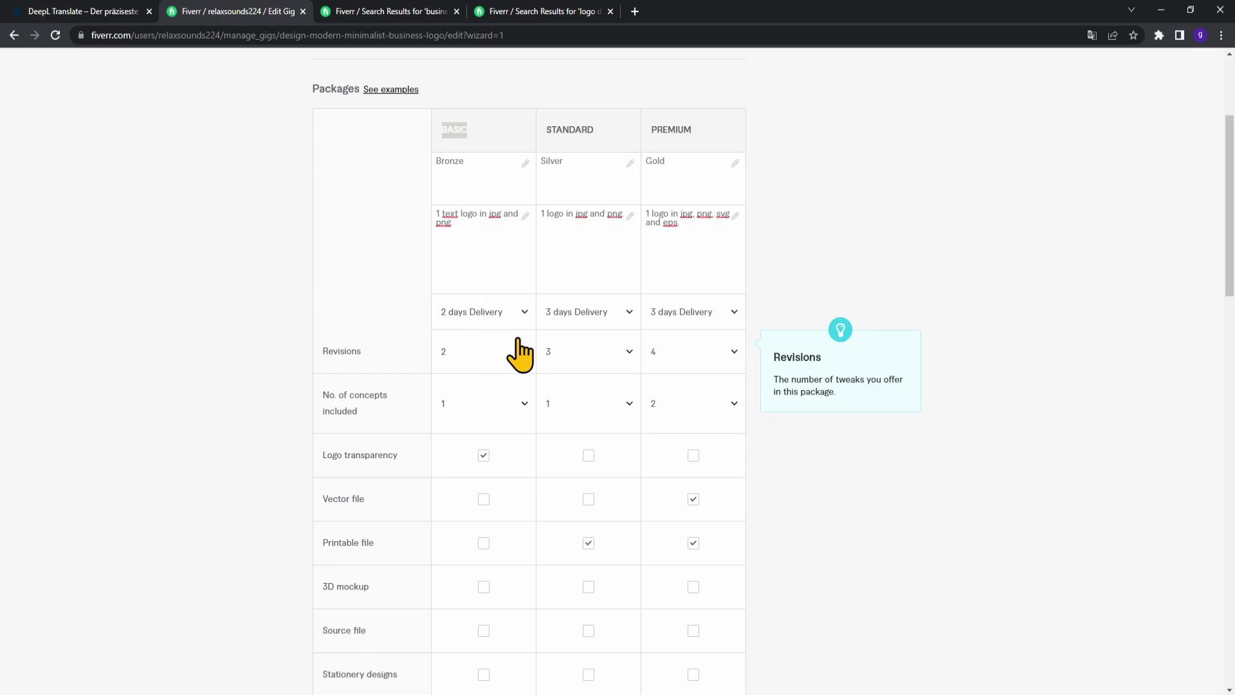
{"action": "scroll", "coordinate": [601, 438], "scroll_direction": "down", "scroll_amount": 2}
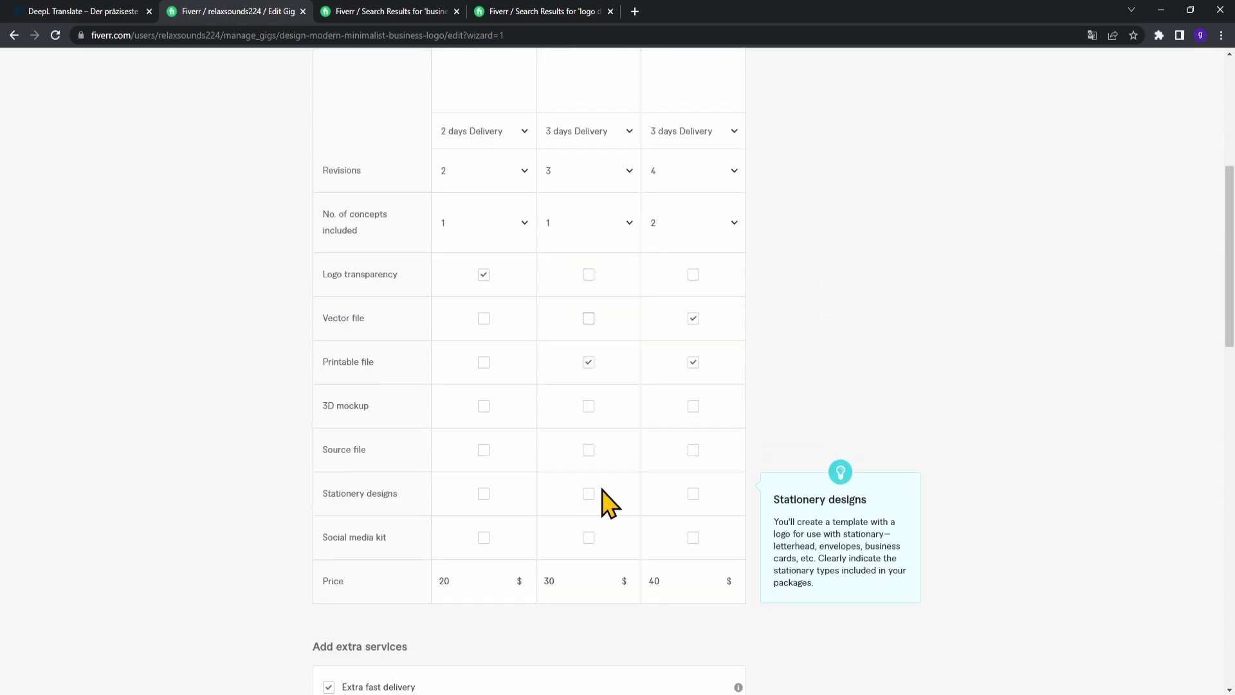
{"action": "scroll", "coordinate": [611, 502], "scroll_direction": "down", "scroll_amount": 10}
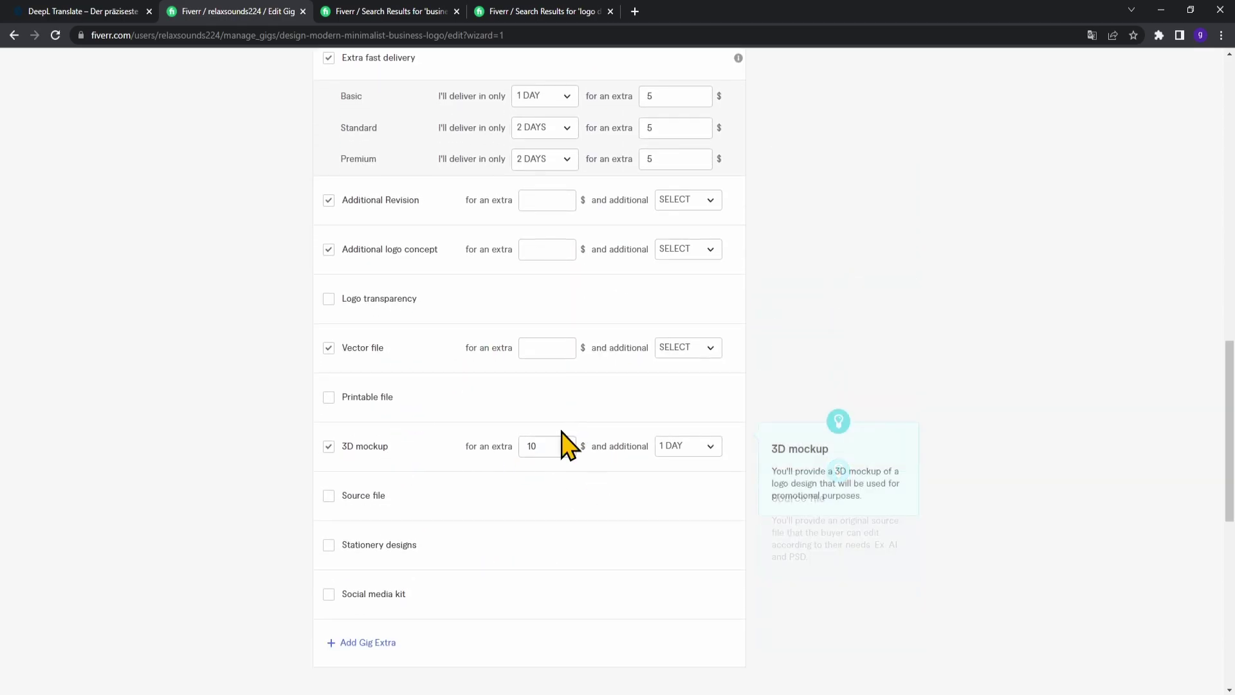
- Add two custom gig extras and try out the title, description, price and additional-days fields of the first one
{"action": "scroll", "coordinate": [569, 443], "scroll_direction": "down", "scroll_amount": 3}
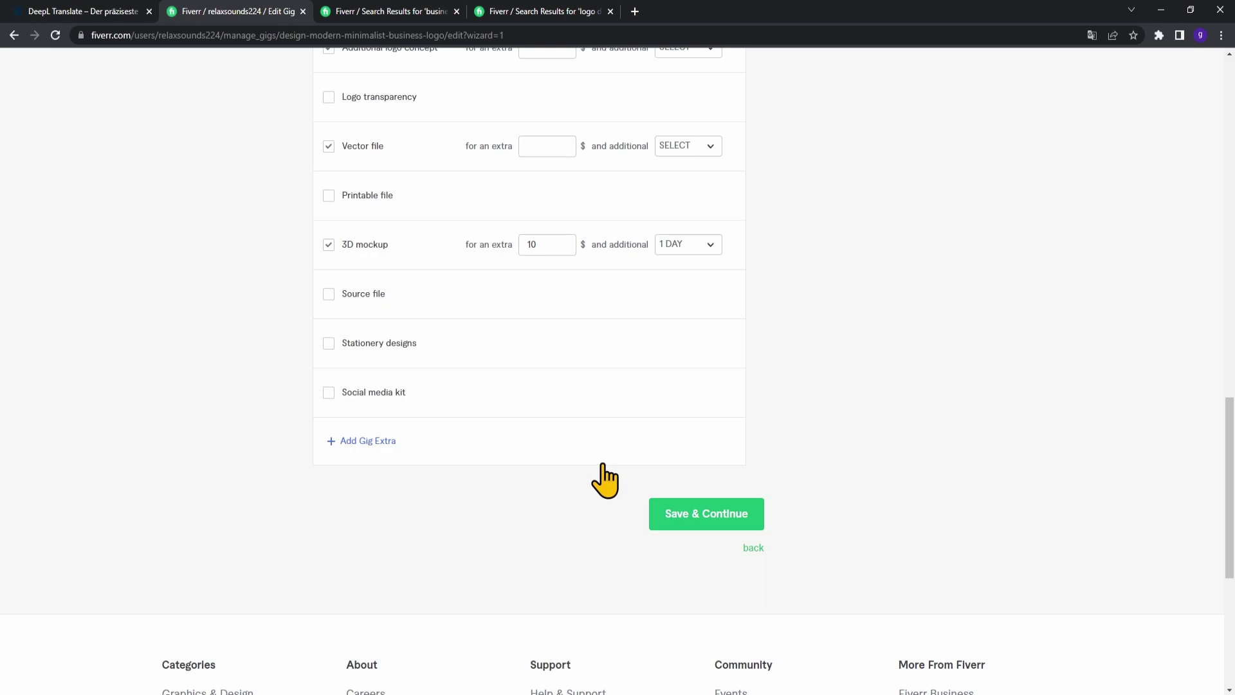
{"action": "scroll", "coordinate": [604, 481], "scroll_direction": "up", "scroll_amount": 2}
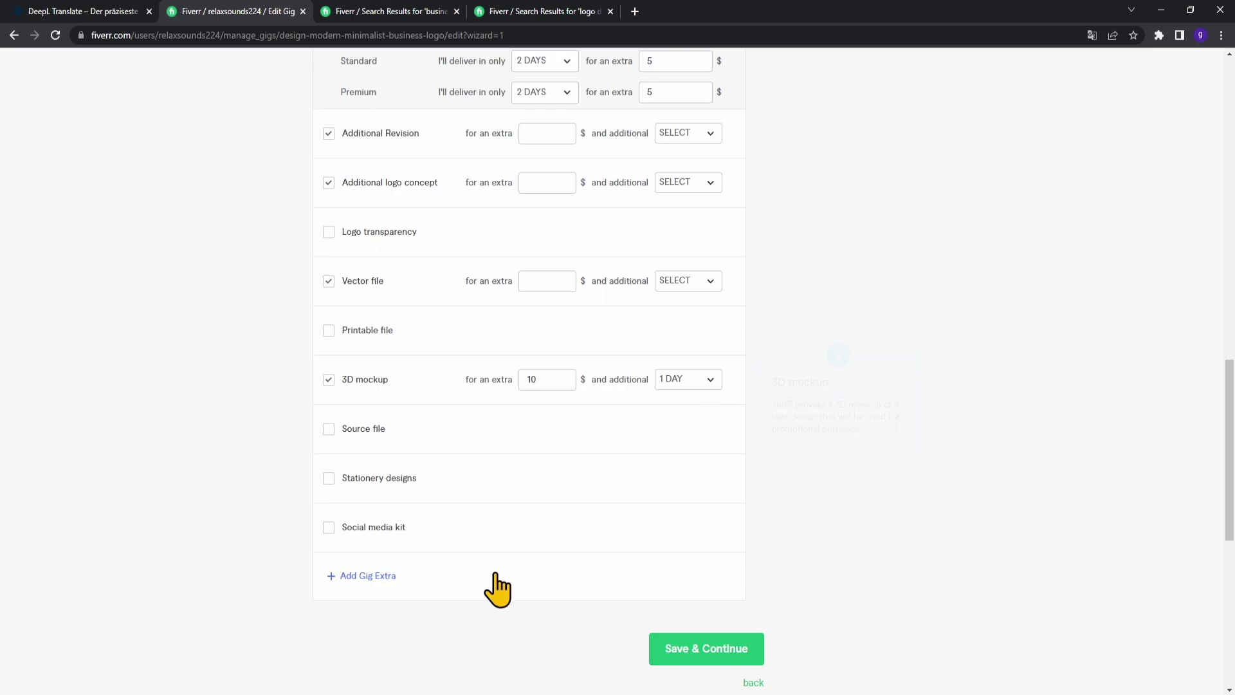
{"action": "scroll", "coordinate": [450, 576], "scroll_direction": "down", "scroll_amount": 2}
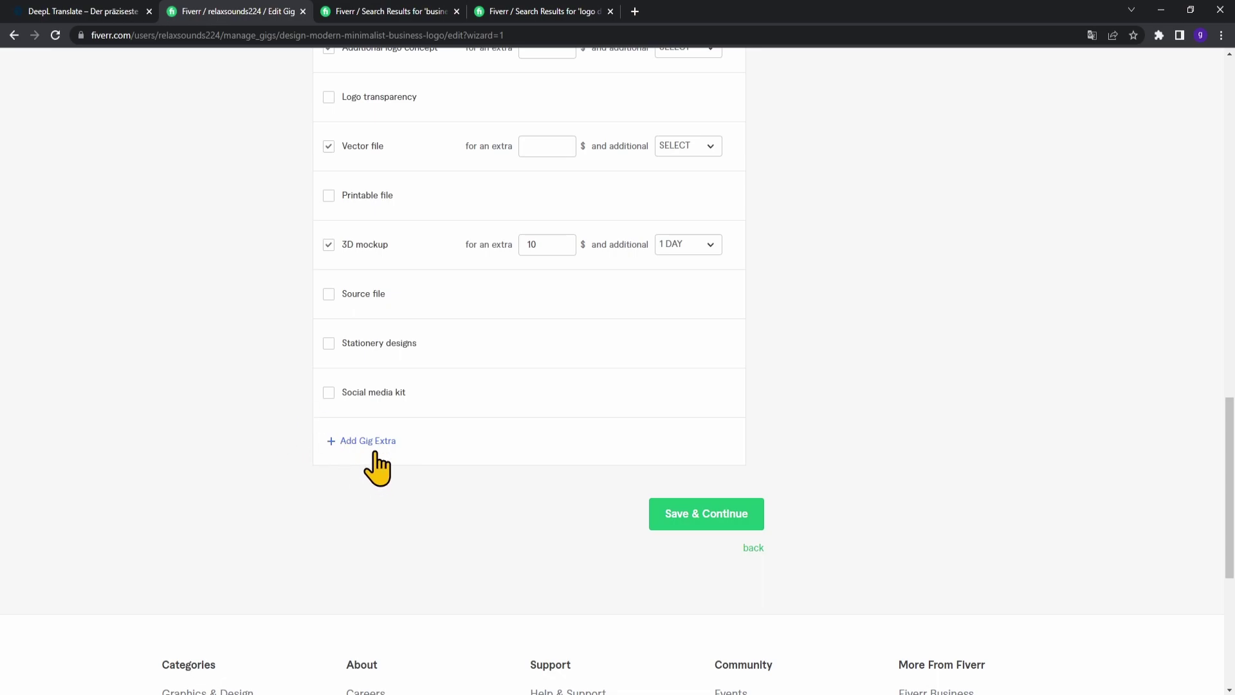
{"action": "left_click", "coordinate": [355, 441]}
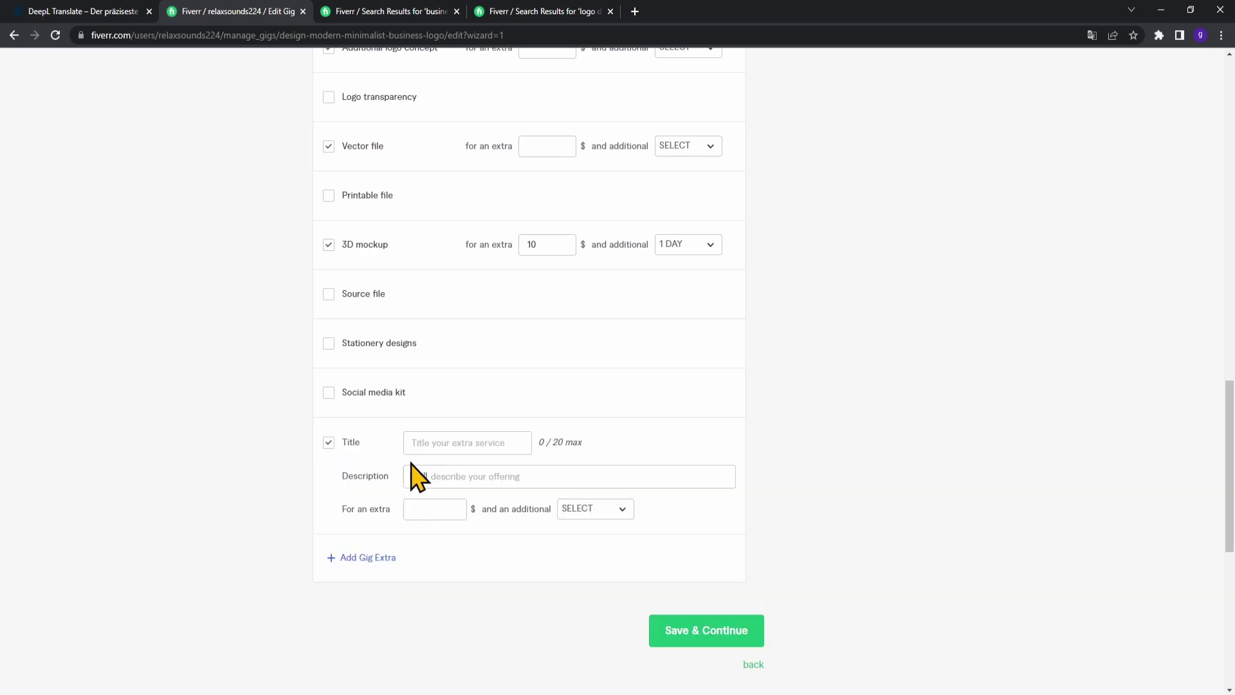
{"action": "left_click", "coordinate": [466, 444]}
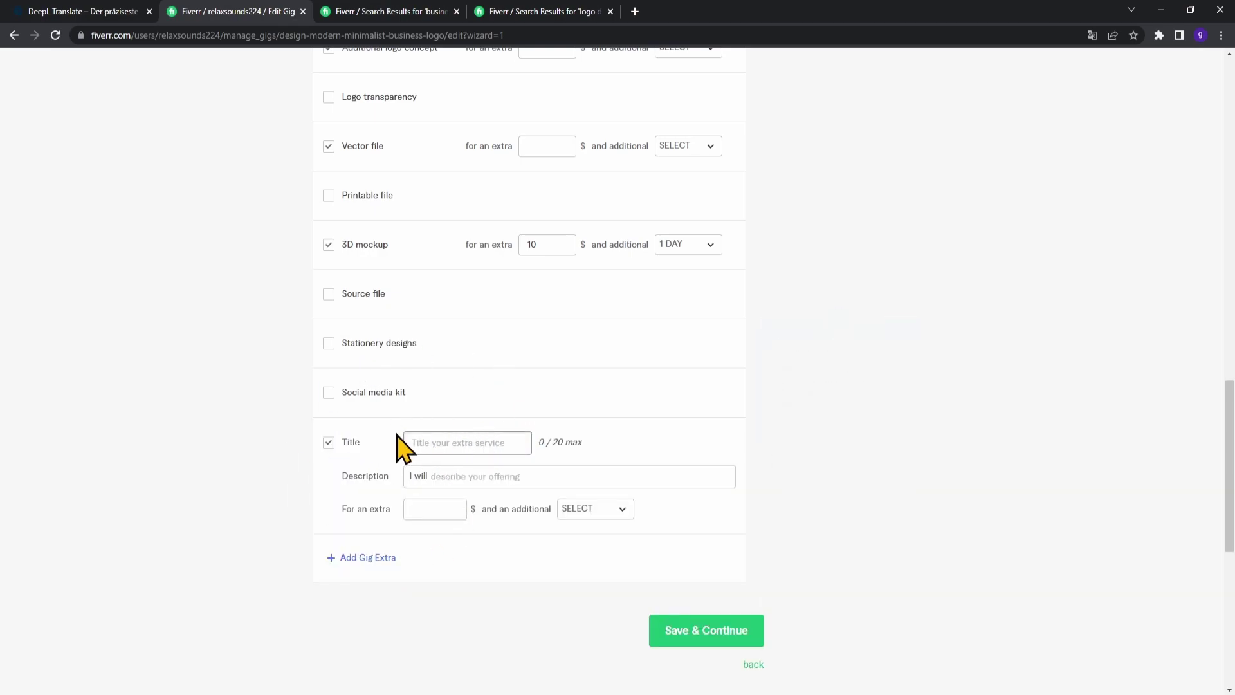
{"action": "left_click", "coordinate": [490, 479]}
{"action": "left_click", "coordinate": [415, 509]}
{"action": "left_click", "coordinate": [417, 552]}
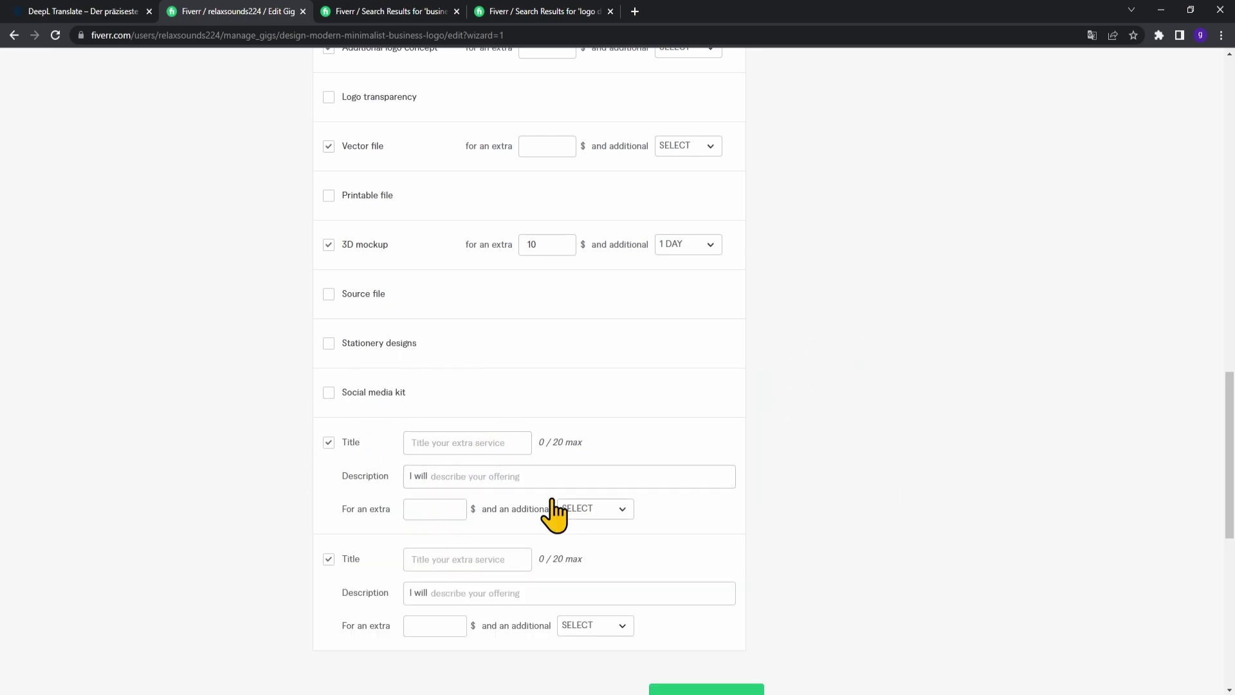
{"action": "left_click", "coordinate": [588, 509]}
- Deselect the Vector file, Additional logo concept and Additional Revision extras, and save the pricing to continue to Description & FAQ
{"action": "scroll", "coordinate": [596, 419], "scroll_direction": "up", "scroll_amount": 2}
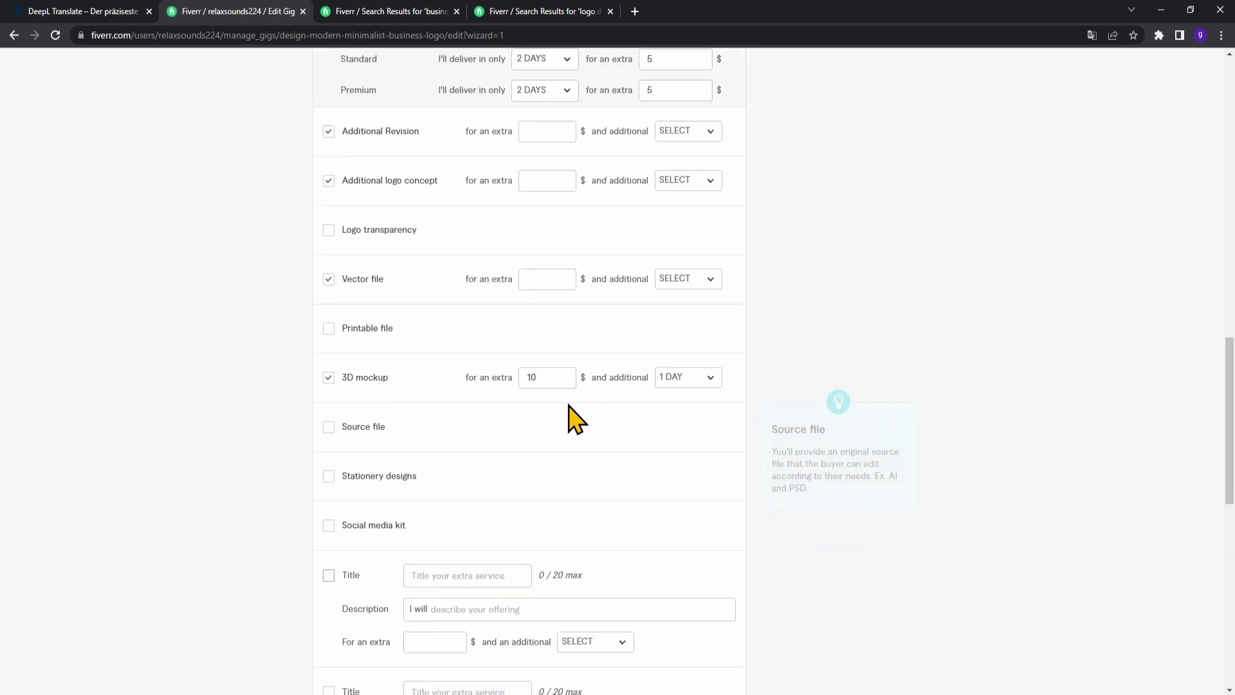
{"action": "left_click", "coordinate": [331, 282]}
{"action": "left_click", "coordinate": [329, 183]}
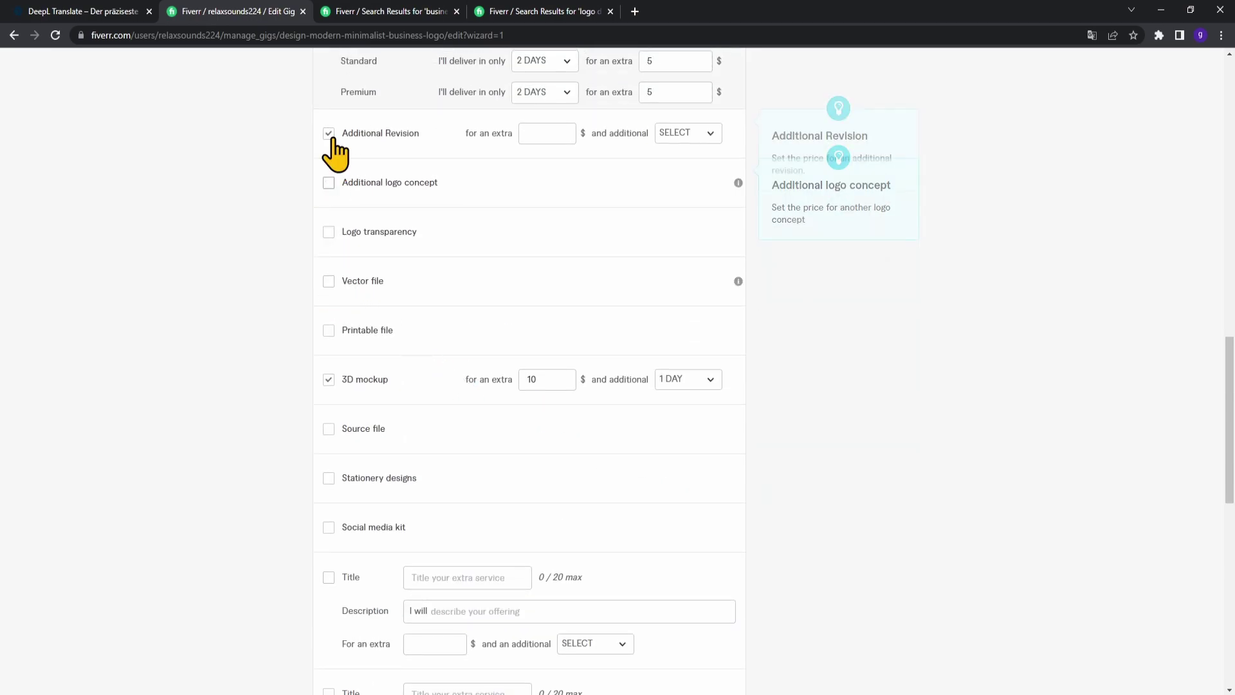
{"action": "left_click", "coordinate": [329, 134]}
{"action": "scroll", "coordinate": [617, 411], "scroll_direction": "up", "scroll_amount": 3}
{"action": "scroll", "coordinate": [546, 524], "scroll_direction": "down", "scroll_amount": 11}
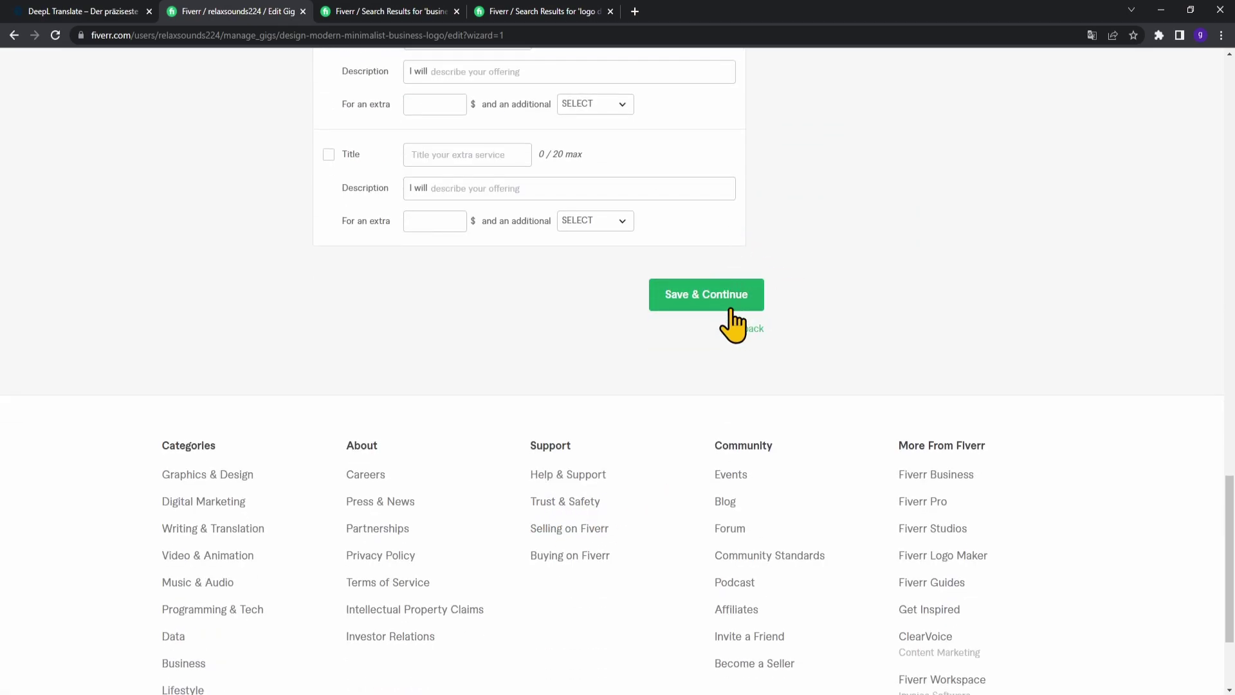
{"action": "left_click", "coordinate": [695, 304]}
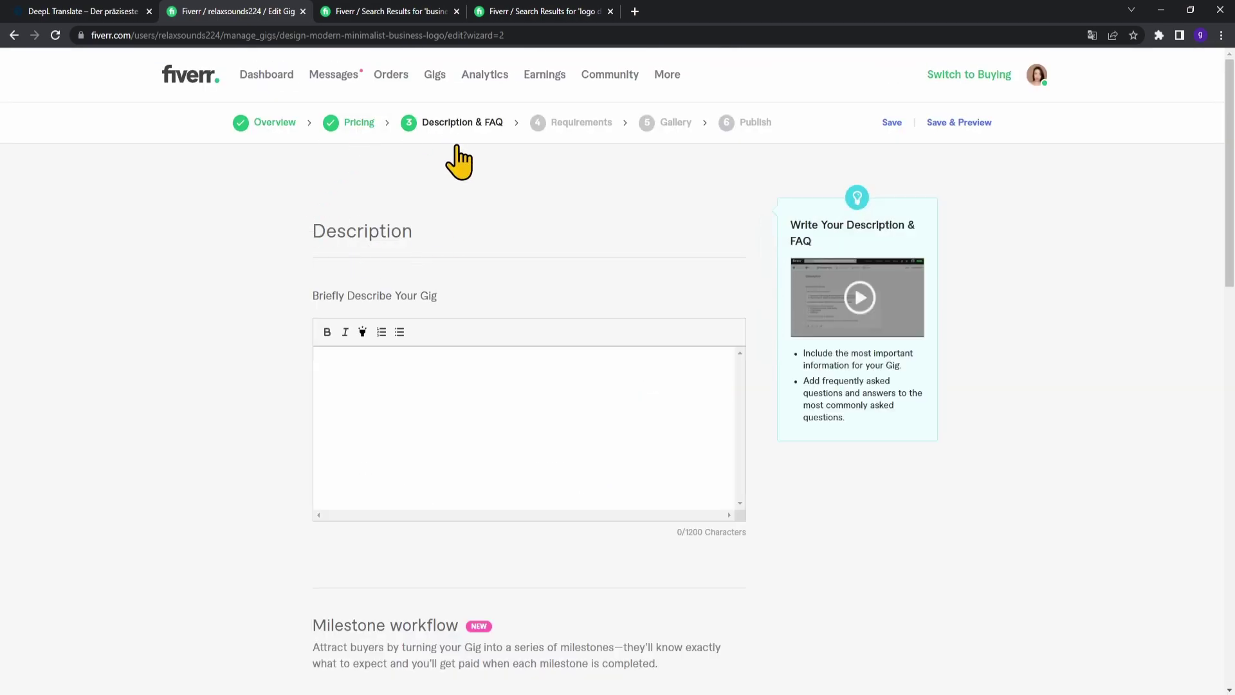
- Examine the gig description section and the search suggestions related to "logo design" as keyword ideas
{"action": "left_click_drag", "start_coordinate": [415, 233], "coordinate": [323, 230]}
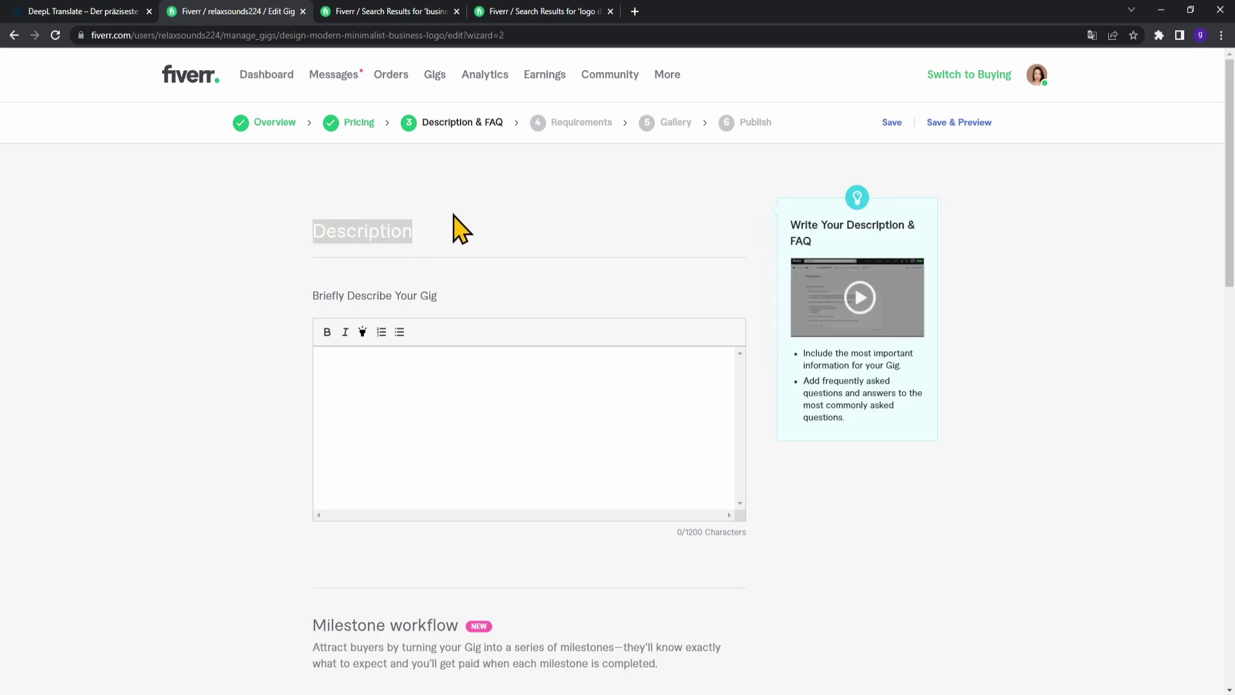
{"action": "left_click", "coordinate": [524, 239]}
{"action": "scroll", "coordinate": [581, 326], "scroll_direction": "down", "scroll_amount": 1}
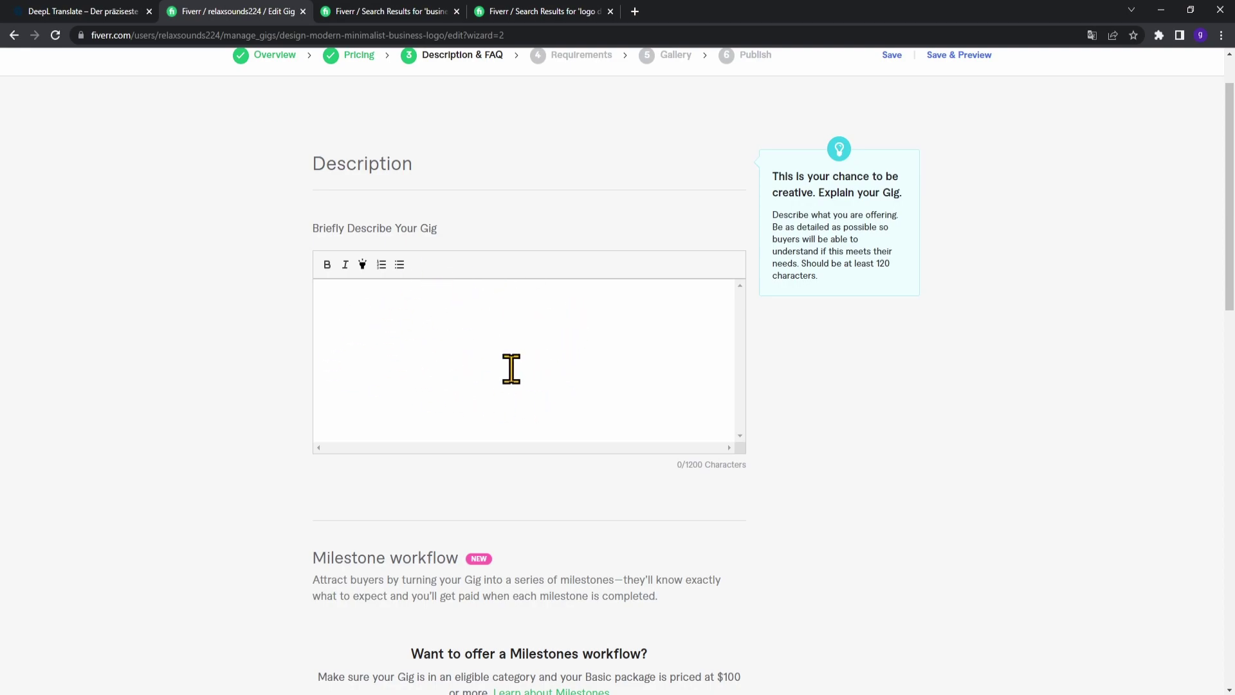
{"action": "left_click", "coordinate": [558, 13]}
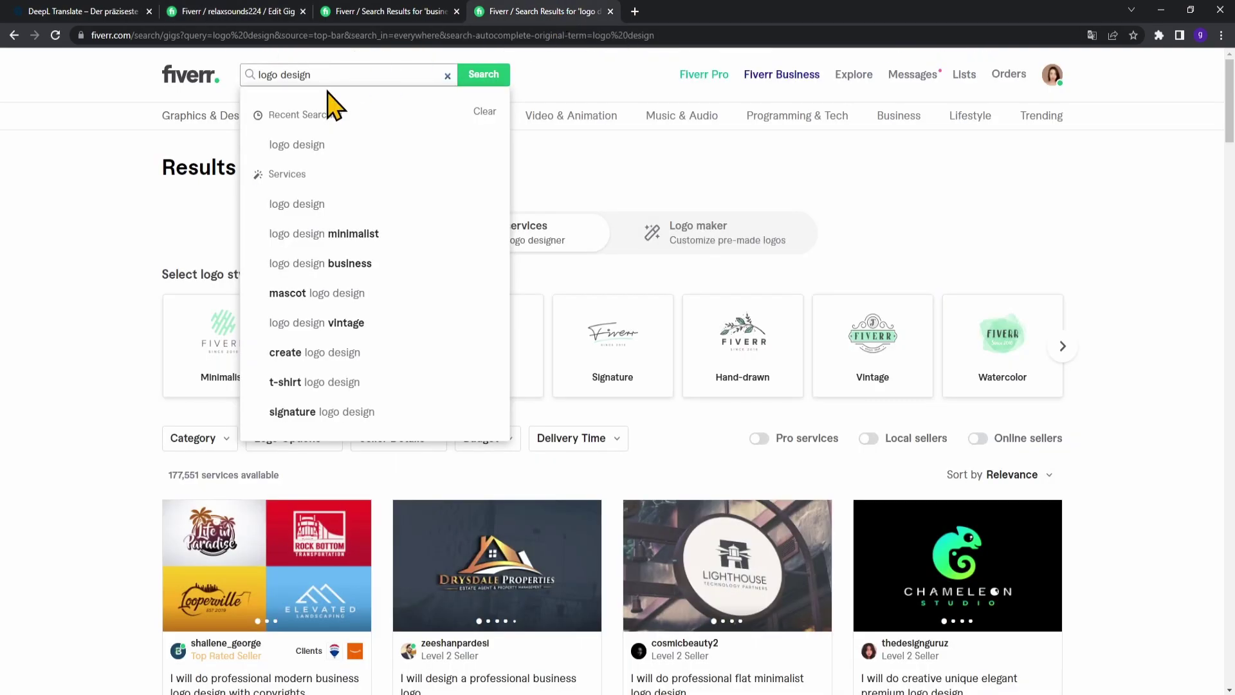
{"action": "left_click_drag", "start_coordinate": [350, 75], "coordinate": [215, 91]}
{"action": "left_click", "coordinate": [593, 77]}
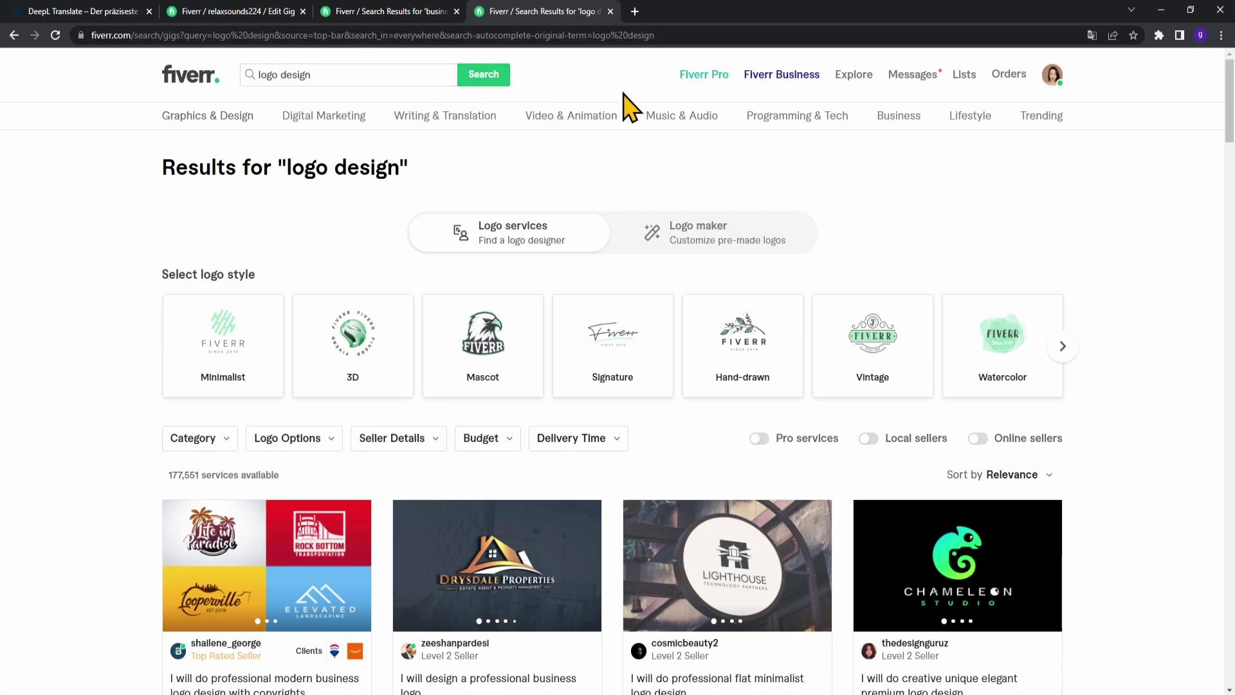
{"action": "mouse_move", "coordinate": [647, 119]}
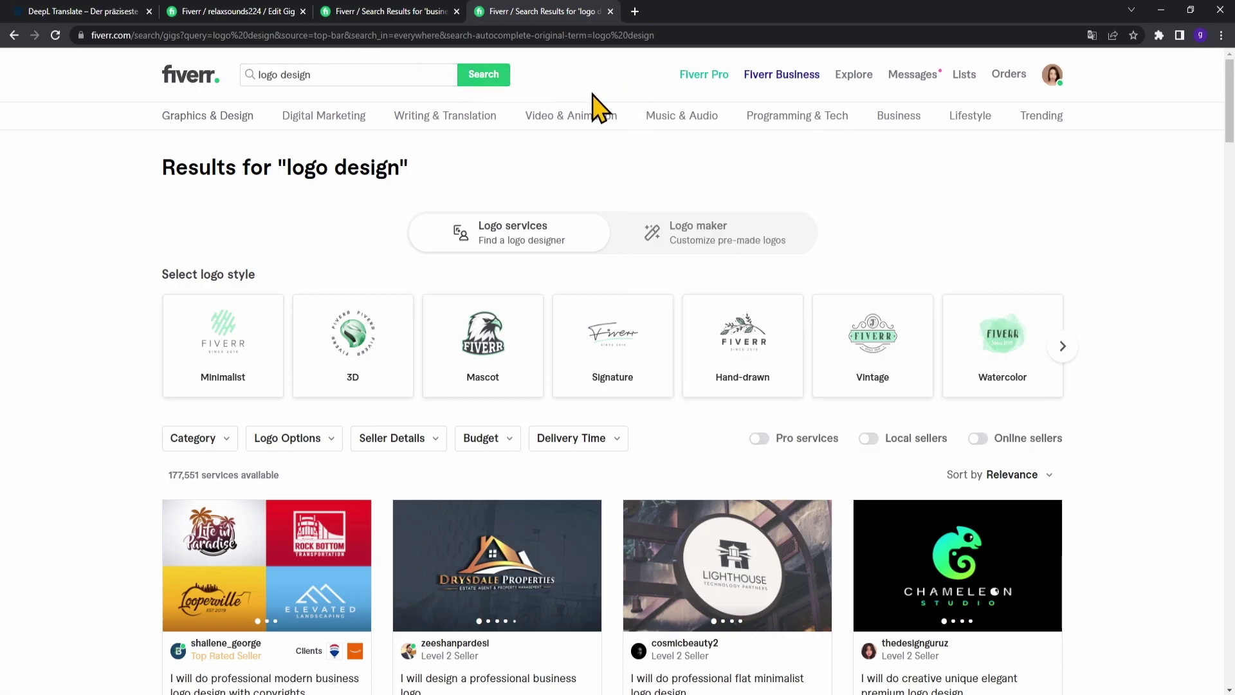
{"action": "left_click", "coordinate": [361, 79]}
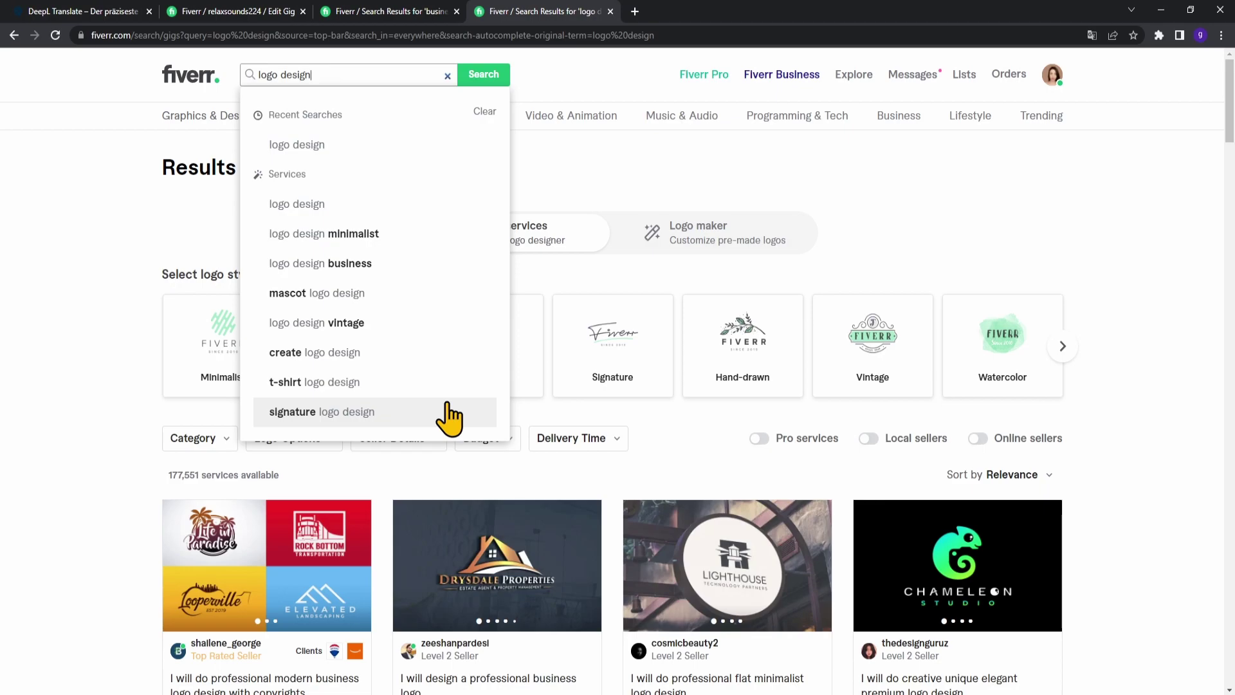
{"action": "left_click", "coordinate": [386, 12]}
{"action": "left_click", "coordinate": [264, 12]}
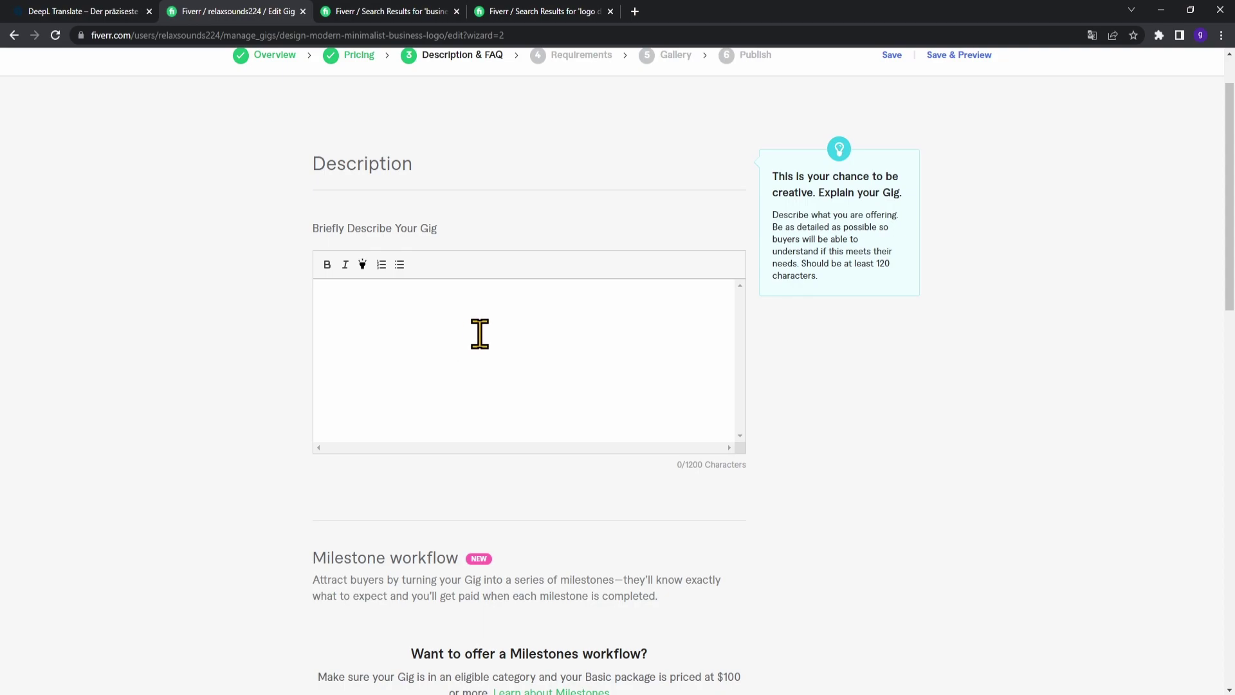
- Enter "business logo" as the Fiverr search term to view its related keyword suggestions
{"action": "left_click", "coordinate": [557, 12]}
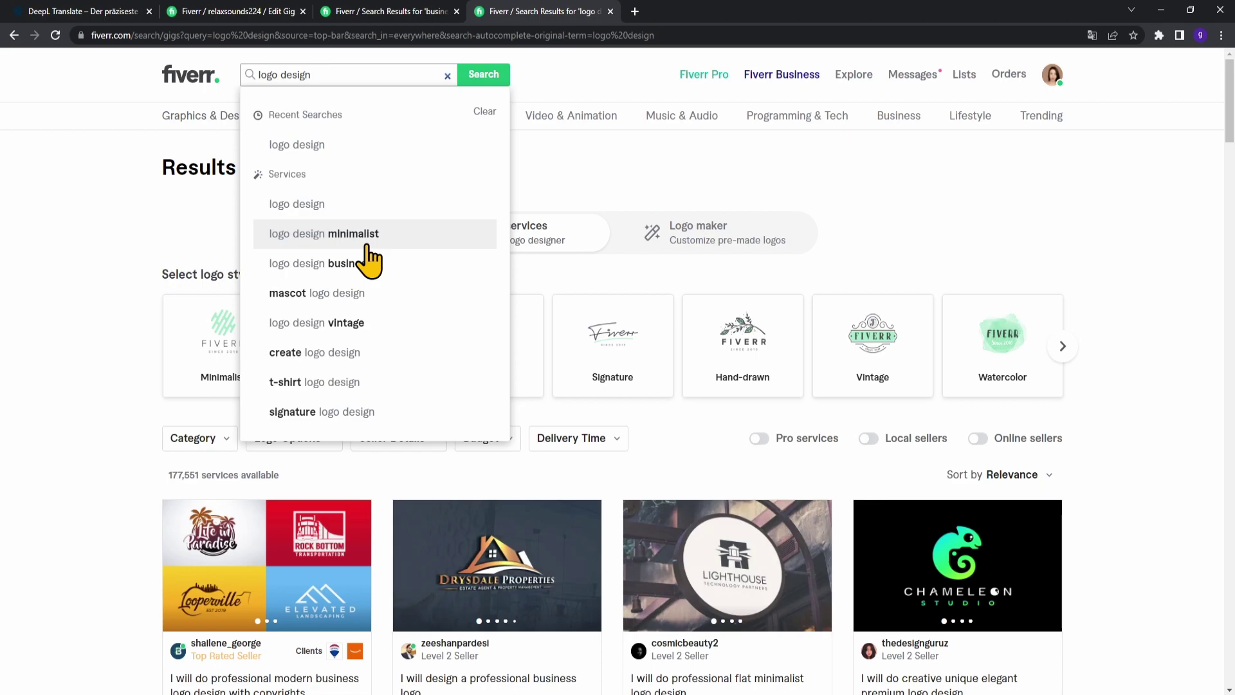
{"action": "key", "text": "ctrl+a"}
{"action": "type", "text": "business logo"}
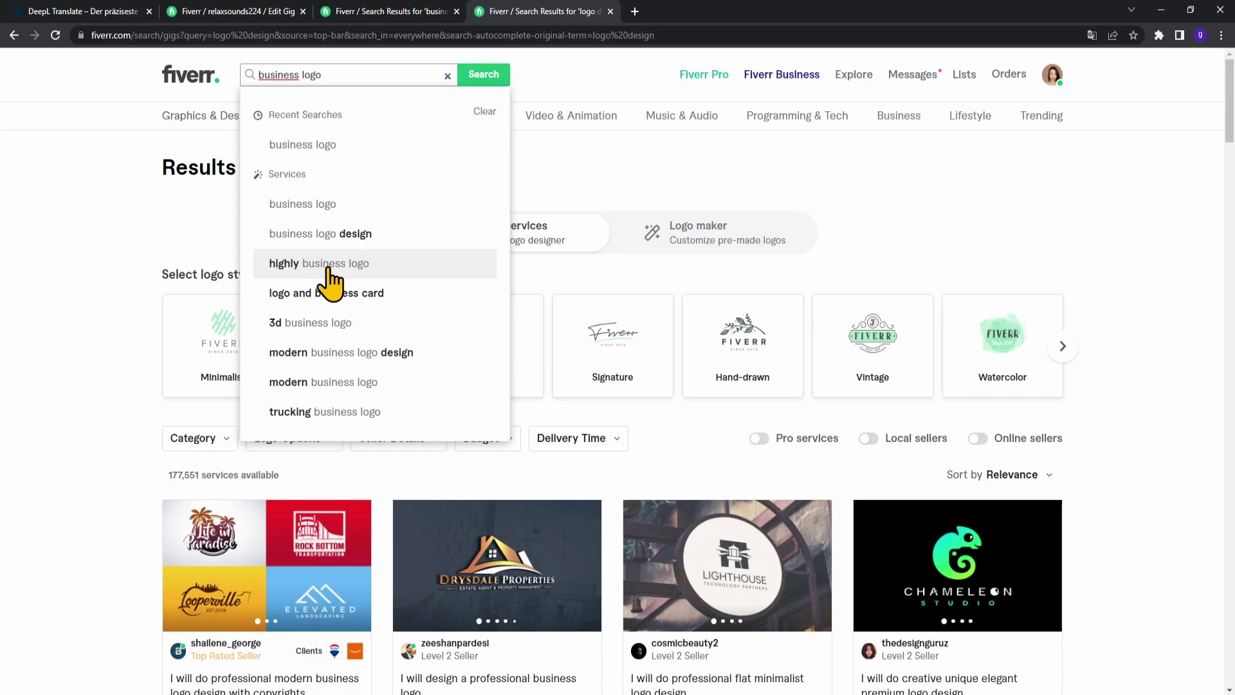
- Paste the numbered German outline into the gig description, starting with "1.Kleine Produktbeschreibung + den leser catchen" and "2.Angebote aufzählen"
{"action": "left_click", "coordinate": [266, 14]}
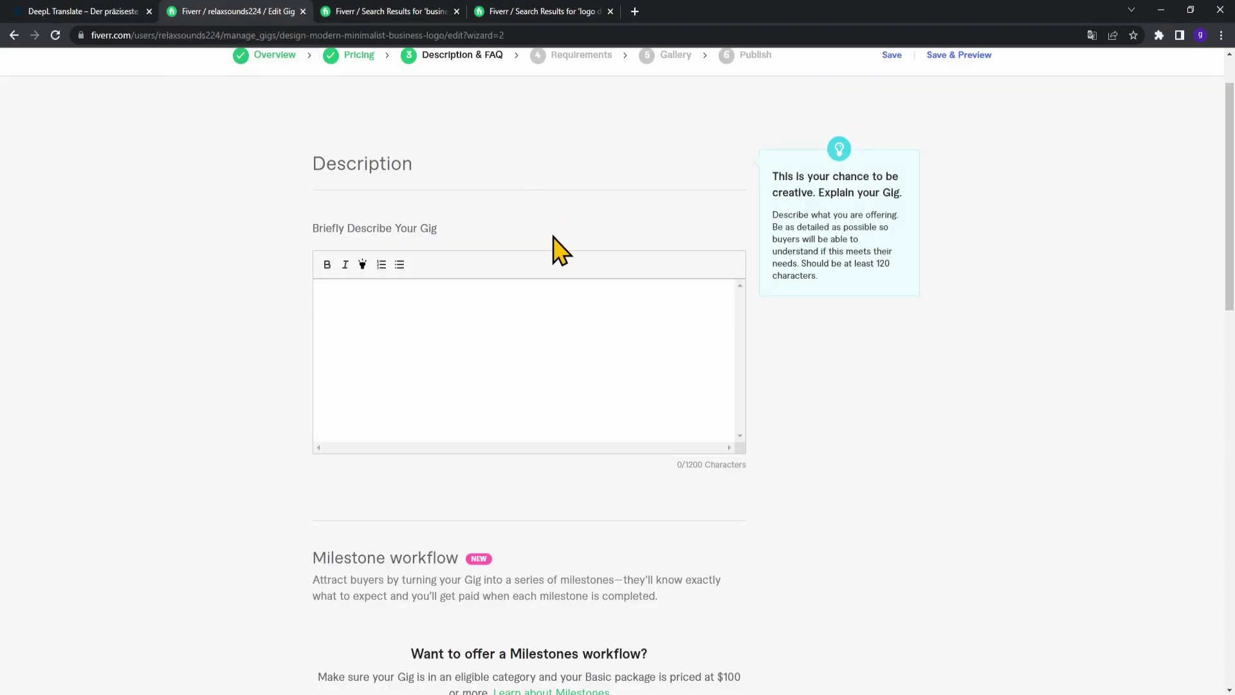
{"action": "left_click", "coordinate": [452, 323]}
{"action": "key", "text": "ctrl+v"}
{"action": "scroll", "coordinate": [503, 391], "scroll_direction": "up", "scroll_amount": 3}
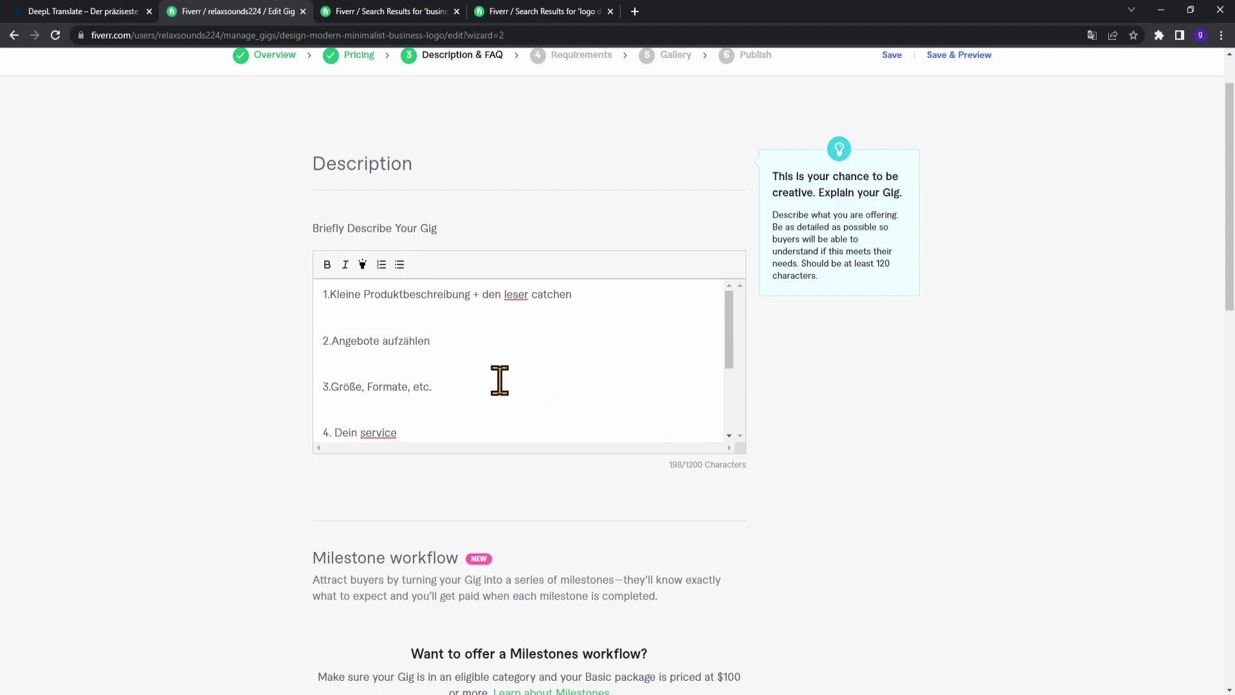
- Search Fiverr for "business logo" and open the gig offering professional modern business logo design with copyrights
{"action": "left_click", "coordinate": [552, 13]}
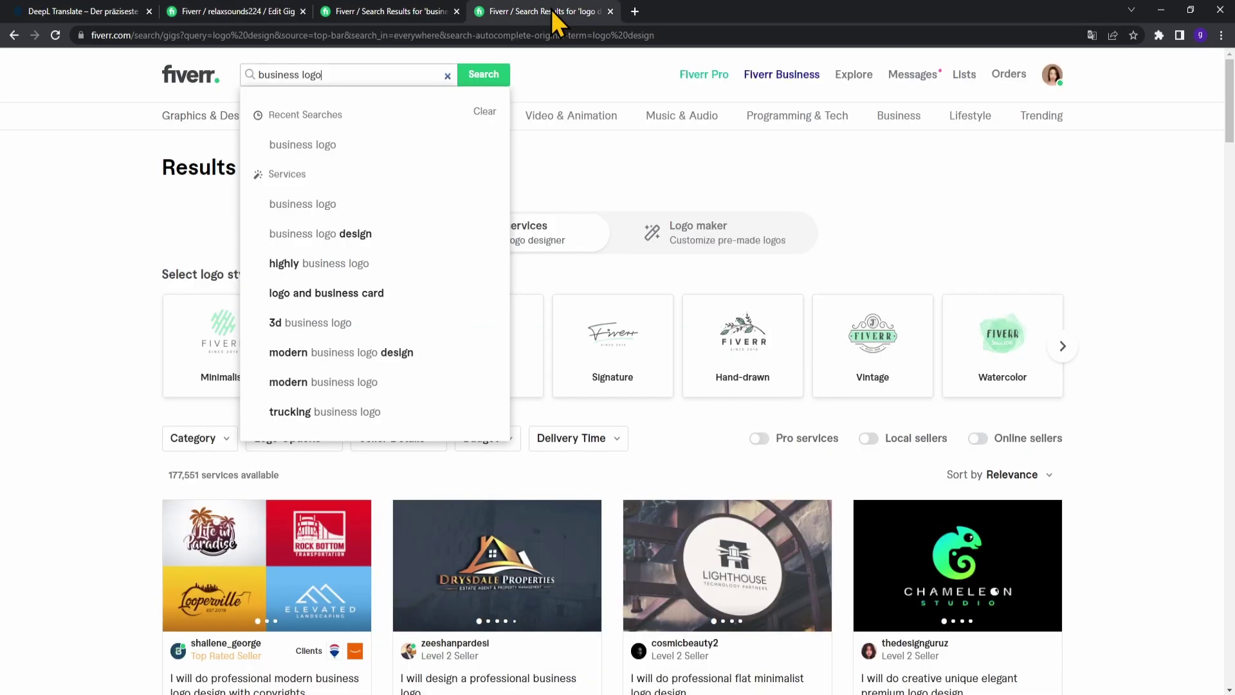
{"action": "left_click", "coordinate": [481, 74]}
{"action": "scroll", "coordinate": [521, 424], "scroll_direction": "down", "scroll_amount": 3}
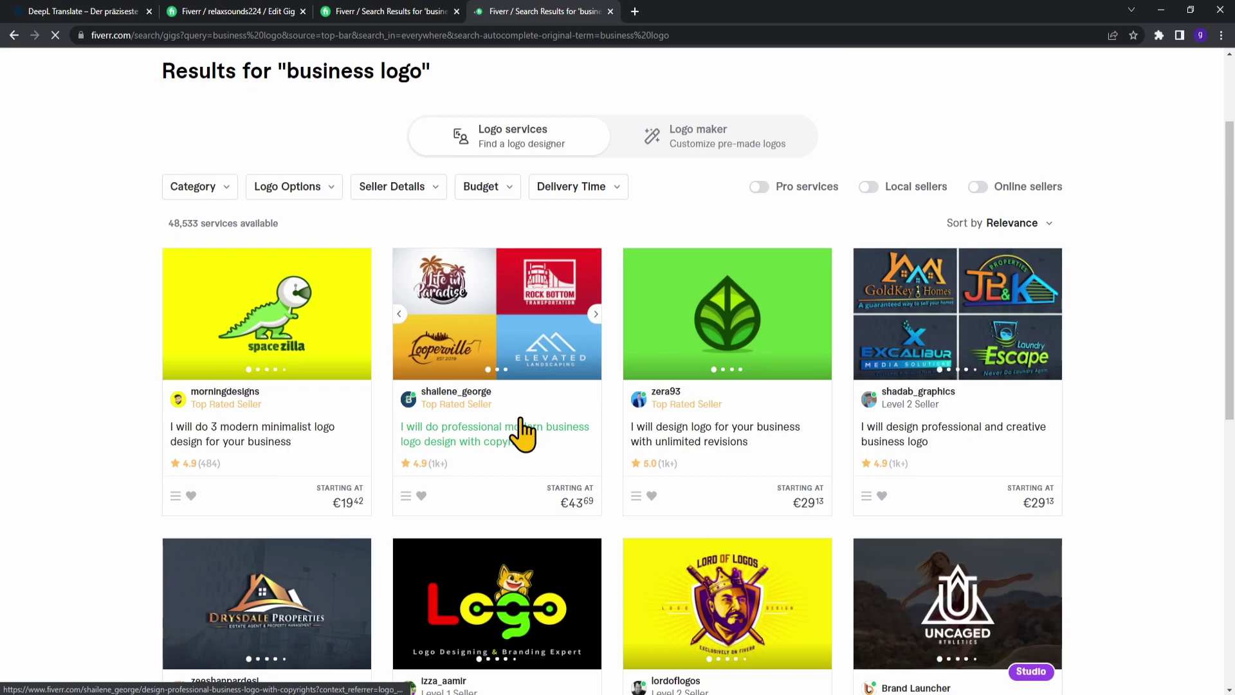
{"action": "left_click", "coordinate": [522, 316]}
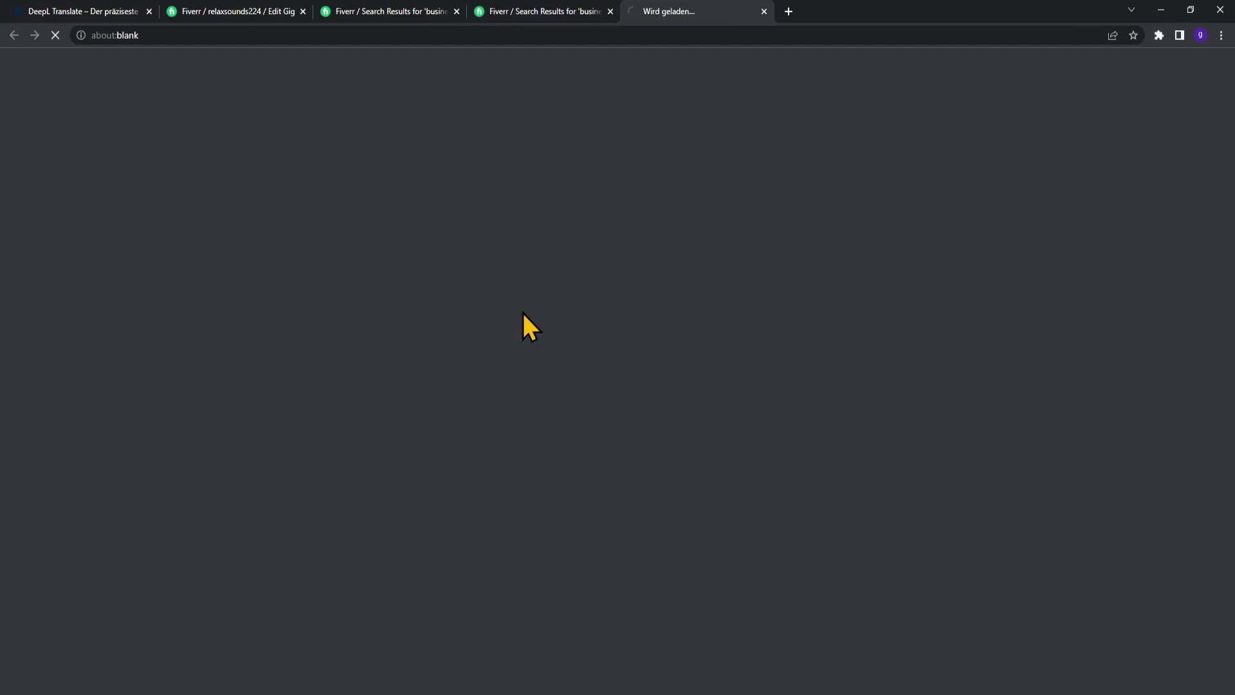
- Examine how the competitor's About This Gig text is structured, especially the "Why Us?" heading and its checkmarked list of benefits
{"action": "scroll", "coordinate": [489, 495], "scroll_direction": "down", "scroll_amount": 10}
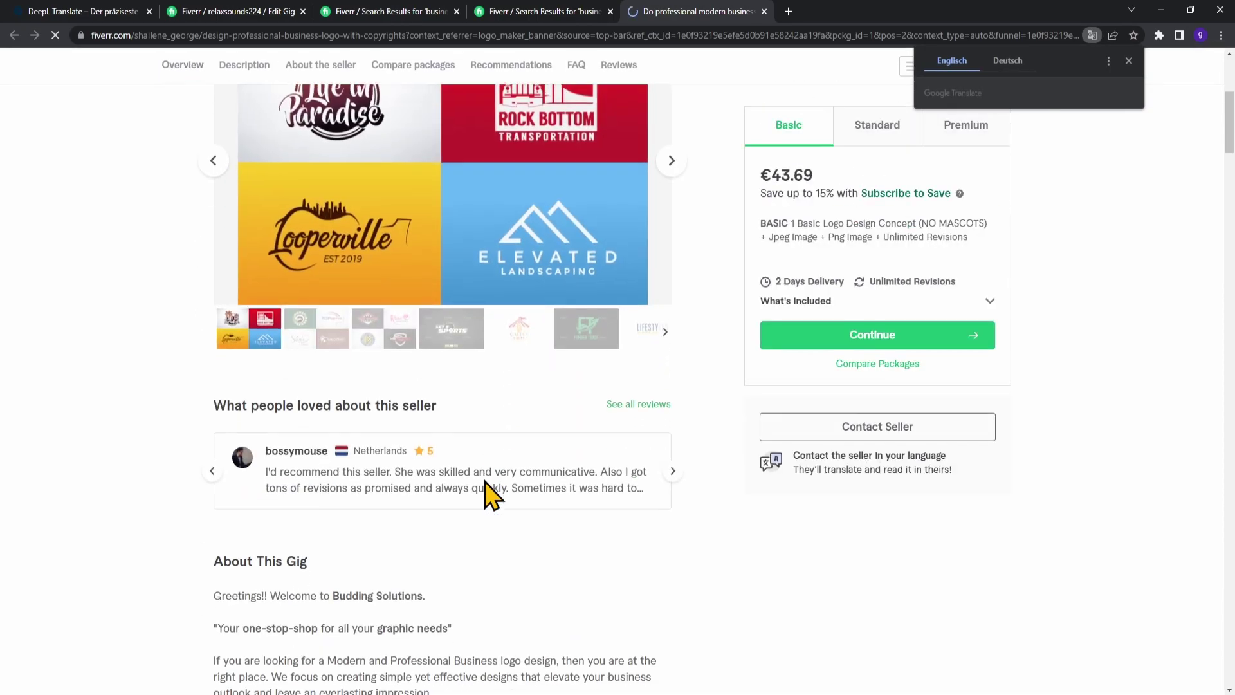
{"action": "scroll", "coordinate": [490, 551], "scroll_direction": "down", "scroll_amount": 3}
{"action": "scroll", "coordinate": [353, 229], "scroll_direction": "up", "scroll_amount": 3}
{"action": "scroll", "coordinate": [386, 238], "scroll_direction": "down", "scroll_amount": 3}
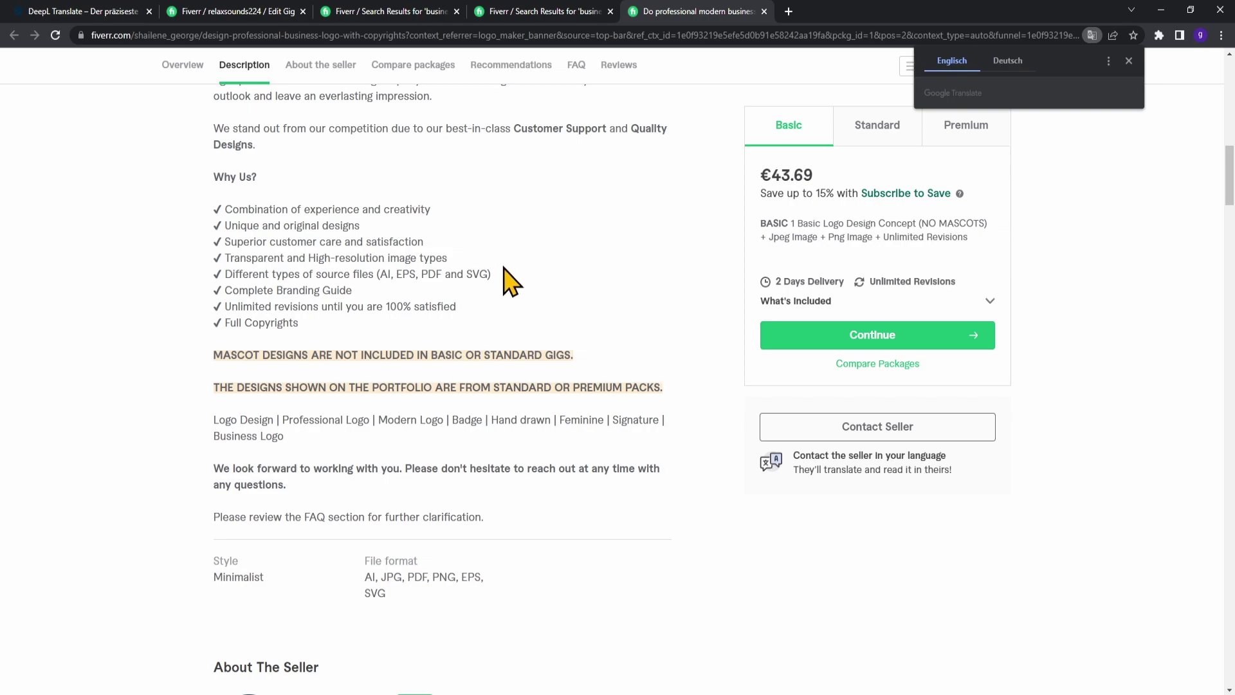
{"action": "scroll", "coordinate": [372, 389], "scroll_direction": "down", "scroll_amount": 2}
{"action": "scroll", "coordinate": [365, 379], "scroll_direction": "up", "scroll_amount": 1}
{"action": "scroll", "coordinate": [281, 267], "scroll_direction": "up", "scroll_amount": 1}
{"action": "left_click_drag", "start_coordinate": [283, 247], "coordinate": [254, 254]}
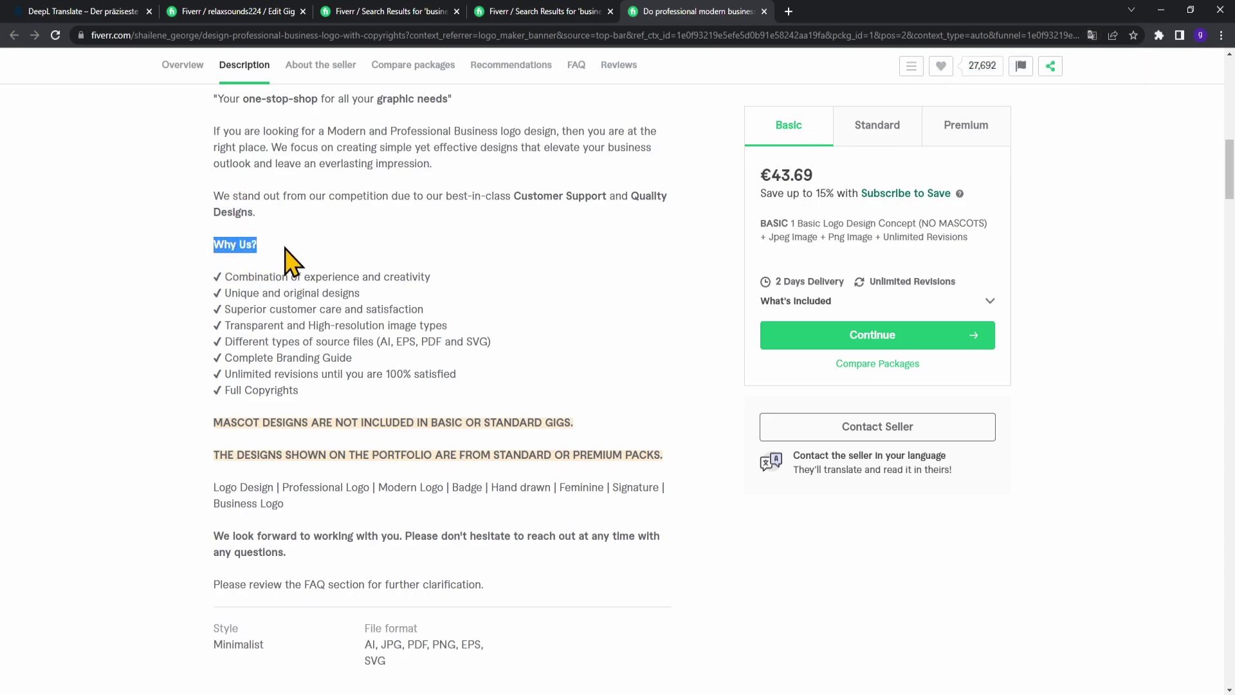
{"action": "left_click_drag", "start_coordinate": [226, 276], "coordinate": [377, 404]}
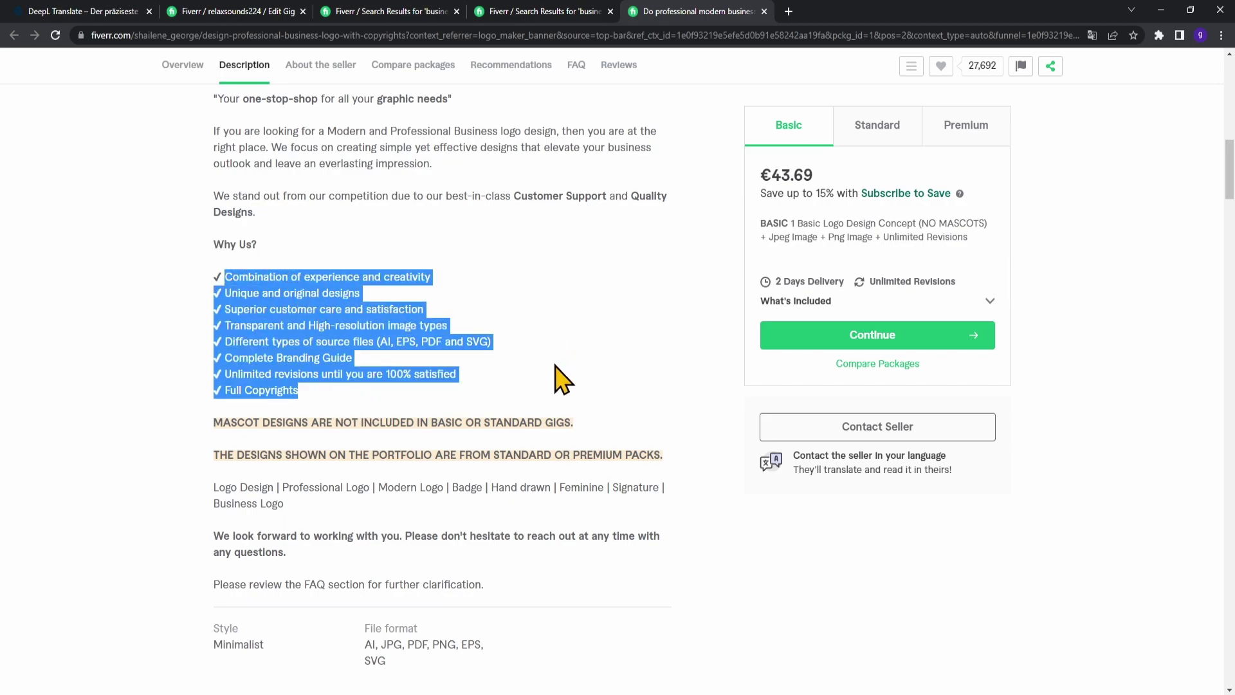
{"action": "left_click", "coordinate": [579, 284]}
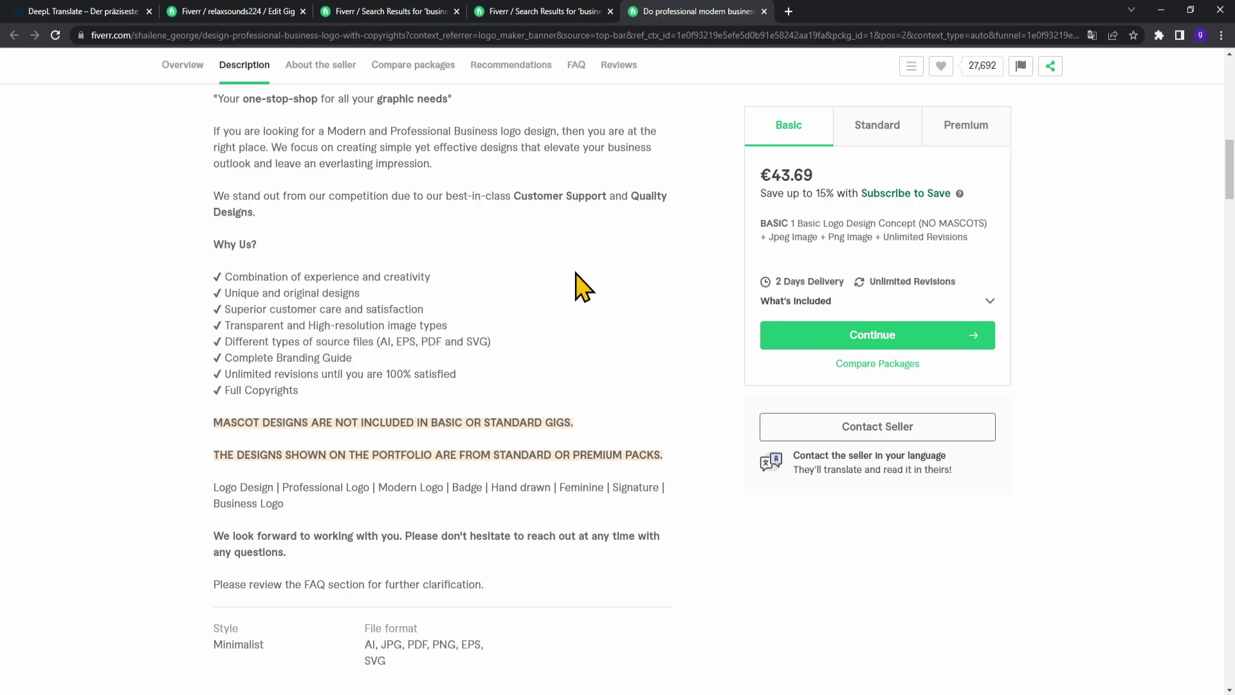
{"action": "scroll", "coordinate": [579, 284], "scroll_direction": "up", "scroll_amount": 3}
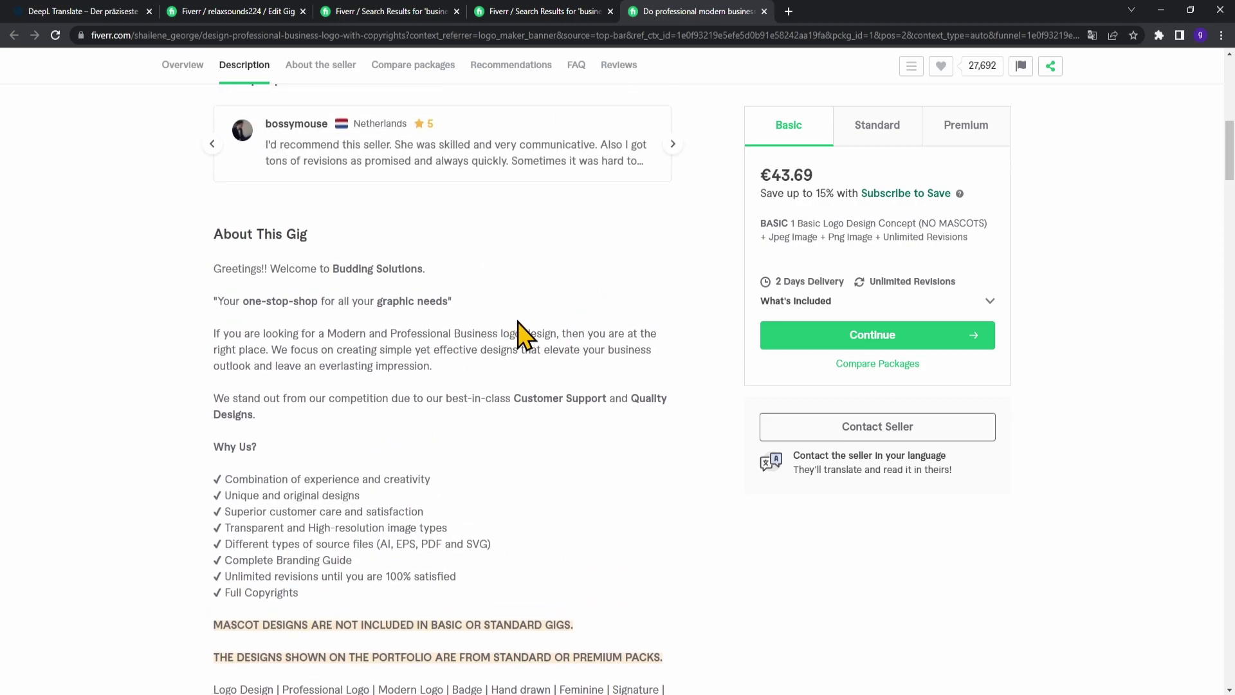
{"action": "scroll", "coordinate": [513, 326], "scroll_direction": "down", "scroll_amount": 4}
{"action": "scroll", "coordinate": [384, 422], "scroll_direction": "up", "scroll_amount": 6}
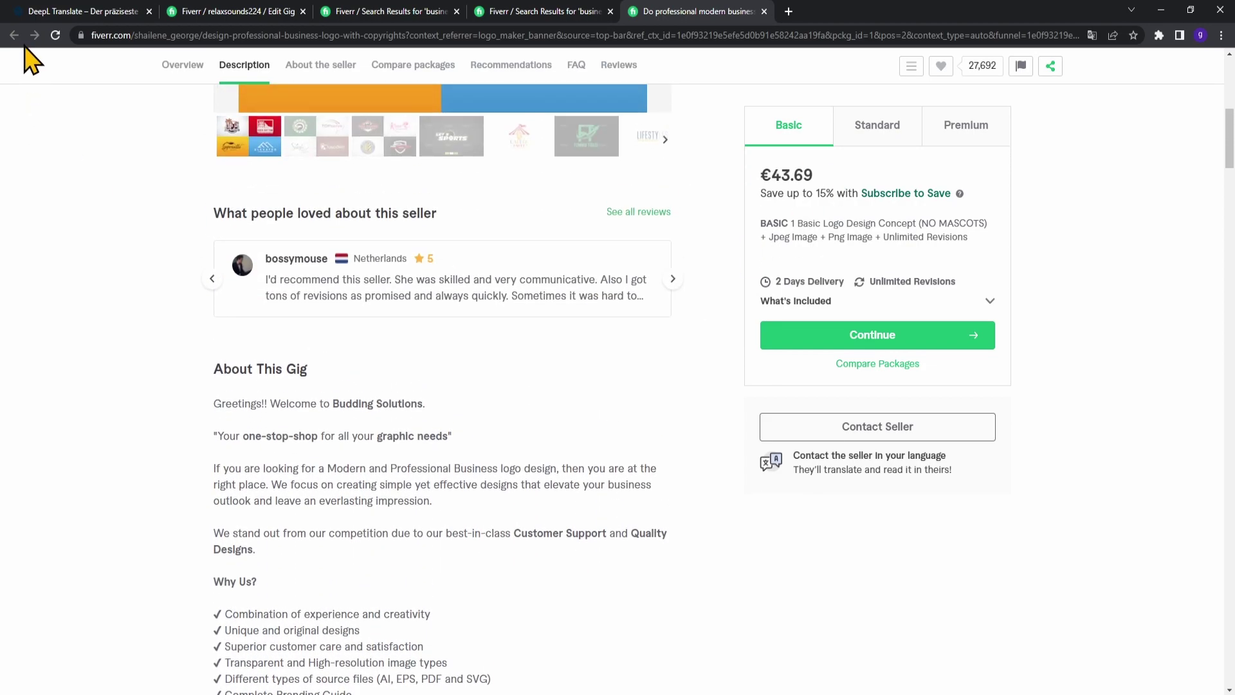
- Close this gig, open the Brand Launcher studio's logo gig from the results, and review its description
{"action": "left_click", "coordinate": [763, 12]}
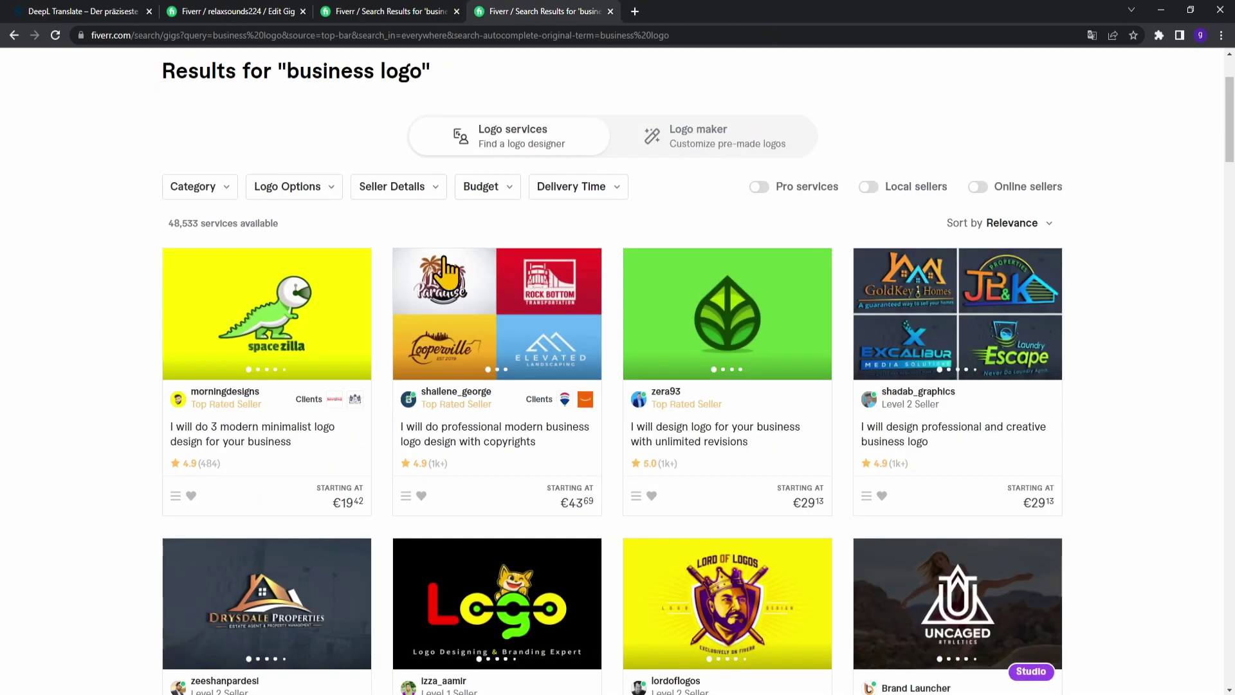
{"action": "scroll", "coordinate": [490, 281], "scroll_direction": "down", "scroll_amount": 3}
{"action": "left_click", "coordinate": [974, 350]}
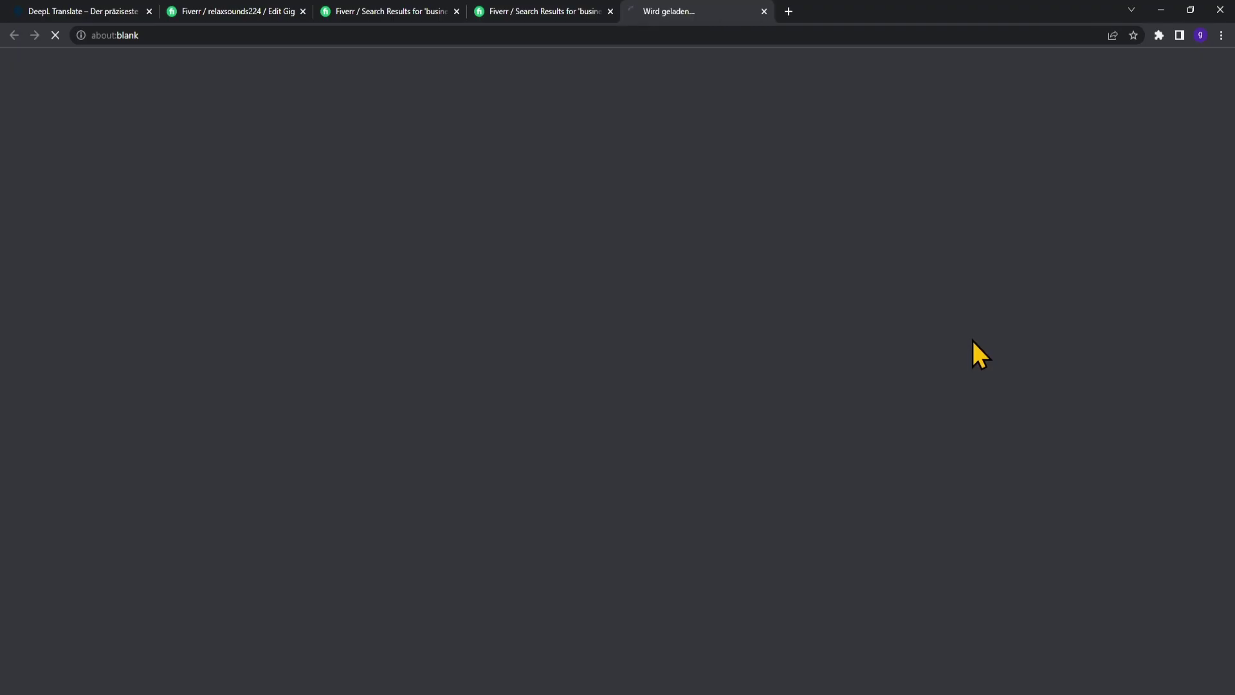
{"action": "scroll", "coordinate": [650, 442], "scroll_direction": "down", "scroll_amount": 9}
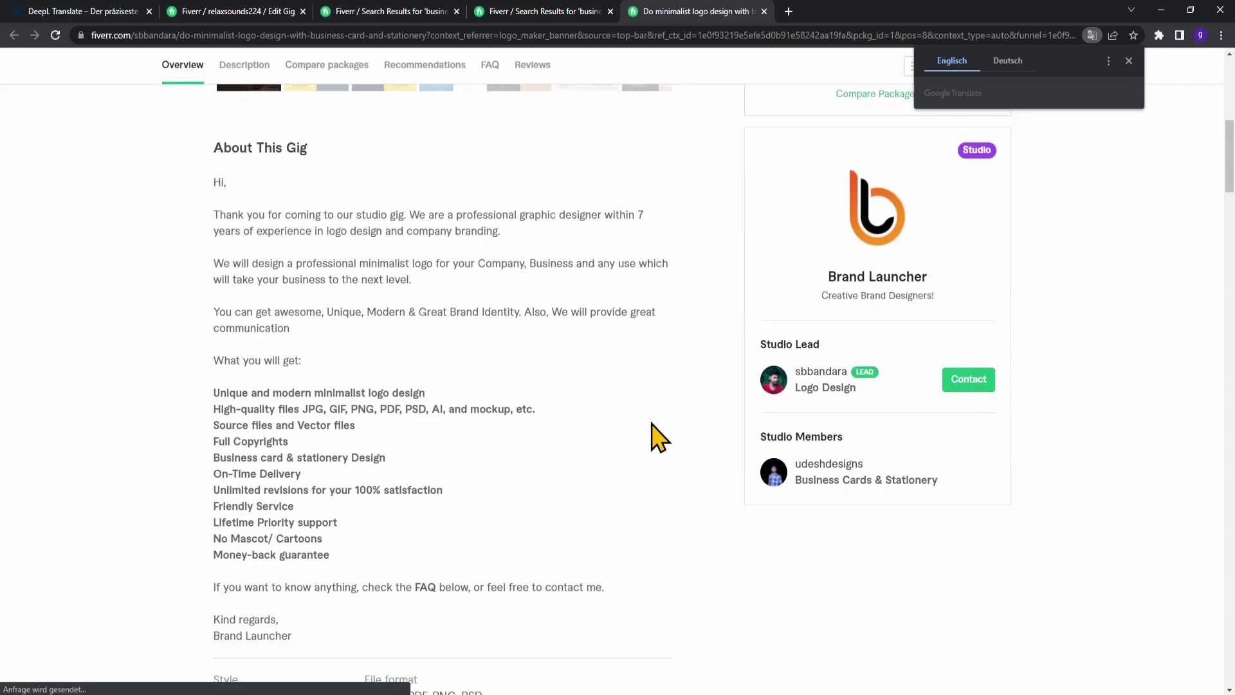
{"action": "scroll", "coordinate": [538, 238], "scroll_direction": "down", "scroll_amount": 3}
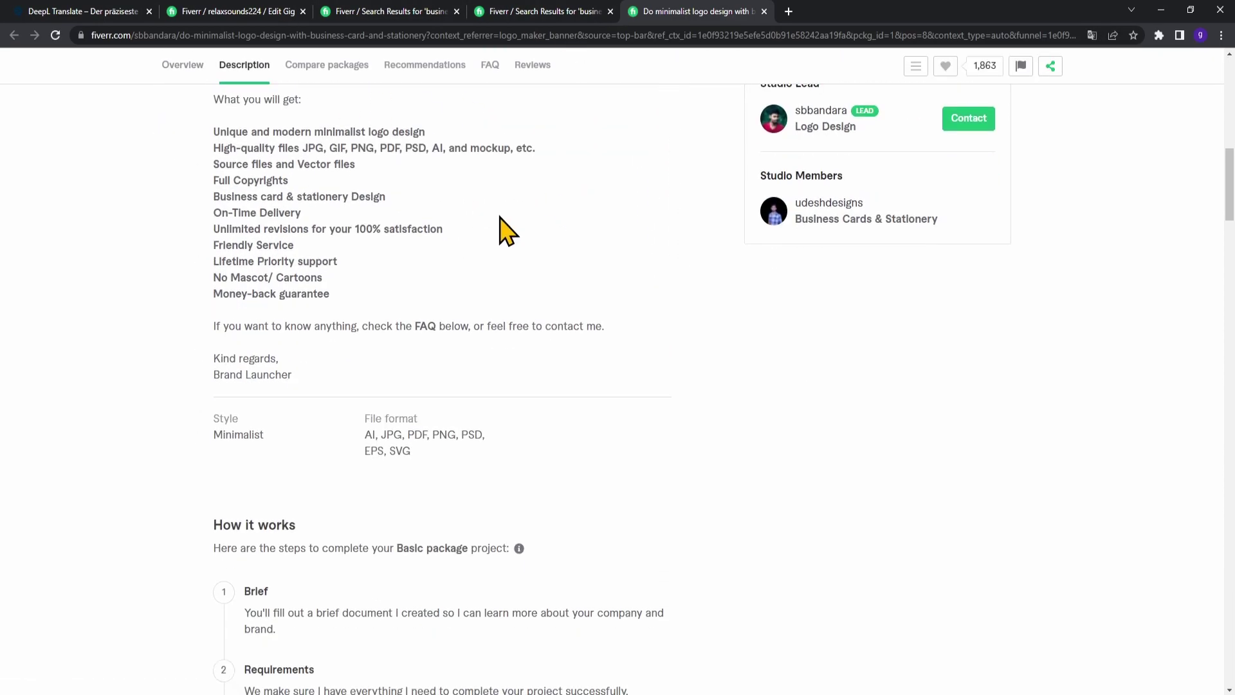
- Return to the gig's description editor and review the first two outline points, on the product description with reader hook and the list of offers
{"action": "left_click", "coordinate": [226, 11]}
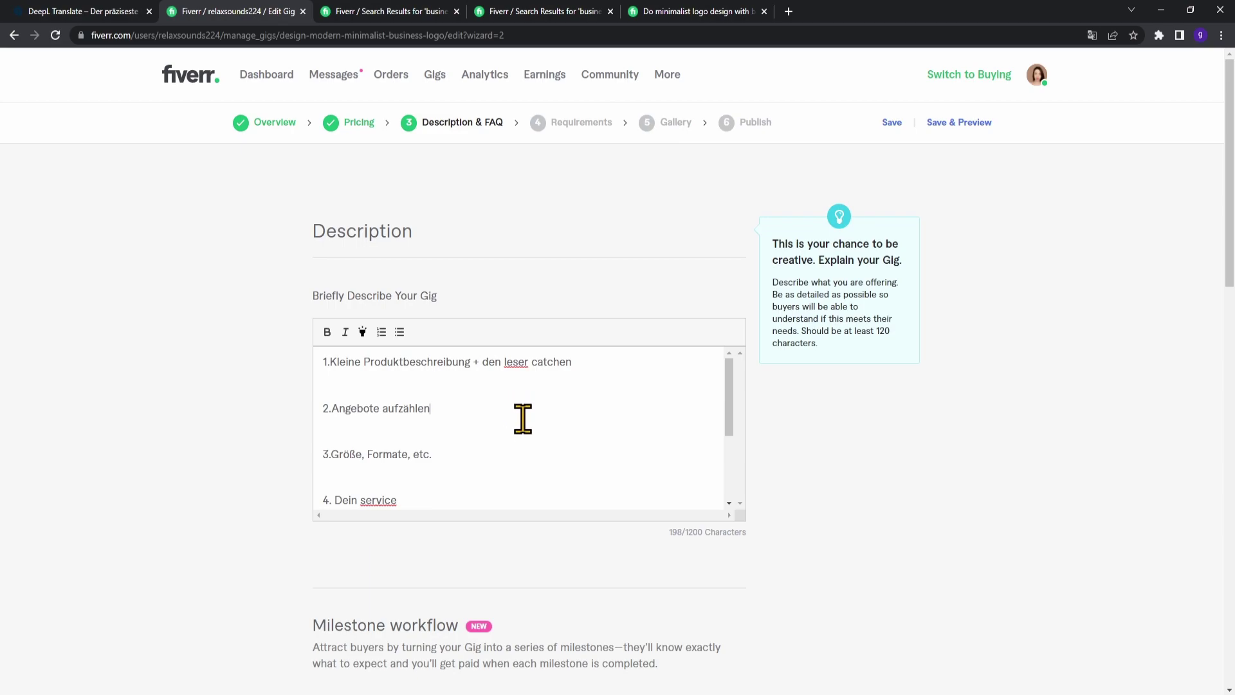
{"action": "left_click", "coordinate": [636, 369]}
{"action": "left_click_drag", "start_coordinate": [637, 369], "coordinate": [298, 372]}
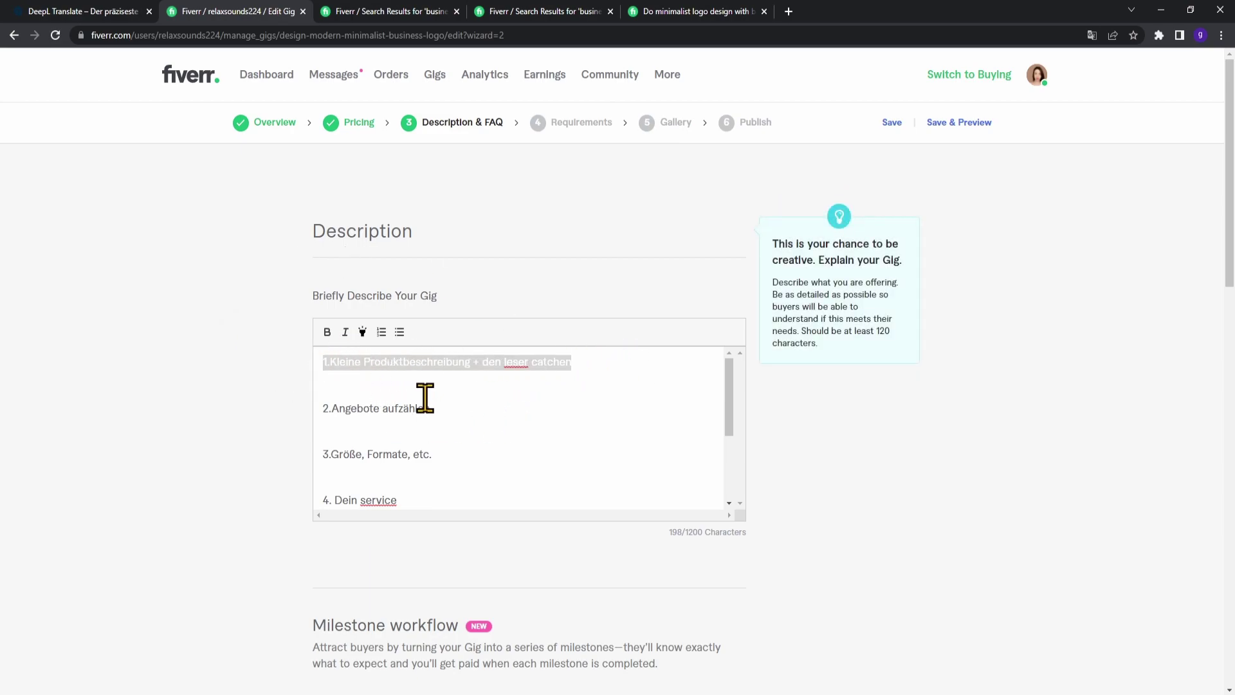
{"action": "left_click", "coordinate": [533, 400]}
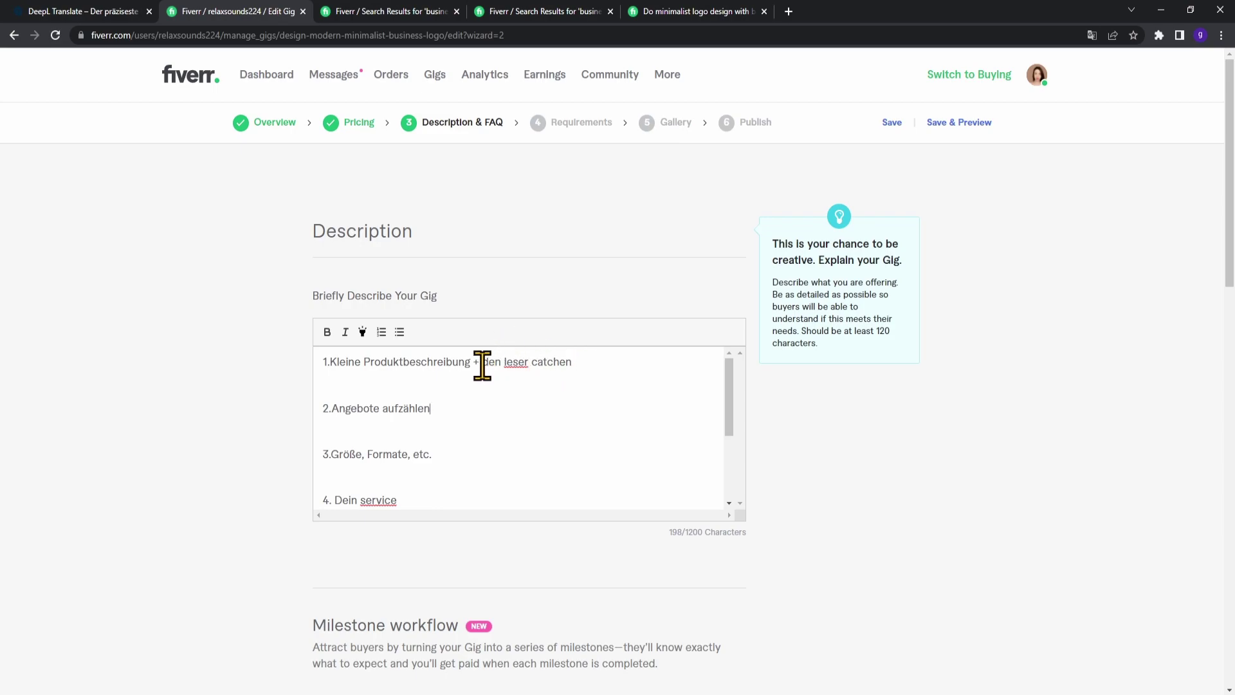
{"action": "left_click_drag", "start_coordinate": [484, 365], "coordinate": [571, 366]}
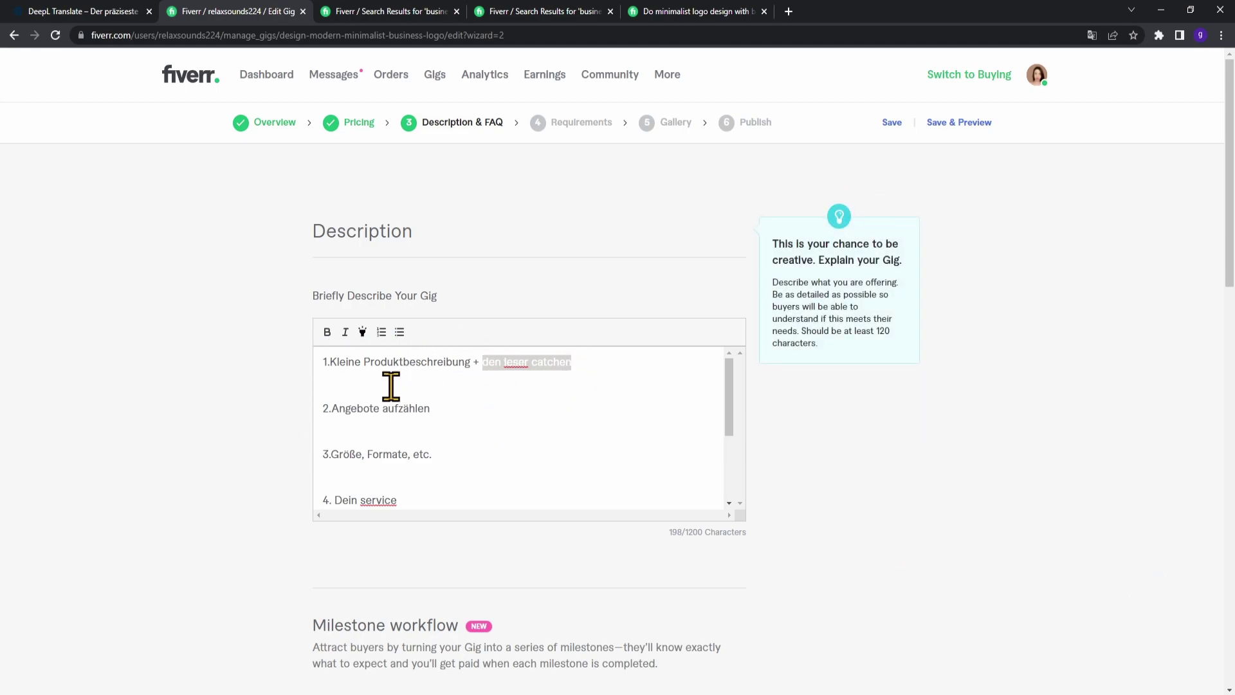
{"action": "left_click", "coordinate": [464, 398]}
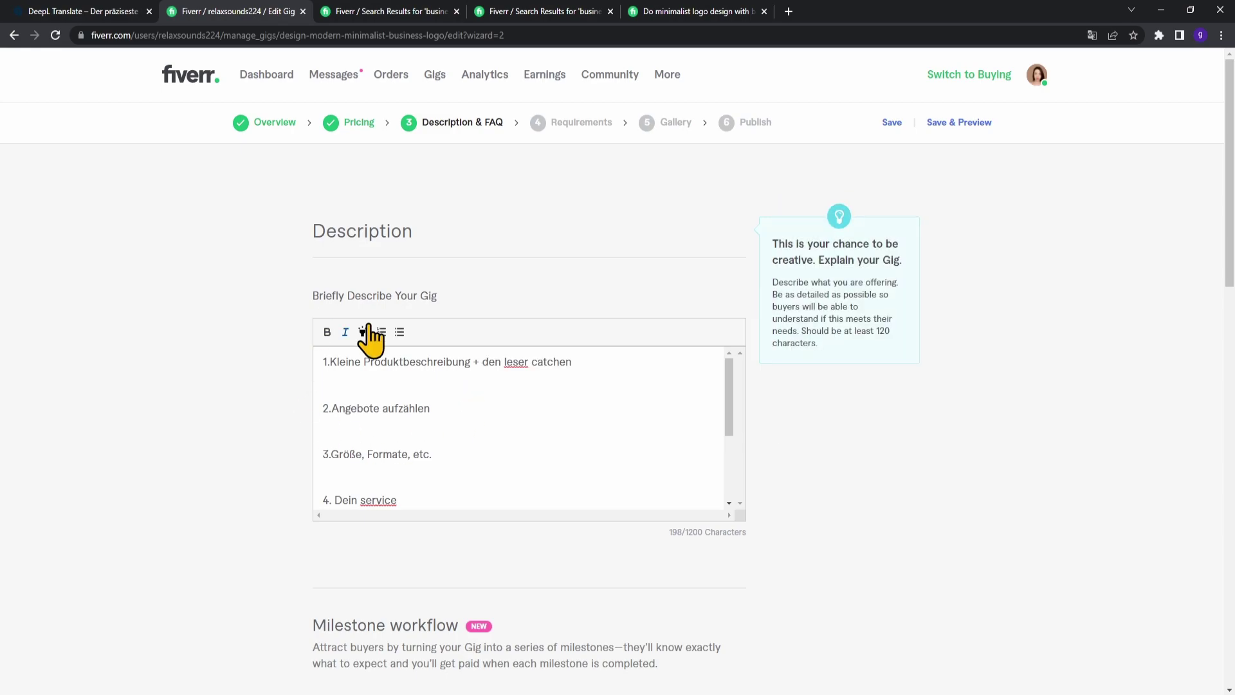
{"action": "triple_click", "coordinate": [480, 407]}
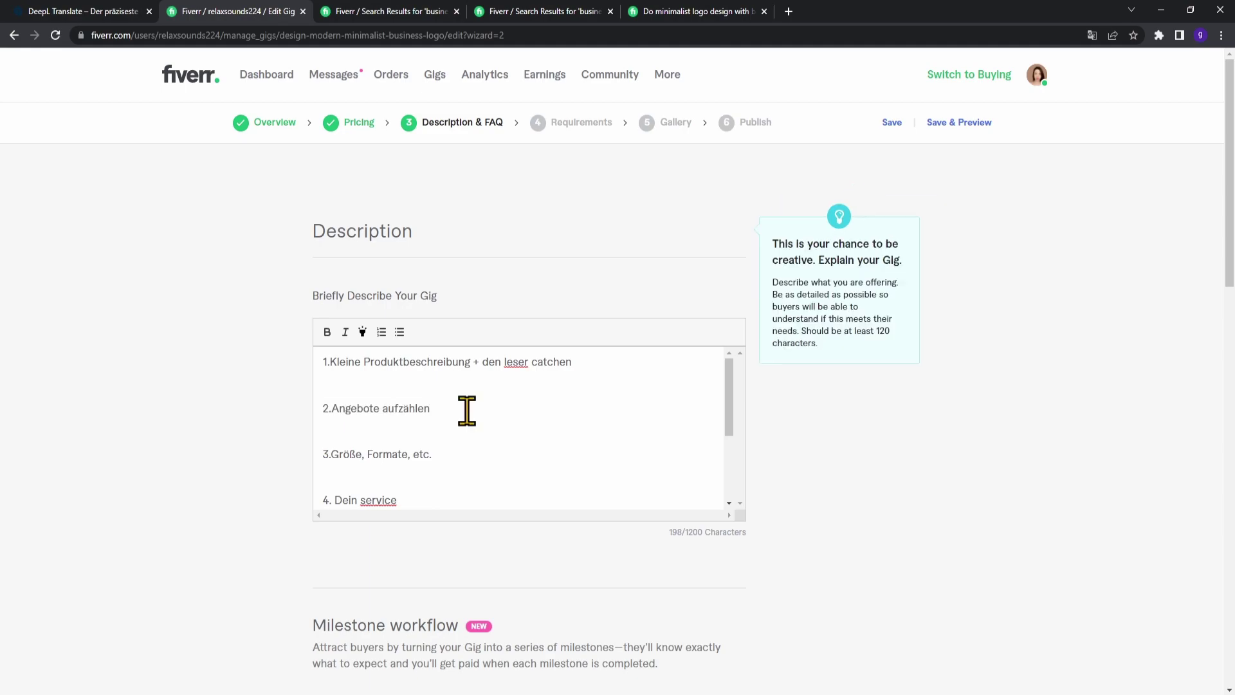
- Review the outline points "2.Angebote aufzählen", "3.Größe, Formate, etc." and "4. Dein service" in the description
{"action": "left_click_drag", "start_coordinate": [463, 464], "coordinate": [270, 458]}
{"action": "left_click", "coordinate": [524, 472]}
{"action": "scroll", "coordinate": [520, 457], "scroll_direction": "down", "scroll_amount": 1}
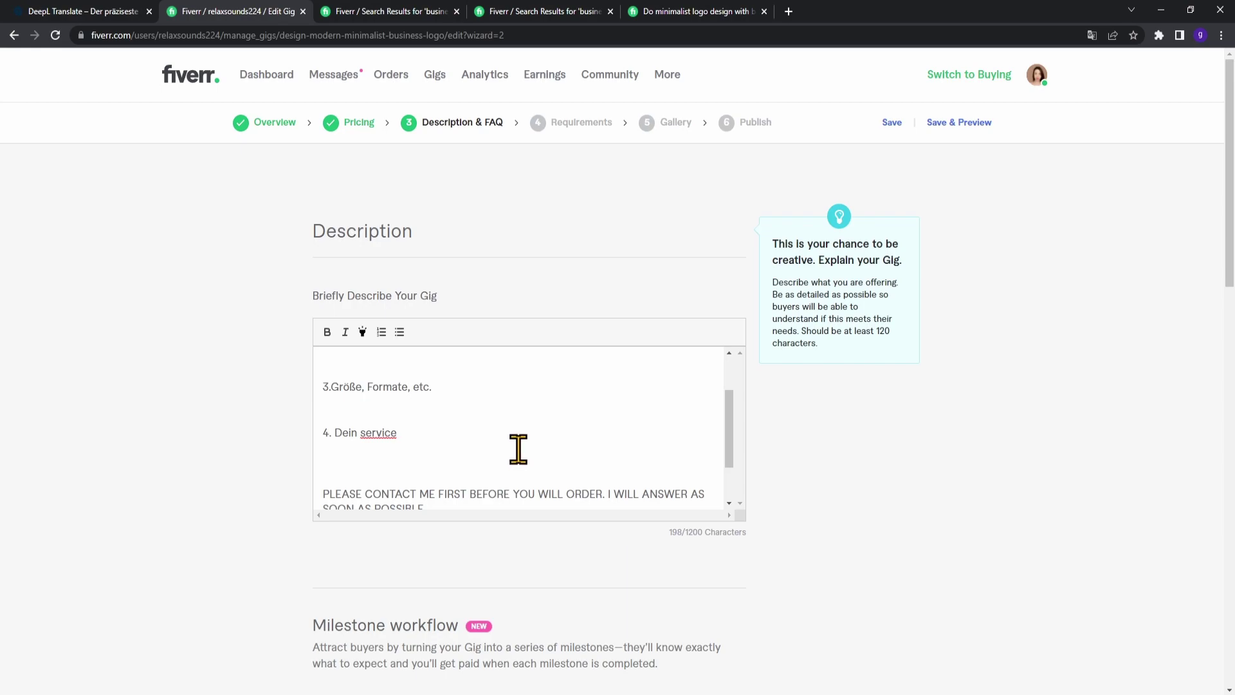
{"action": "scroll", "coordinate": [441, 411], "scroll_direction": "up", "scroll_amount": 1}
{"action": "left_click_drag", "start_coordinate": [438, 454], "coordinate": [361, 450]}
{"action": "left_click_drag", "start_coordinate": [428, 419], "coordinate": [323, 411]}
{"action": "left_click", "coordinate": [470, 422]}
{"action": "left_click_drag", "start_coordinate": [455, 458], "coordinate": [322, 449]}
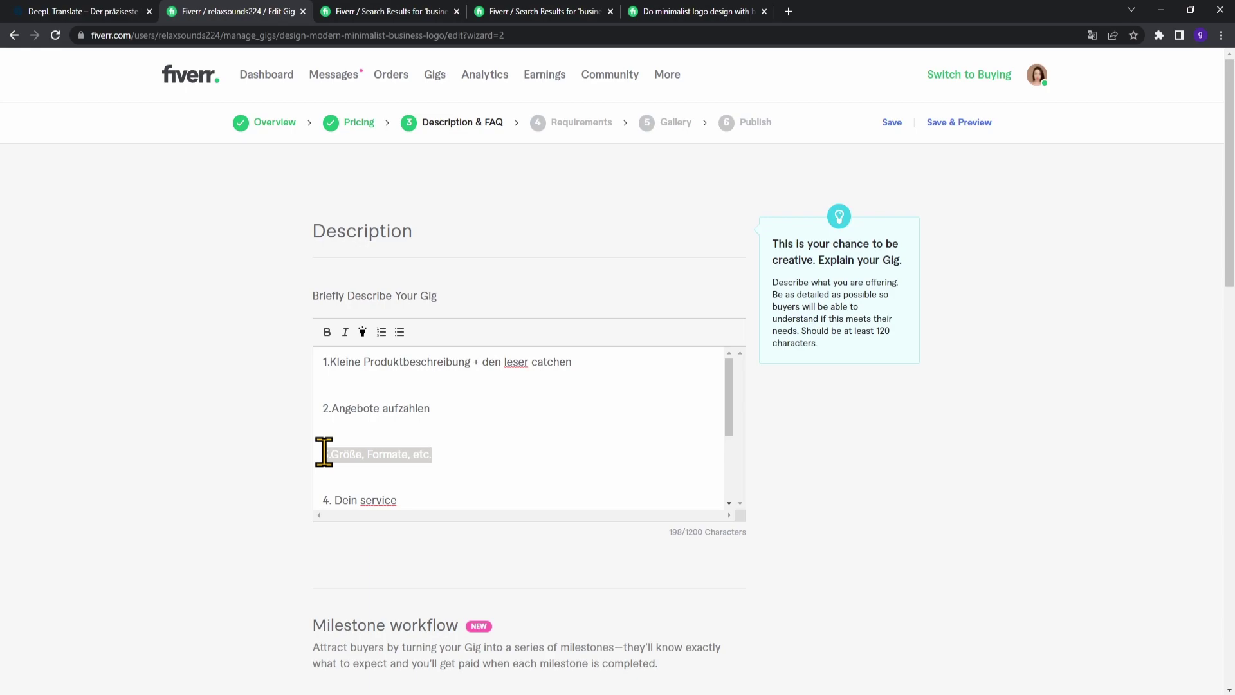
{"action": "scroll", "coordinate": [464, 461], "scroll_direction": "down", "scroll_amount": 2}
{"action": "scroll", "coordinate": [479, 428], "scroll_direction": "up", "scroll_amount": 1}
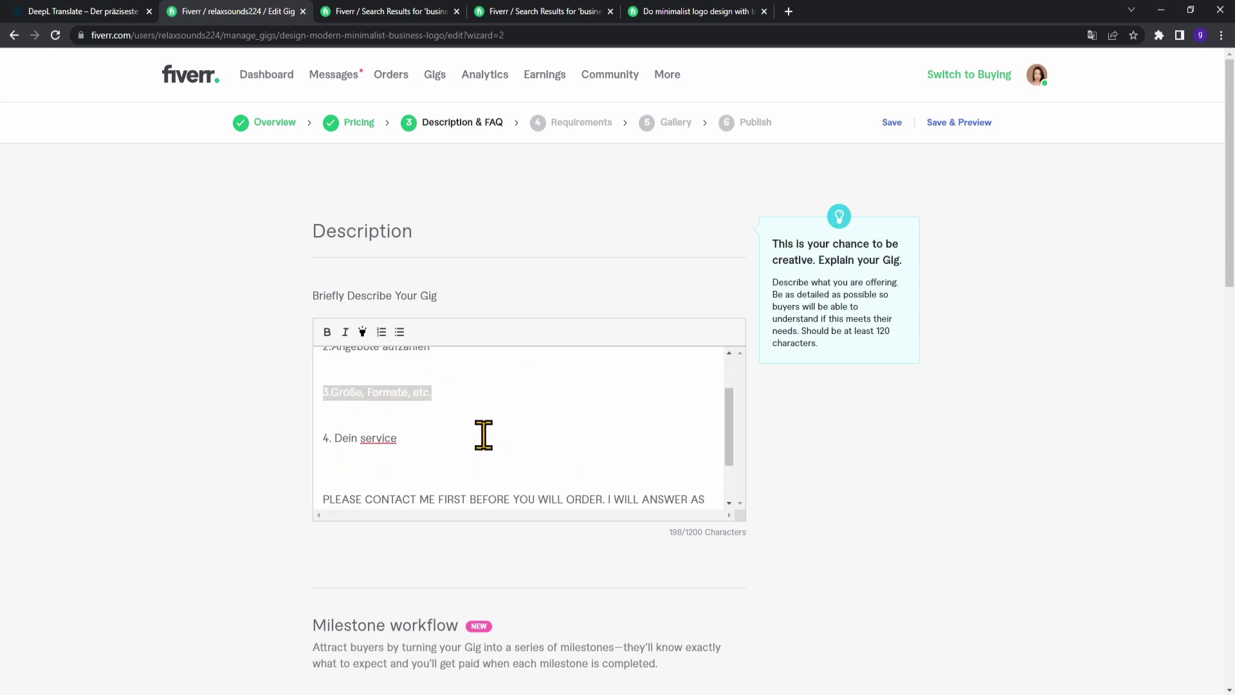
{"action": "scroll", "coordinate": [467, 434], "scroll_direction": "up", "scroll_amount": 1}
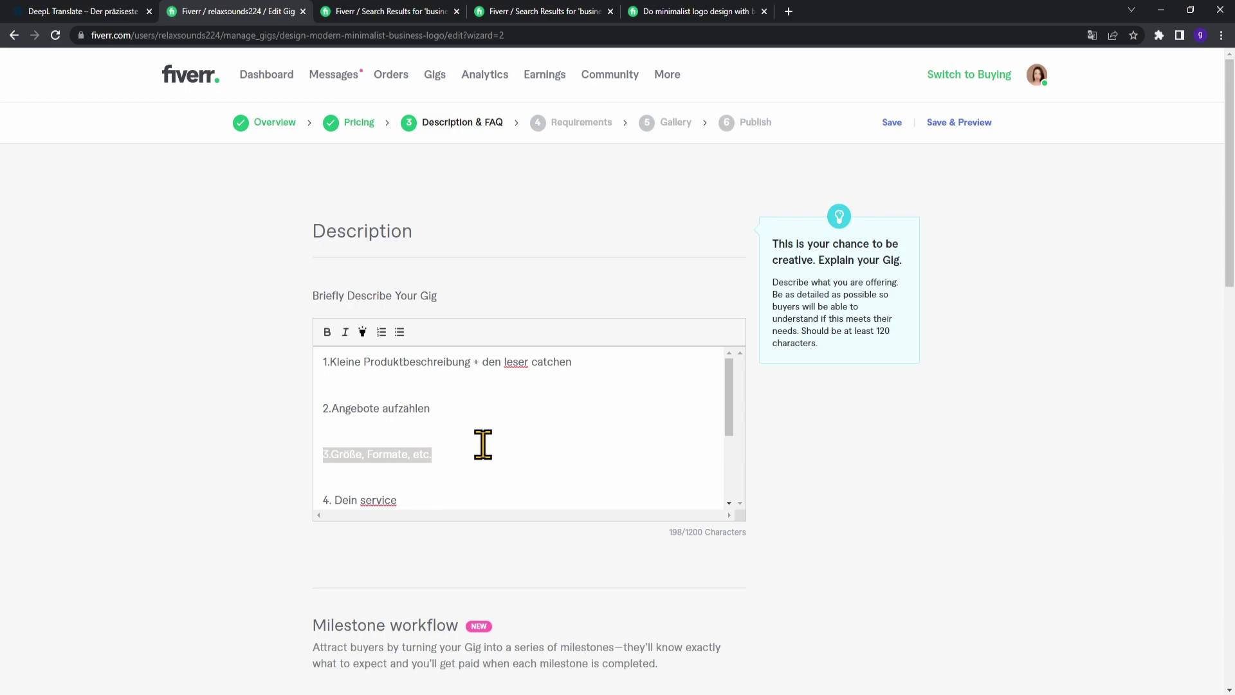
{"action": "left_click", "coordinate": [482, 444]}
{"action": "left_click_drag", "start_coordinate": [486, 501], "coordinate": [388, 467]}
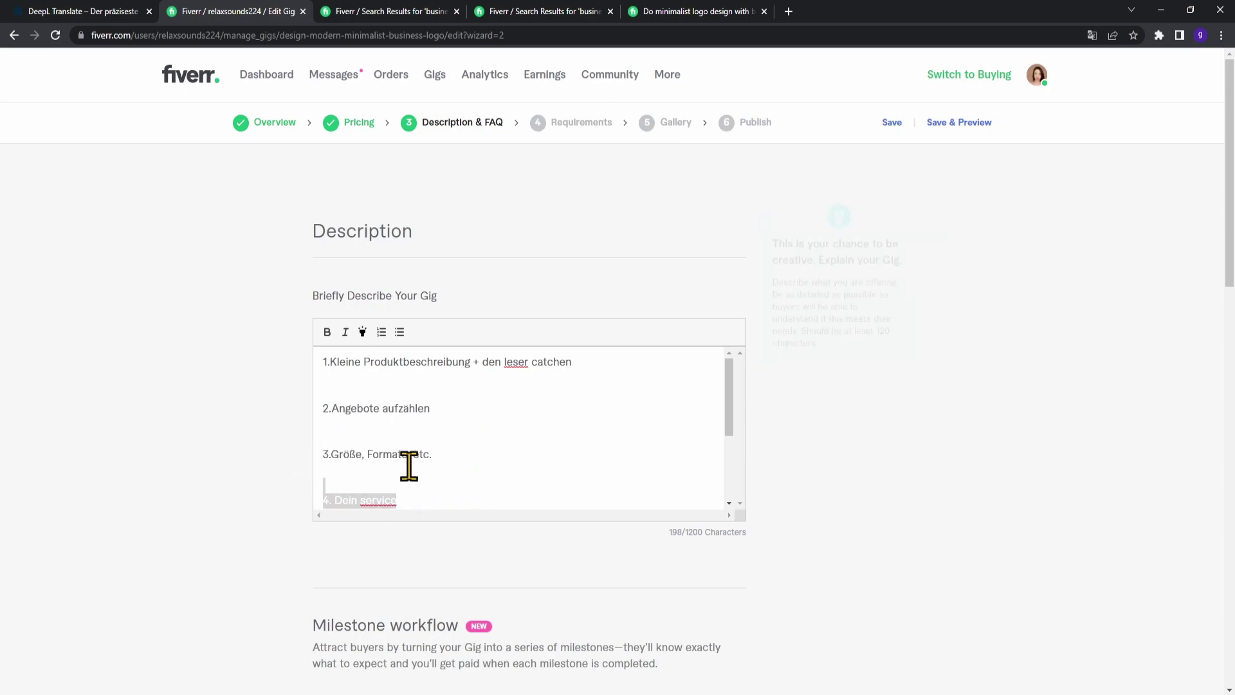
{"action": "scroll", "coordinate": [388, 468], "scroll_direction": "down", "scroll_amount": 1}
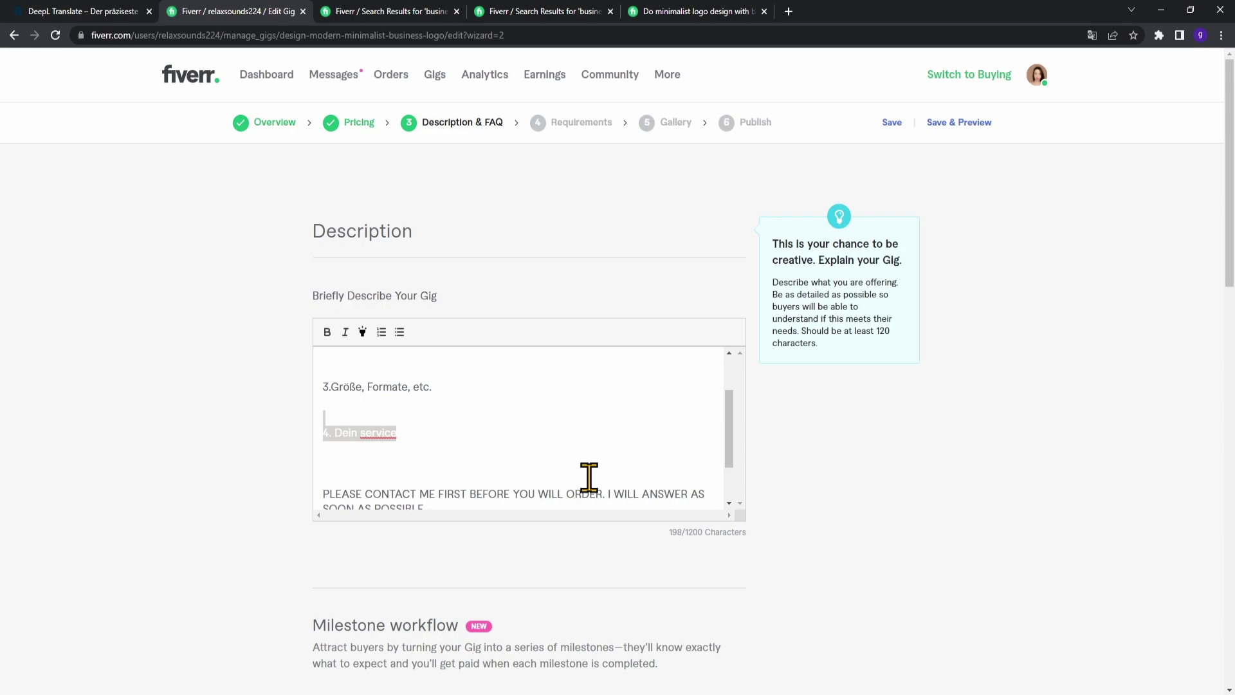
- Highlight the closing line "PLEASE CONTACT ME FIRST BEFORE YOU WILL ORDER. I WILL ANSWER AS SOON AS POSSIBLE." in the description
{"action": "scroll", "coordinate": [443, 454], "scroll_direction": "down", "scroll_amount": 1}
{"action": "left_click", "coordinate": [319, 433]}
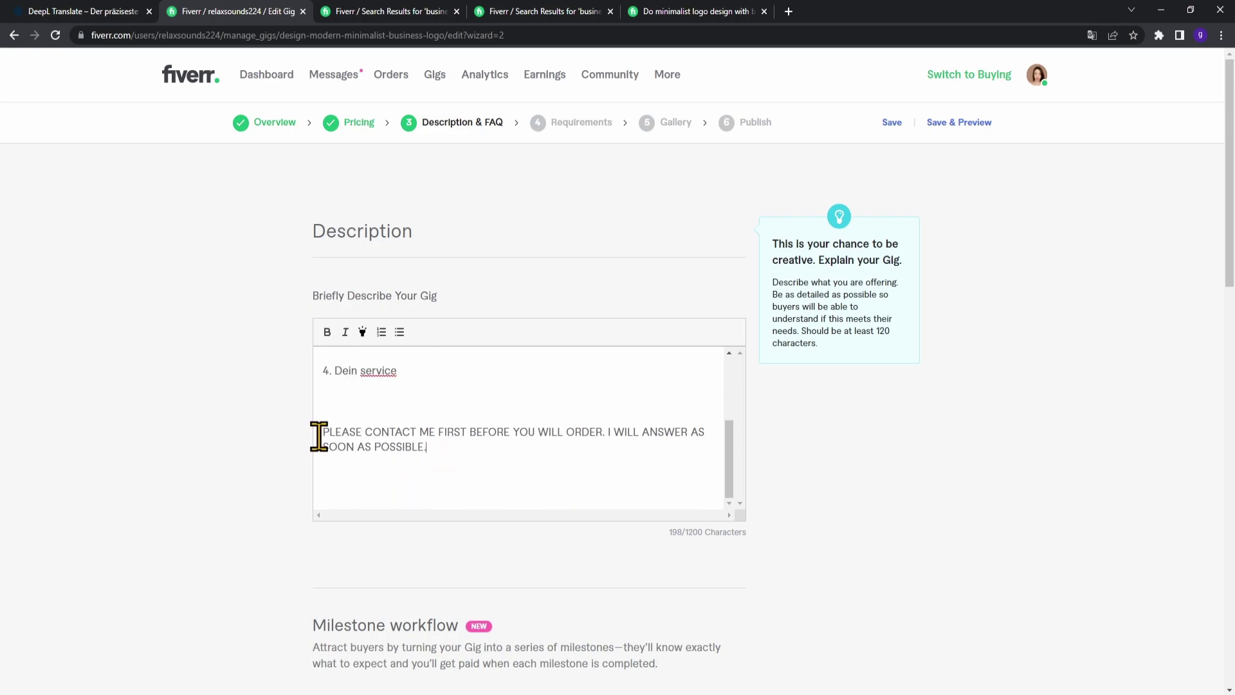
{"action": "left_click_drag", "start_coordinate": [320, 433], "coordinate": [414, 444]}
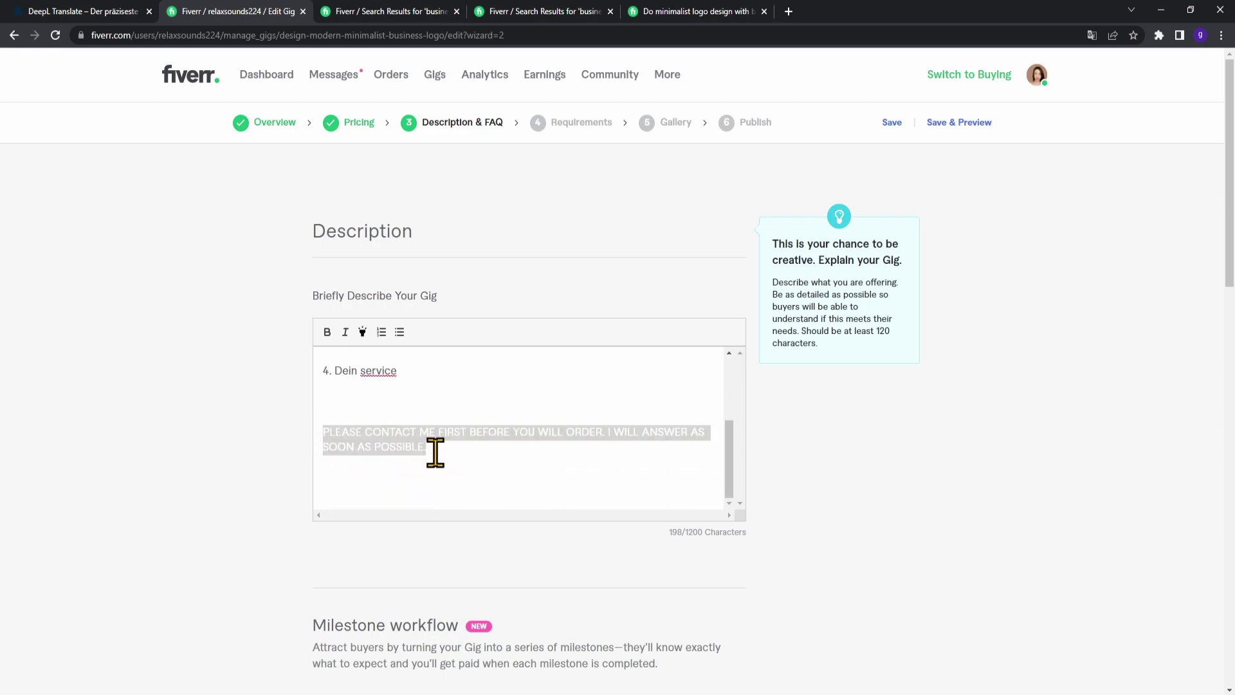
{"action": "left_click", "coordinate": [534, 472]}
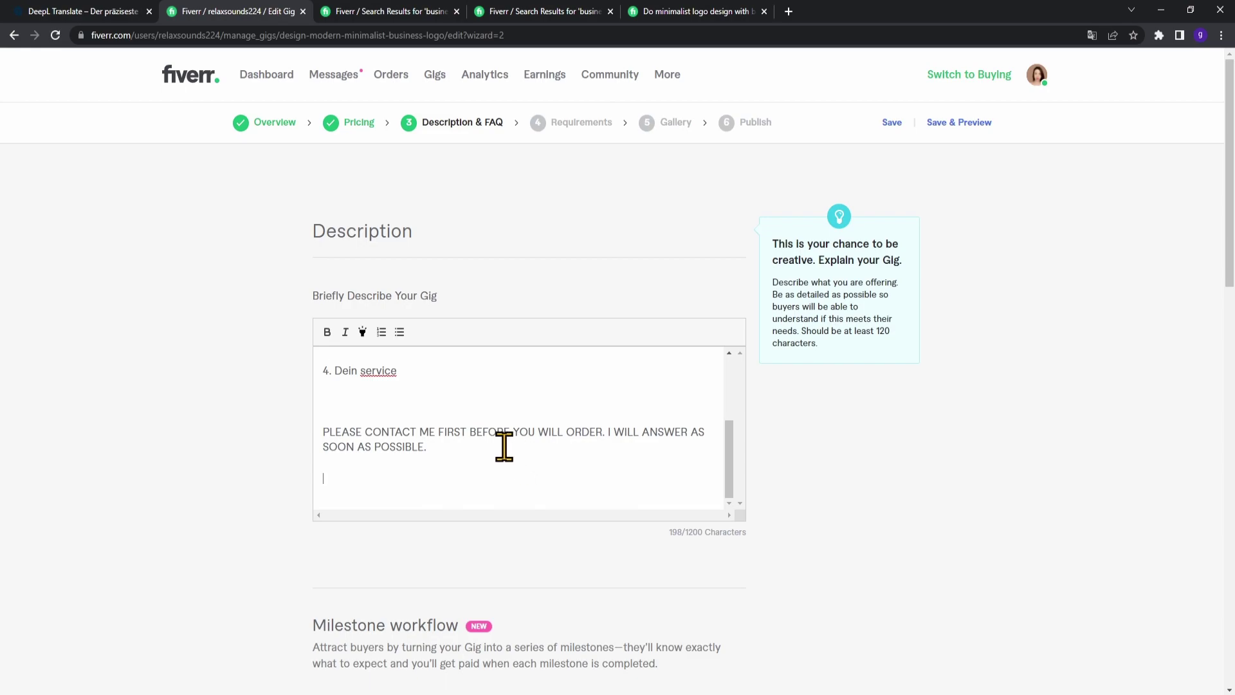
{"action": "left_click_drag", "start_coordinate": [504, 446], "coordinate": [322, 425]}
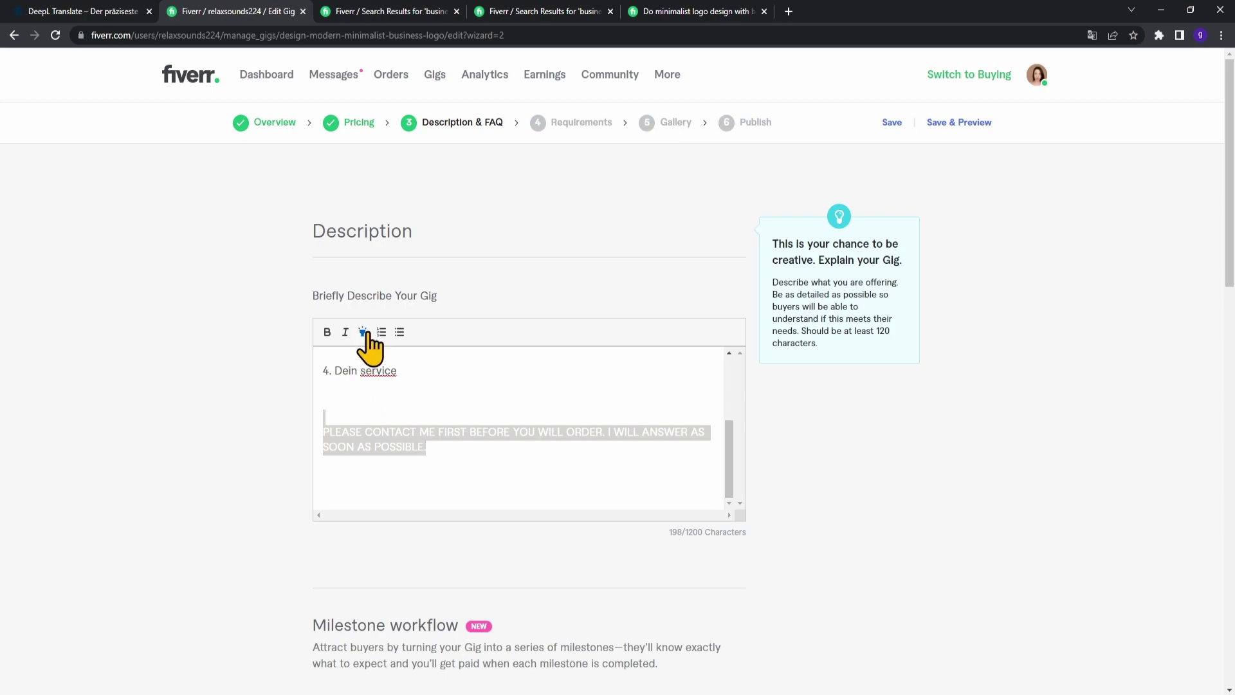
{"action": "left_click", "coordinate": [479, 444]}
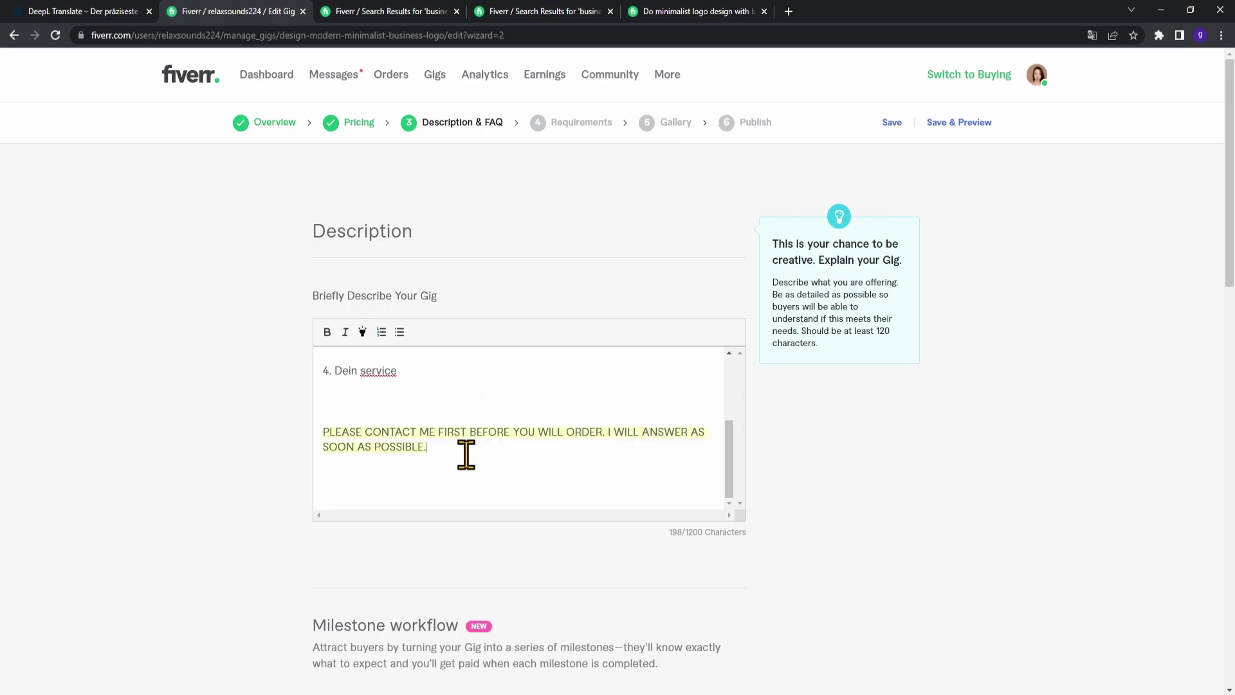
- Check how the highlighted contact request stands out against the rest of the outline
{"action": "triple_click", "coordinate": [387, 452]}
{"action": "left_click", "coordinate": [515, 467]}
{"action": "left_click_drag", "start_coordinate": [479, 457], "coordinate": [317, 441]}
{"action": "scroll", "coordinate": [446, 457], "scroll_direction": "up", "scroll_amount": 3}
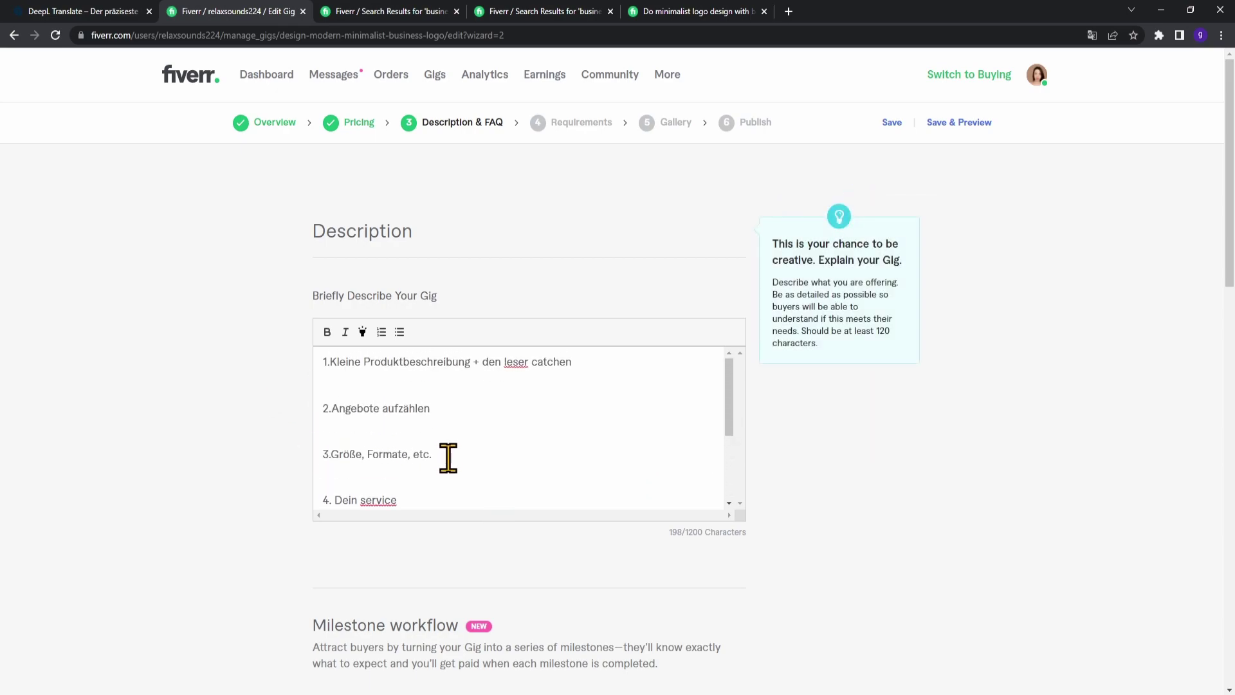
{"action": "scroll", "coordinate": [570, 420], "scroll_direction": "down", "scroll_amount": 3}
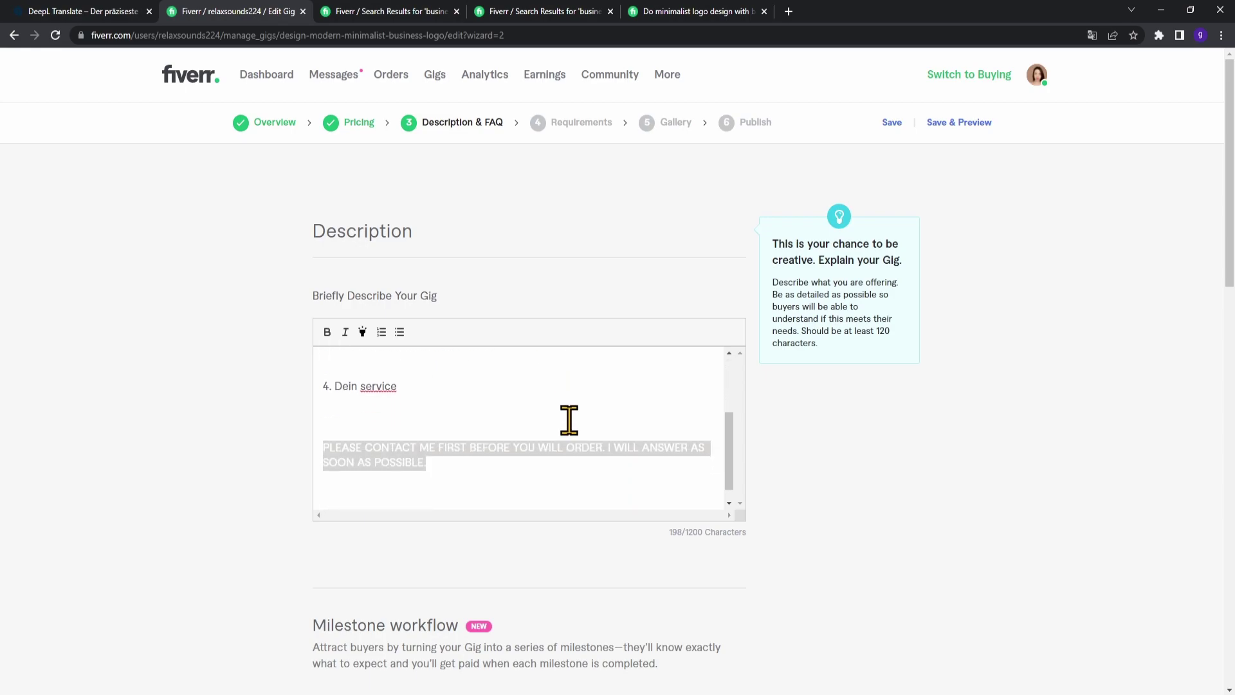
{"action": "left_click", "coordinate": [463, 461]}
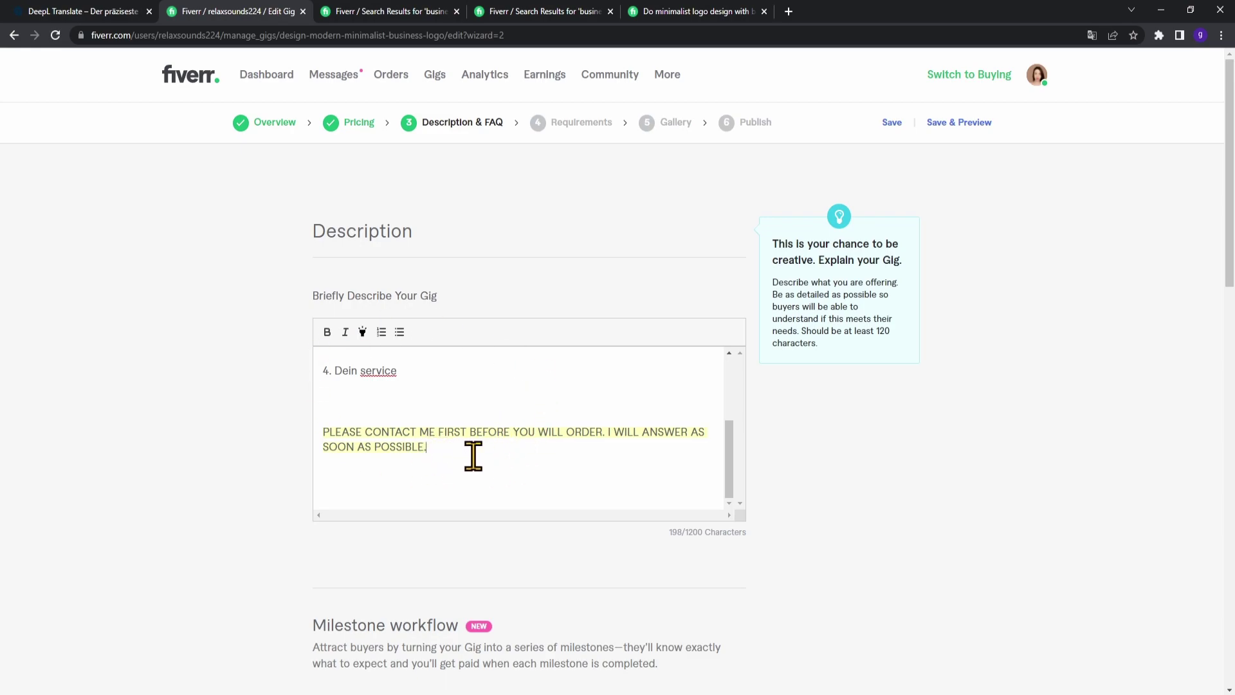
{"action": "left_click_drag", "start_coordinate": [461, 444], "coordinate": [276, 436]}
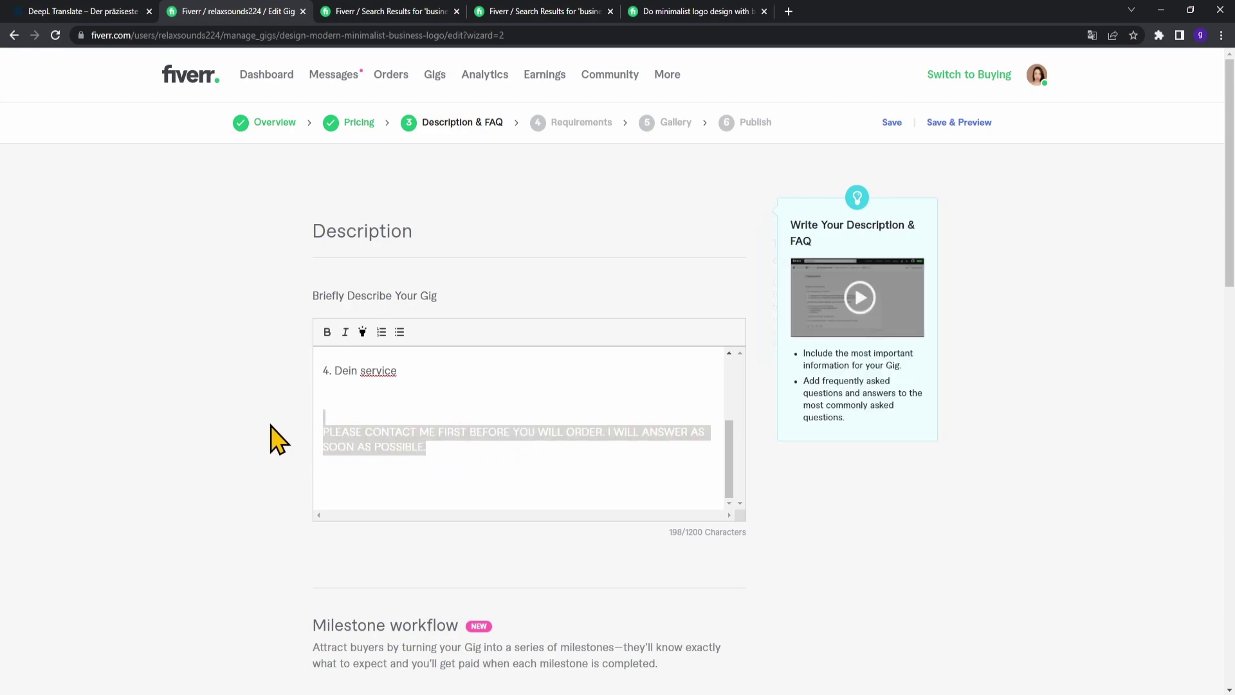
{"action": "left_click", "coordinate": [474, 461]}
{"action": "left_click_drag", "start_coordinate": [461, 454], "coordinate": [303, 442]}
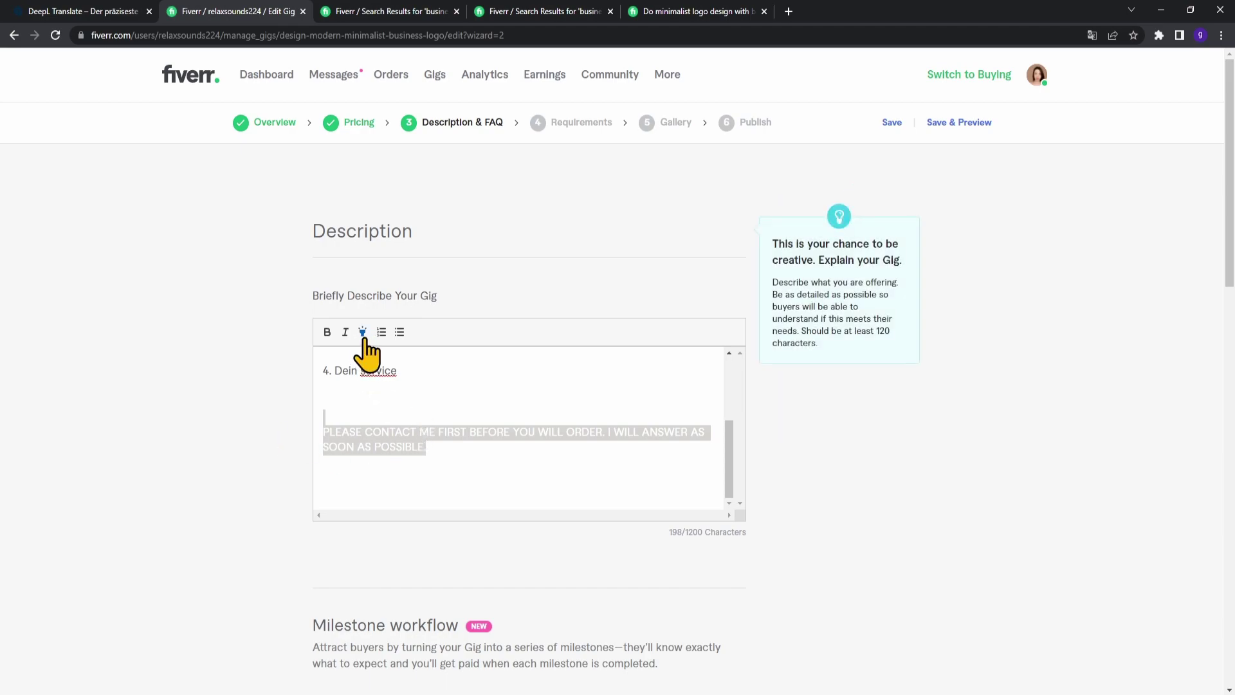
{"action": "left_click", "coordinate": [508, 462]}
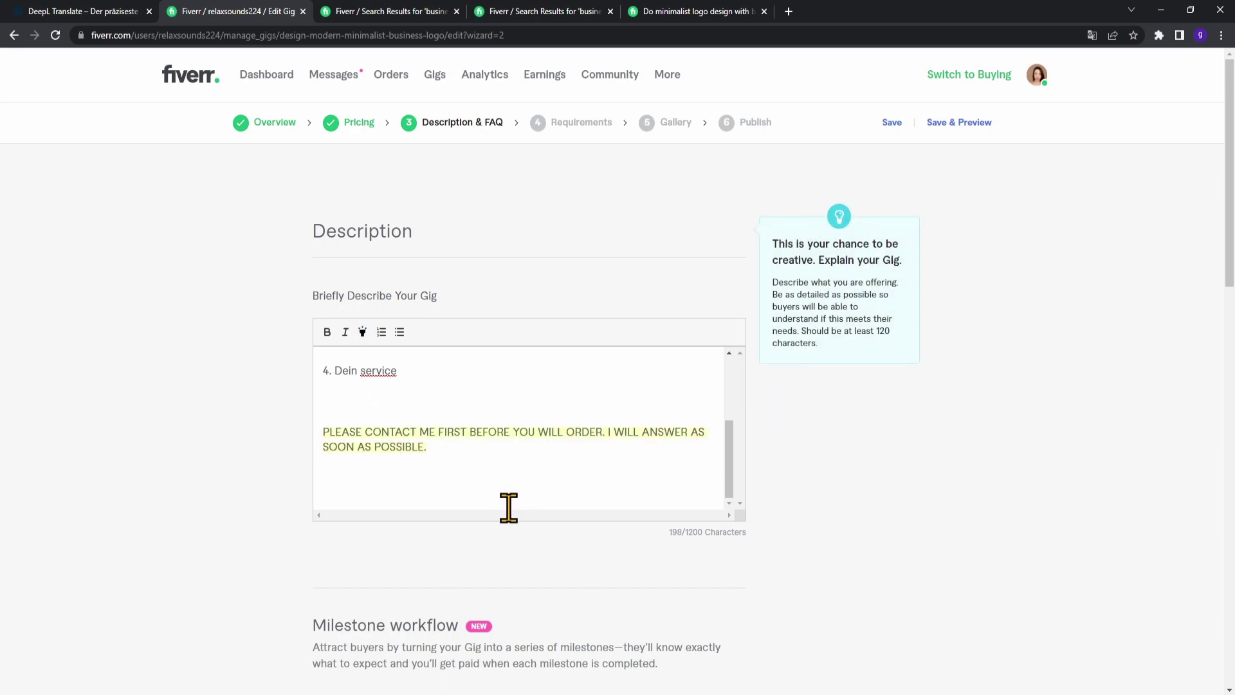
- Make the outline heading "4. Dein service" bold and start a new line beneath it
{"action": "scroll", "coordinate": [455, 433], "scroll_direction": "up", "scroll_amount": 1}
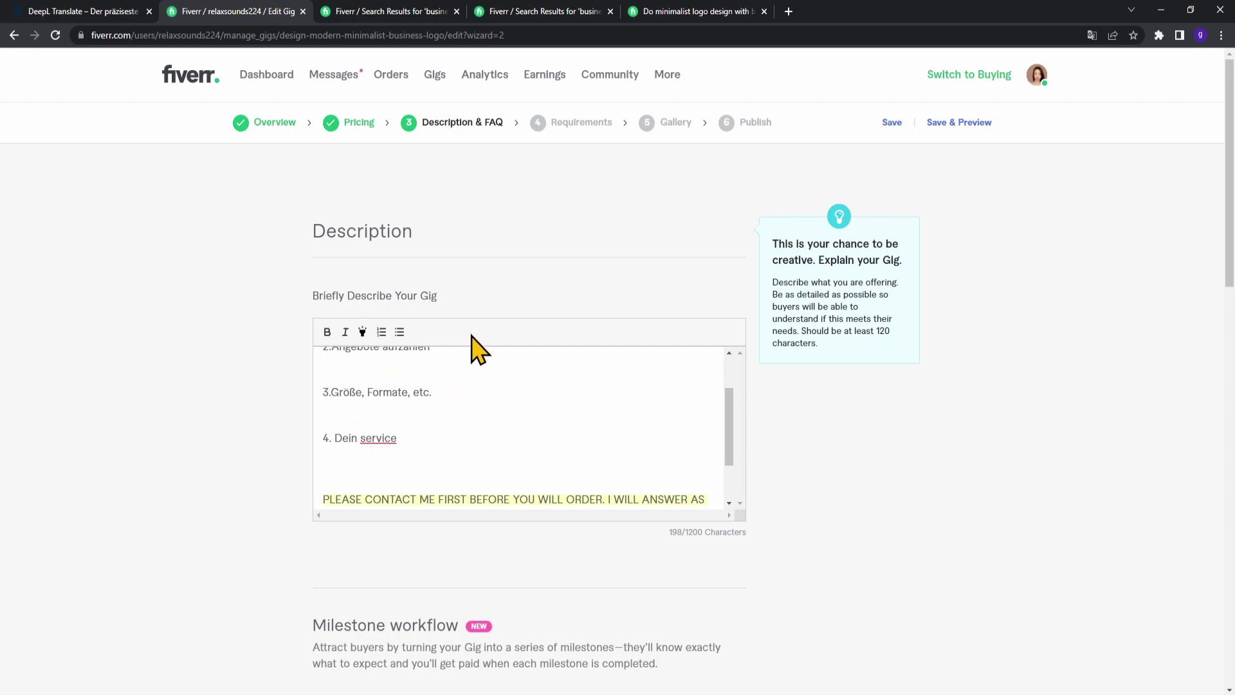
{"action": "scroll", "coordinate": [449, 425], "scroll_direction": "up", "scroll_amount": 1}
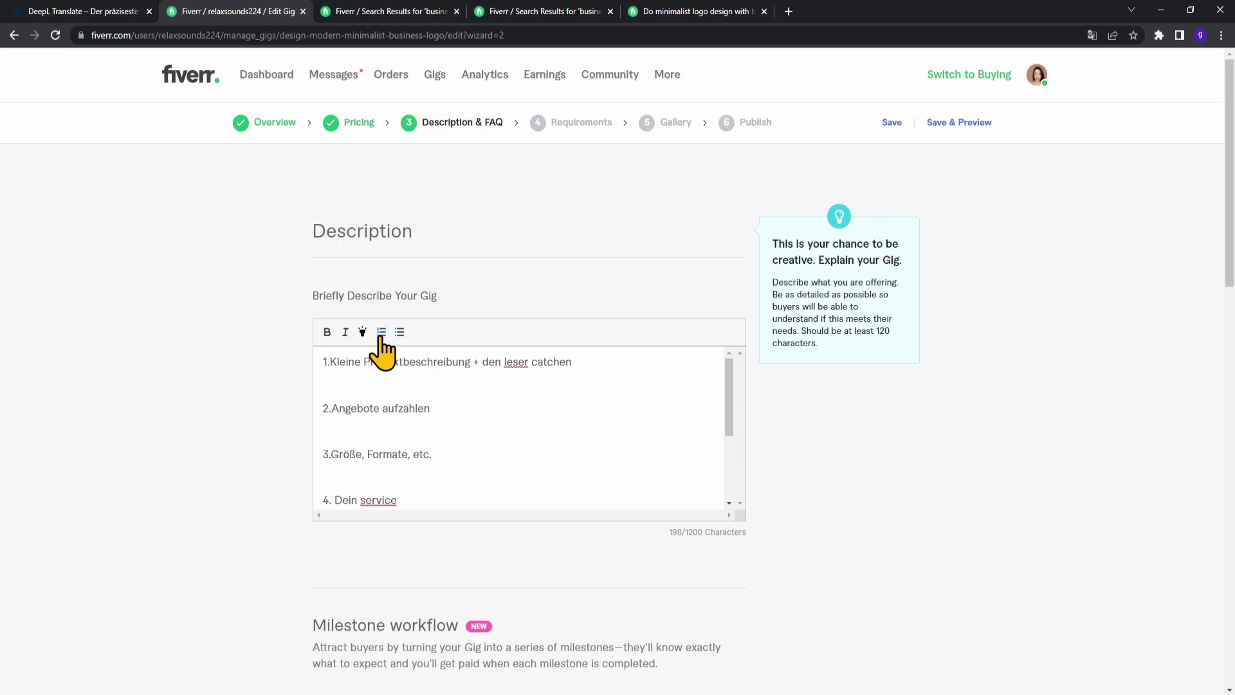
{"action": "scroll", "coordinate": [430, 401], "scroll_direction": "down", "scroll_amount": 1}
{"action": "scroll", "coordinate": [430, 401], "scroll_direction": "up", "scroll_amount": 1}
{"action": "scroll", "coordinate": [435, 449], "scroll_direction": "down", "scroll_amount": 1}
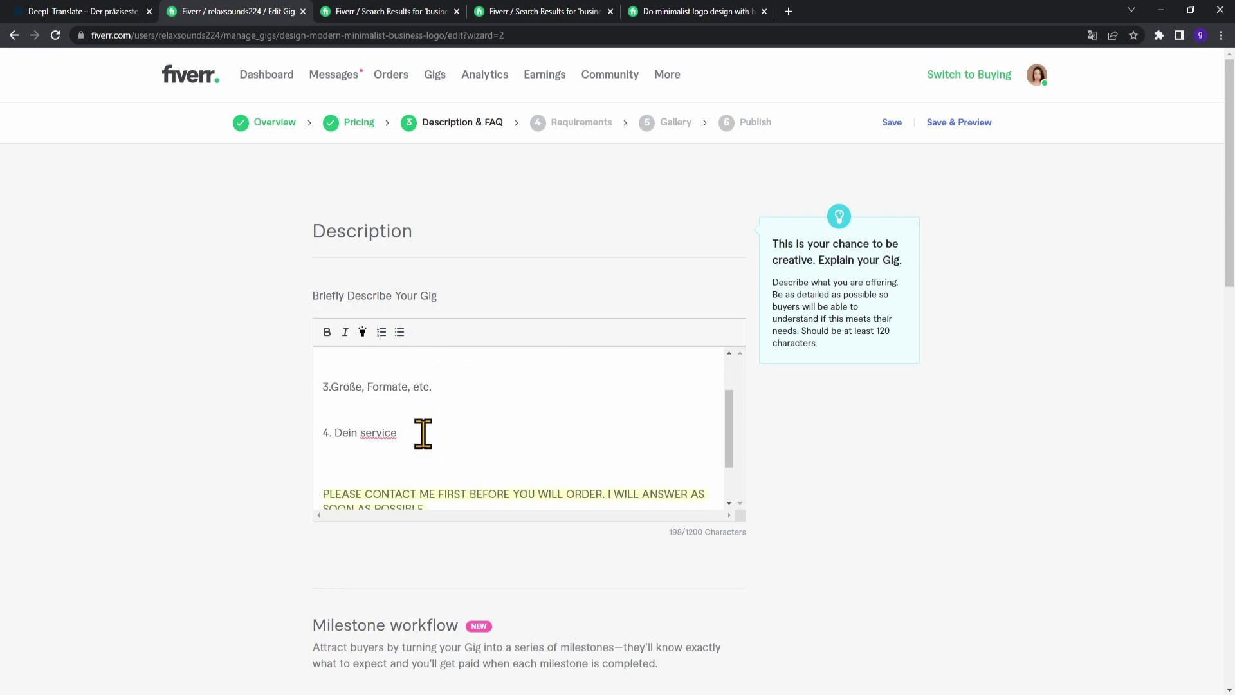
{"action": "left_click", "coordinate": [335, 432]}
{"action": "left_click_drag", "start_coordinate": [415, 441], "coordinate": [308, 455]}
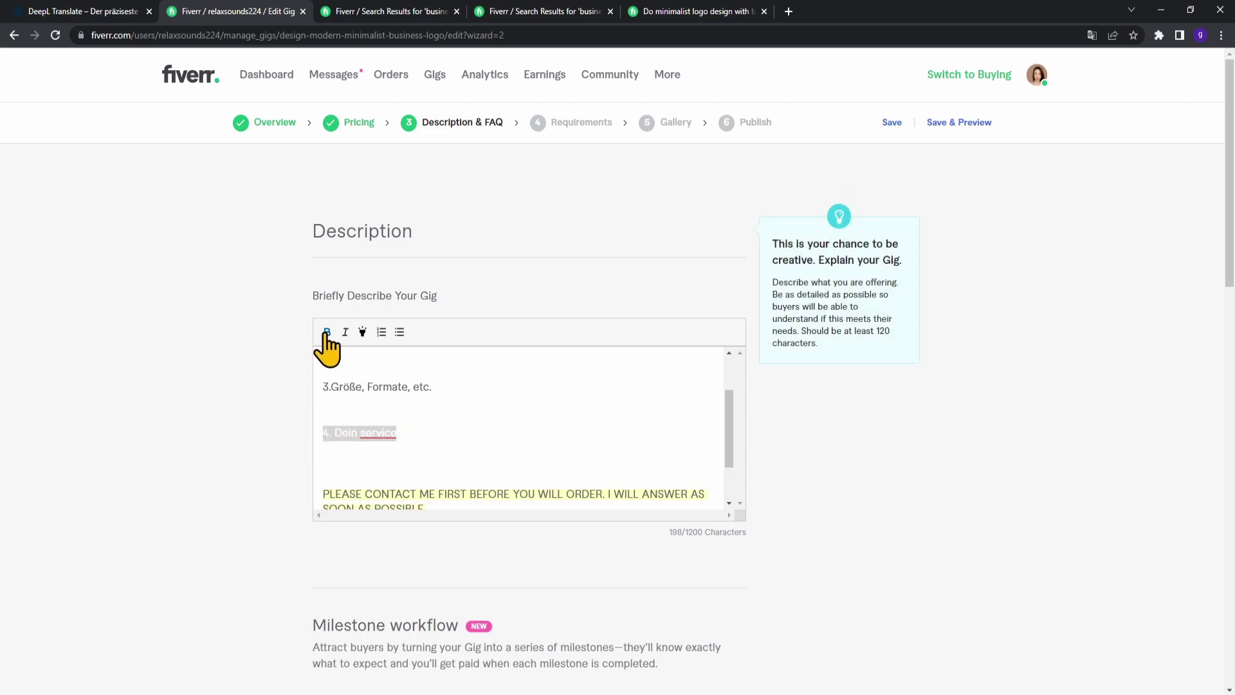
{"action": "left_click", "coordinate": [415, 435]}
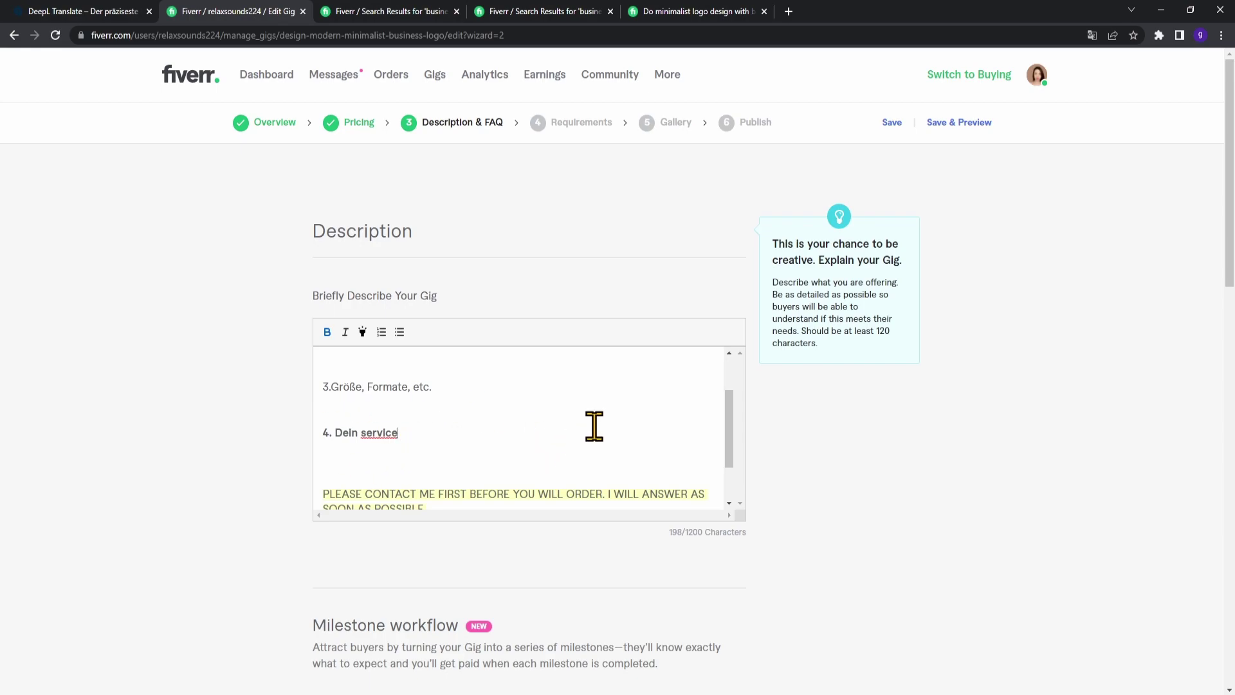
{"action": "key", "text": "Return"}
{"action": "type", "text": "ssss"}
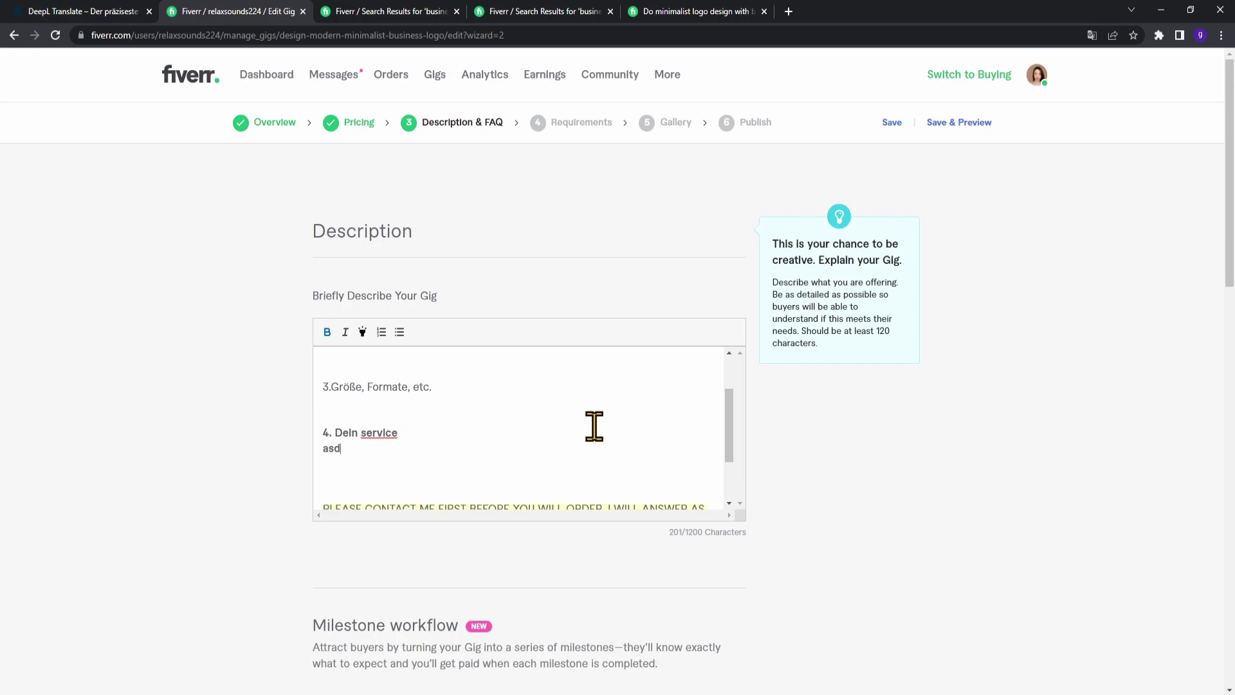
{"action": "key", "text": "BackSpace"}
{"action": "key", "text": "BackSpace"}
{"action": "key", "text": "BackSpace"}
{"action": "key", "text": "BackSpace"}
- Add three non-bold placeholder lines under "4. Dein service": "sada da as", "sad sad sad" and "sad asa"
{"action": "type", "text": "sada  da as"}
{"action": "key", "text": "Return"}
{"action": "type", "text": "sad sad sad"}
{"action": "key", "text": "Return"}
{"action": "type", "text": "sad asa"}
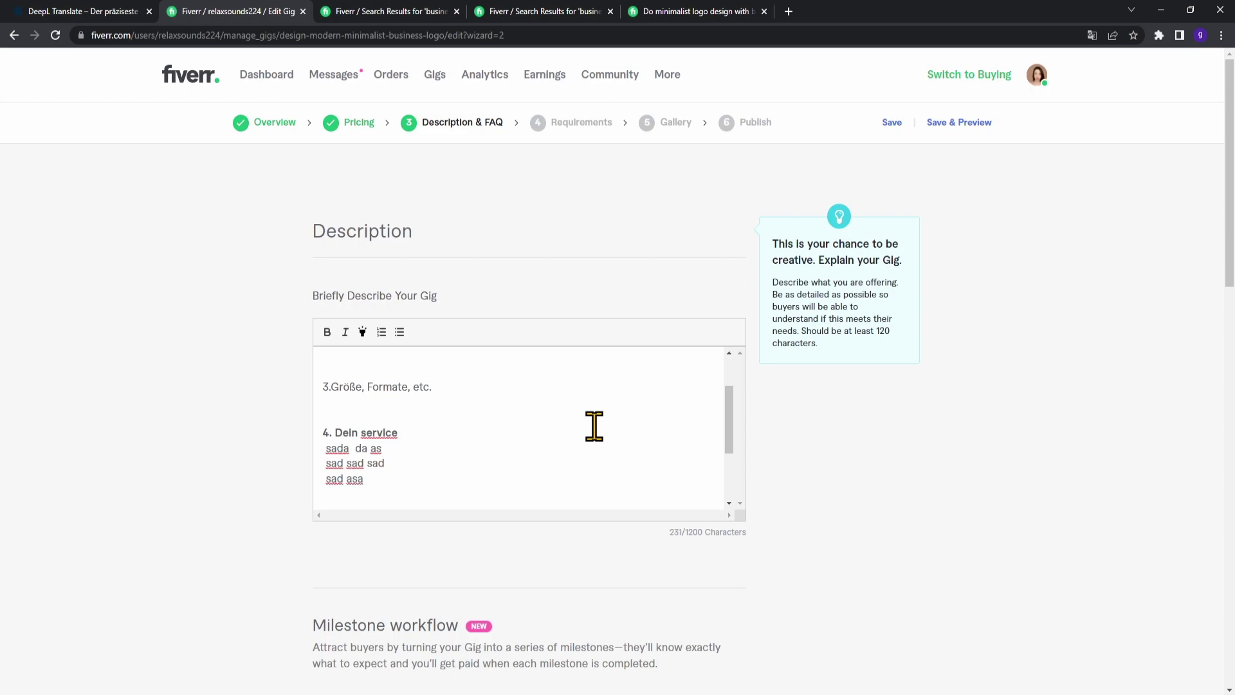
- Format the three placeholder lines under "4. Dein service" as a bulleted list
{"action": "left_click_drag", "start_coordinate": [435, 477], "coordinate": [319, 454]}
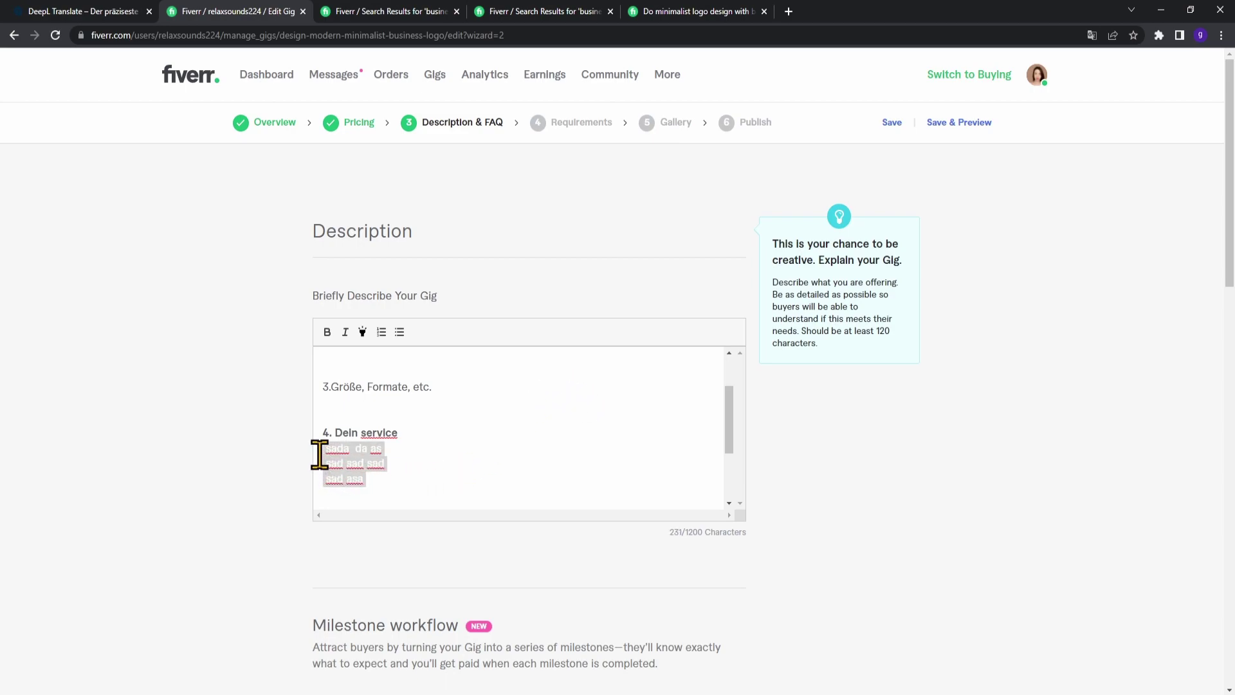
{"action": "left_click", "coordinate": [381, 333]}
{"action": "left_click", "coordinate": [399, 332]}
{"action": "left_click", "coordinate": [399, 479]}
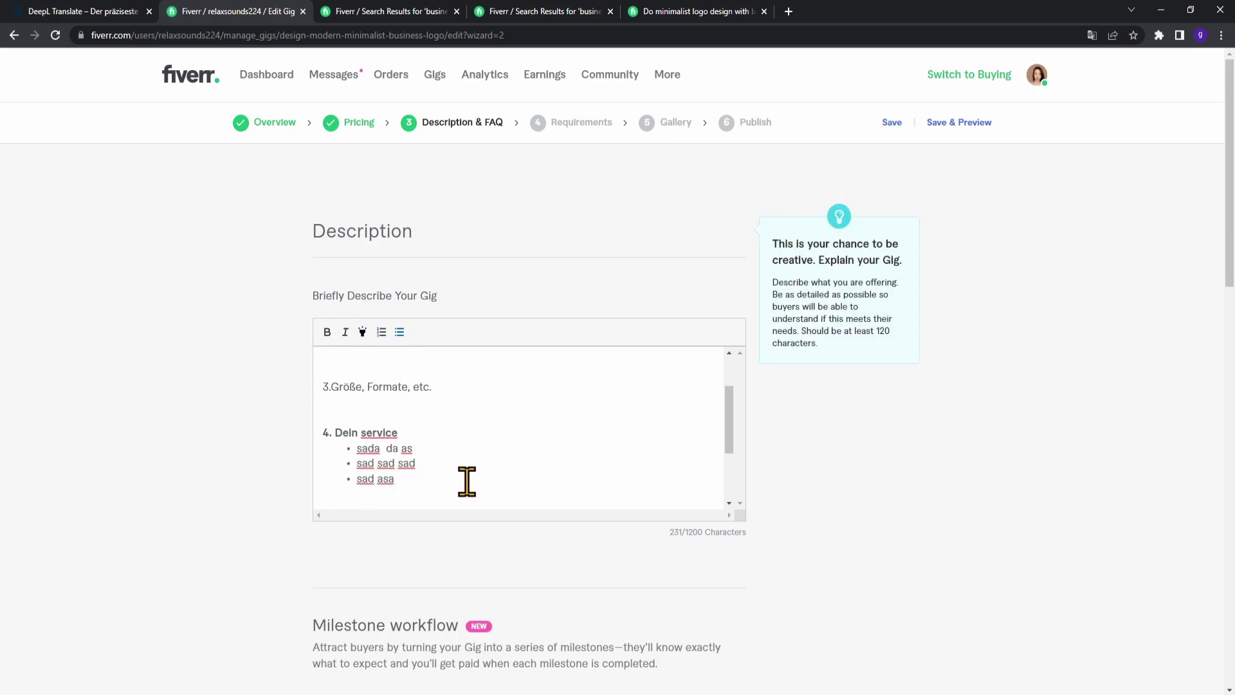
- Look over the formatted description from start to end and the Milestone workflow section below it
{"action": "scroll", "coordinate": [464, 480], "scroll_direction": "down", "scroll_amount": 2}
{"action": "scroll", "coordinate": [458, 478], "scroll_direction": "up", "scroll_amount": 2}
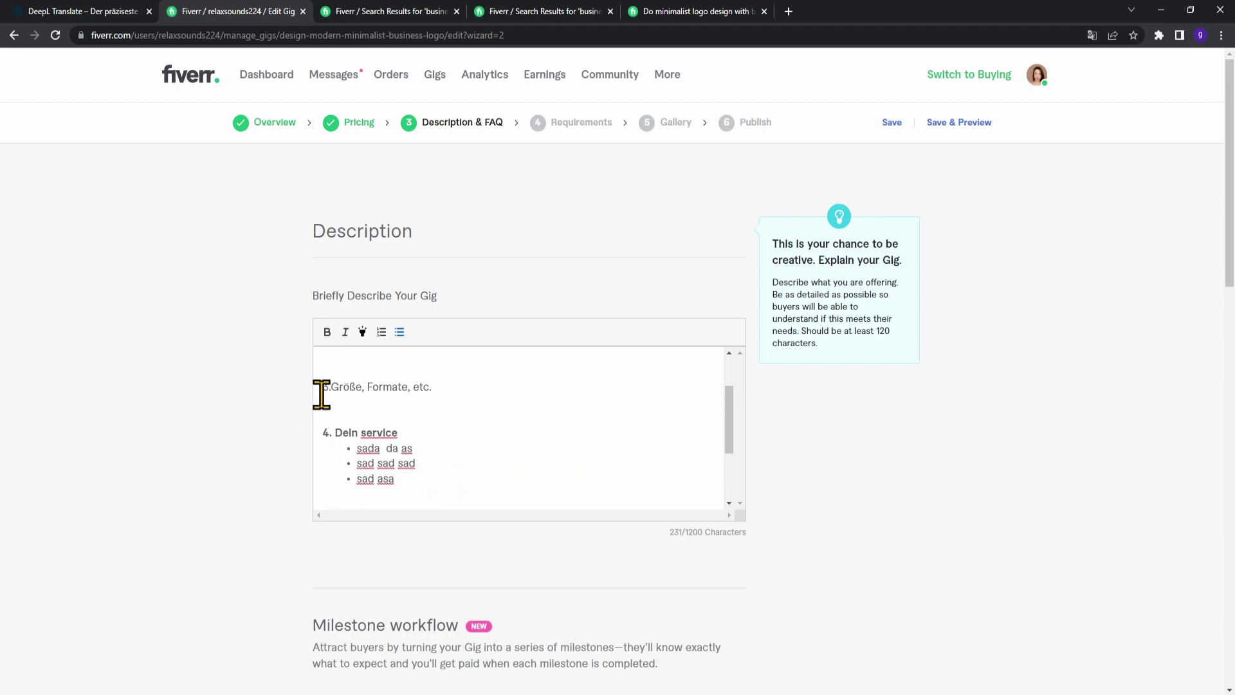
{"action": "scroll", "coordinate": [461, 465], "scroll_direction": "down", "scroll_amount": 2}
{"action": "left_click", "coordinate": [466, 447]}
{"action": "scroll", "coordinate": [684, 485], "scroll_direction": "up", "scroll_amount": 5}
{"action": "scroll", "coordinate": [586, 517], "scroll_direction": "down", "scroll_amount": 1}
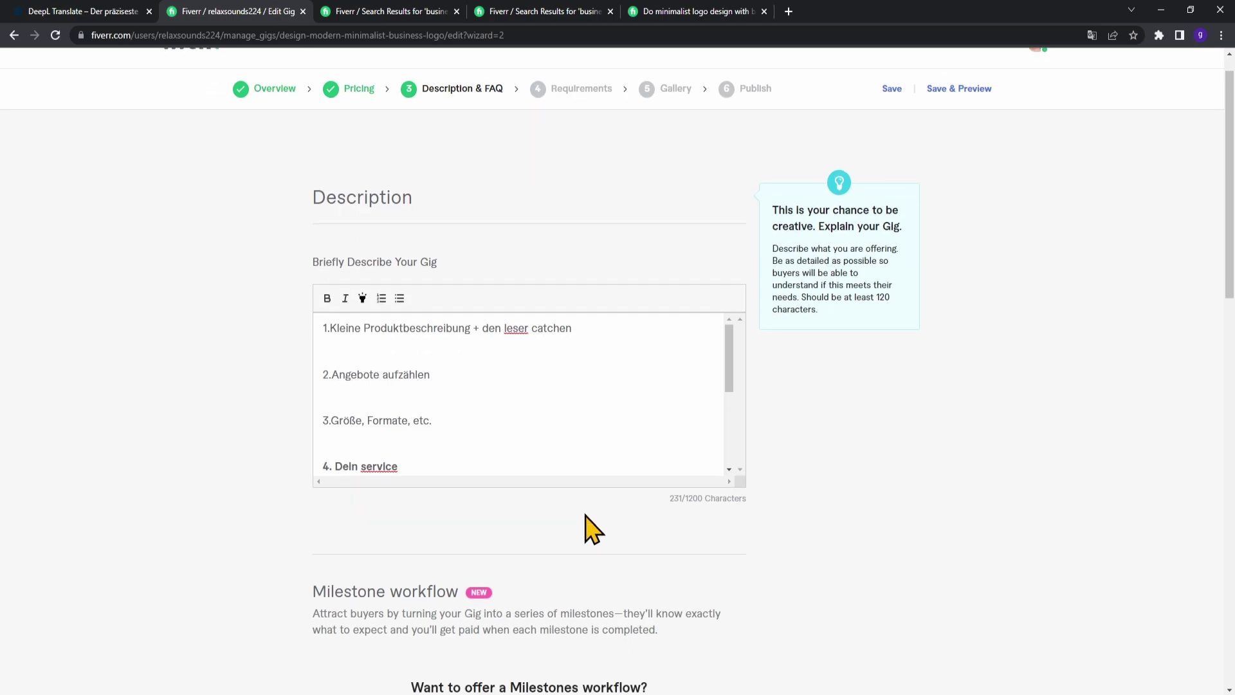
{"action": "scroll", "coordinate": [585, 517], "scroll_direction": "down", "scroll_amount": 3}
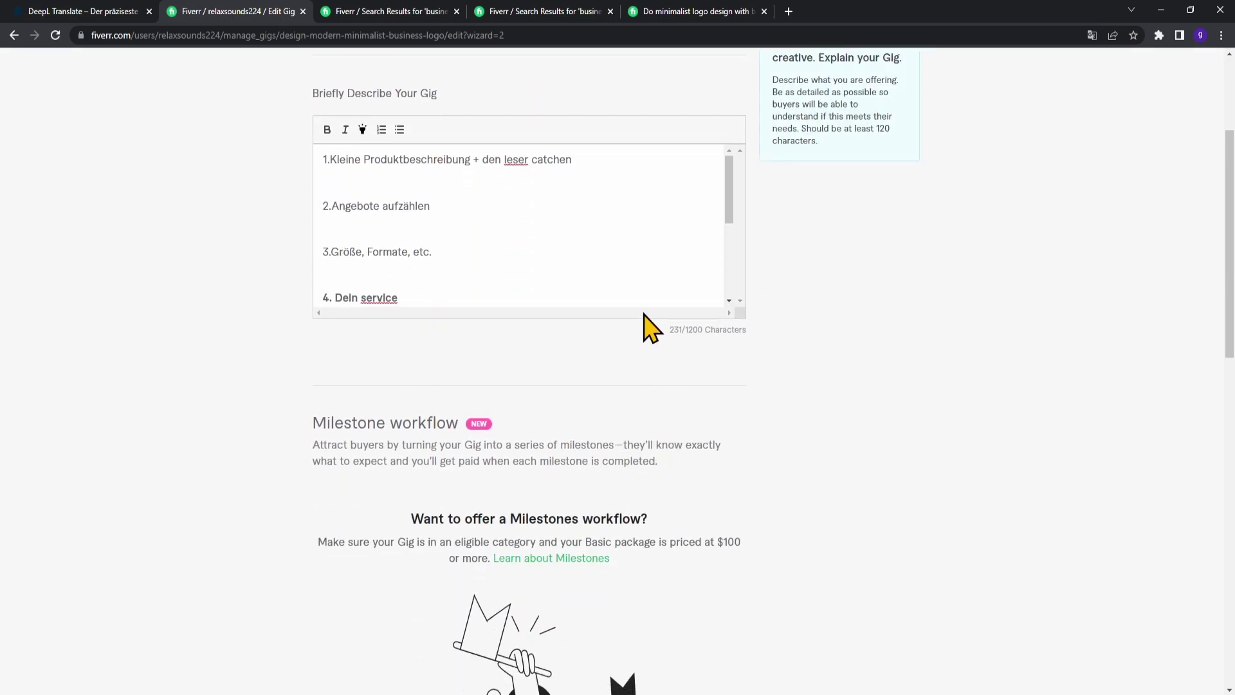
- Add the FAQ "Has the logo a tranparent background?" with the answer "Yes the logo has a tranparent background."
{"action": "scroll", "coordinate": [466, 219], "scroll_direction": "down", "scroll_amount": 1}
{"action": "scroll", "coordinate": [643, 373], "scroll_direction": "down", "scroll_amount": 6}
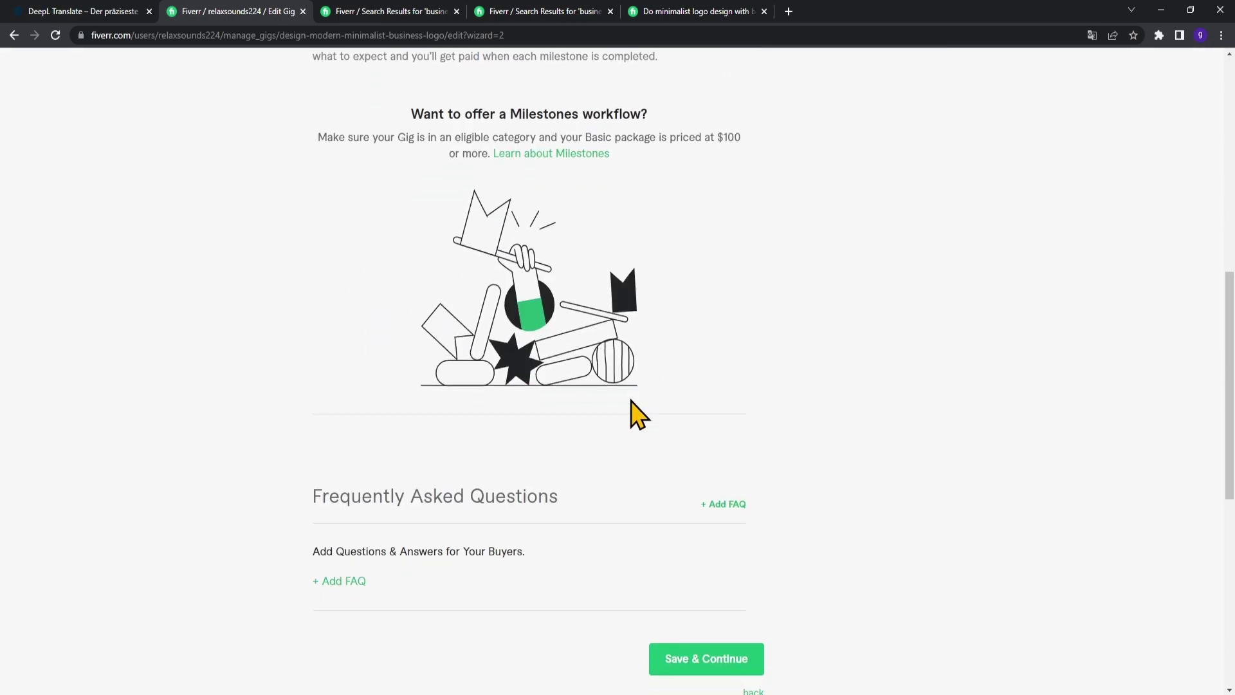
{"action": "scroll", "coordinate": [633, 409], "scroll_direction": "down", "scroll_amount": 3}
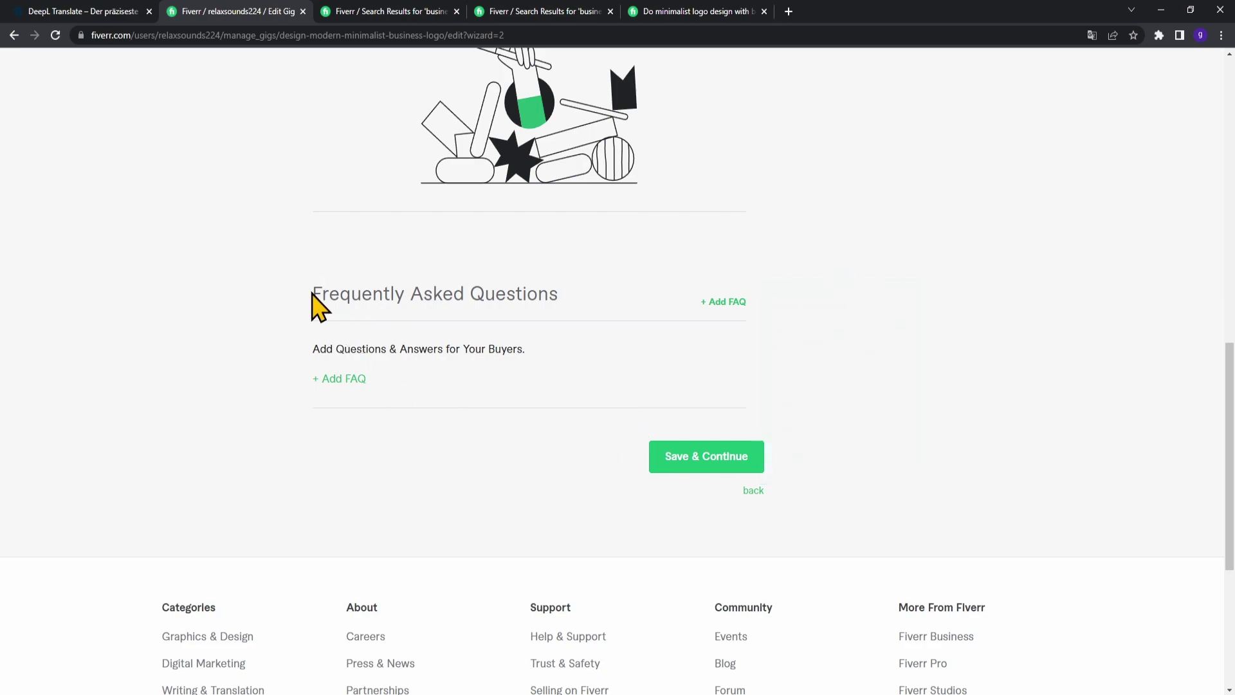
{"action": "left_click_drag", "start_coordinate": [312, 294], "coordinate": [587, 323]}
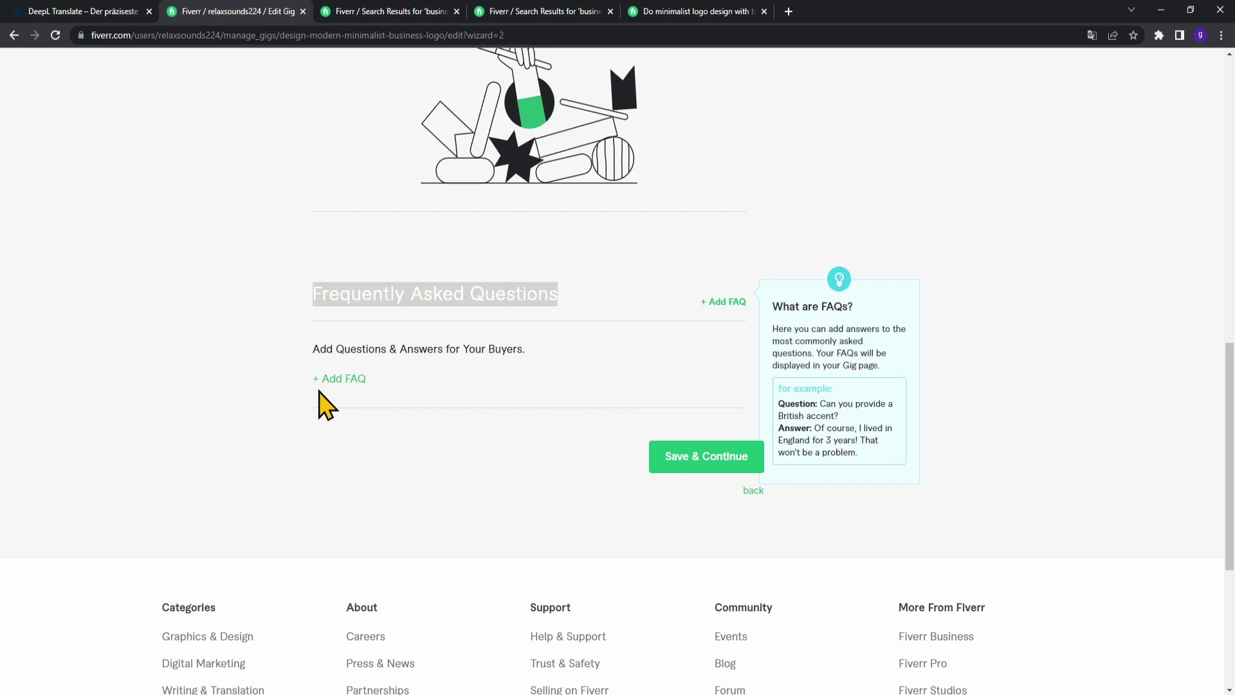
{"action": "left_click", "coordinate": [353, 384]}
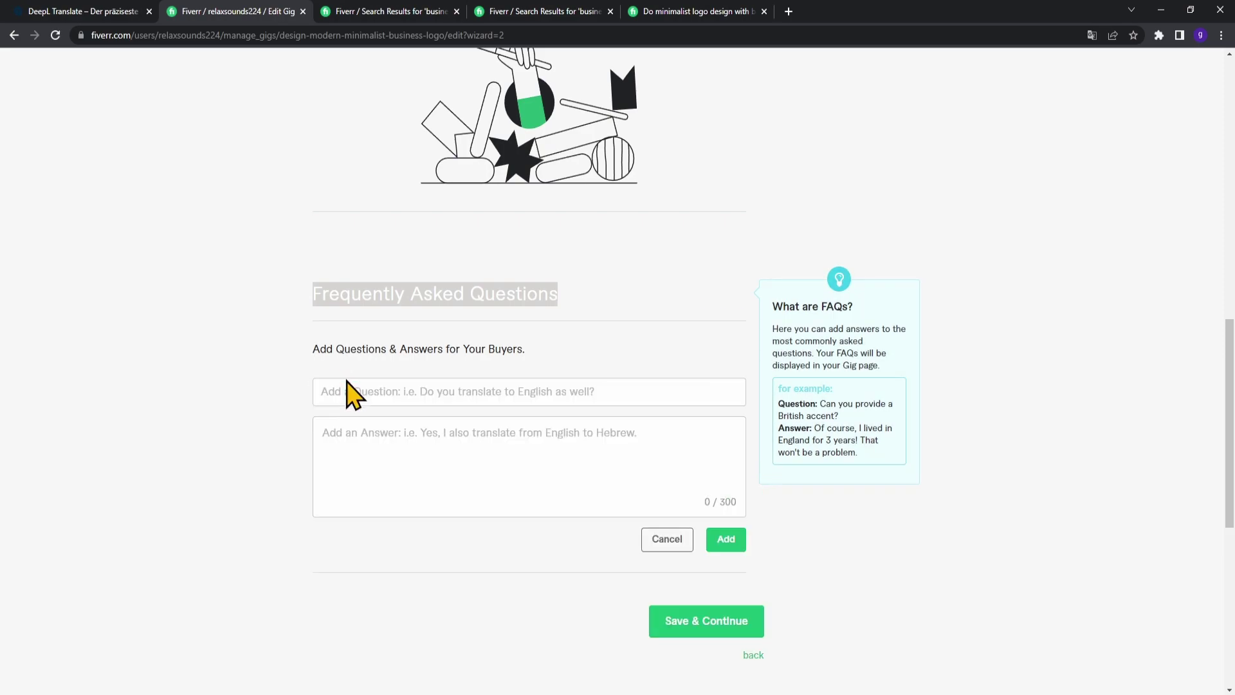
{"action": "type", "text": "Has the logo a tranparent background?"}
{"action": "left_click", "coordinate": [555, 448]}
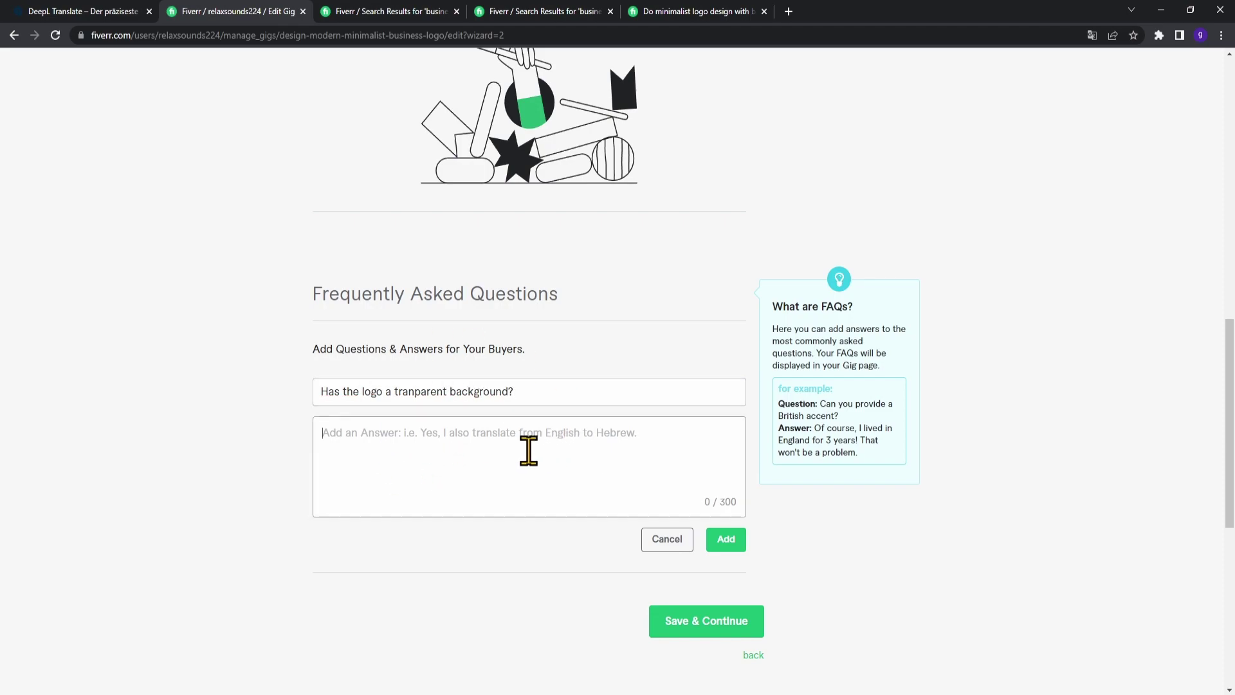
{"action": "type", "text": "Yes th"}
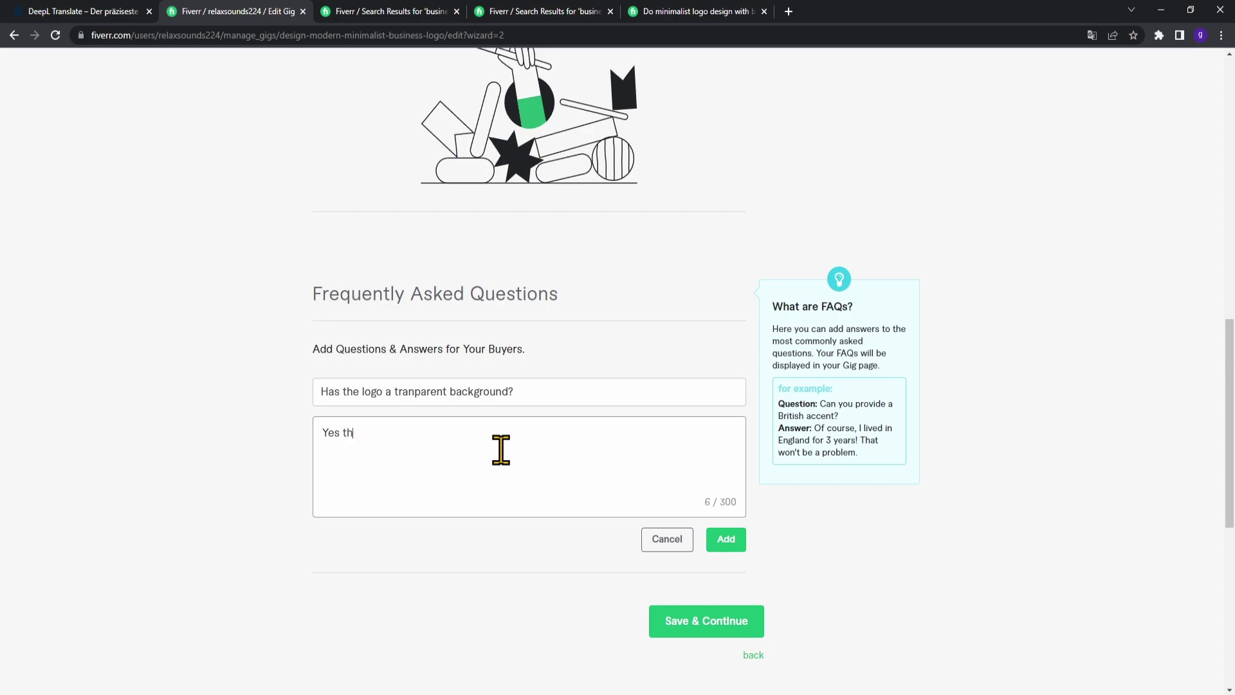
{"action": "type", "text": "e logo has a tranparent background."}
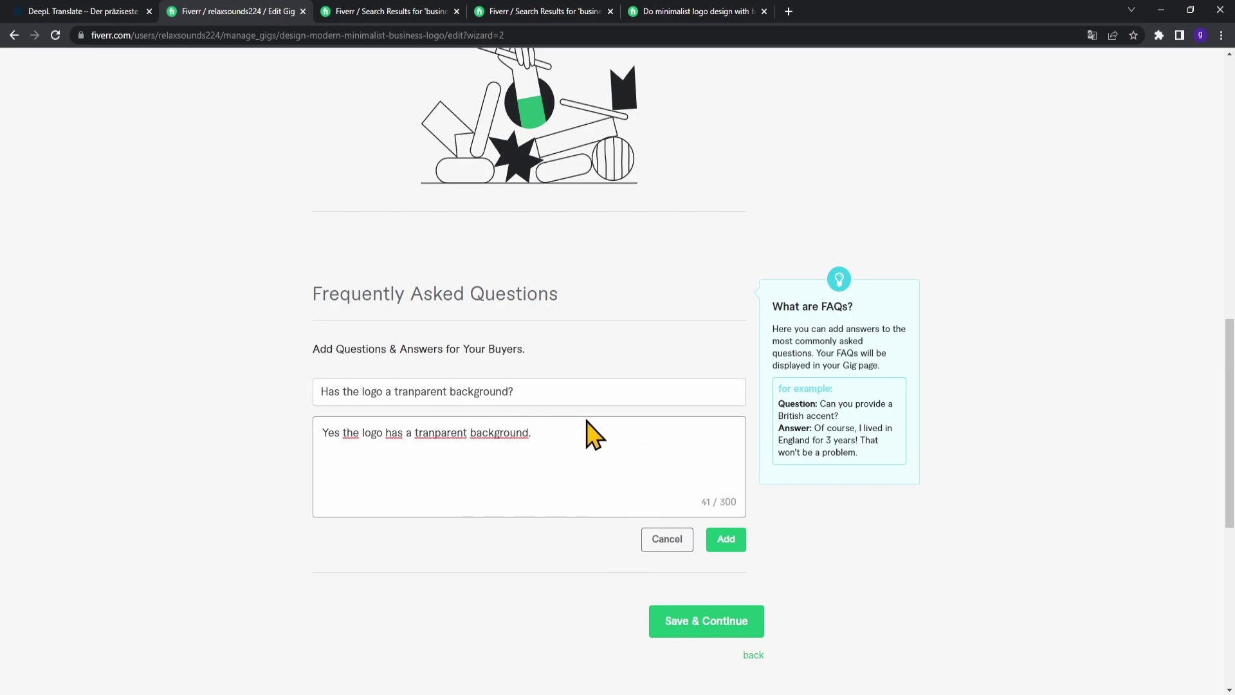
{"action": "left_click", "coordinate": [732, 544]}
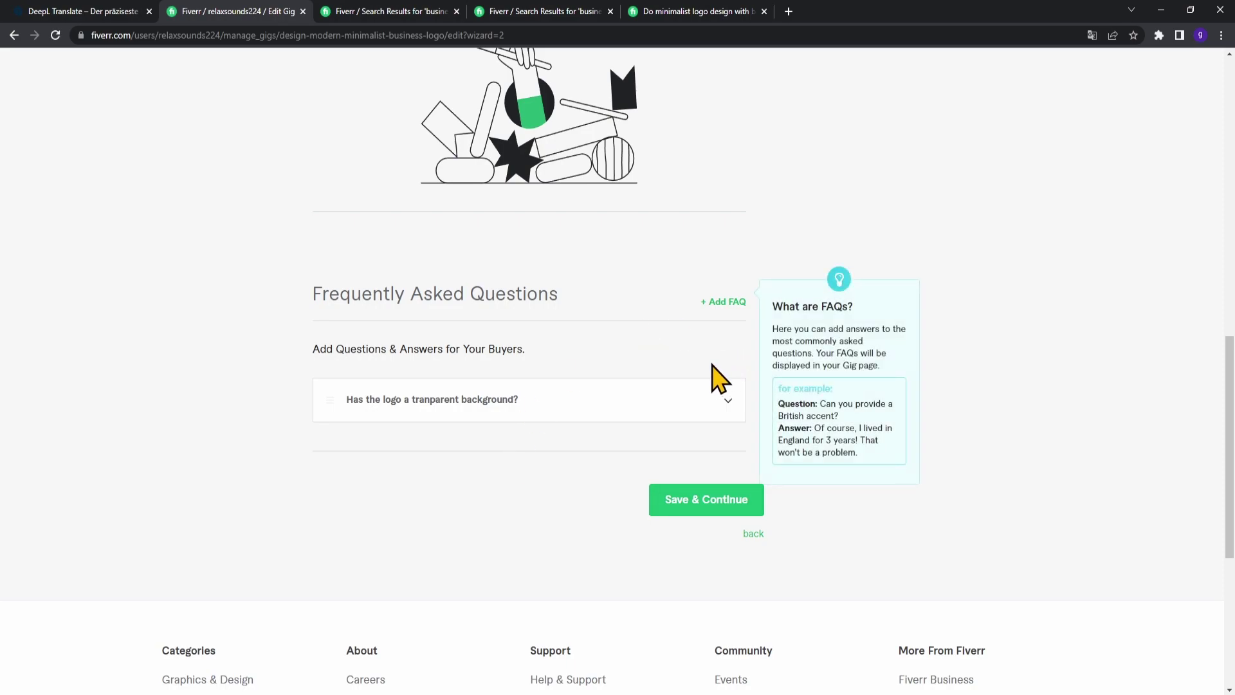
- Add the FAQ "Can I print the logo?" with the answer "The silver and gold package included a printable logo." and save, continuing to Requirements
{"action": "left_click", "coordinate": [727, 304]}
{"action": "left_click", "coordinate": [588, 386]}
{"action": "type", "text": "Can I print the logo?"}
{"action": "left_click", "coordinate": [591, 477]}
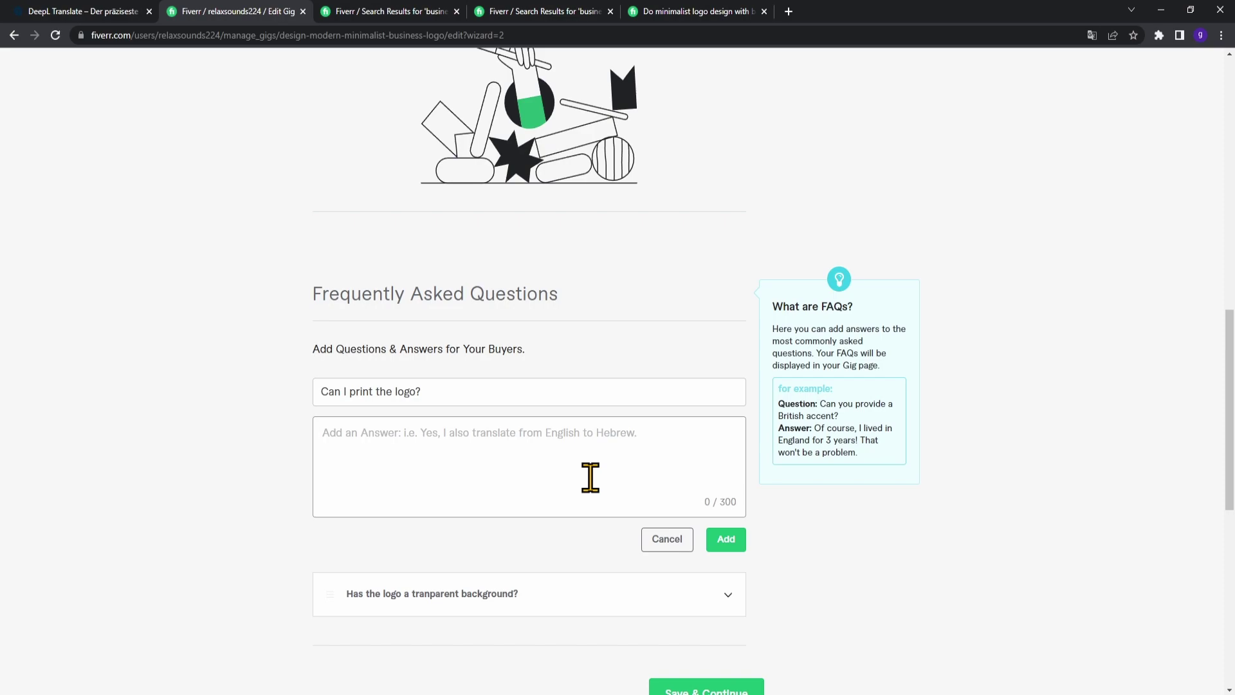
{"action": "type", "text": "The si"}
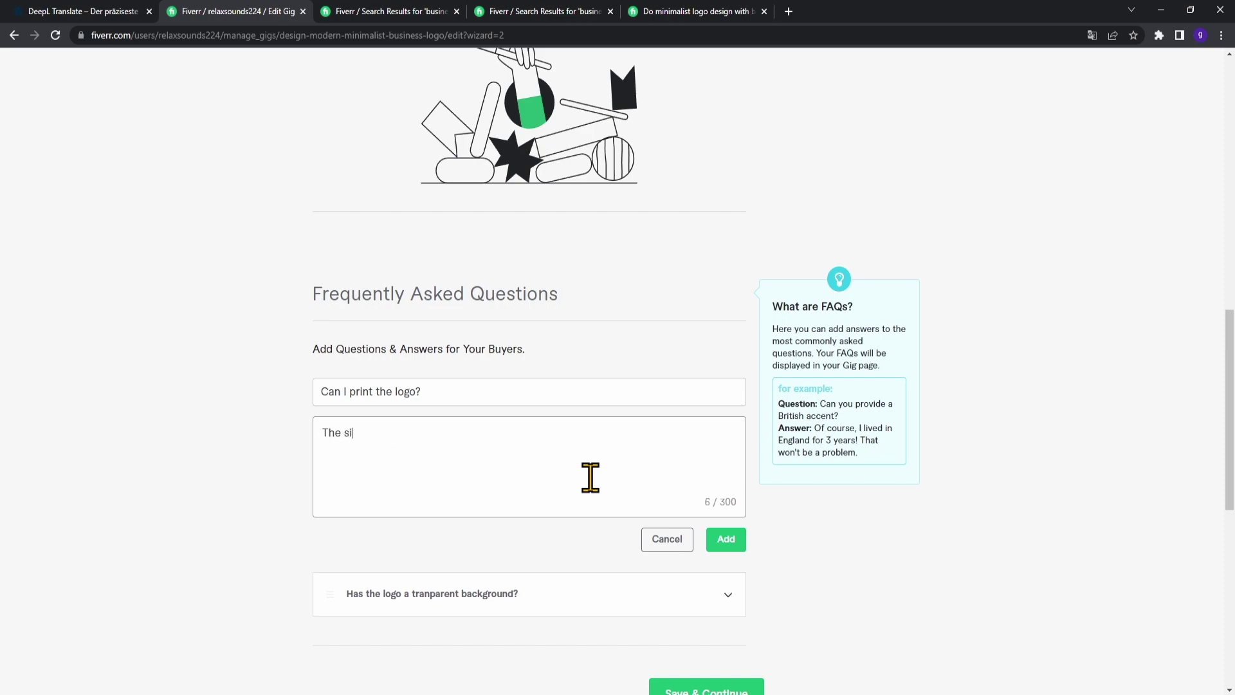
{"action": "type", "text": "lver and gold package includ"}
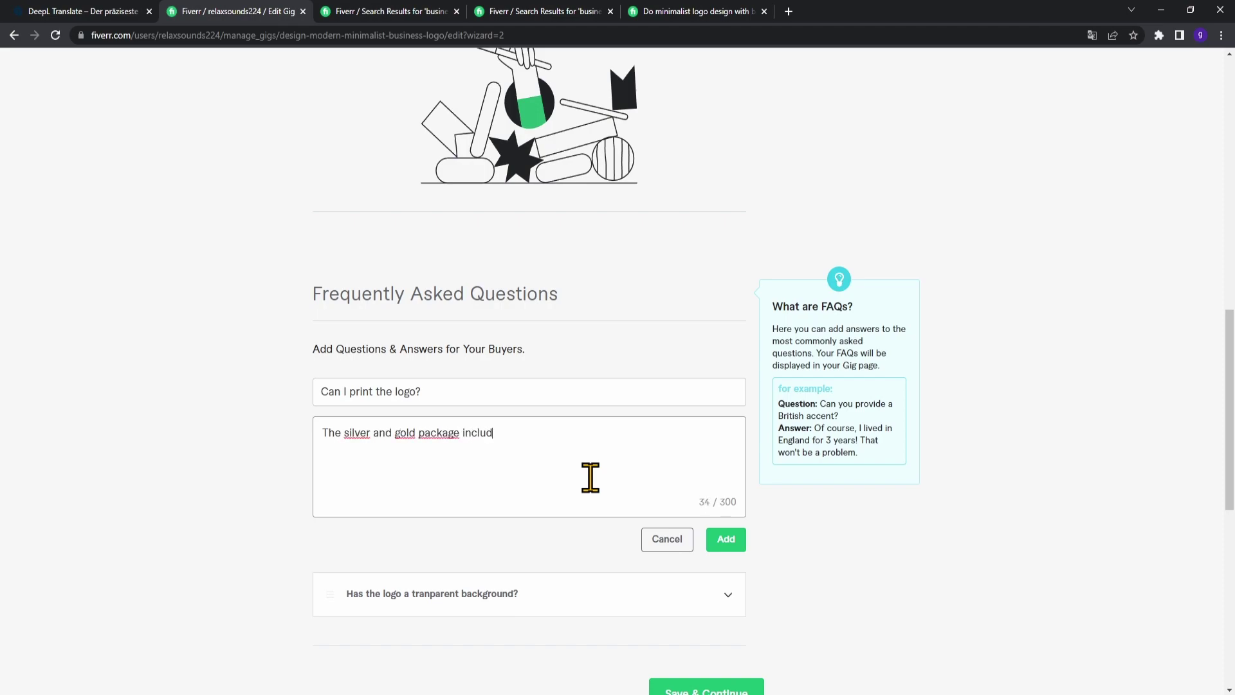
{"action": "type", "text": "ed a printable logo."}
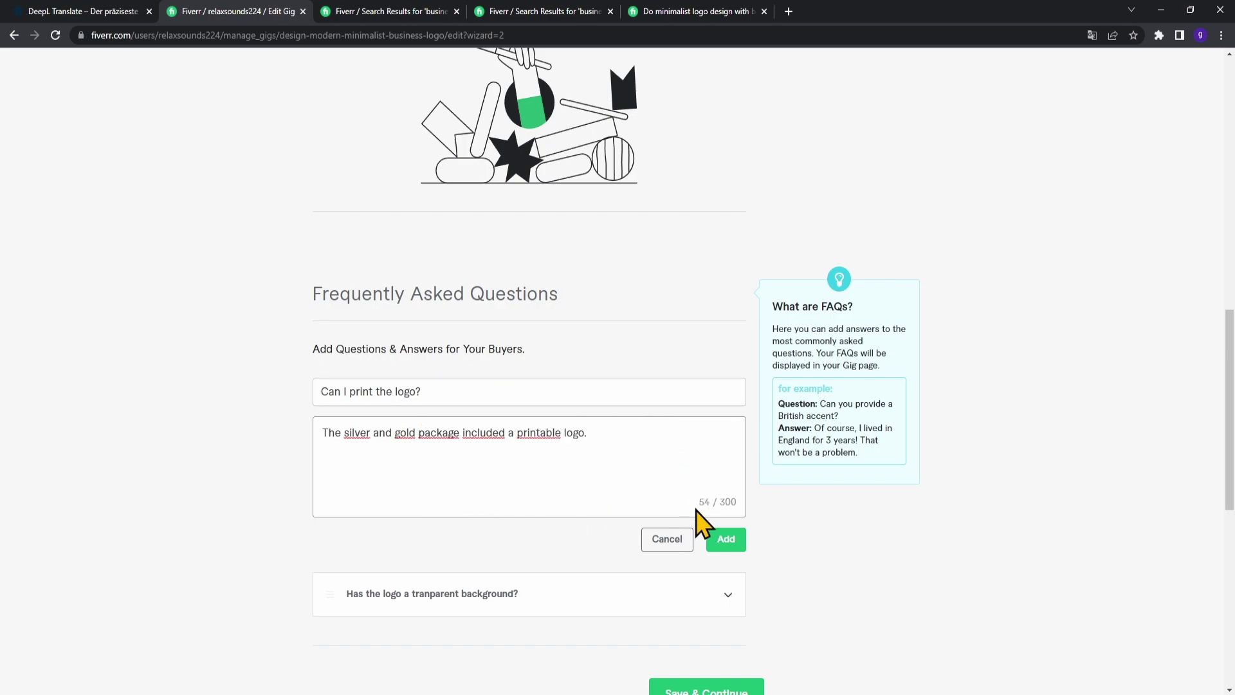
{"action": "left_click", "coordinate": [721, 544]}
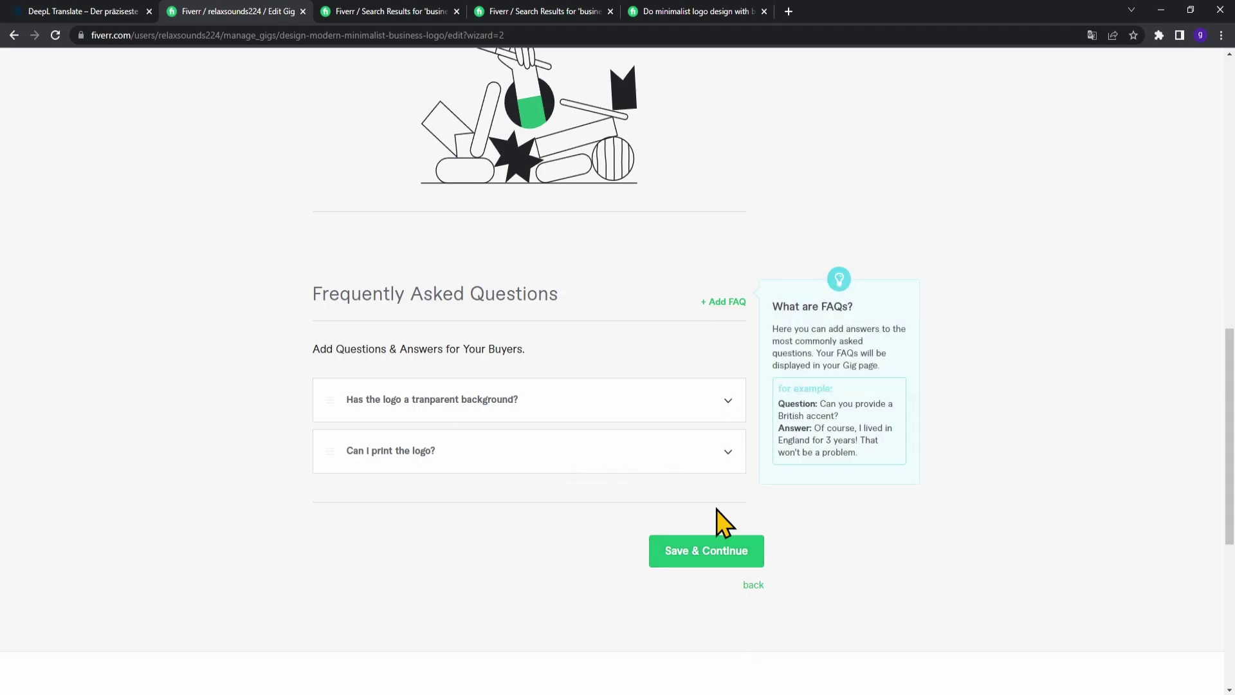
{"action": "left_click", "coordinate": [696, 553]}
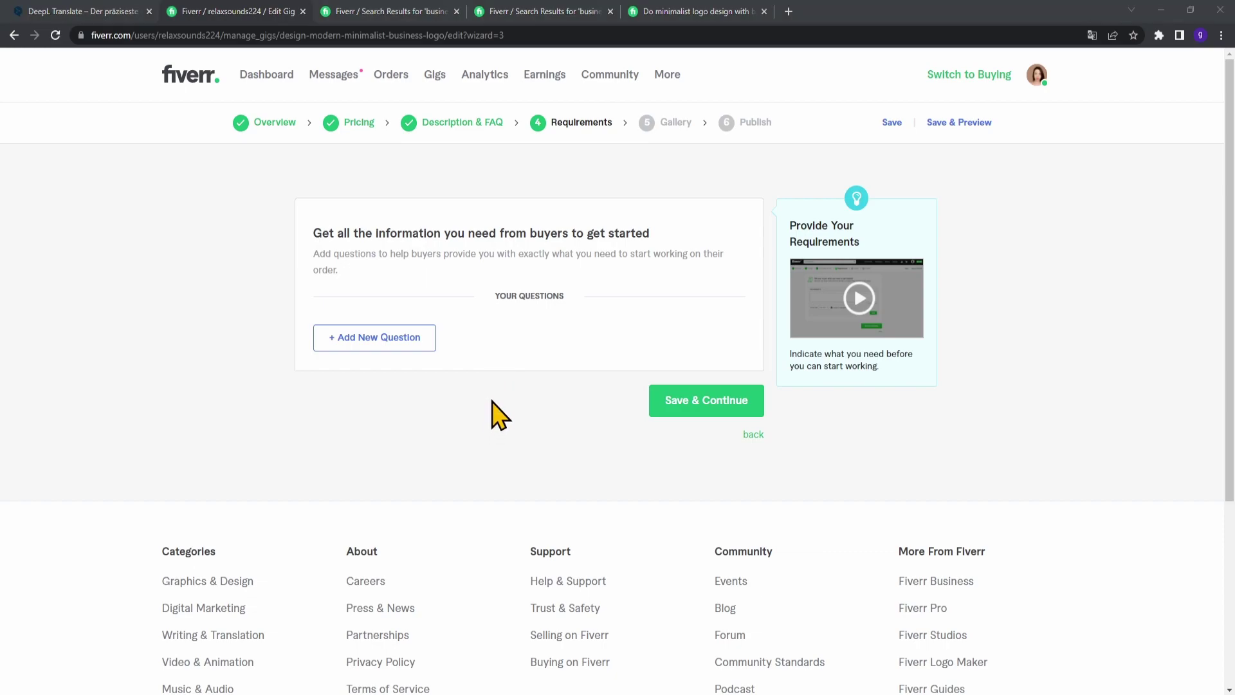
- Add a required free-text buyer question reading "How should the logo look like?"
{"action": "left_click", "coordinate": [404, 346]}
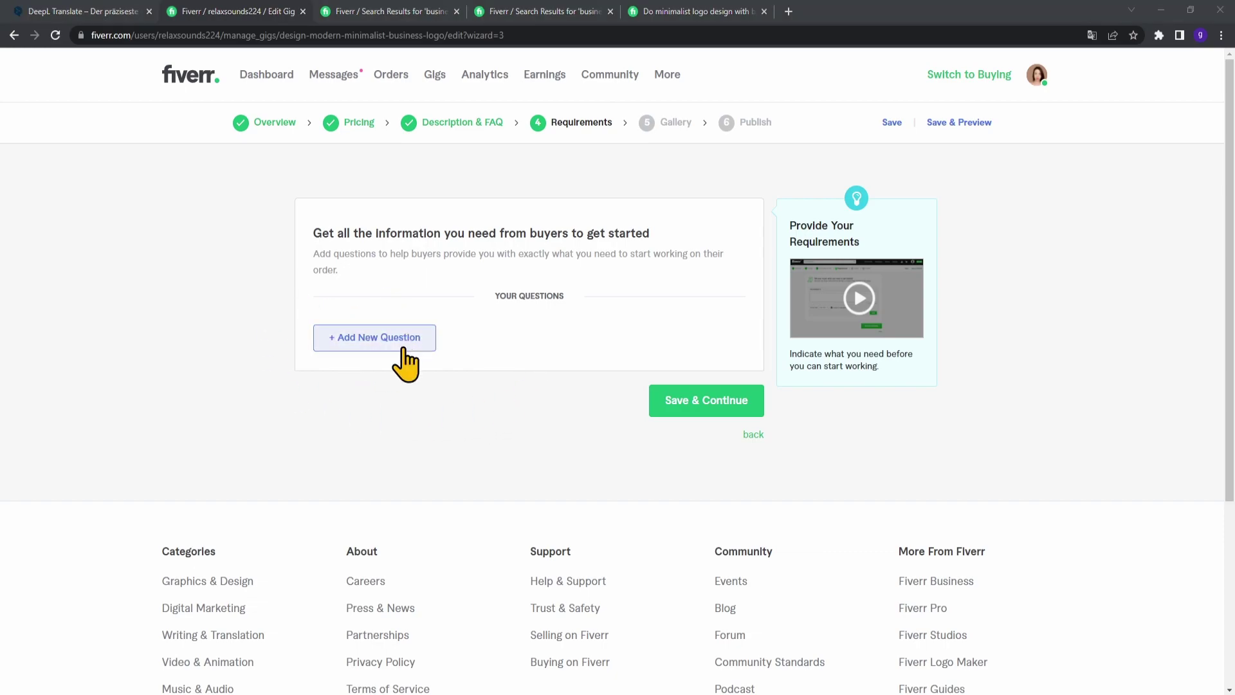
{"action": "left_click", "coordinate": [406, 349]}
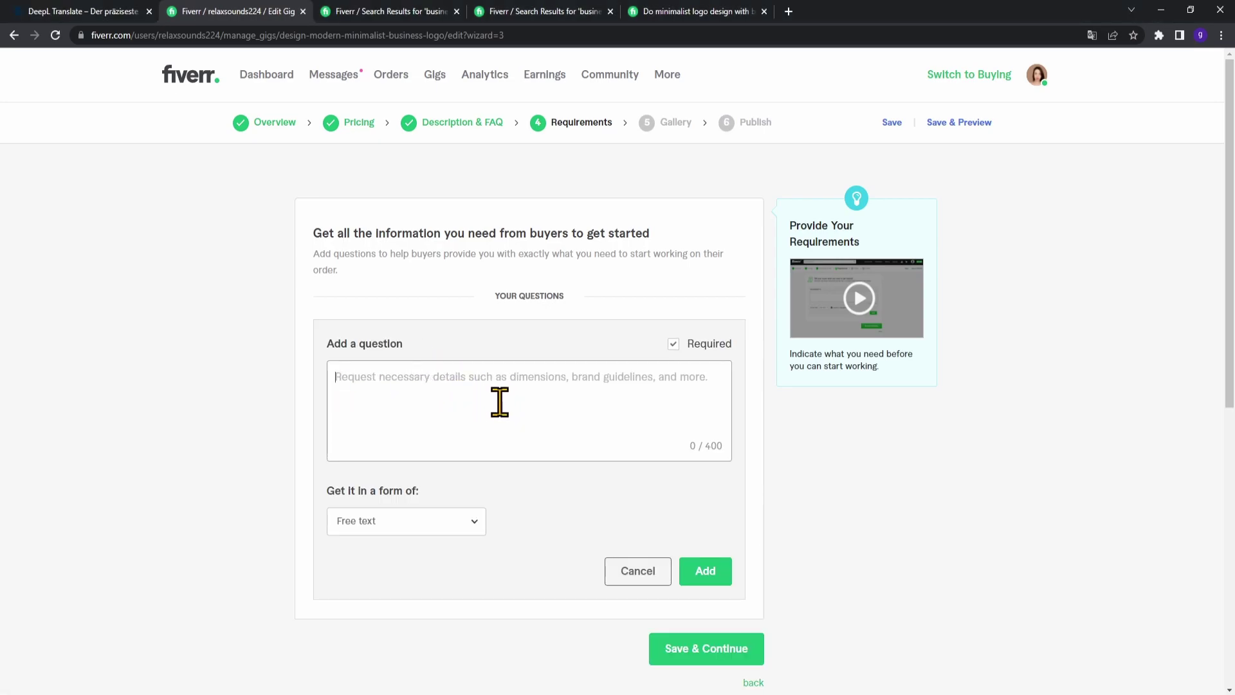
{"action": "type", "text": "Ho"}
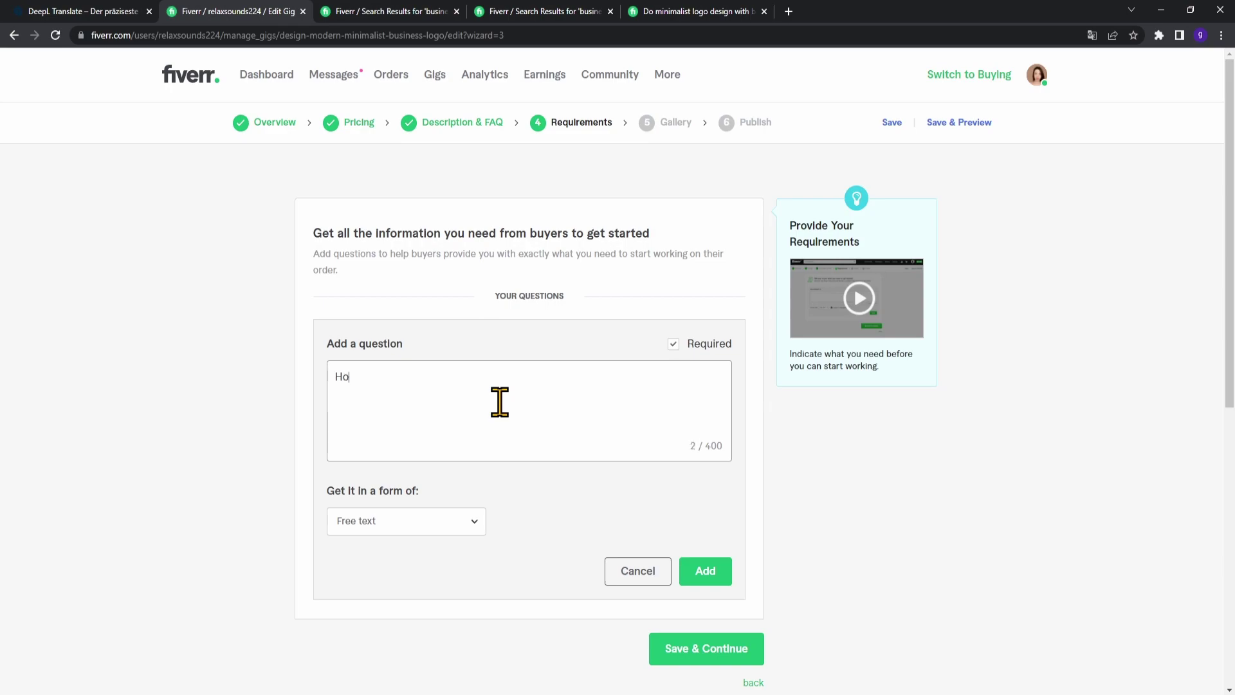
{"action": "type", "text": "w should the logo look like?"}
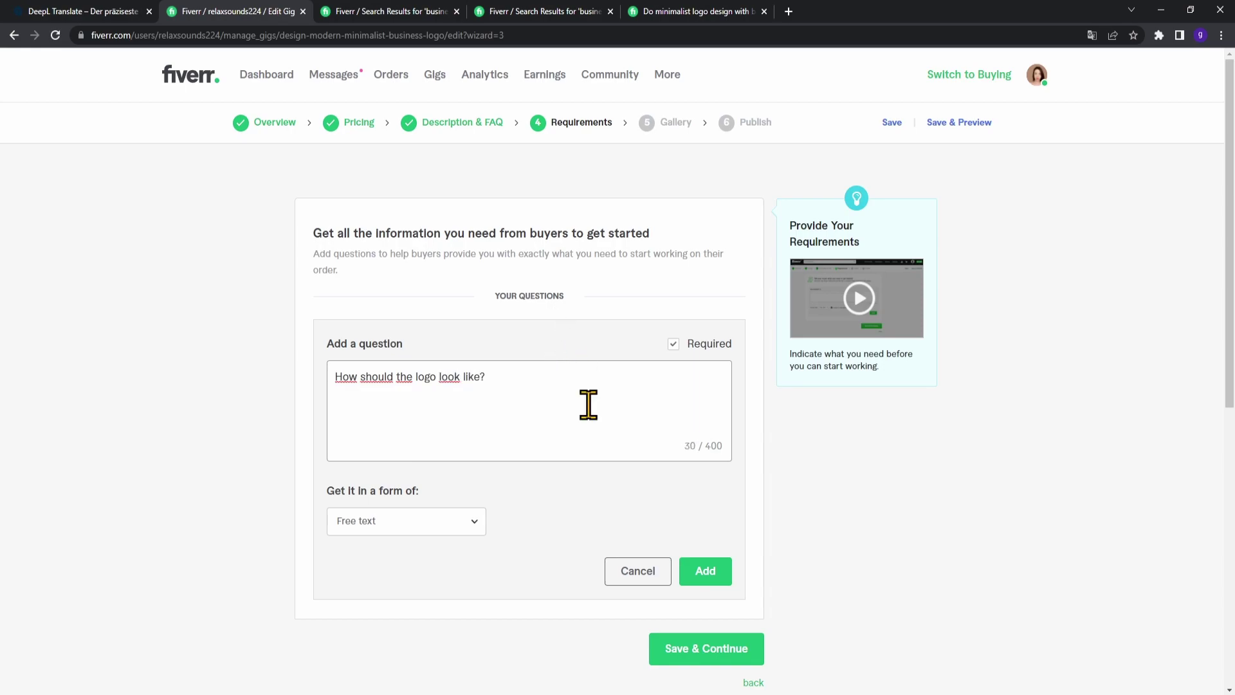
{"action": "left_click", "coordinate": [449, 518]}
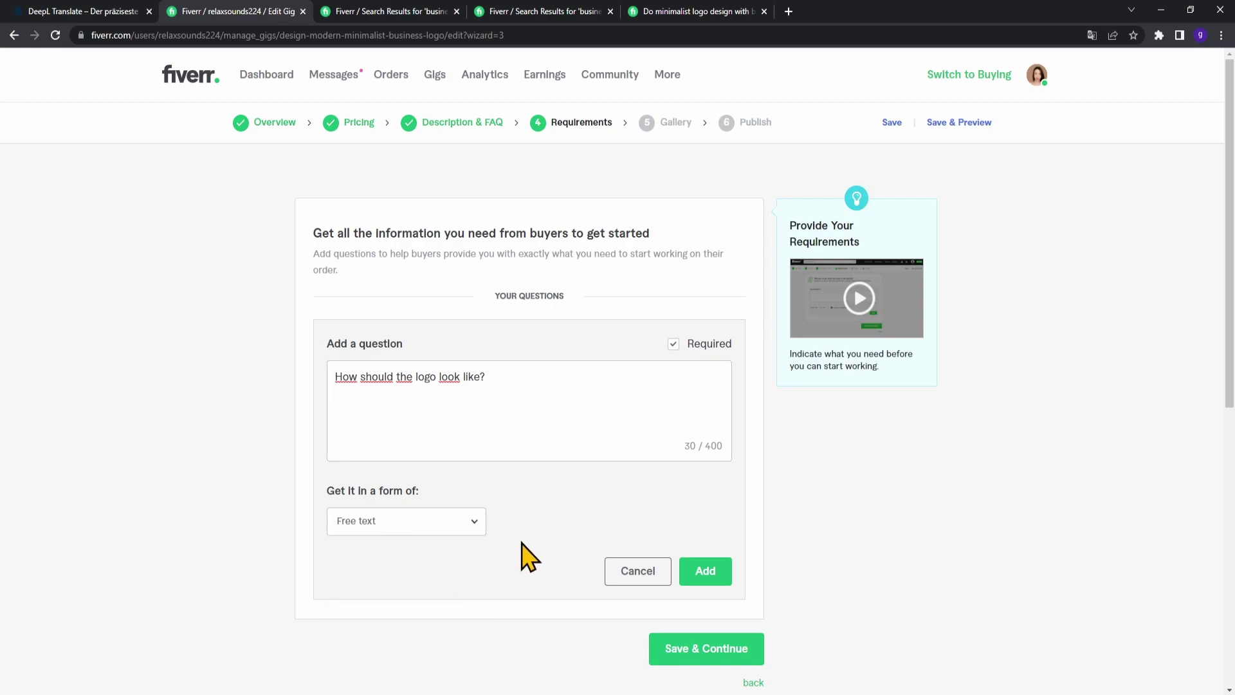
{"action": "left_click", "coordinate": [706, 572]}
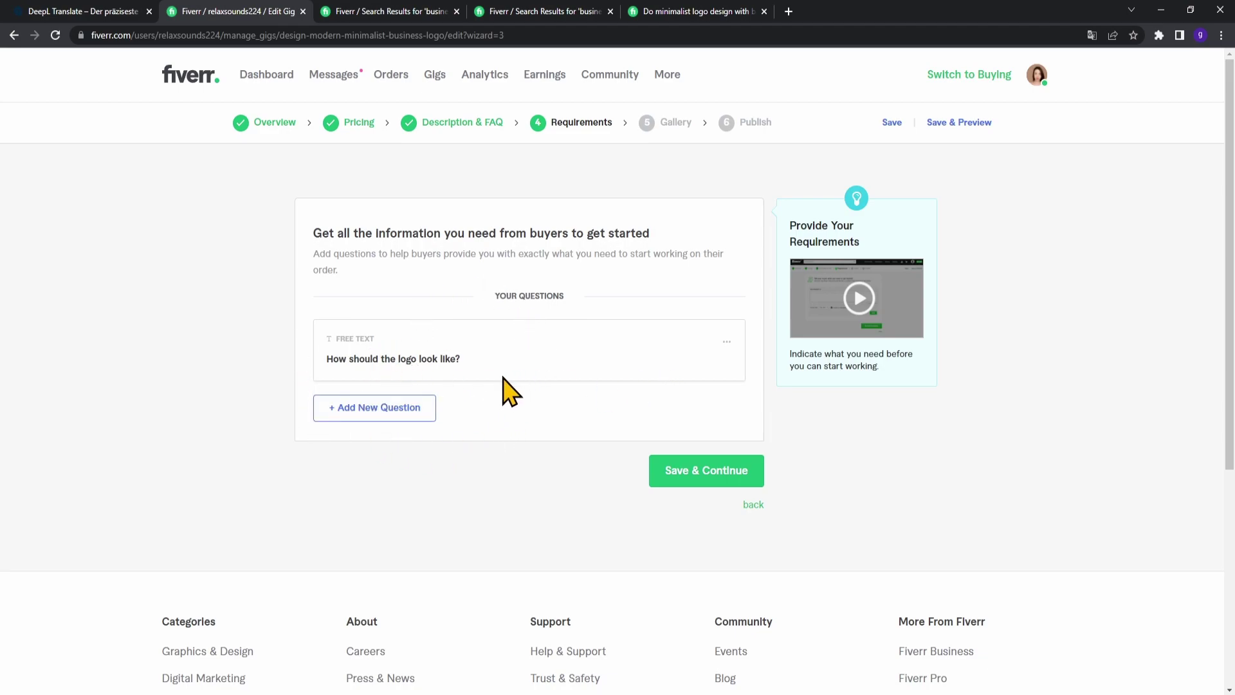
- Open and discard a second blank question, then save the requirements and continue to the Gallery stage
{"action": "left_click", "coordinate": [400, 410]}
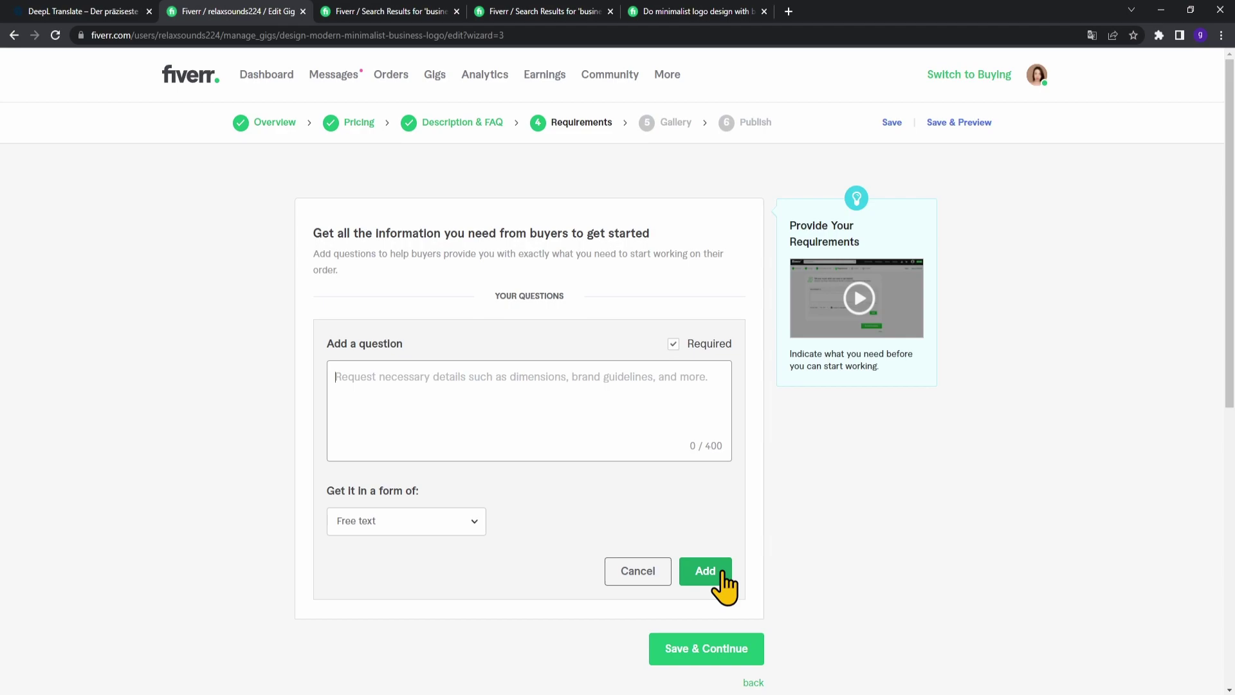
{"action": "left_click", "coordinate": [689, 571]}
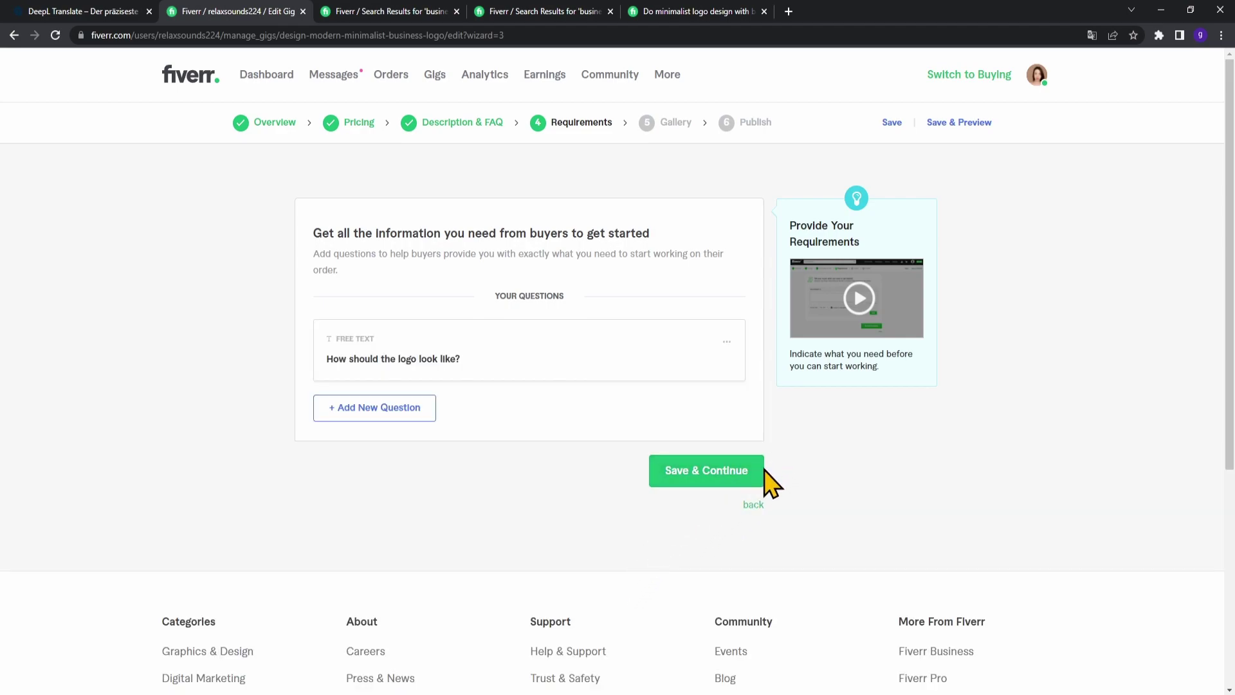
{"action": "left_click", "coordinate": [693, 476]}
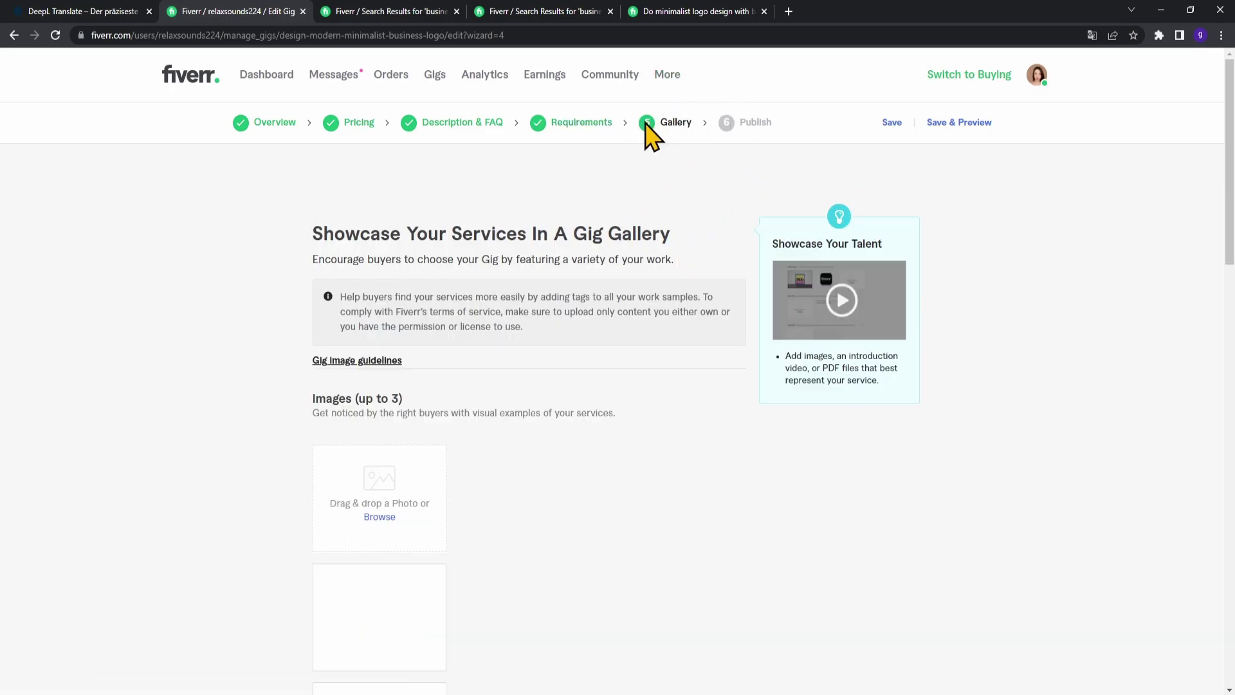
- Examine the gallery's image upload section and the best image size in the Gig image guidelines
{"action": "scroll", "coordinate": [676, 202], "scroll_direction": "down", "scroll_amount": 1}
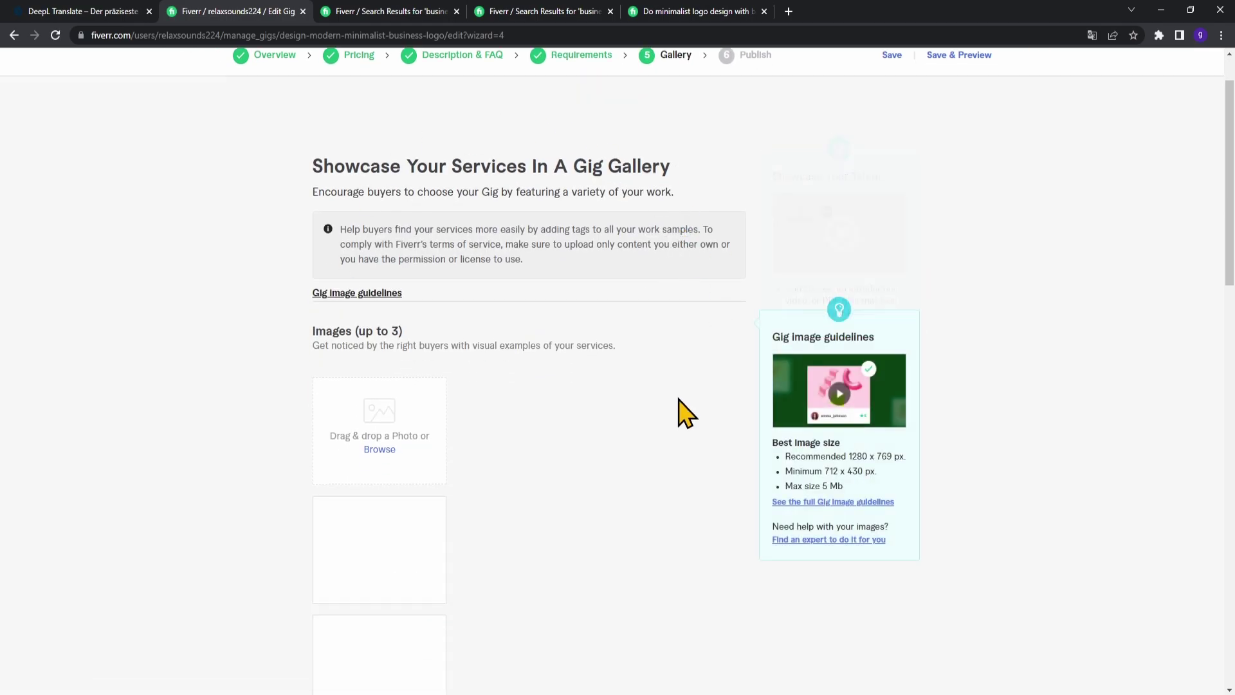
{"action": "scroll", "coordinate": [687, 411], "scroll_direction": "down", "scroll_amount": 2}
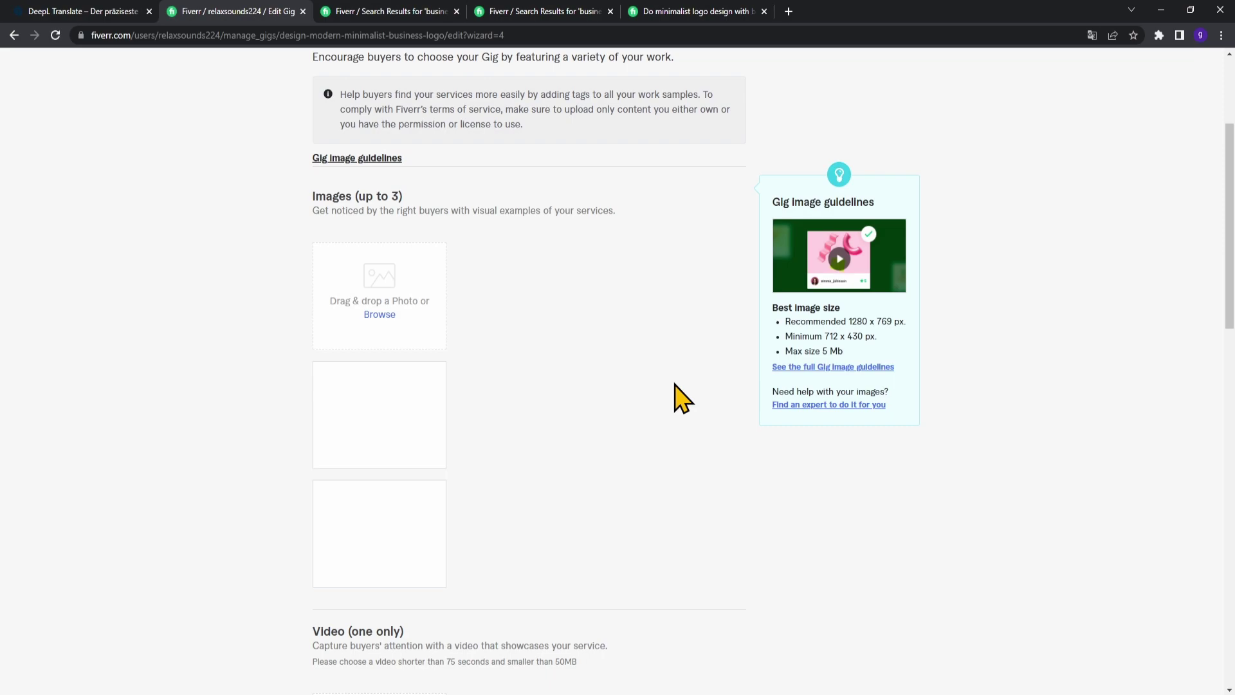
{"action": "scroll", "coordinate": [558, 348], "scroll_direction": "down", "scroll_amount": 1}
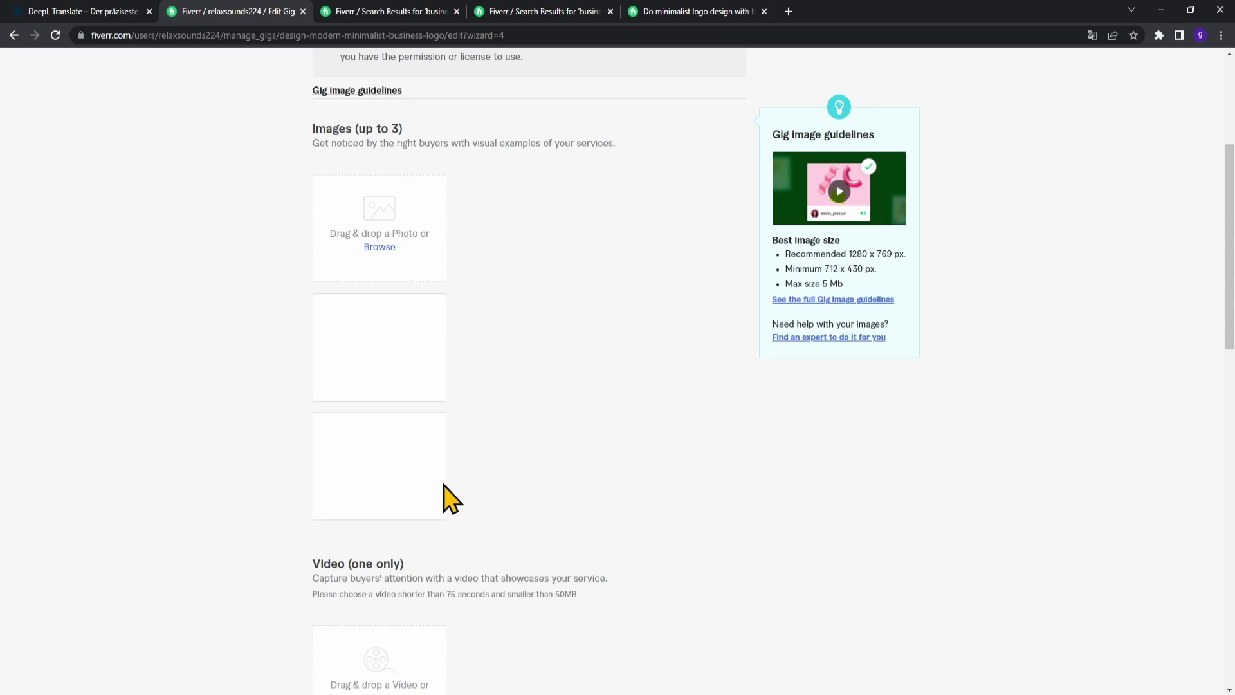
{"action": "left_click_drag", "start_coordinate": [786, 254], "coordinate": [903, 255]}
{"action": "left_click", "coordinate": [916, 273]}
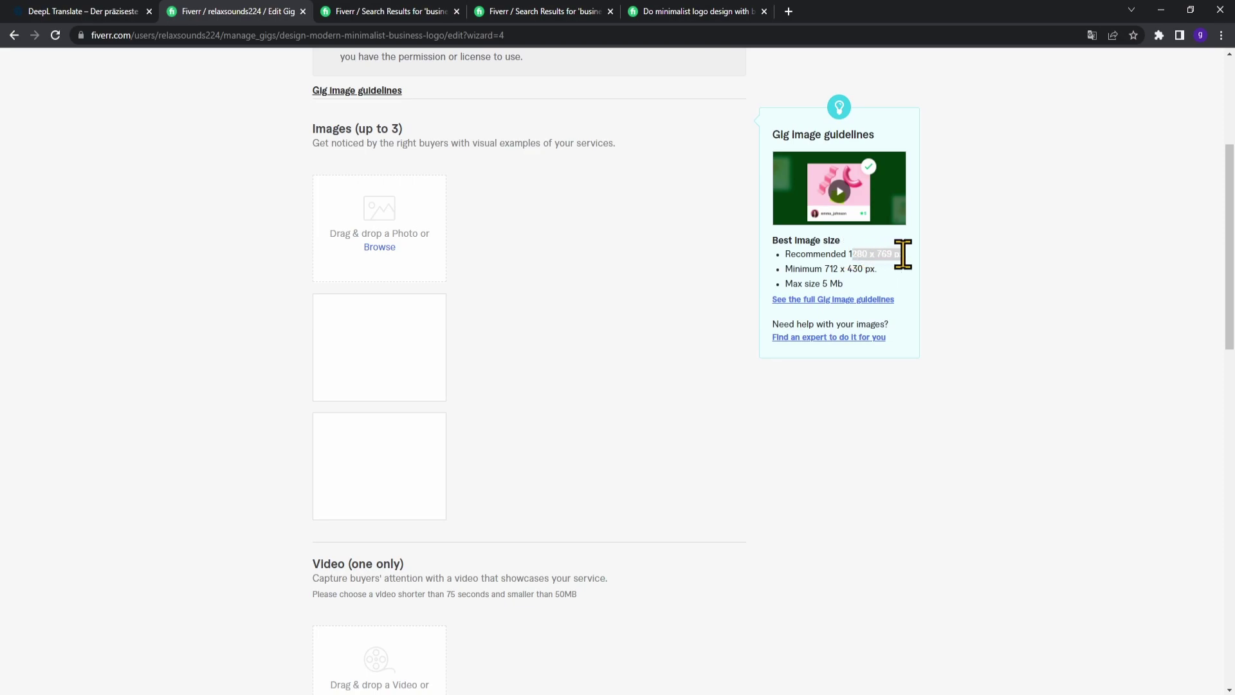
{"action": "scroll", "coordinate": [973, 263], "scroll_direction": "up", "scroll_amount": 3}
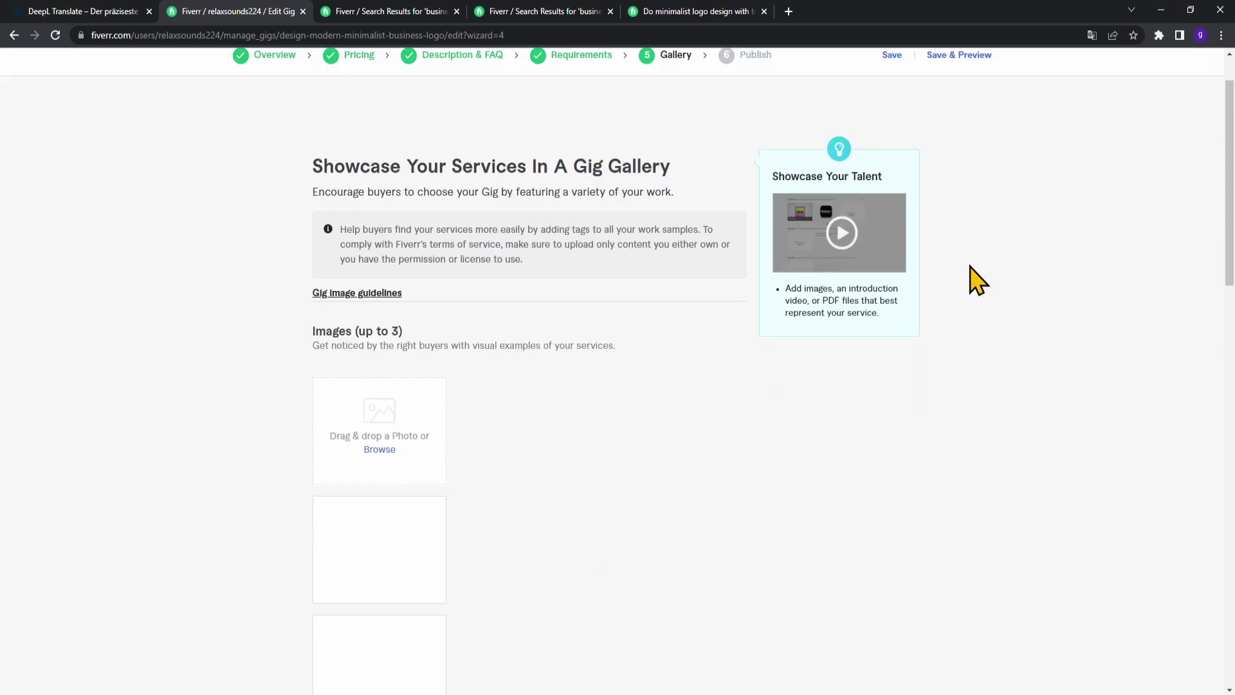
{"action": "mouse_move", "coordinate": [376, 477]}
{"action": "left_click_drag", "start_coordinate": [786, 487], "coordinate": [871, 474]}
{"action": "left_click", "coordinate": [896, 491]}
- Check the pixel dimensions of Fiverr Gig.png on the desktop in its file properties, then return to the gig gallery in the browser
{"action": "left_click", "coordinate": [1163, 9]}
{"action": "right_click", "coordinate": [654, 141]}
{"action": "left_click", "coordinate": [674, 368]}
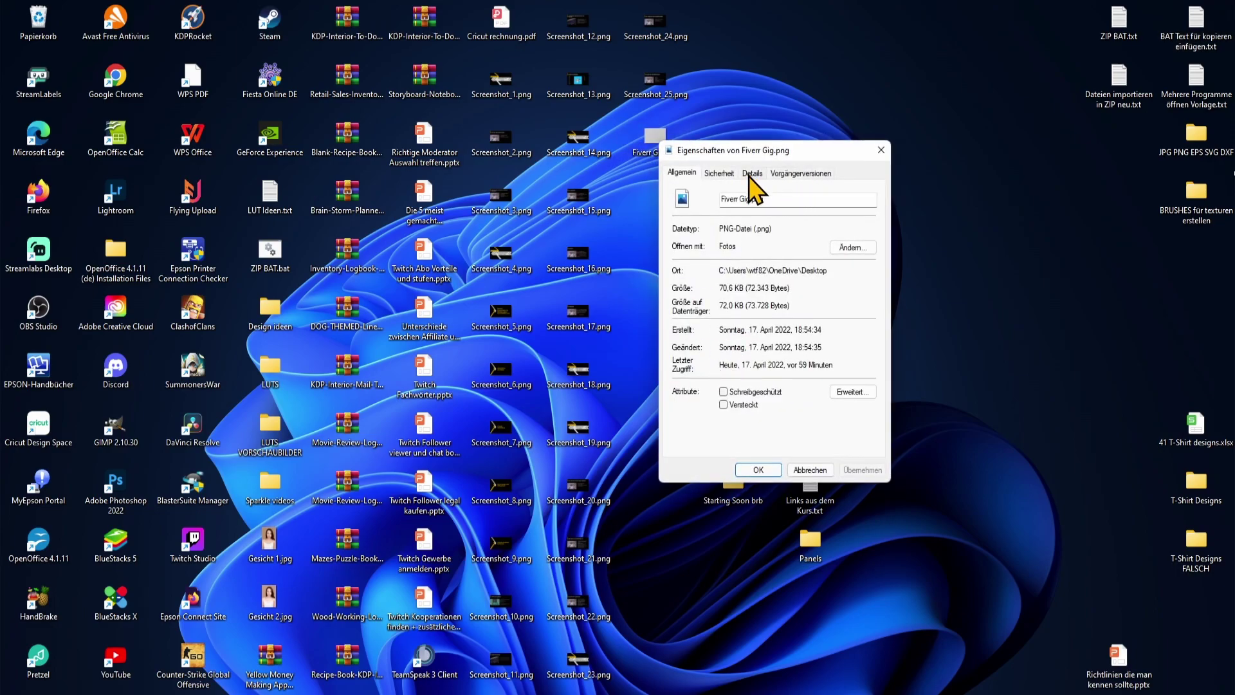
{"action": "left_click", "coordinate": [751, 173]}
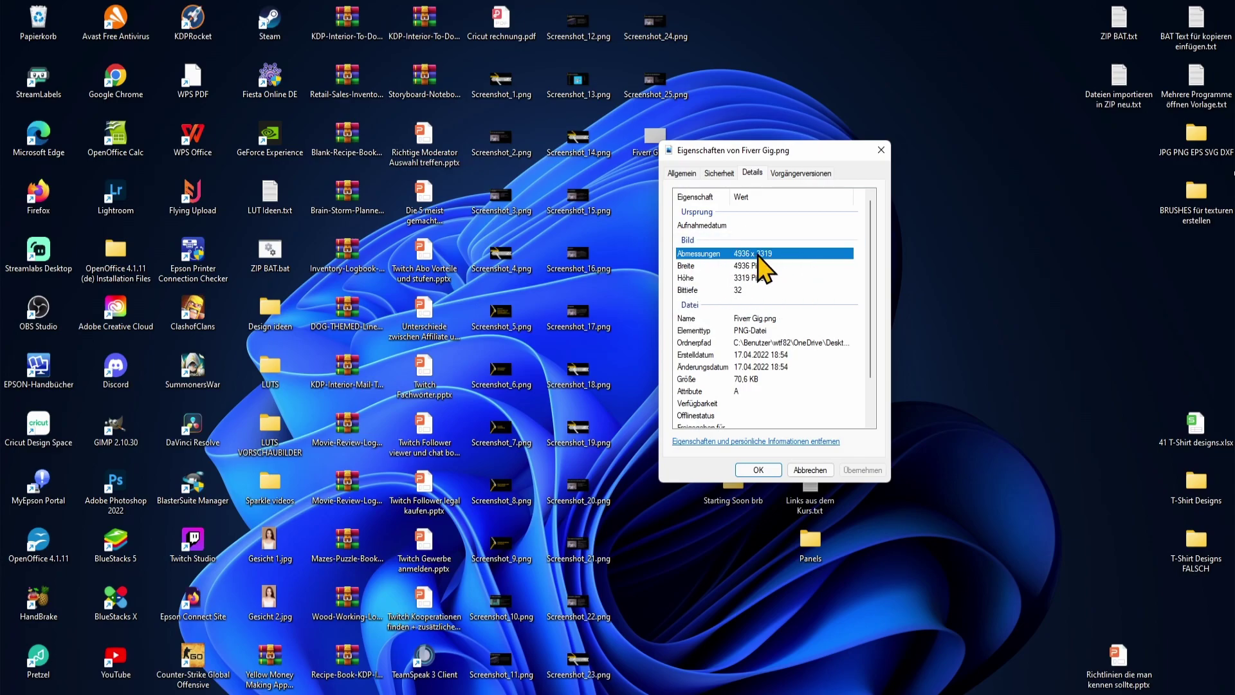
{"action": "key", "text": "Escape"}
{"action": "key", "text": "alt+Tab"}
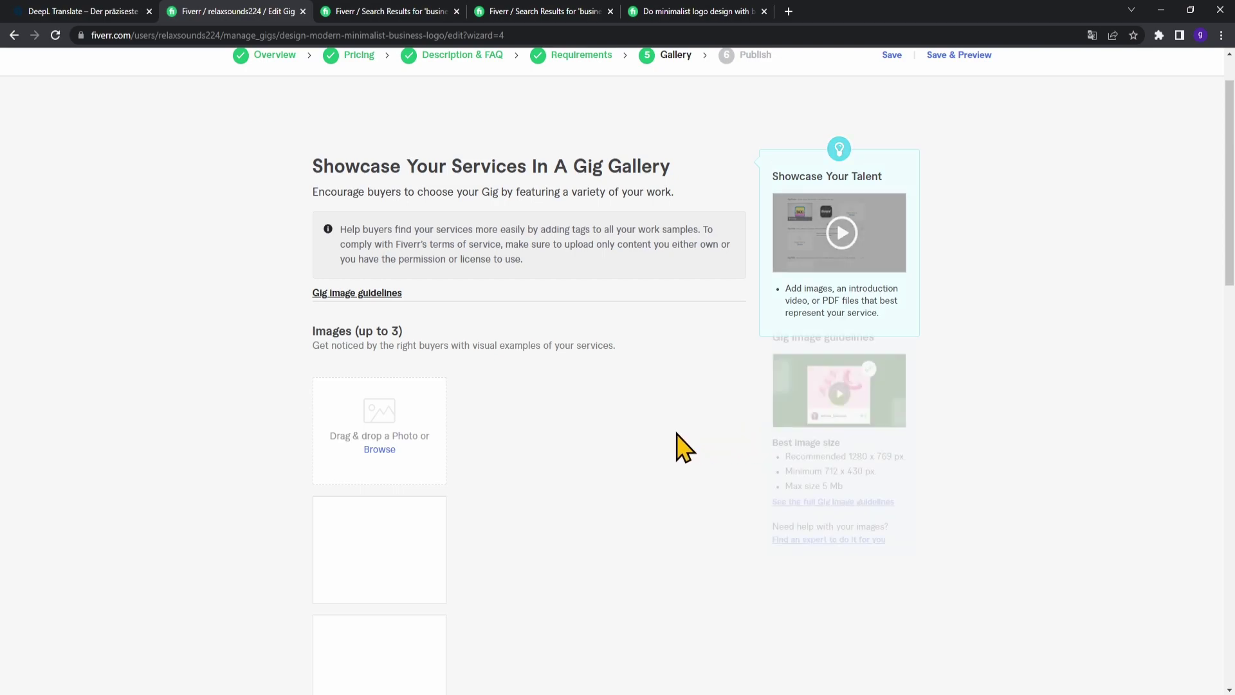
{"action": "scroll", "coordinate": [419, 451], "scroll_direction": "down", "scroll_amount": 1}
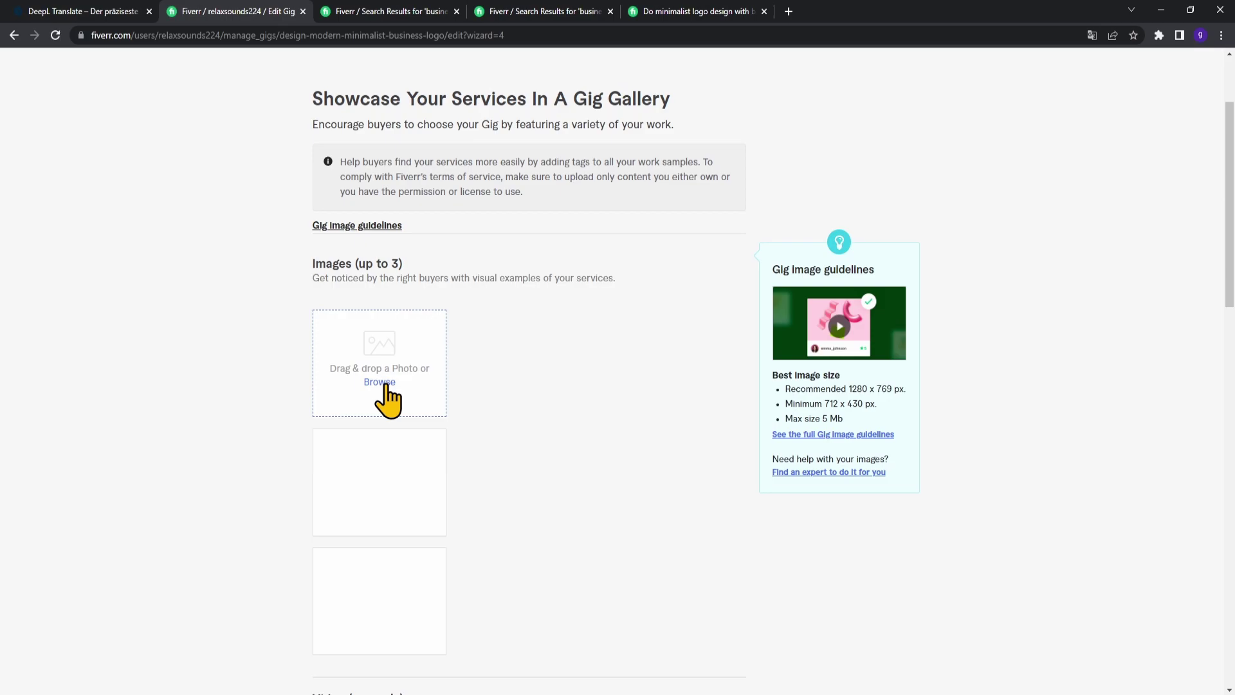
- Rename Fiverr Gig.png on the desktop to "Moder minimalist business logo design.png"
{"action": "left_click", "coordinate": [1161, 9]}
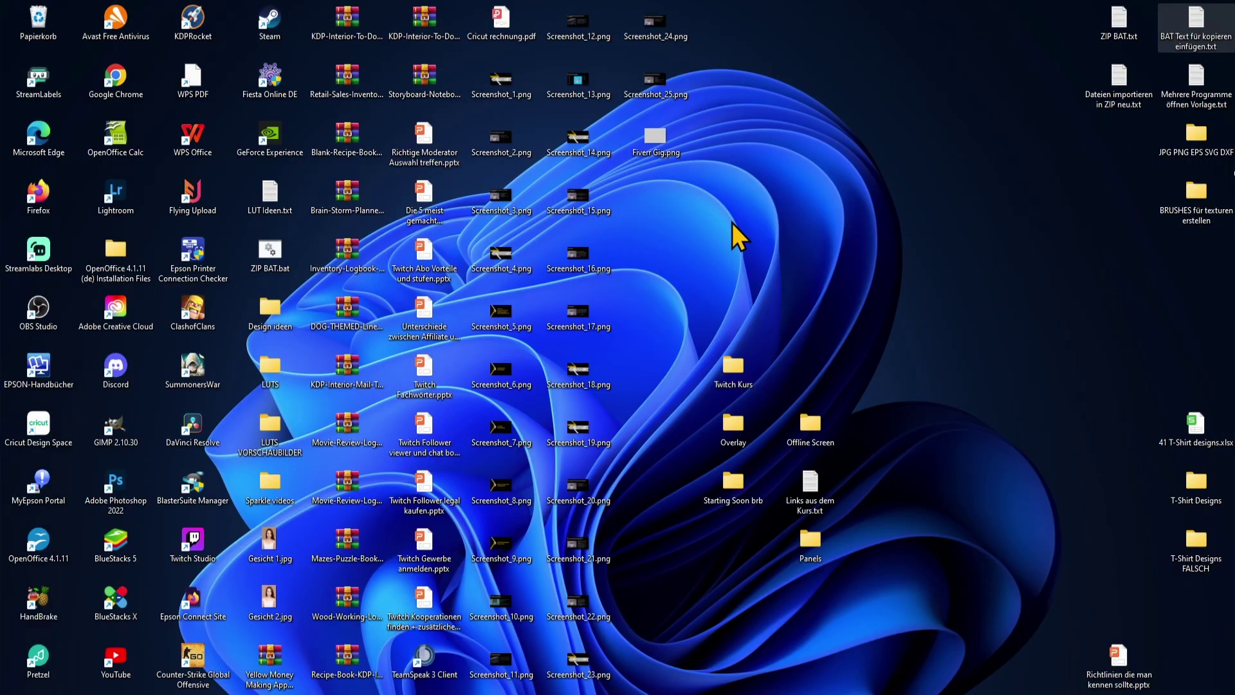
{"action": "right_click", "coordinate": [669, 142]}
{"action": "left_click", "coordinate": [745, 154]}
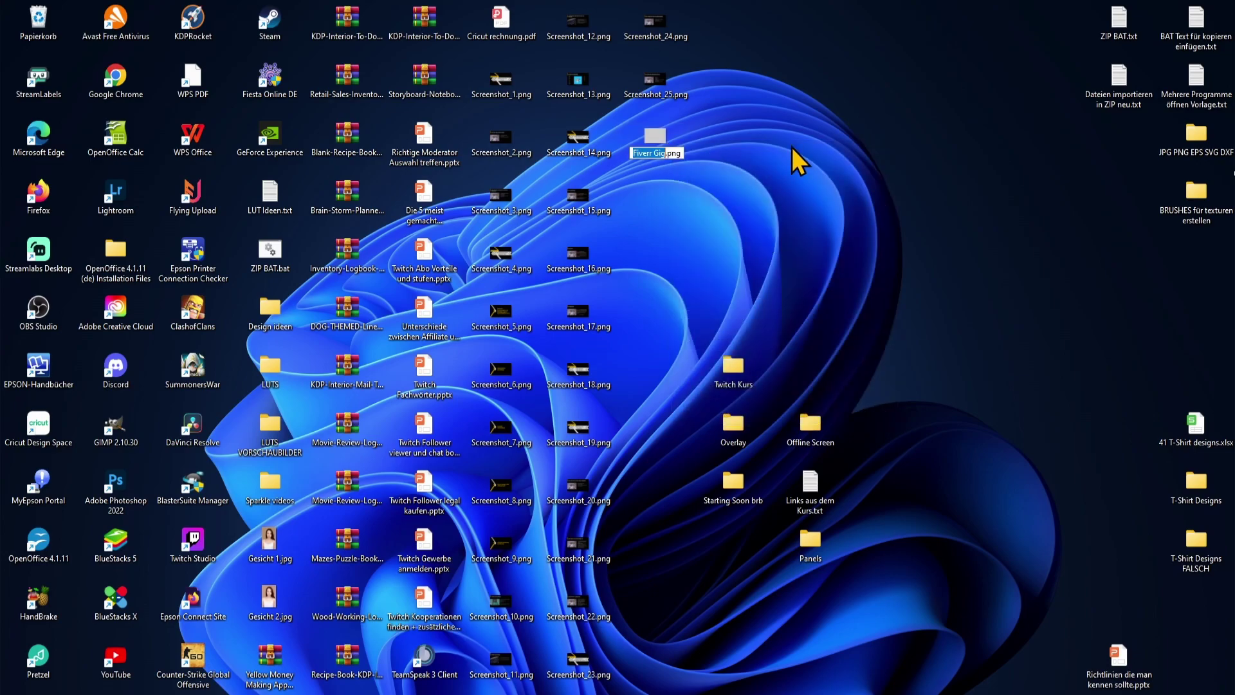
{"action": "type", "text": "Moder minimalist busins"}
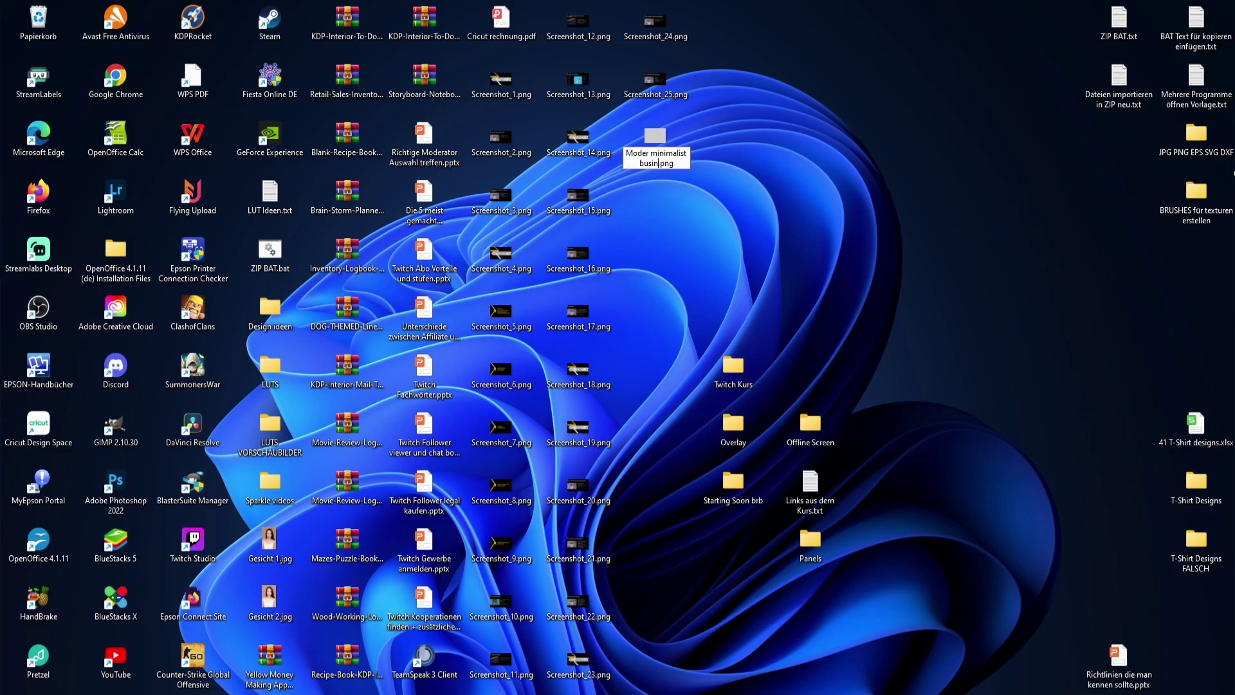
{"action": "key", "text": "BackSpace"}
{"action": "type", "text": "ess logo design"}
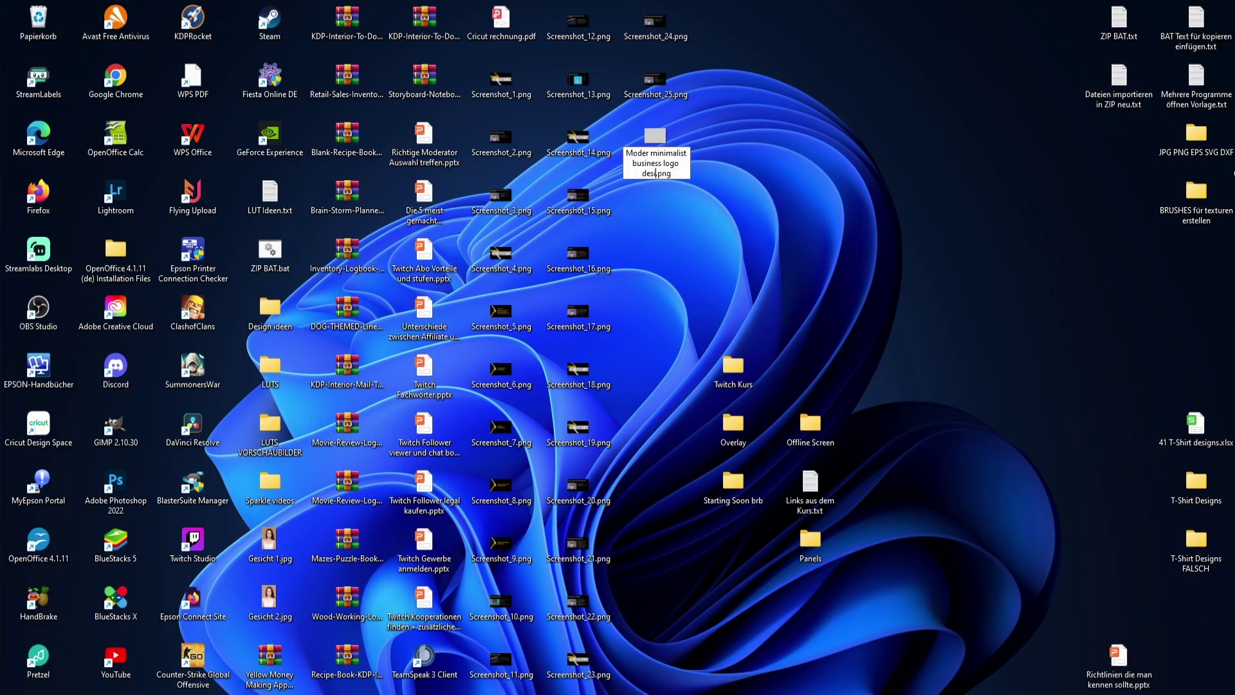
{"action": "key", "text": "Return"}
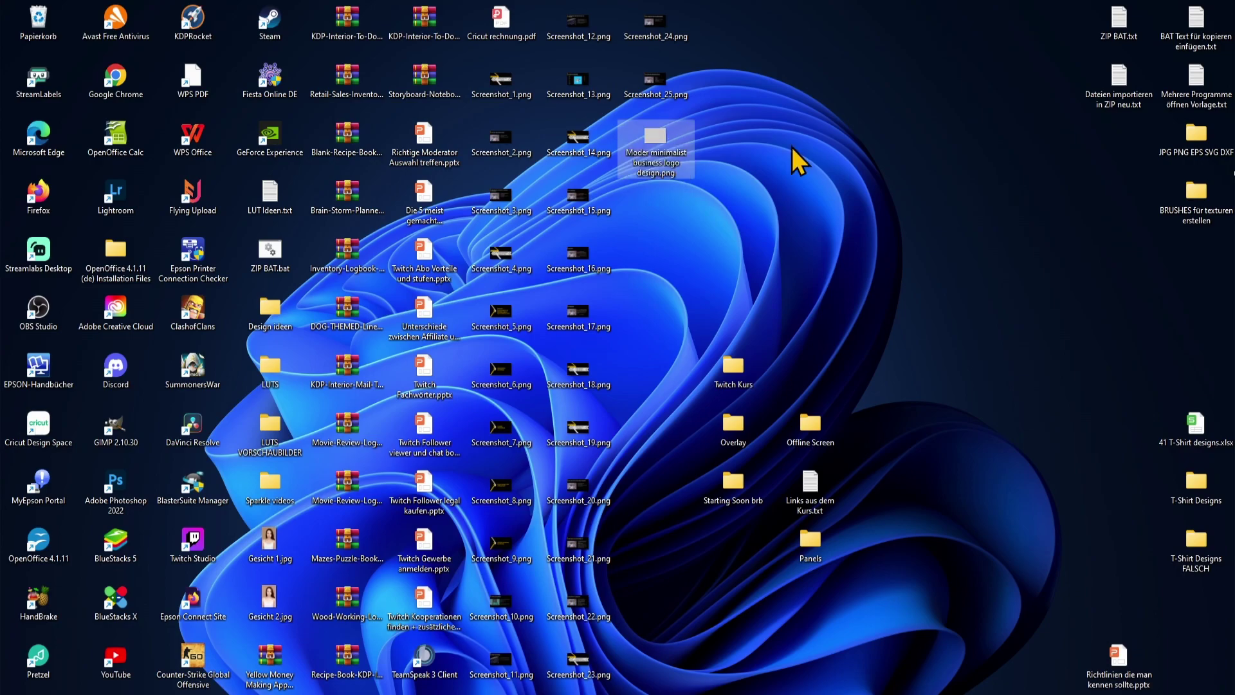
{"action": "left_click", "coordinate": [792, 147]}
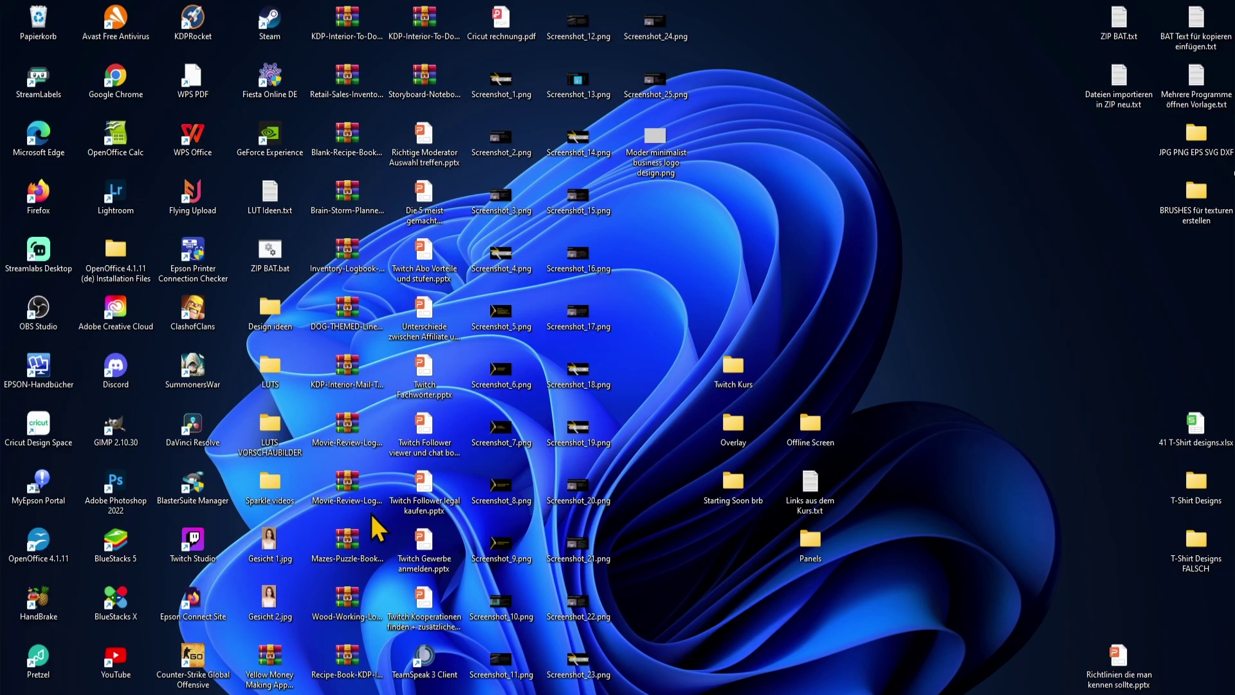
- Back in the browser, upload "Moder minimalist business logo design.png" from the desktop as the gig gallery's first image
{"action": "key", "text": "alt+Tab"}
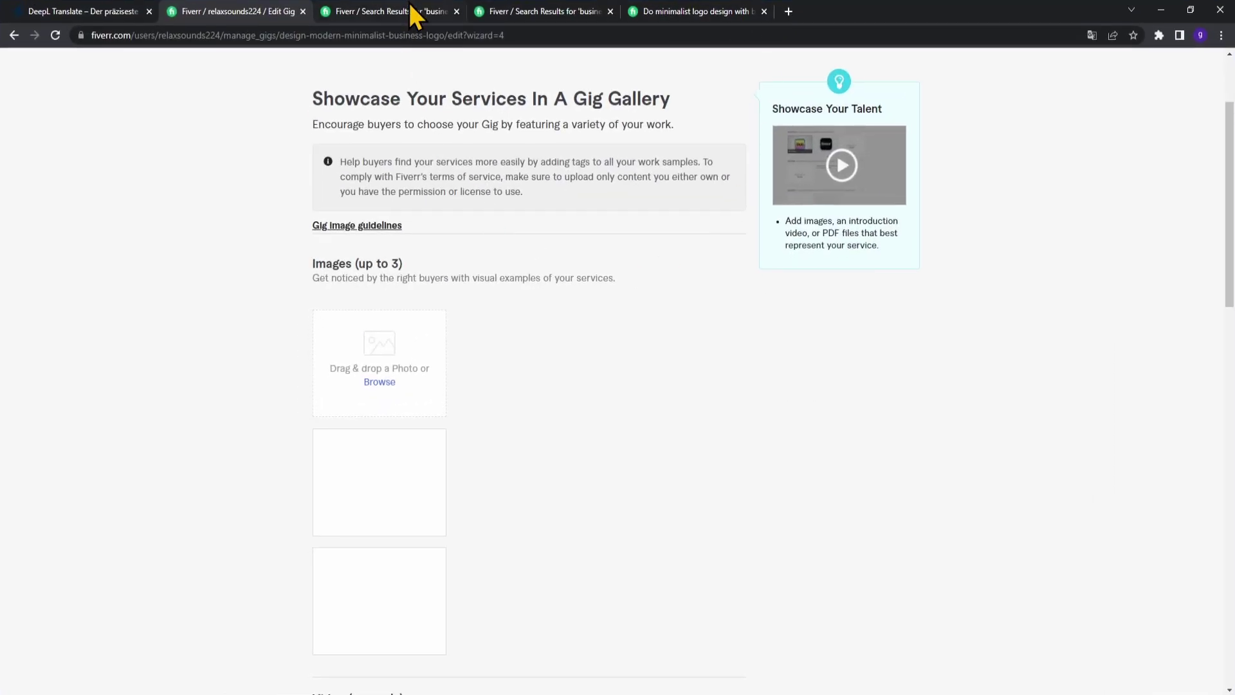
{"action": "left_click", "coordinate": [587, 14]}
{"action": "scroll", "coordinate": [560, 212], "scroll_direction": "up", "scroll_amount": 3}
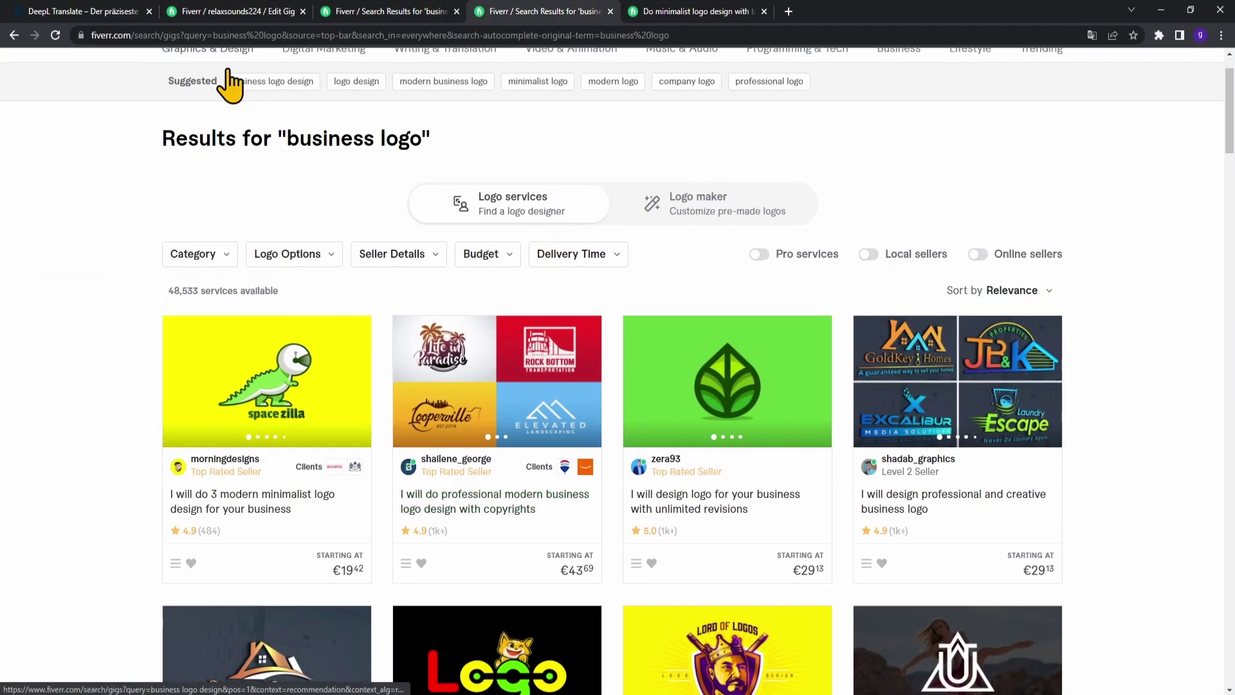
{"action": "left_click", "coordinate": [254, 13]}
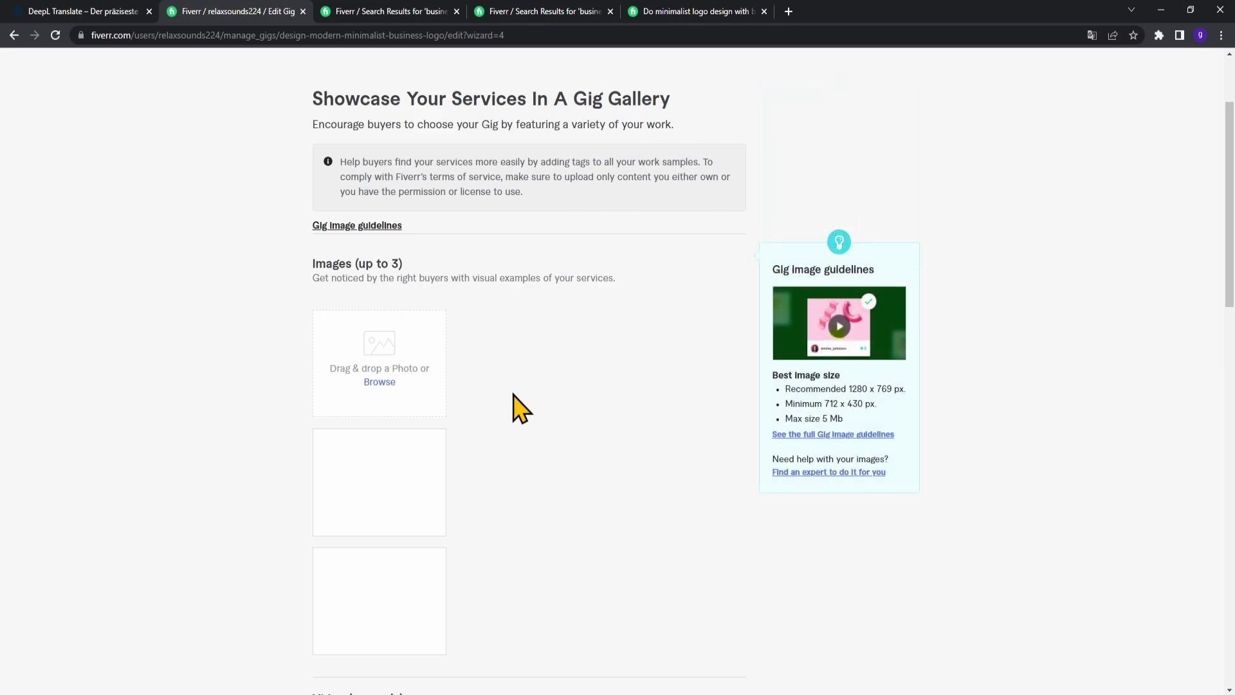
{"action": "left_click", "coordinate": [386, 384]}
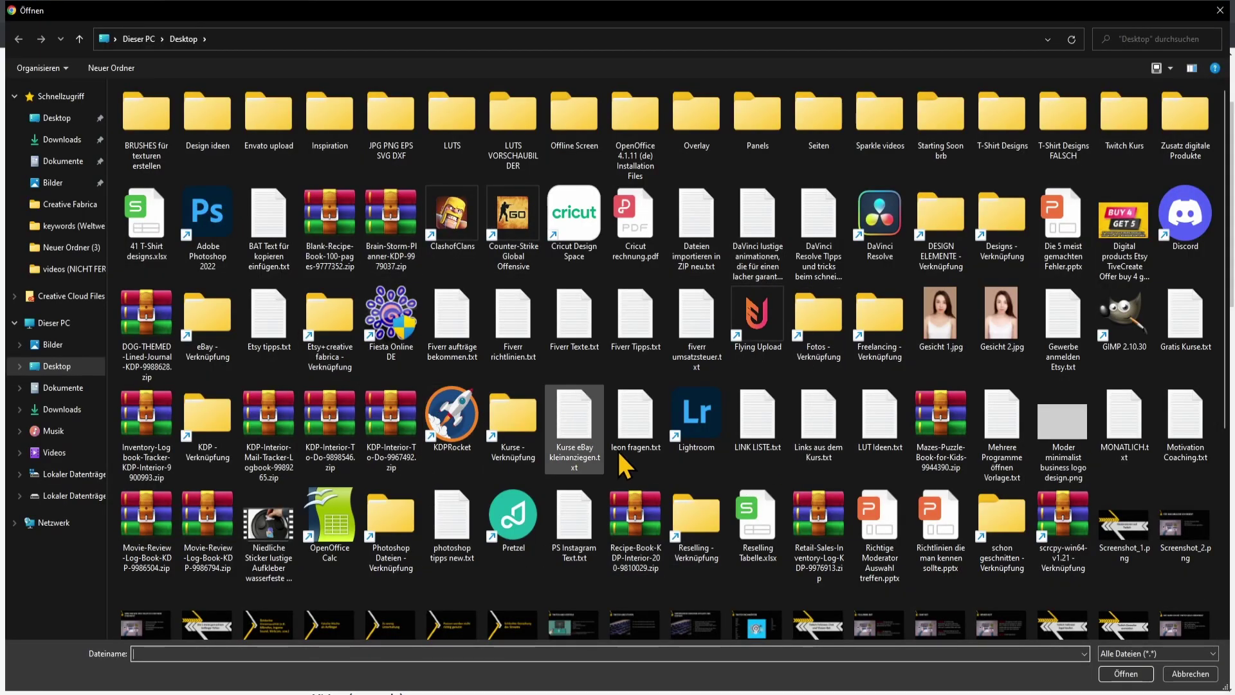
{"action": "scroll", "coordinate": [963, 473], "scroll_direction": "down", "scroll_amount": 5}
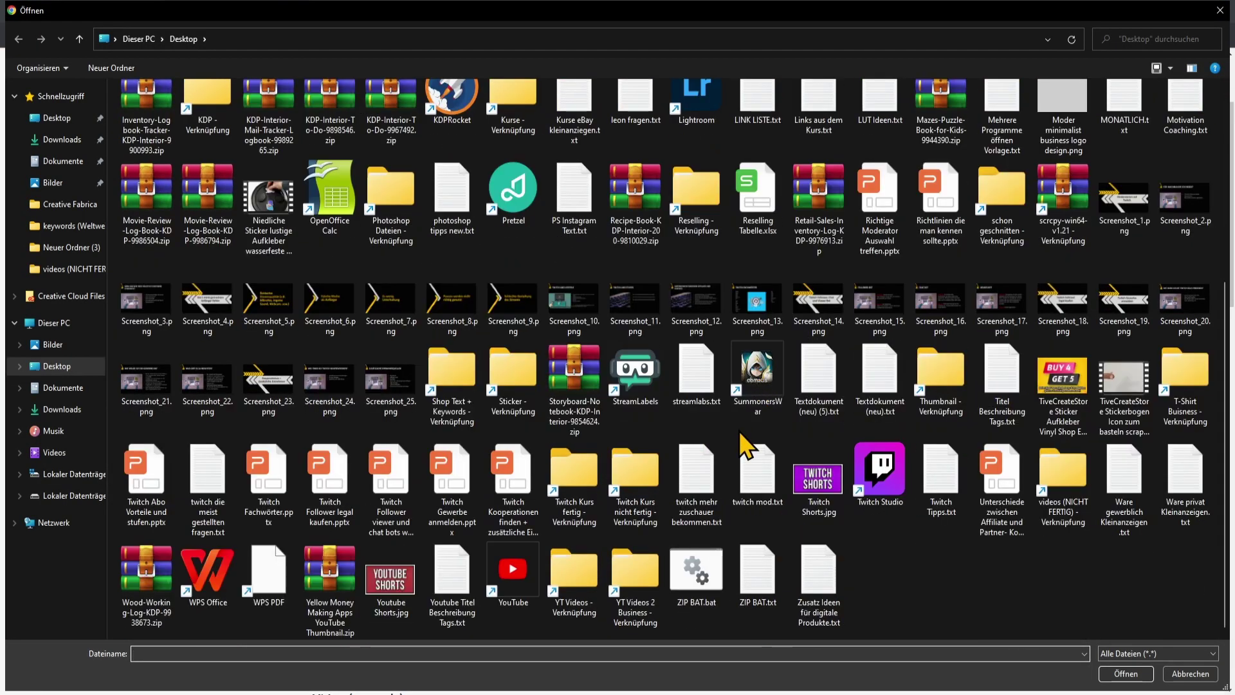
{"action": "scroll", "coordinate": [603, 498], "scroll_direction": "up", "scroll_amount": 10}
{"action": "double_click", "coordinate": [1037, 425]}
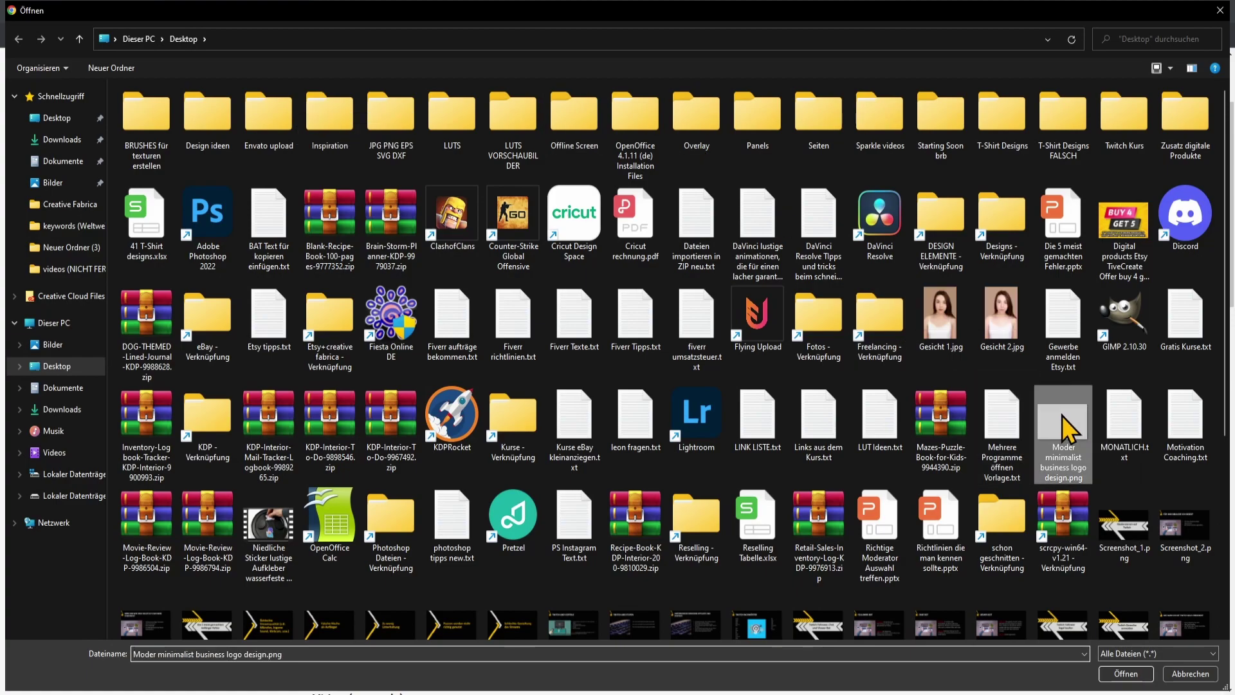
{"action": "scroll", "coordinate": [585, 430], "scroll_direction": "down", "scroll_amount": 2}
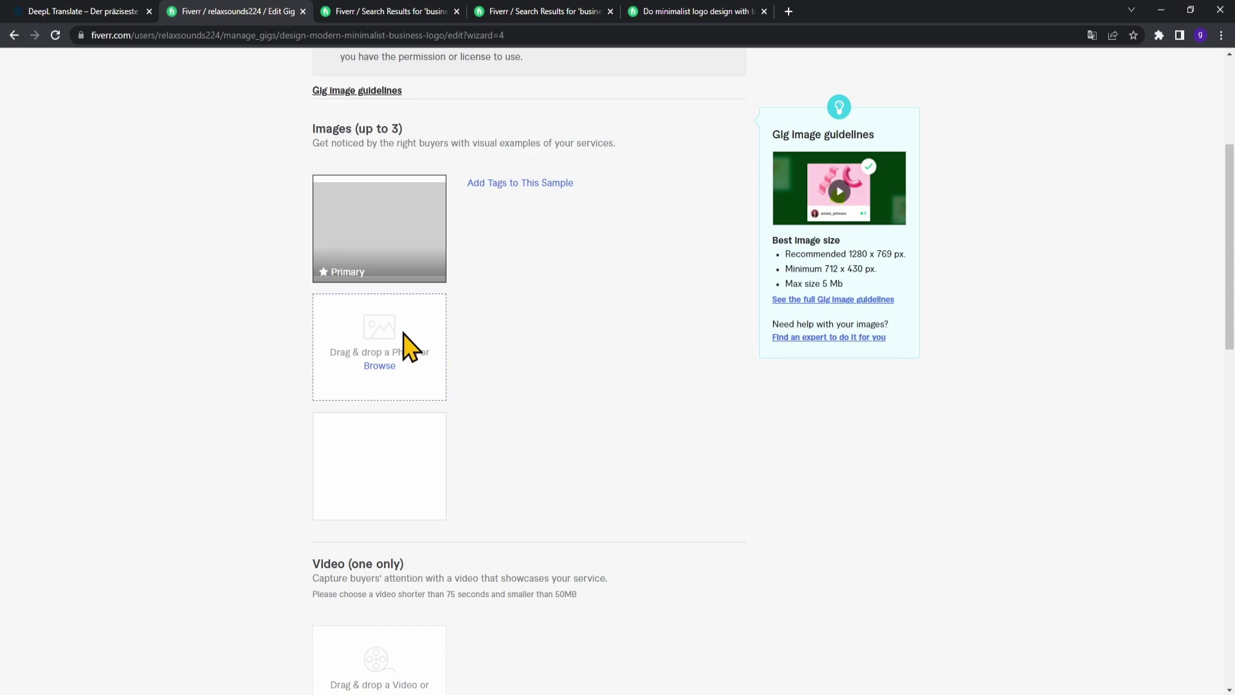
{"action": "mouse_move", "coordinate": [388, 228]}
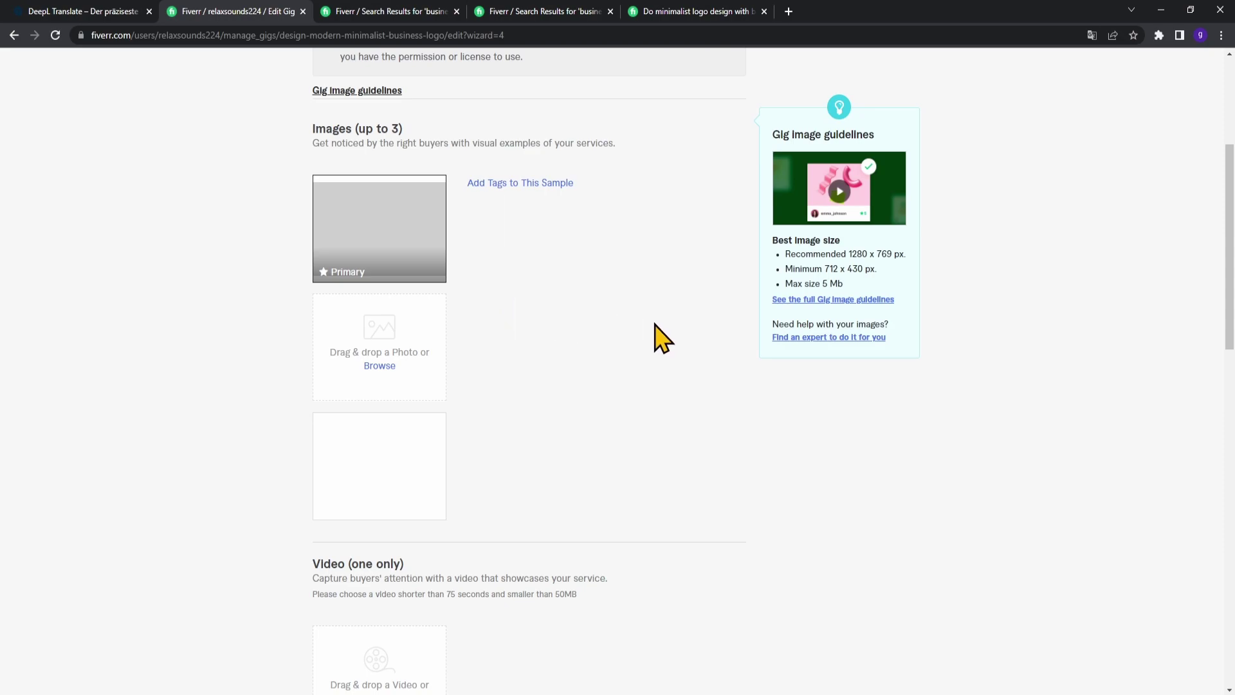
- Examine the gallery's Video and Documents sections, including the video limits and the permitted document format
{"action": "scroll", "coordinate": [652, 337], "scroll_direction": "down", "scroll_amount": 5}
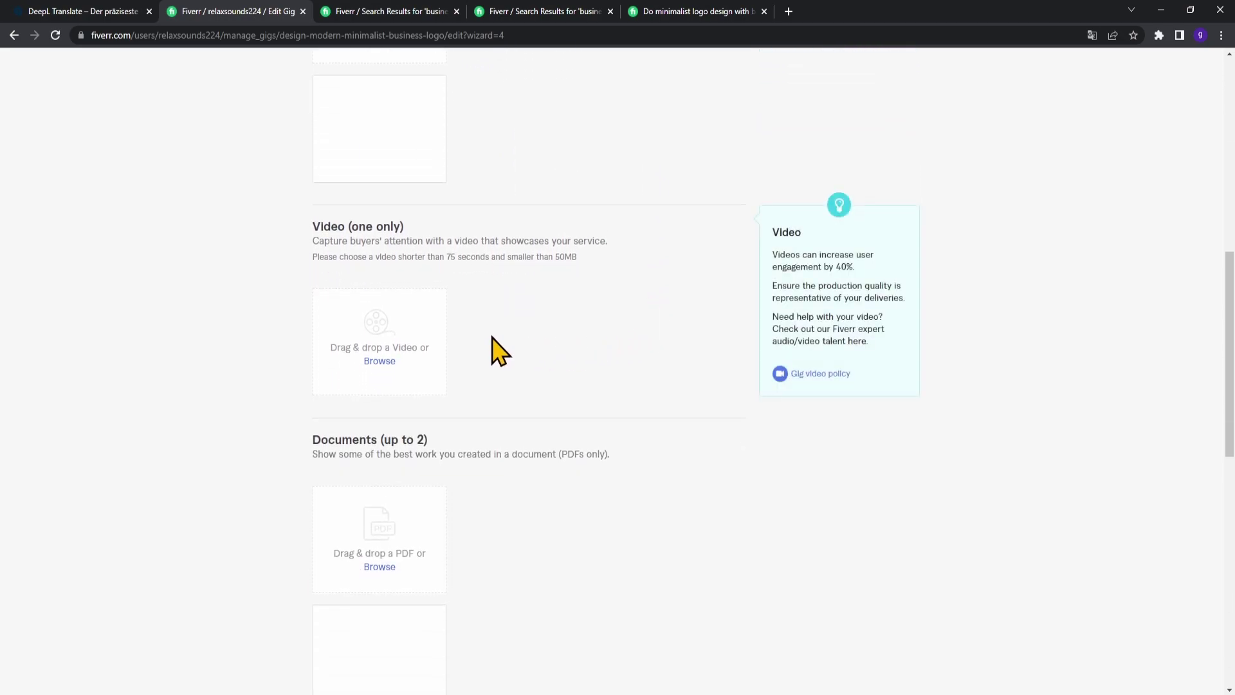
{"action": "scroll", "coordinate": [502, 336], "scroll_direction": "down", "scroll_amount": 1}
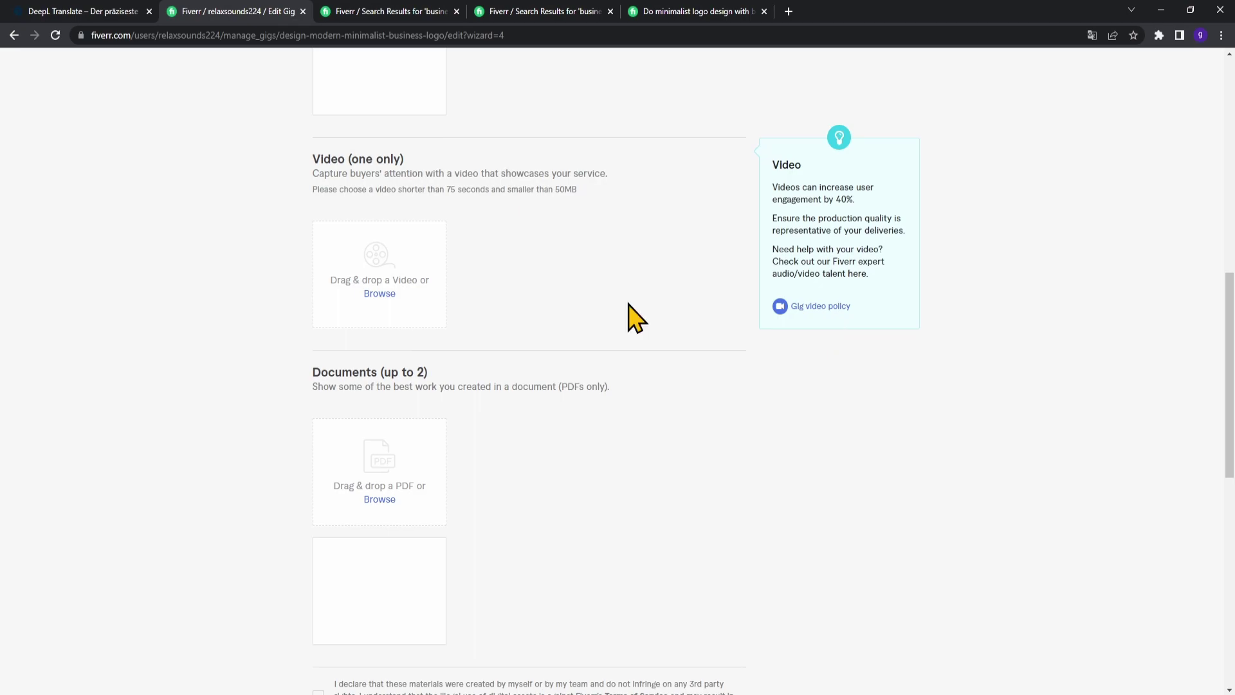
{"action": "scroll", "coordinate": [629, 303], "scroll_direction": "down", "scroll_amount": 2}
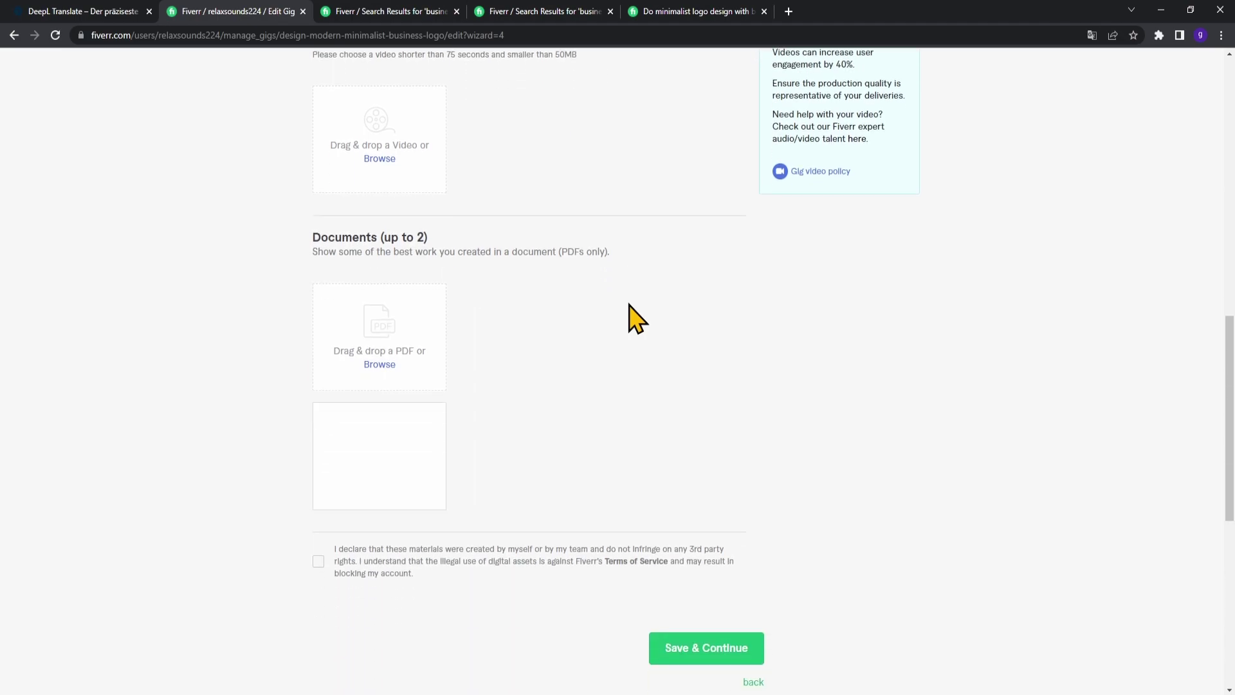
{"action": "scroll", "coordinate": [608, 334], "scroll_direction": "up", "scroll_amount": 1}
{"action": "scroll", "coordinate": [579, 363], "scroll_direction": "down", "scroll_amount": 3}
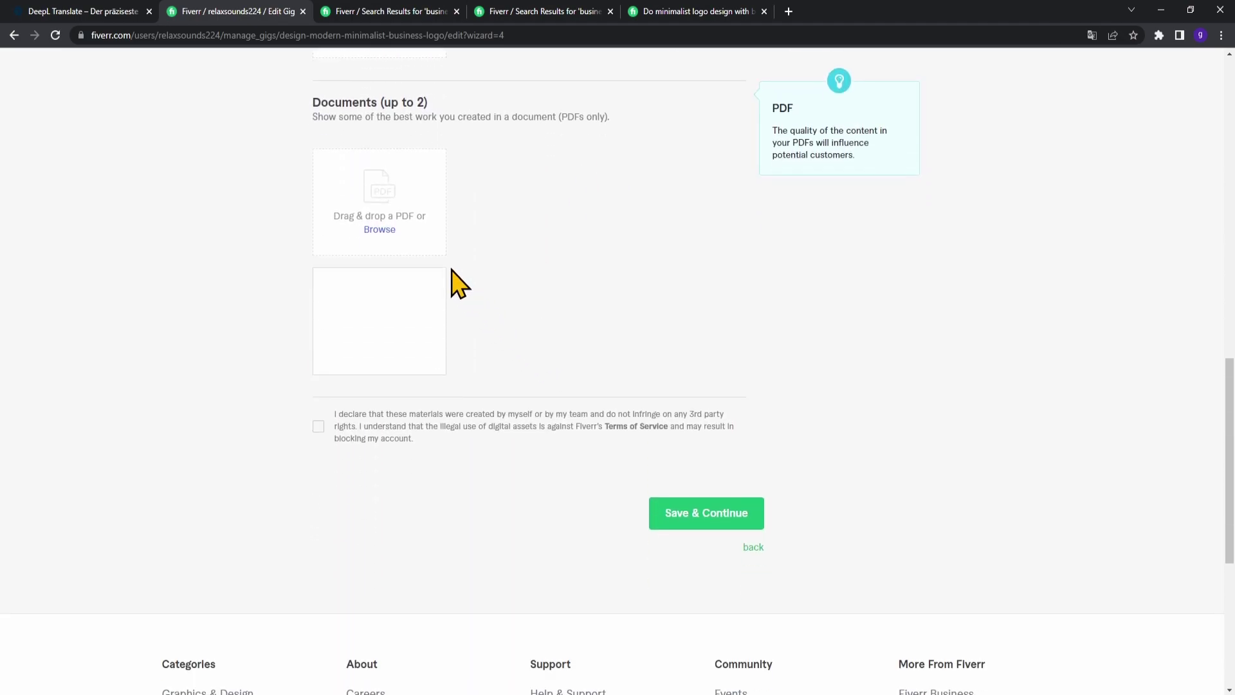
{"action": "mouse_move", "coordinate": [538, 160]}
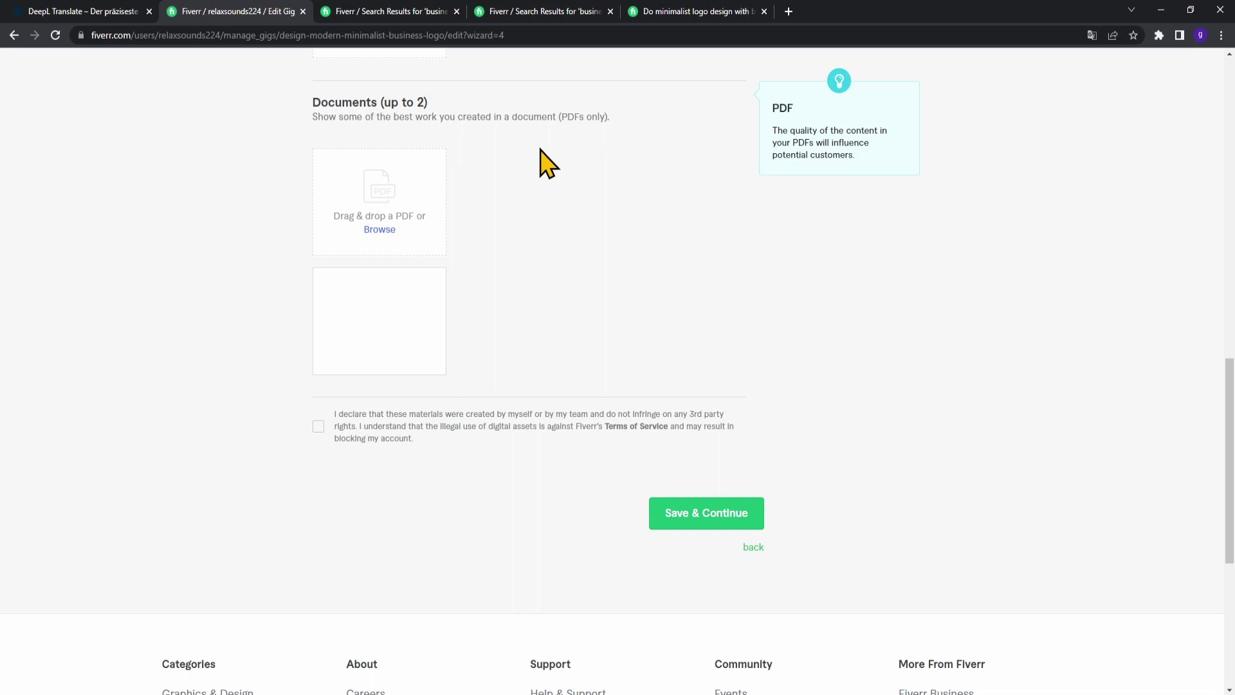
{"action": "left_click_drag", "start_coordinate": [578, 116], "coordinate": [607, 118]}
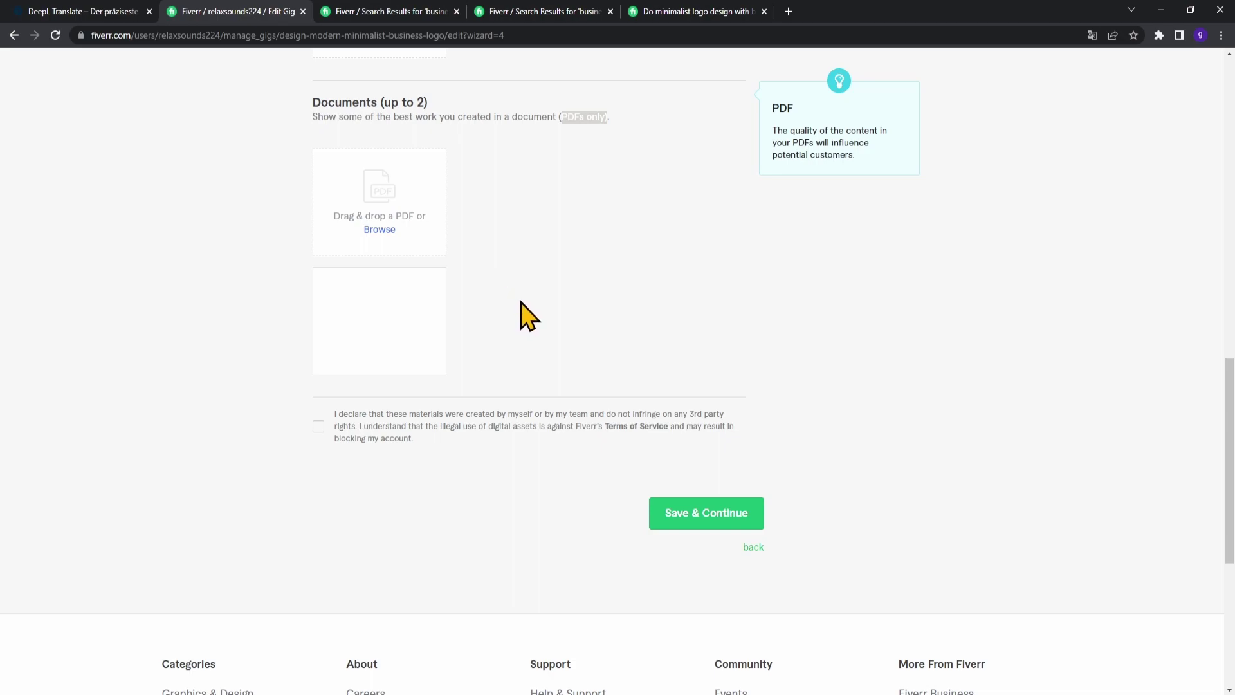
{"action": "scroll", "coordinate": [535, 419], "scroll_direction": "up", "scroll_amount": 8}
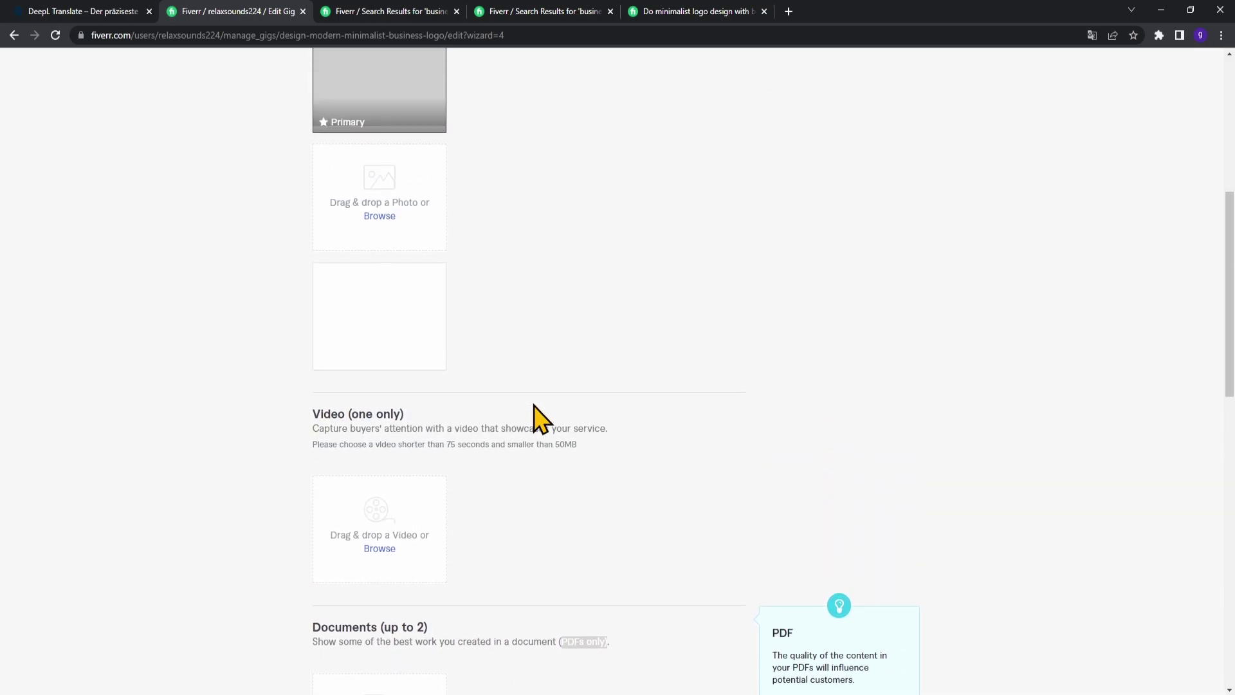
{"action": "scroll", "coordinate": [554, 412], "scroll_direction": "down", "scroll_amount": 8}
{"action": "scroll", "coordinate": [571, 403], "scroll_direction": "up", "scroll_amount": 6}
{"action": "scroll", "coordinate": [590, 402], "scroll_direction": "up", "scroll_amount": 6}
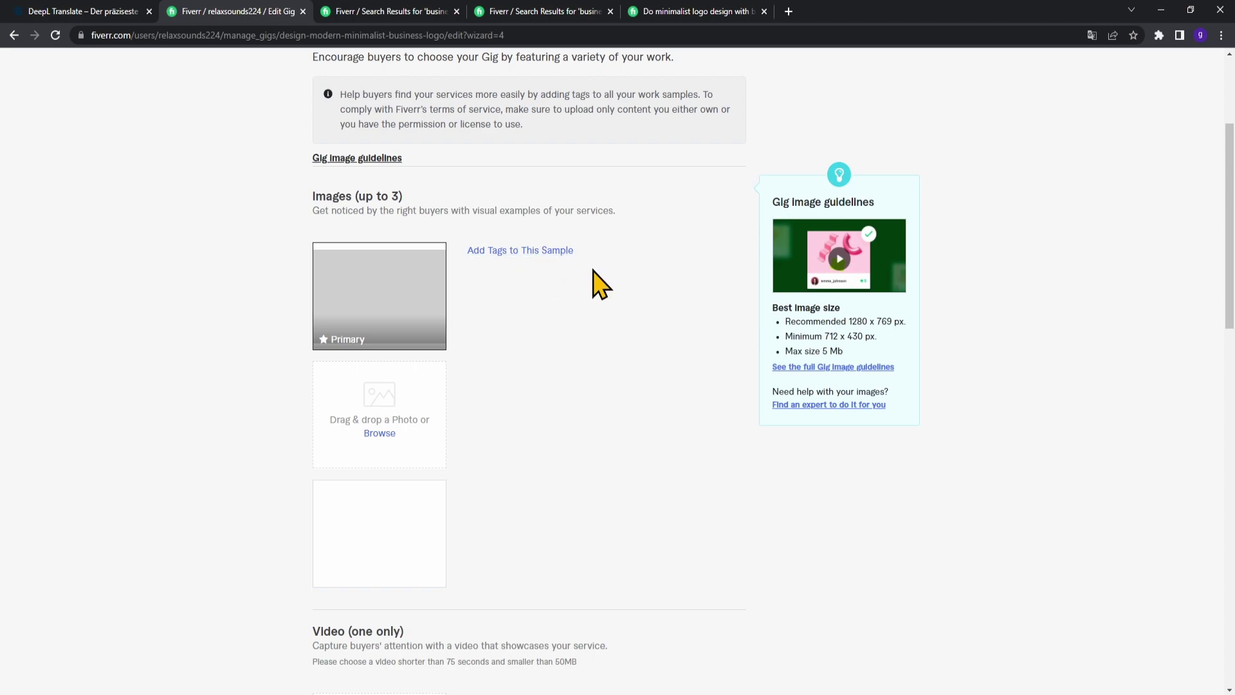
- Open the tag settings for the first gallery image and set its logo type to Wordmark
{"action": "mouse_move", "coordinate": [449, 325]}
{"action": "left_click", "coordinate": [522, 252]}
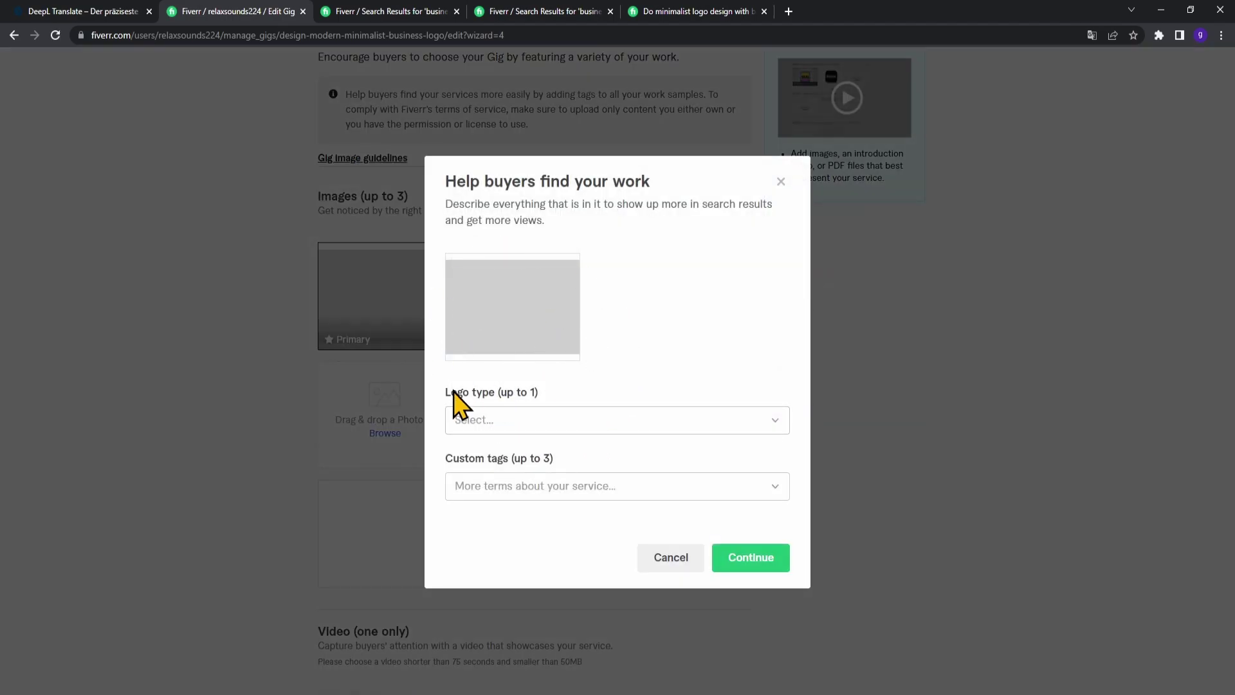
{"action": "left_click_drag", "start_coordinate": [461, 401], "coordinate": [629, 395]}
{"action": "left_click", "coordinate": [608, 421]}
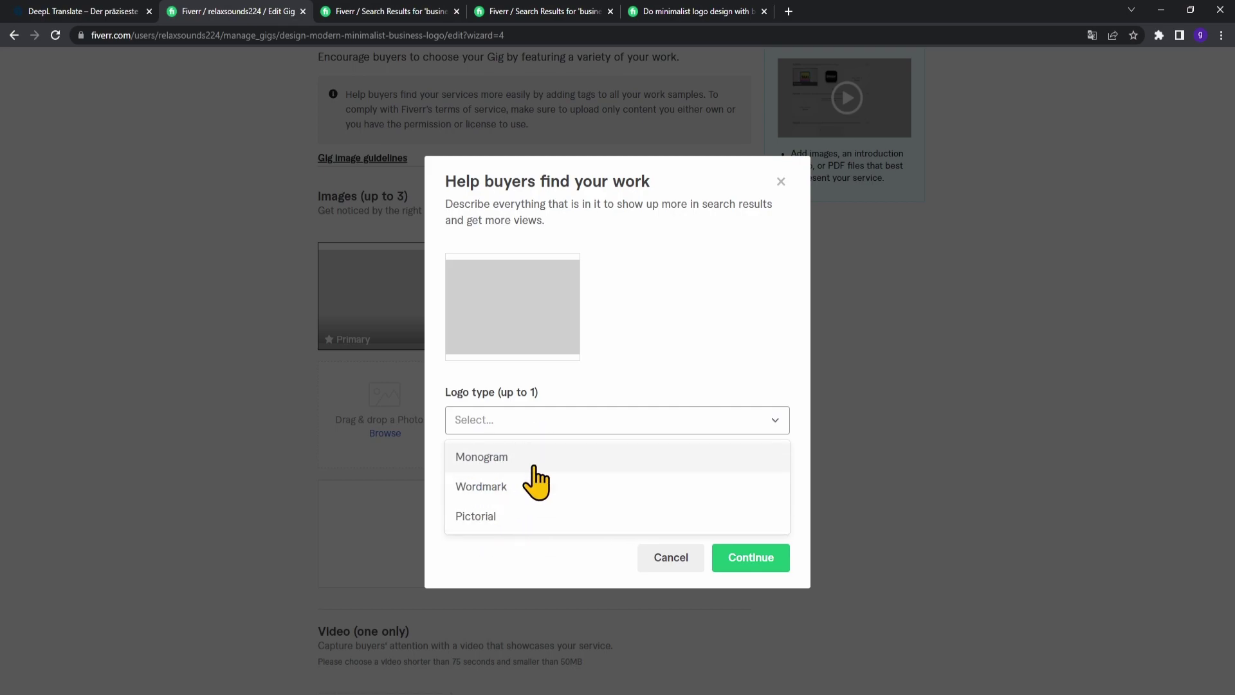
{"action": "left_click", "coordinate": [508, 490]}
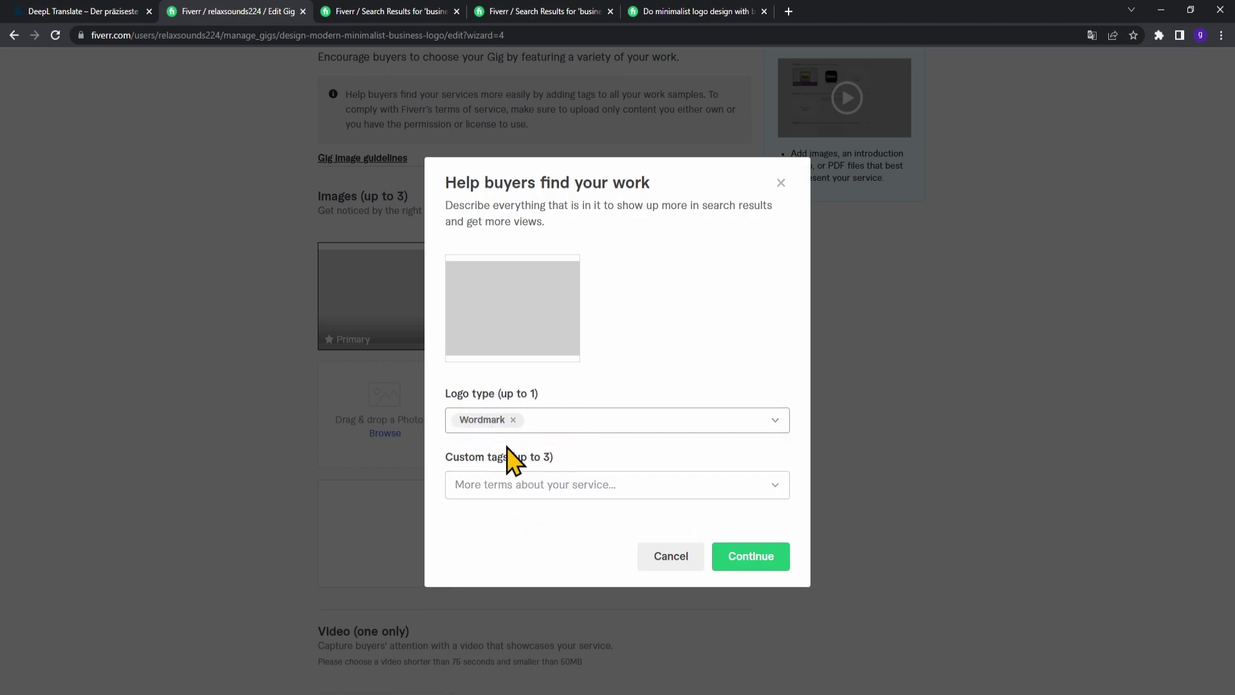
- Check the business logo search page for custom tag ideas, then return to the image's empty custom tags field
{"action": "left_click", "coordinate": [569, 488]}
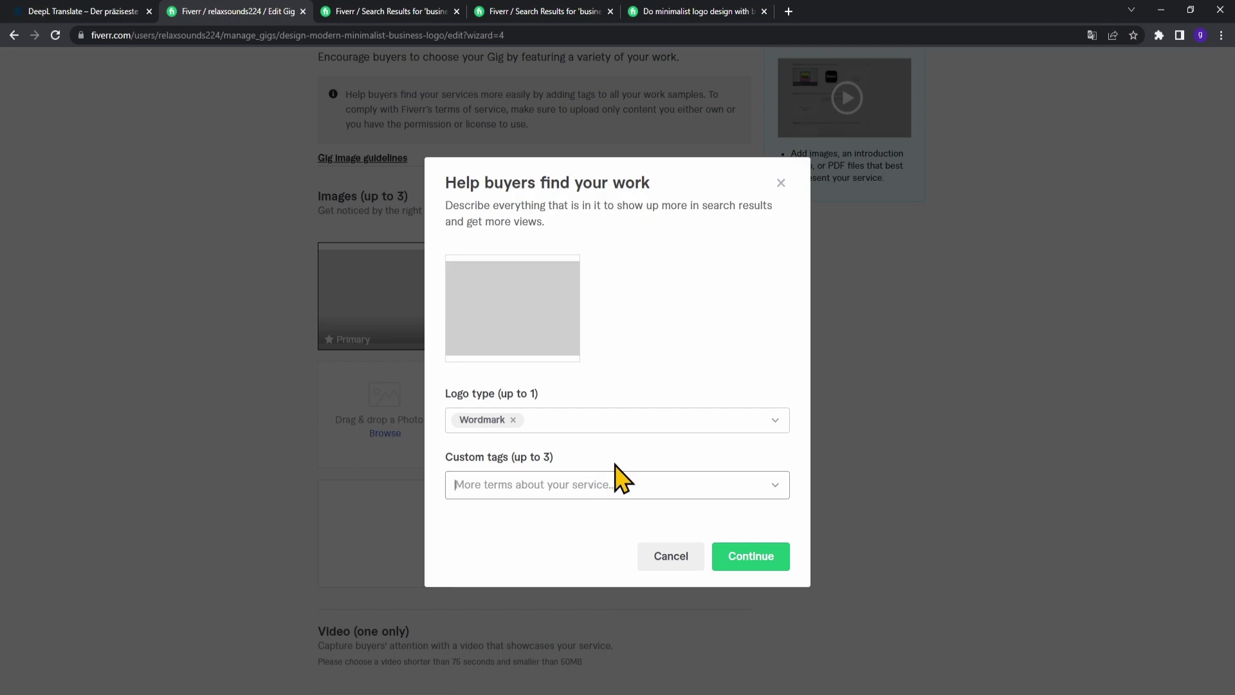
{"action": "left_click", "coordinate": [543, 11]}
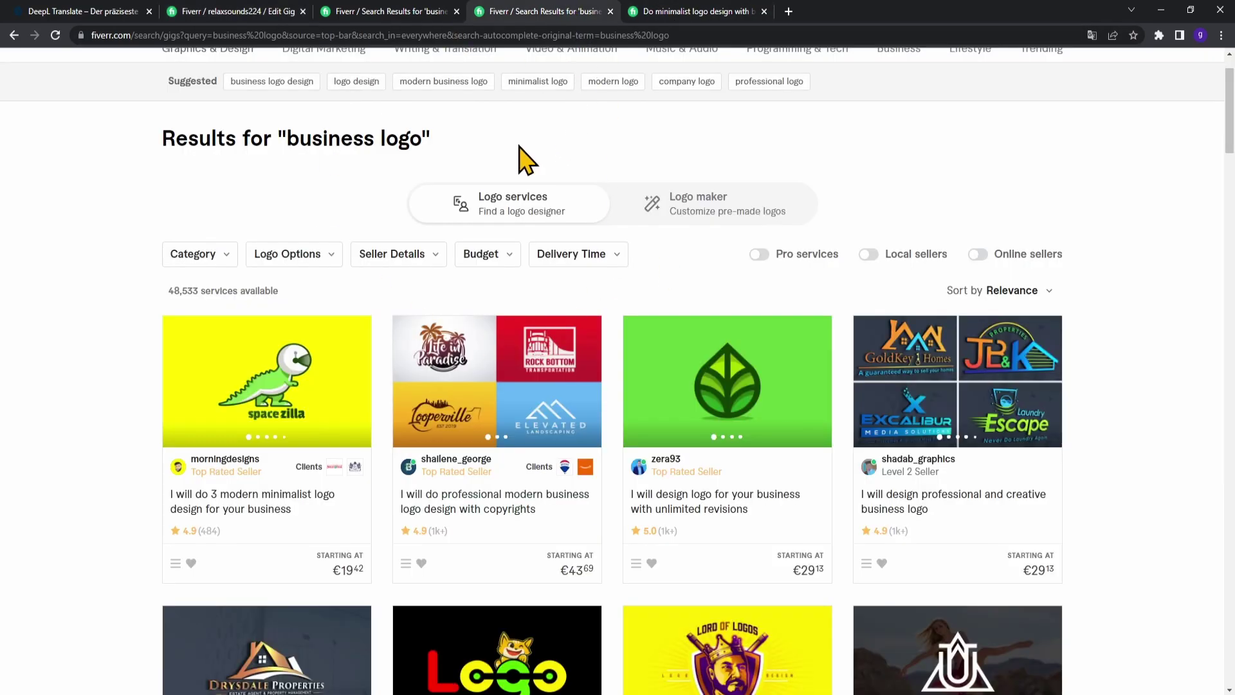
{"action": "scroll", "coordinate": [538, 151], "scroll_direction": "up", "scroll_amount": 1}
{"action": "left_click", "coordinate": [373, 76]}
{"action": "triple_click", "coordinate": [373, 75]}
{"action": "left_click", "coordinate": [222, 11]}
{"action": "left_click", "coordinate": [537, 494]}
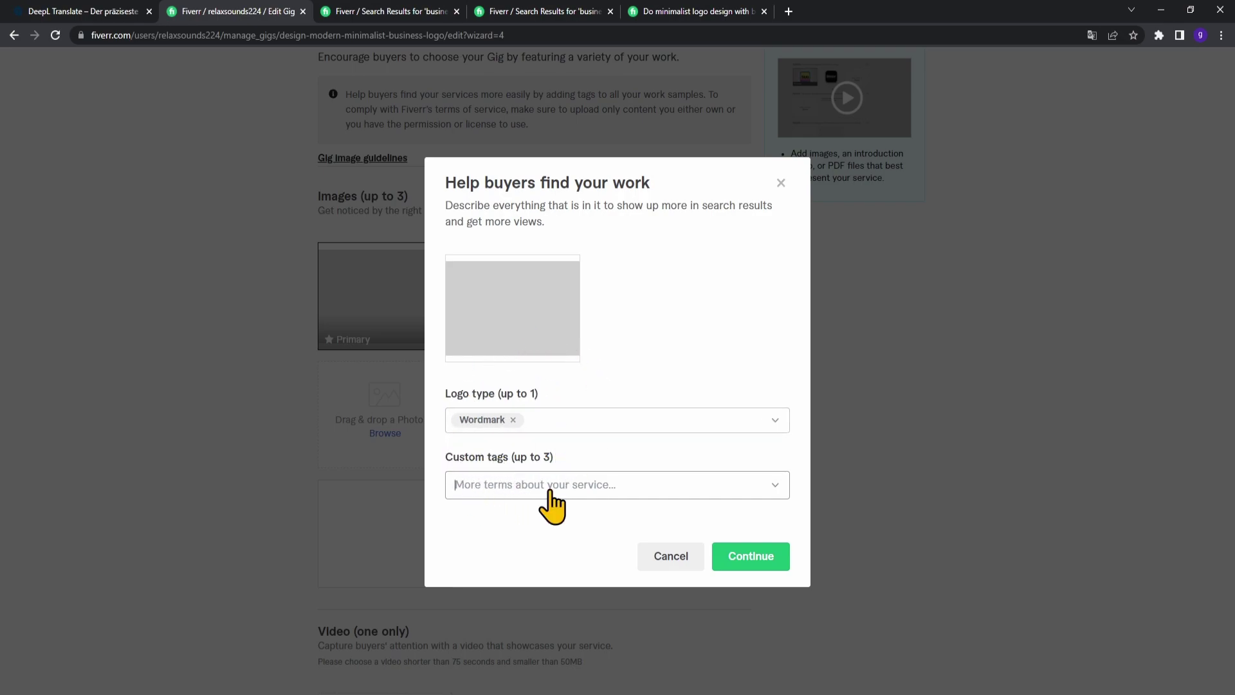
- Search Fiverr for "text logo" in the other search results page and look through the matching gigs
{"action": "left_click", "coordinate": [428, 13]}
{"action": "scroll", "coordinate": [384, 193], "scroll_direction": "up", "scroll_amount": 5}
{"action": "left_click", "coordinate": [349, 76]}
{"action": "key", "text": "ctrl+a"}
{"action": "type", "text": "te"}
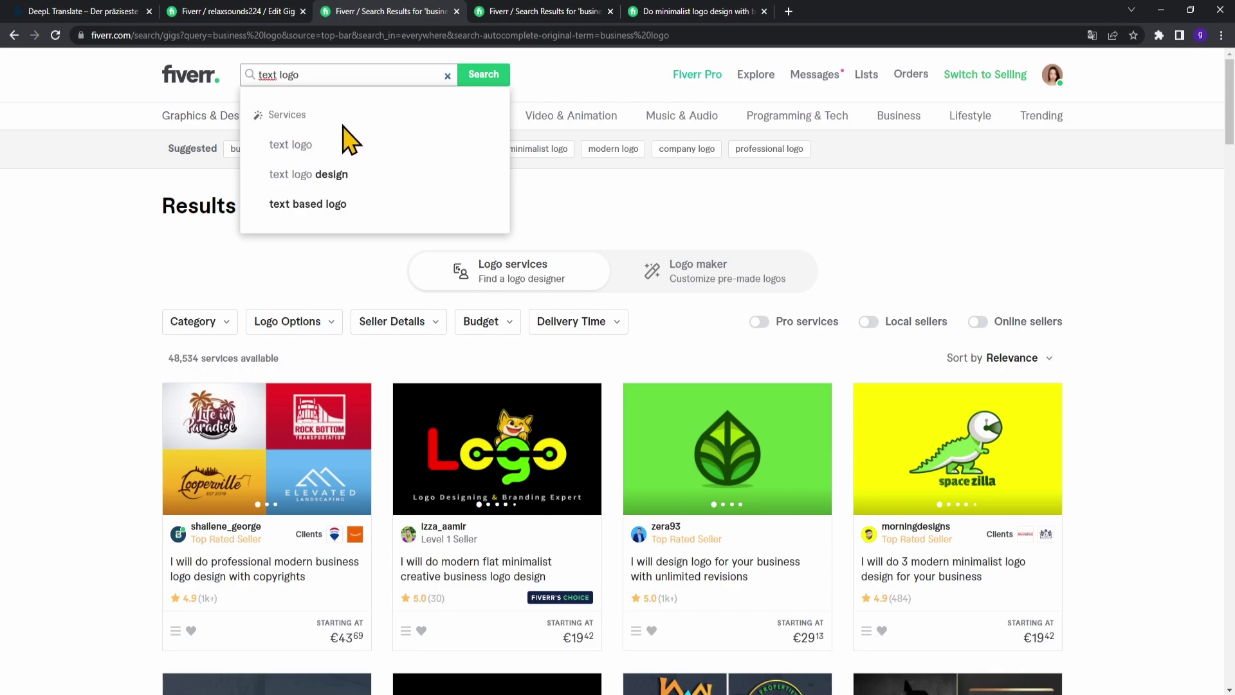
{"action": "left_click", "coordinate": [348, 204]}
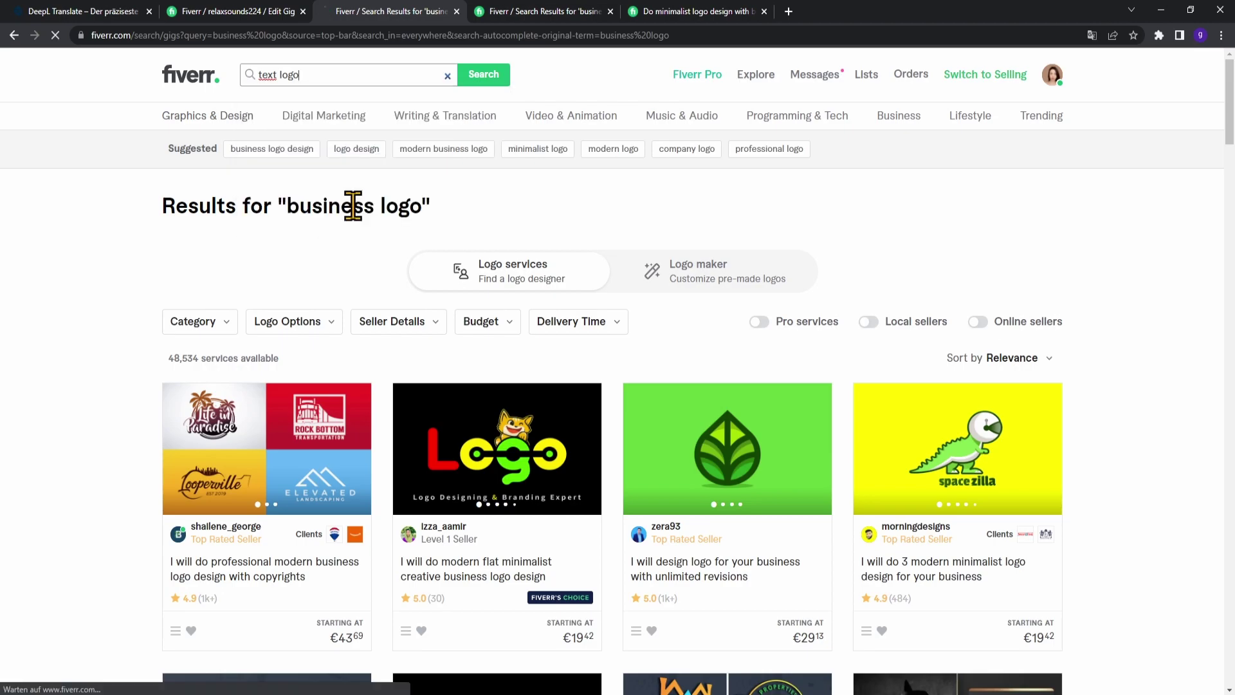
{"action": "scroll", "coordinate": [386, 441], "scroll_direction": "down", "scroll_amount": 3}
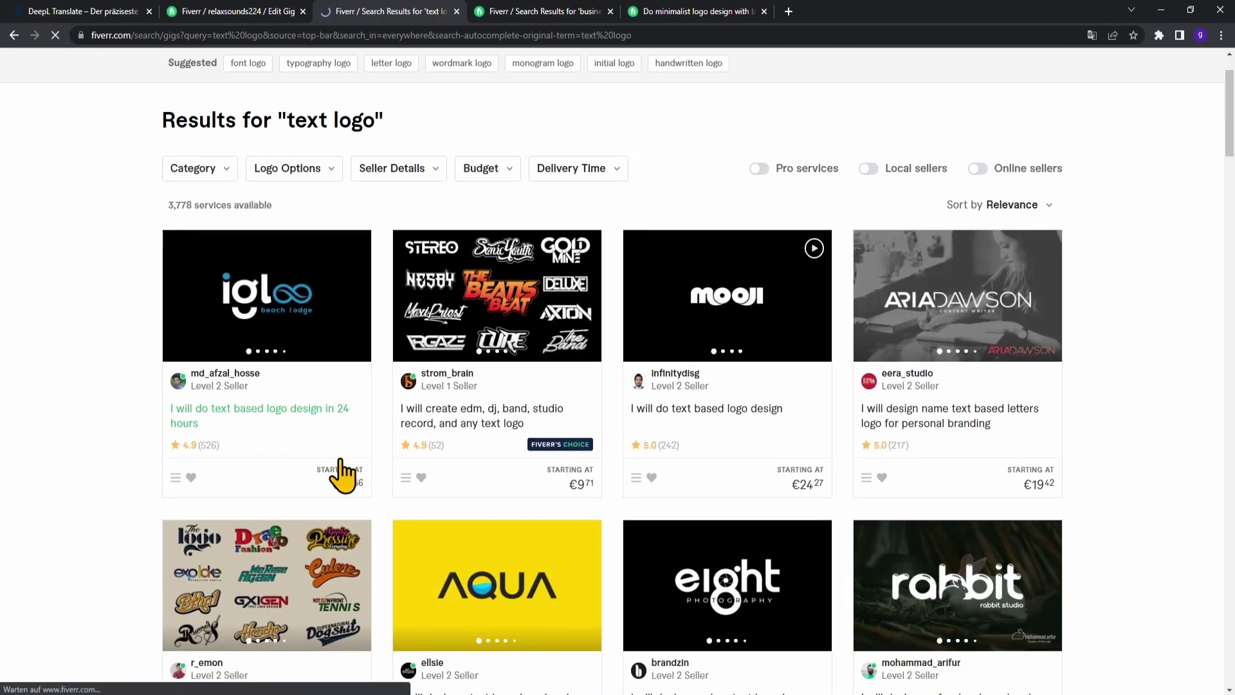
{"action": "scroll", "coordinate": [203, 336], "scroll_direction": "down", "scroll_amount": 1}
{"action": "scroll", "coordinate": [287, 379], "scroll_direction": "up", "scroll_amount": 1}
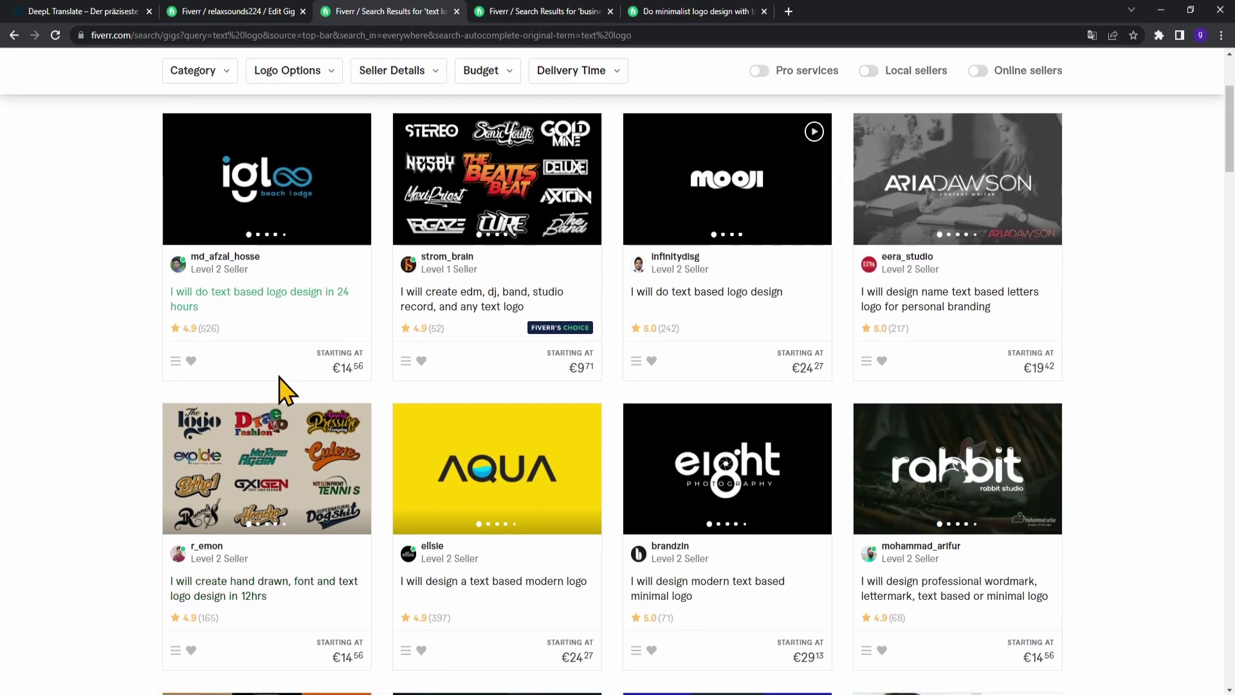
{"action": "scroll", "coordinate": [226, 351], "scroll_direction": "down", "scroll_amount": 2}
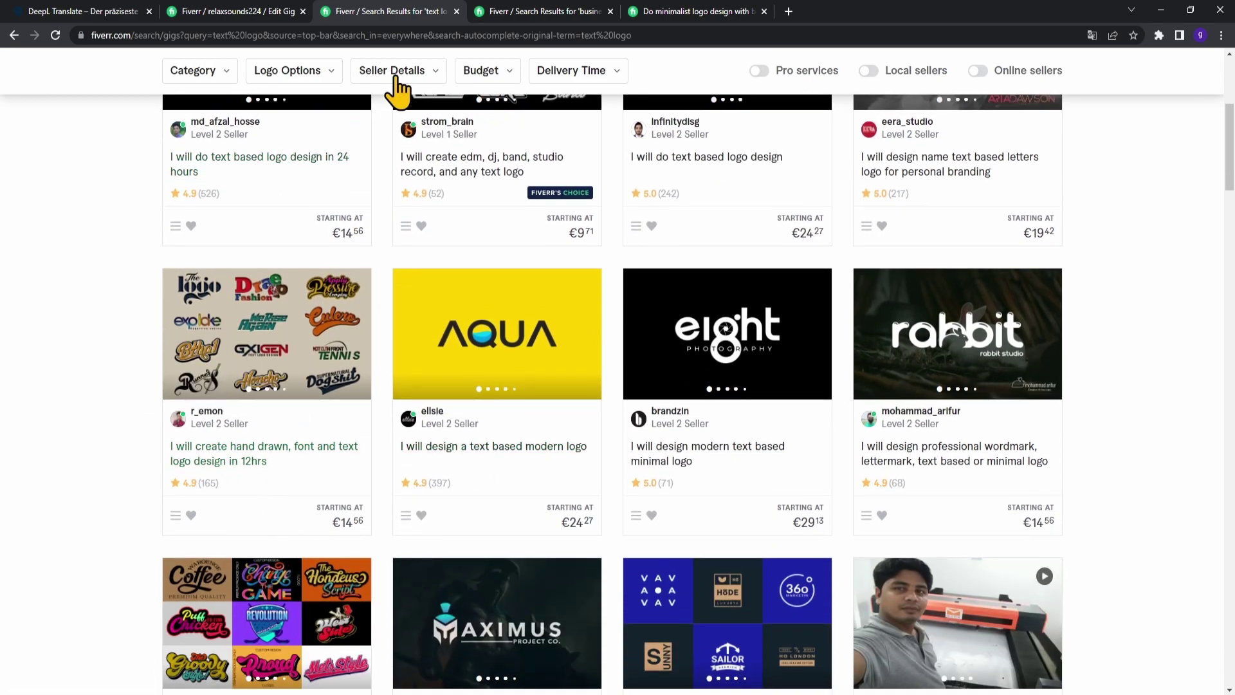
{"action": "scroll", "coordinate": [380, 322], "scroll_direction": "up", "scroll_amount": 5}
- Return to the gig's image tag settings, add the custom tag Text Logo and save the image's tags
{"action": "left_click", "coordinate": [250, 12]}
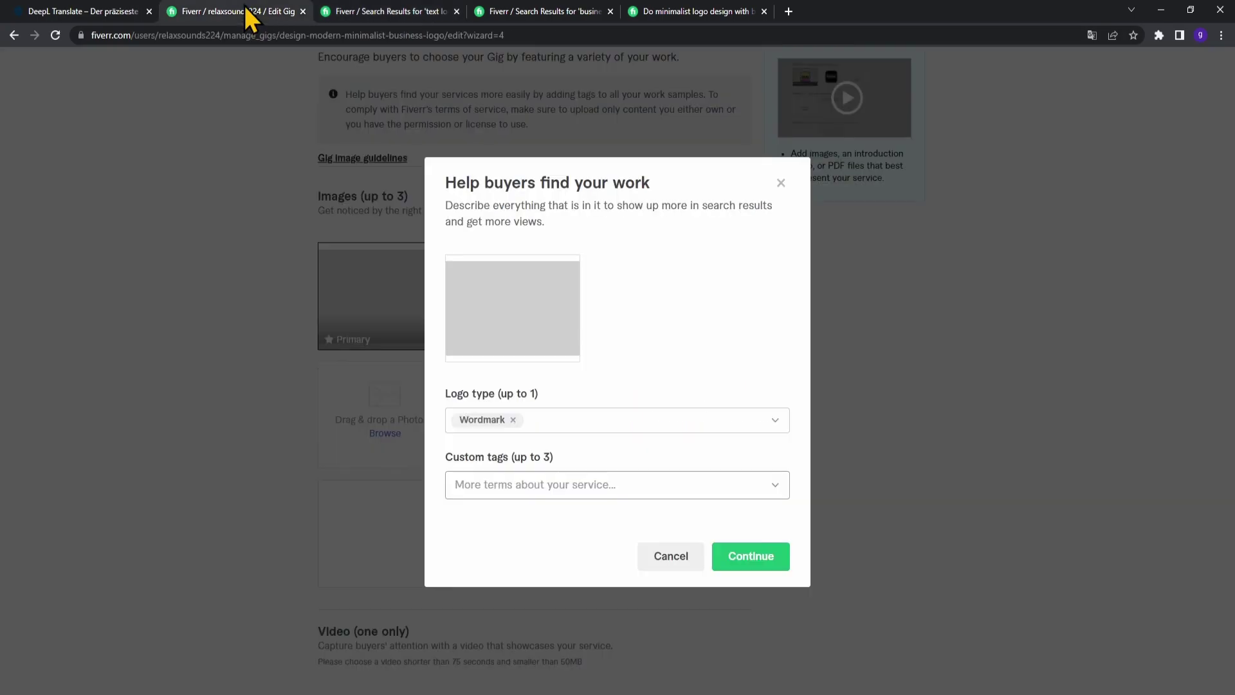
{"action": "left_click", "coordinate": [588, 492]}
{"action": "type", "text": "text logo"}
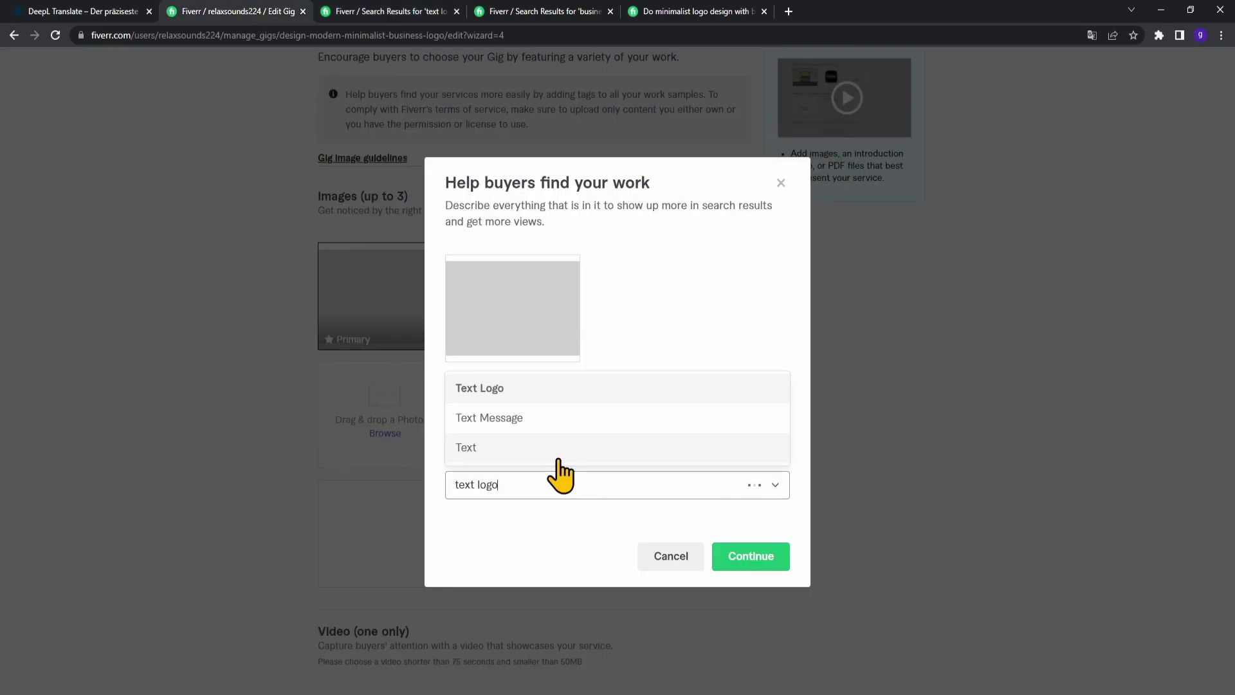
{"action": "key", "text": "Return"}
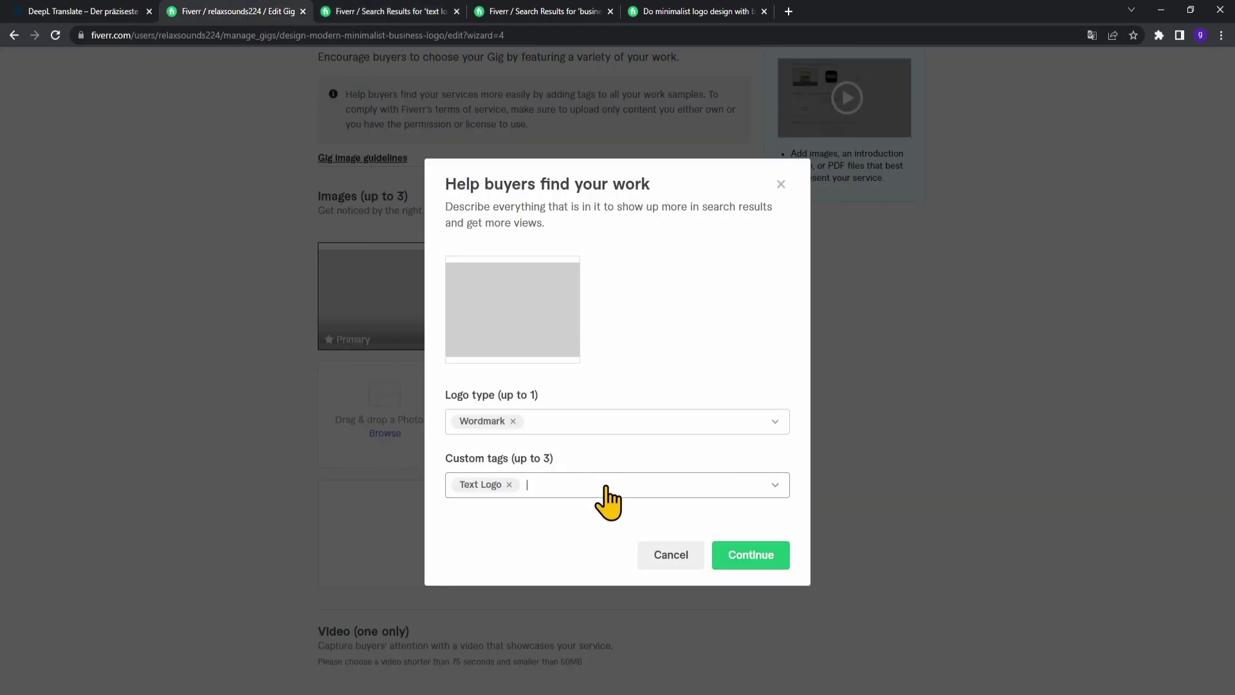
{"action": "left_click", "coordinate": [776, 568]}
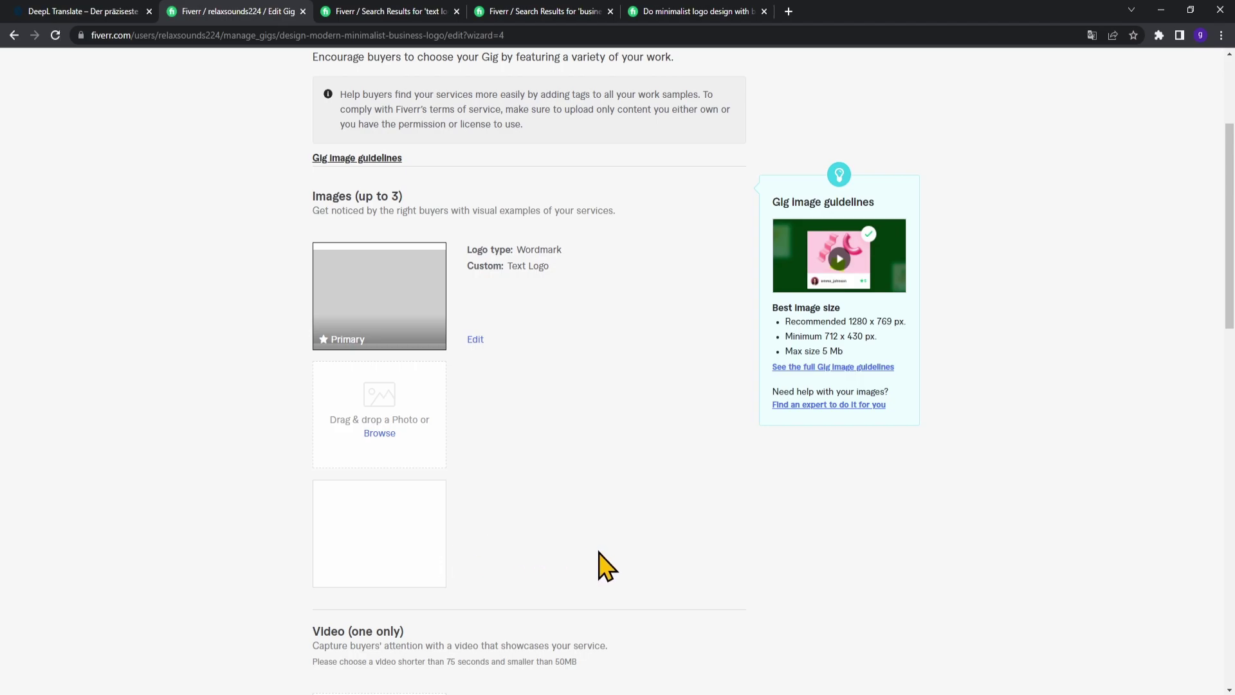
- Accept the declaration that the gallery materials are own work, and save the gallery to continue to publishing
{"action": "scroll", "coordinate": [610, 563], "scroll_direction": "down", "scroll_amount": 10}
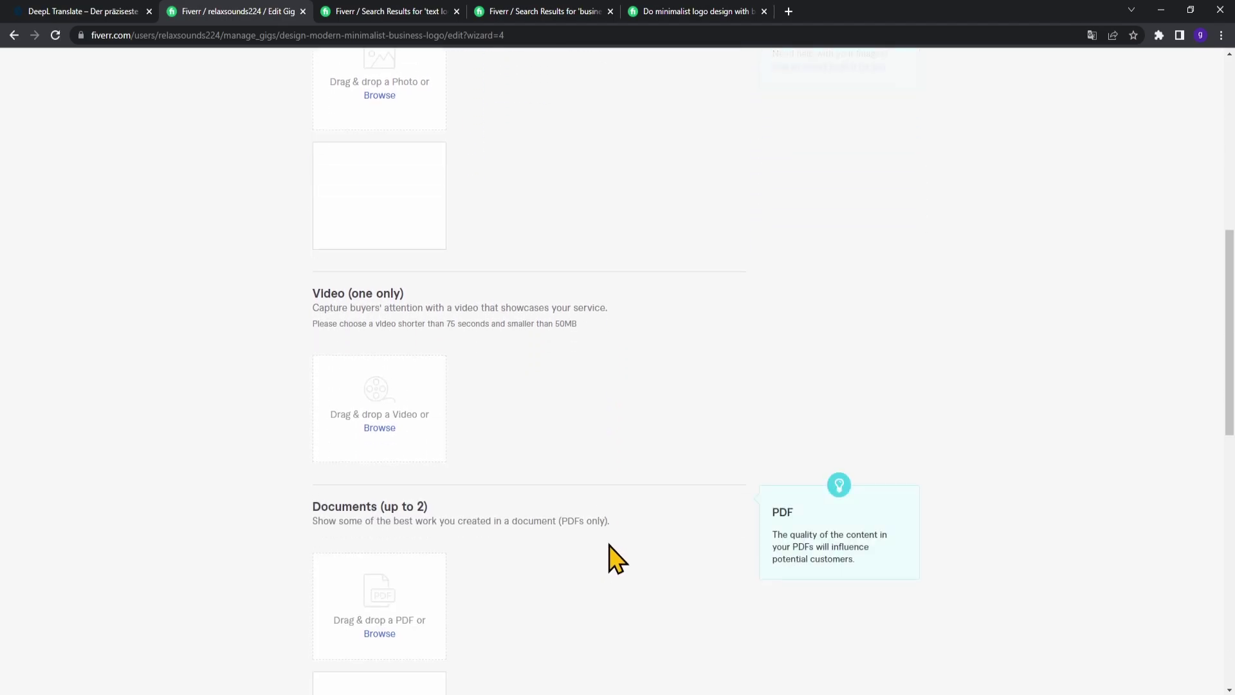
{"action": "scroll", "coordinate": [614, 555], "scroll_direction": "down", "scroll_amount": 1}
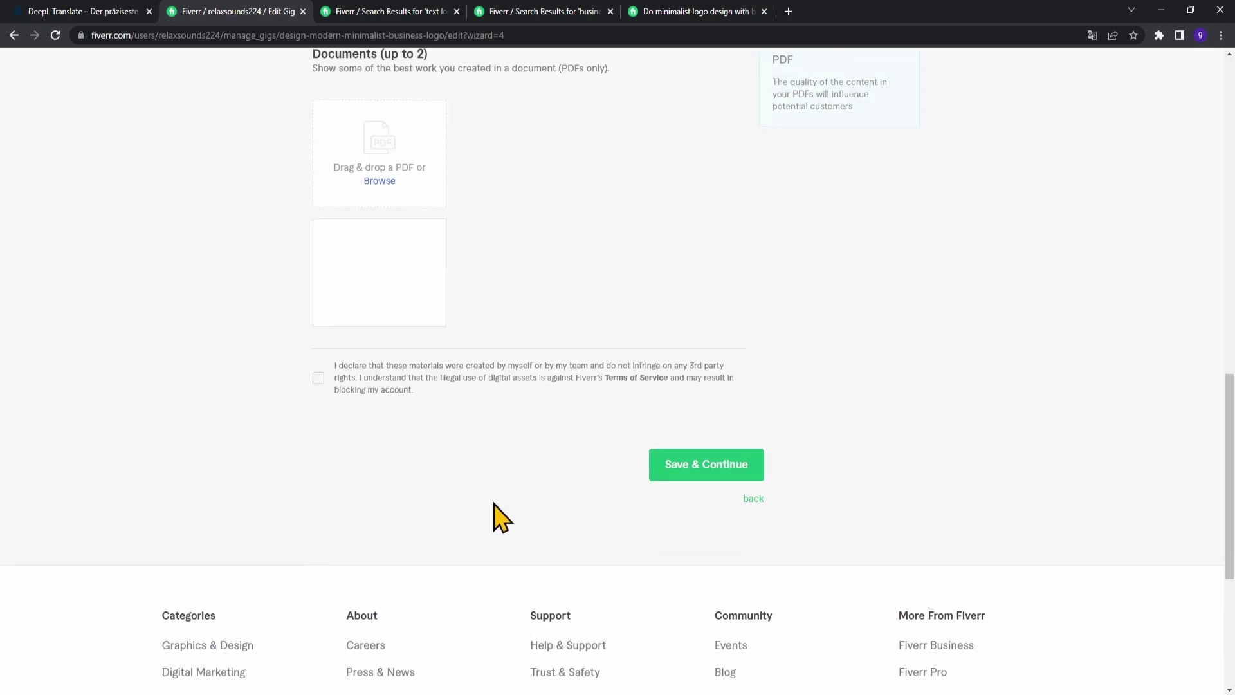
{"action": "left_click", "coordinate": [318, 359]}
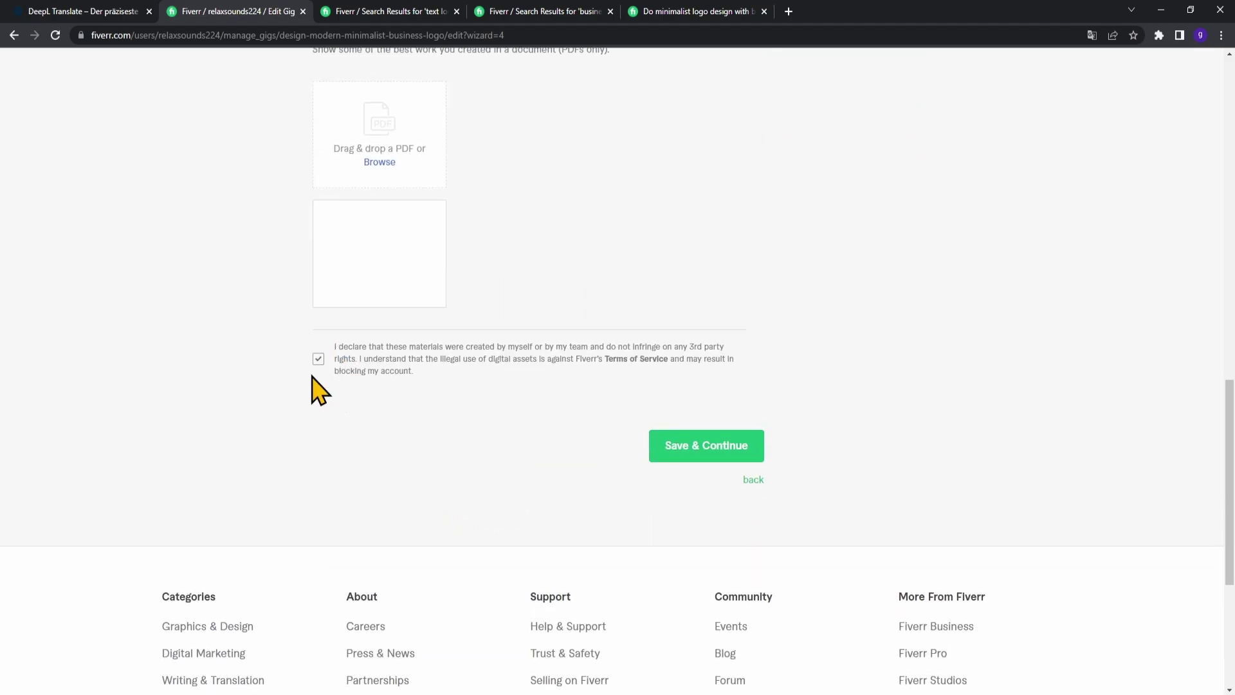
{"action": "left_click", "coordinate": [730, 444]}
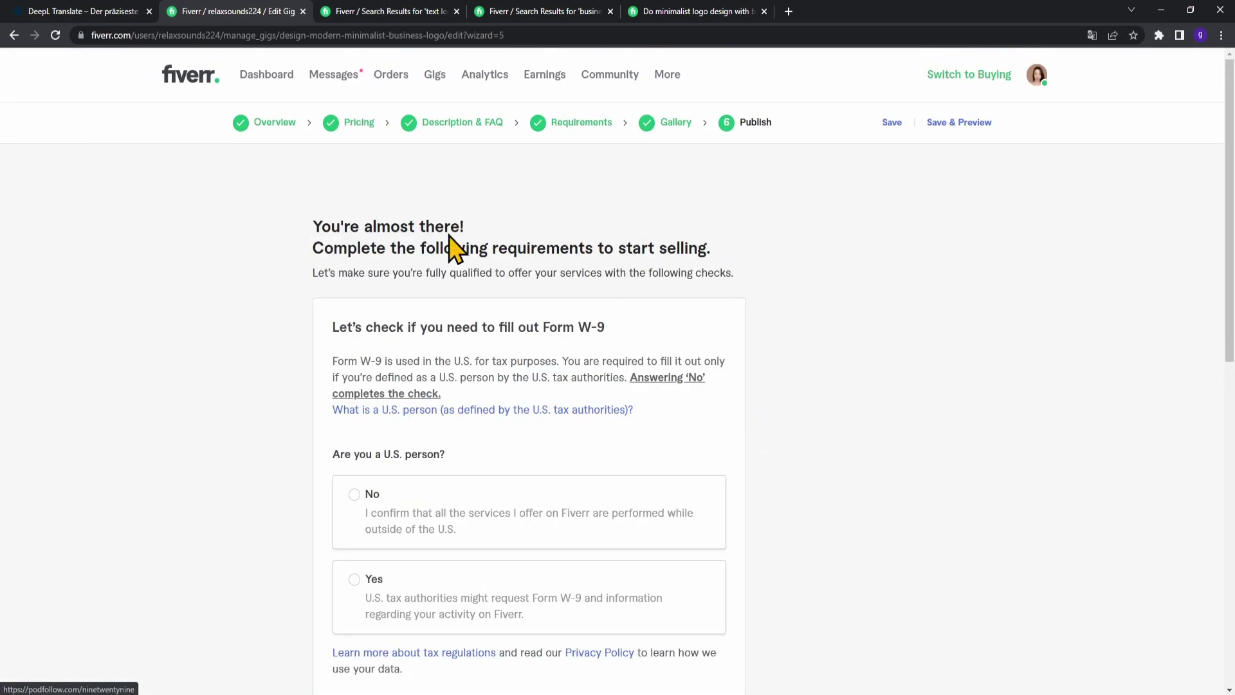
- Review the Form W-9 check and read the definition of a U.S. person
{"action": "scroll", "coordinate": [740, 386], "scroll_direction": "down", "scroll_amount": 1}
{"action": "scroll", "coordinate": [740, 393], "scroll_direction": "down", "scroll_amount": 1}
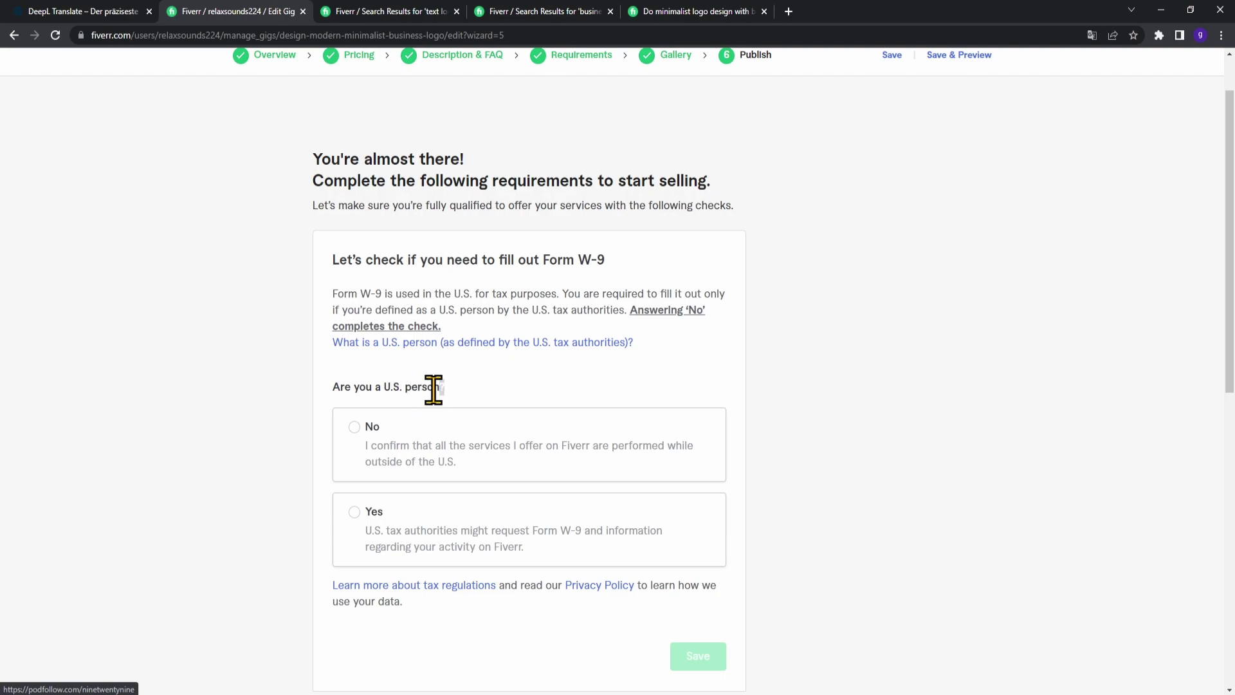
{"action": "left_click_drag", "start_coordinate": [444, 388], "coordinate": [339, 389]}
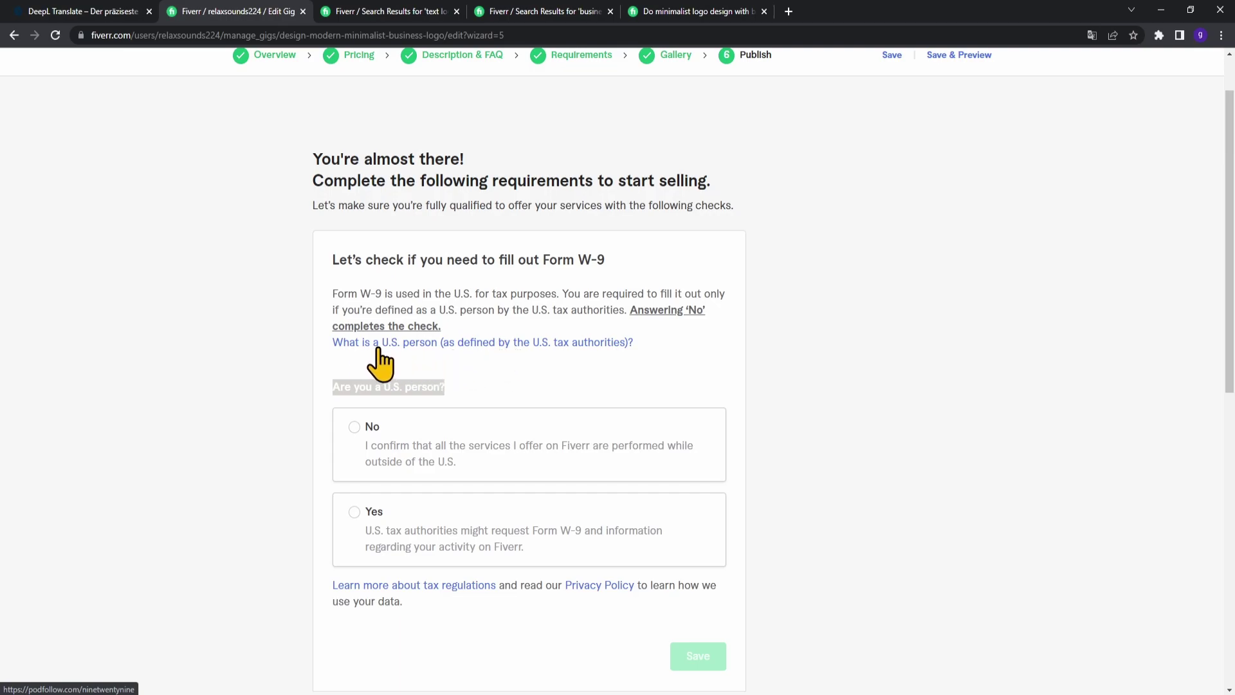
{"action": "left_click", "coordinate": [442, 354]}
{"action": "left_click_drag", "start_coordinate": [480, 303], "coordinate": [759, 458]}
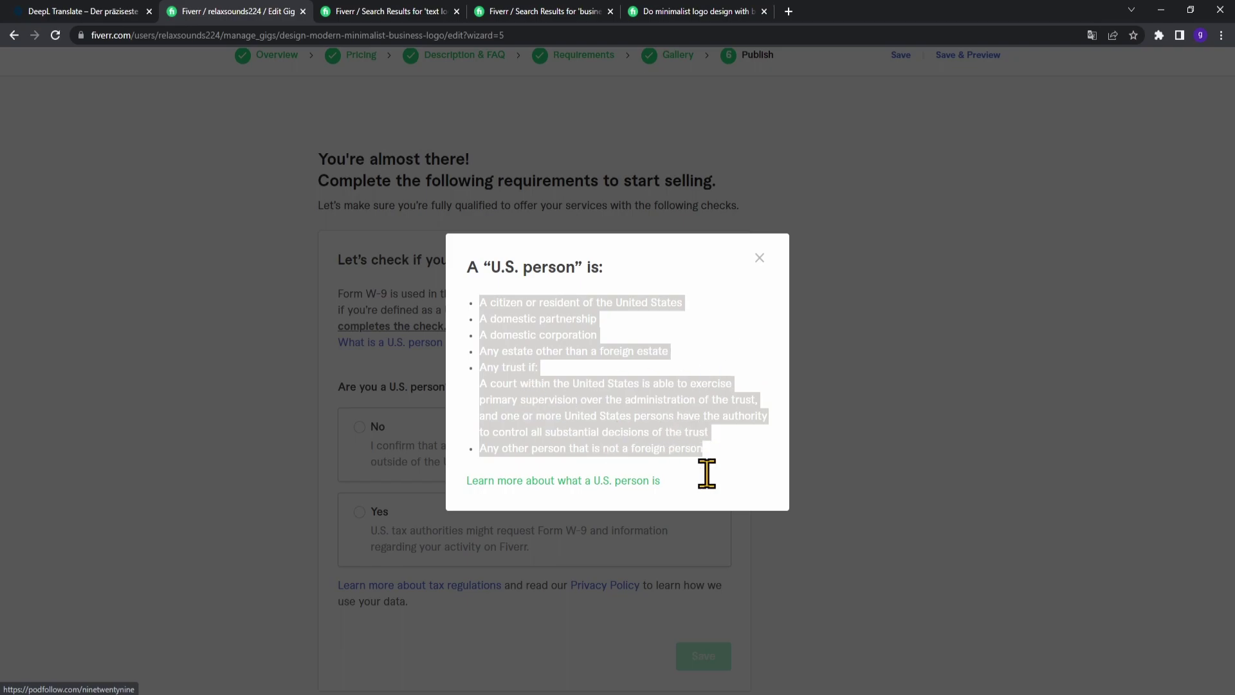
{"action": "left_click", "coordinate": [760, 259]}
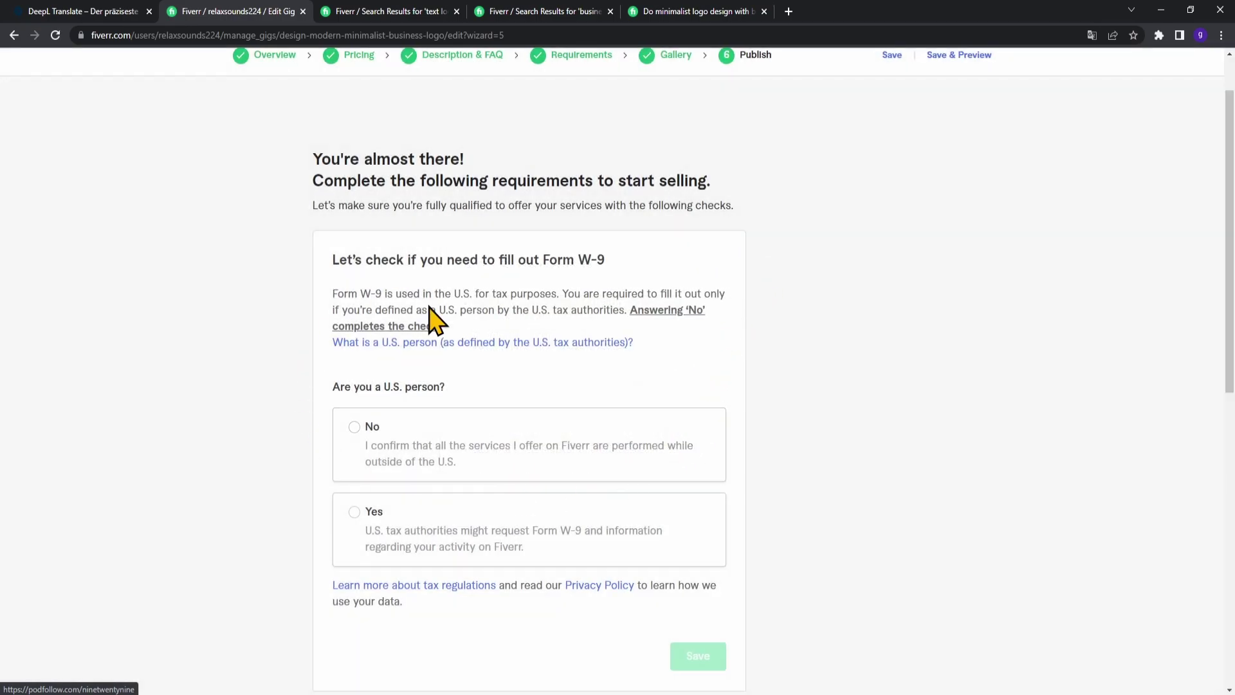
- Answer No to the U.S. person question, save the tax check and dismiss its confirmation
{"action": "scroll", "coordinate": [600, 449], "scroll_direction": "down", "scroll_amount": 1}
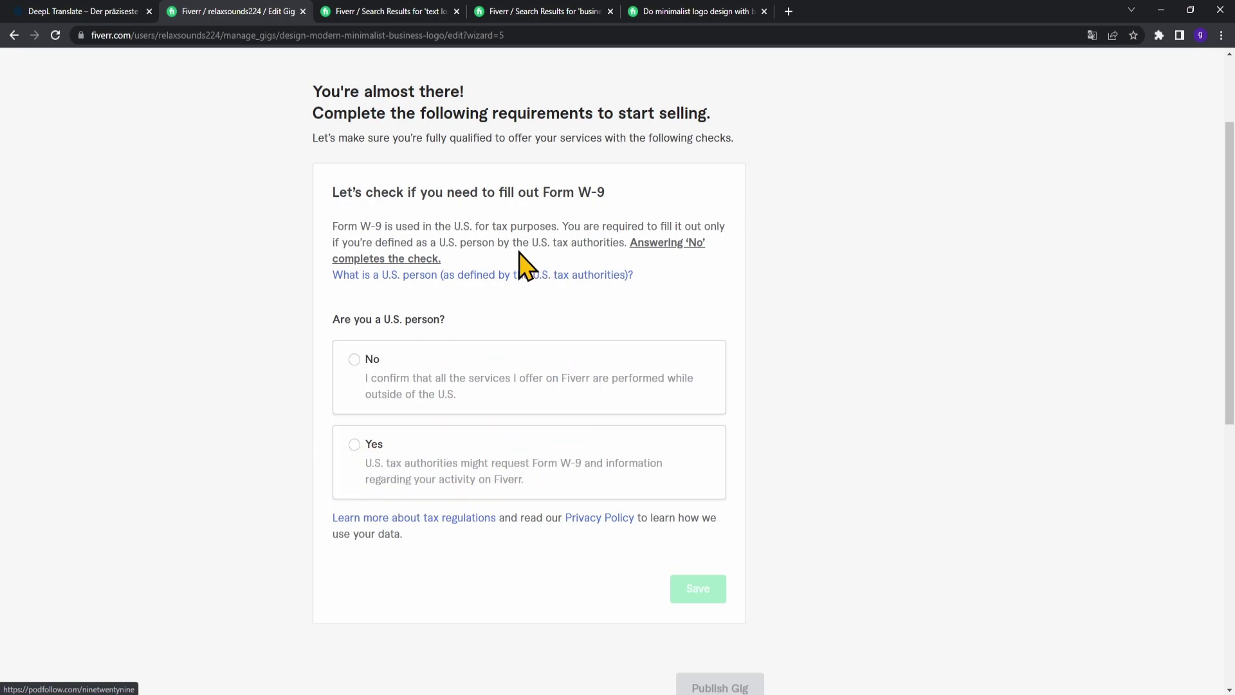
{"action": "left_click", "coordinate": [405, 385]}
{"action": "left_click", "coordinate": [696, 588]}
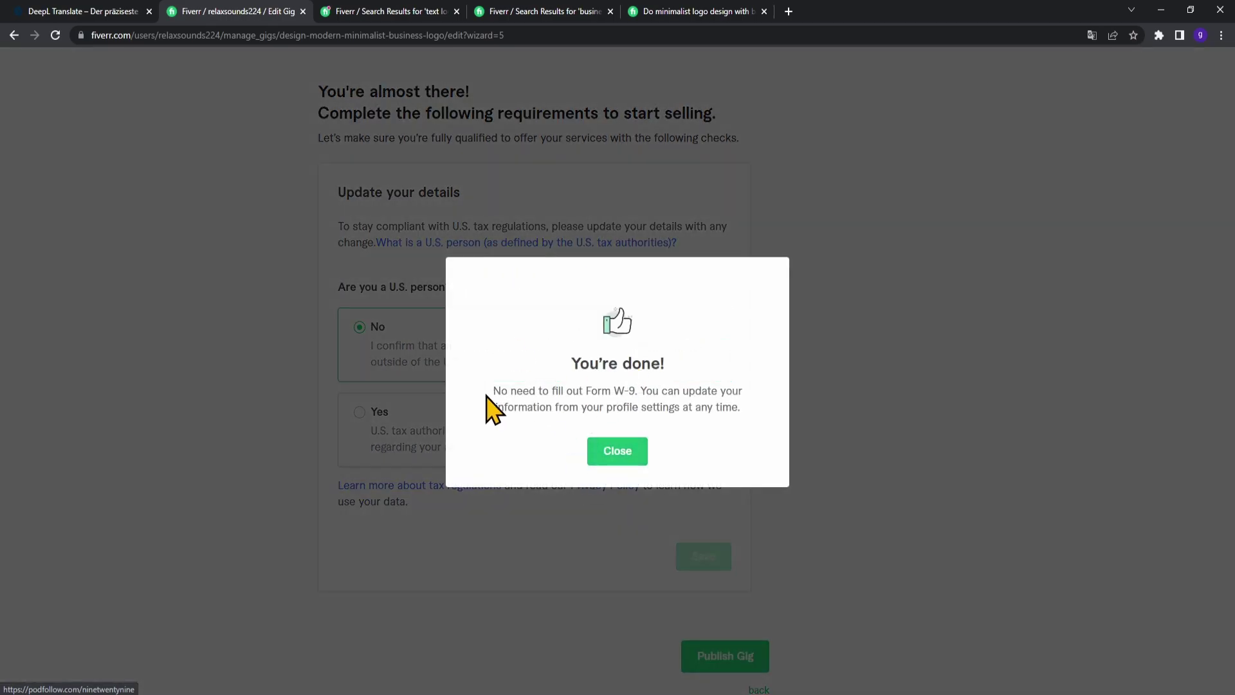
{"action": "left_click_drag", "start_coordinate": [494, 390], "coordinate": [744, 418]}
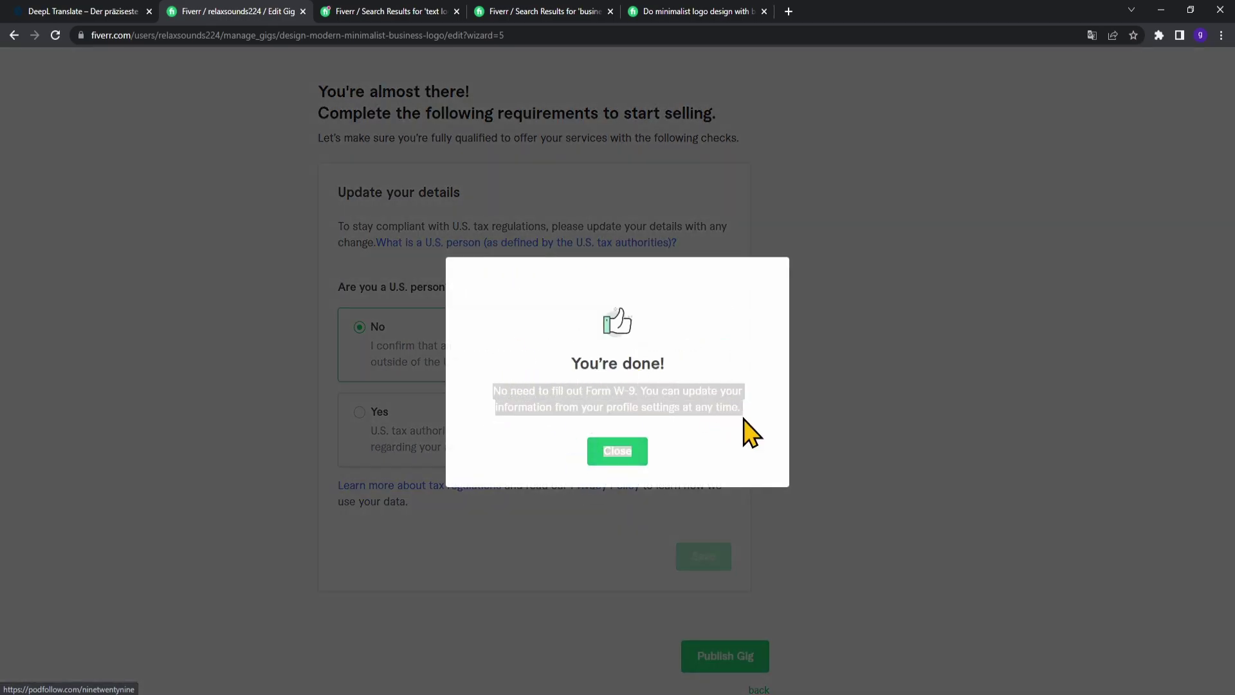
{"action": "left_click", "coordinate": [743, 418]}
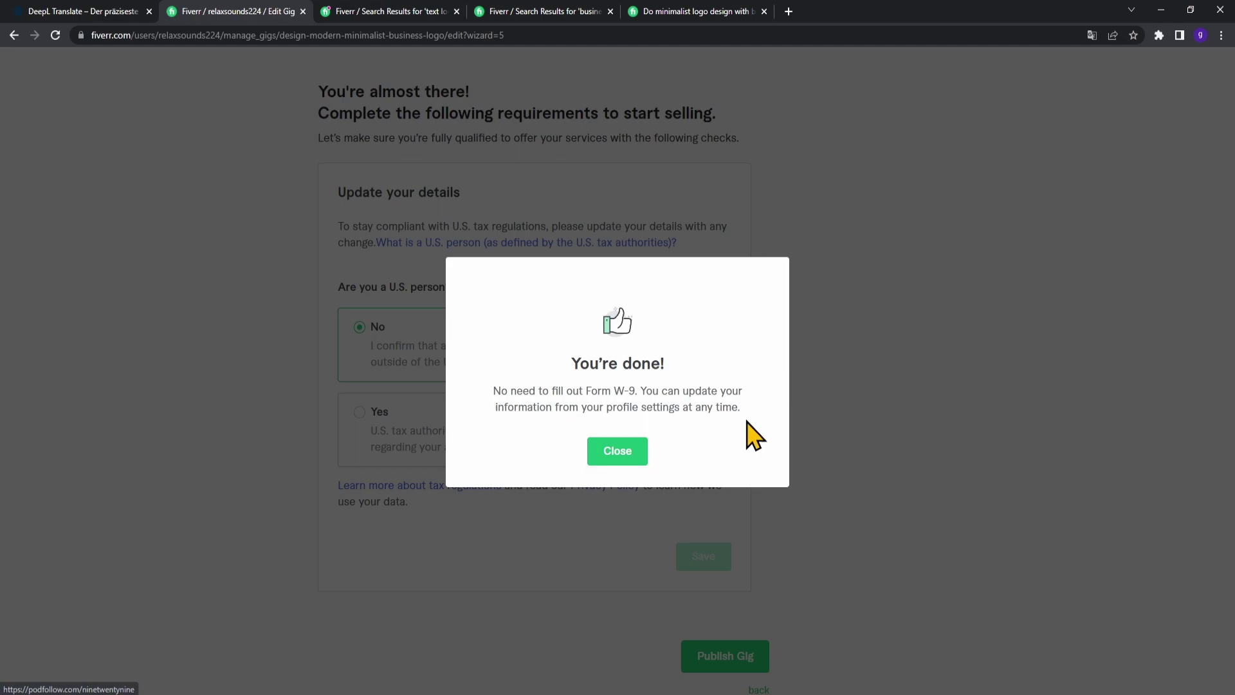
{"action": "left_click", "coordinate": [636, 453]}
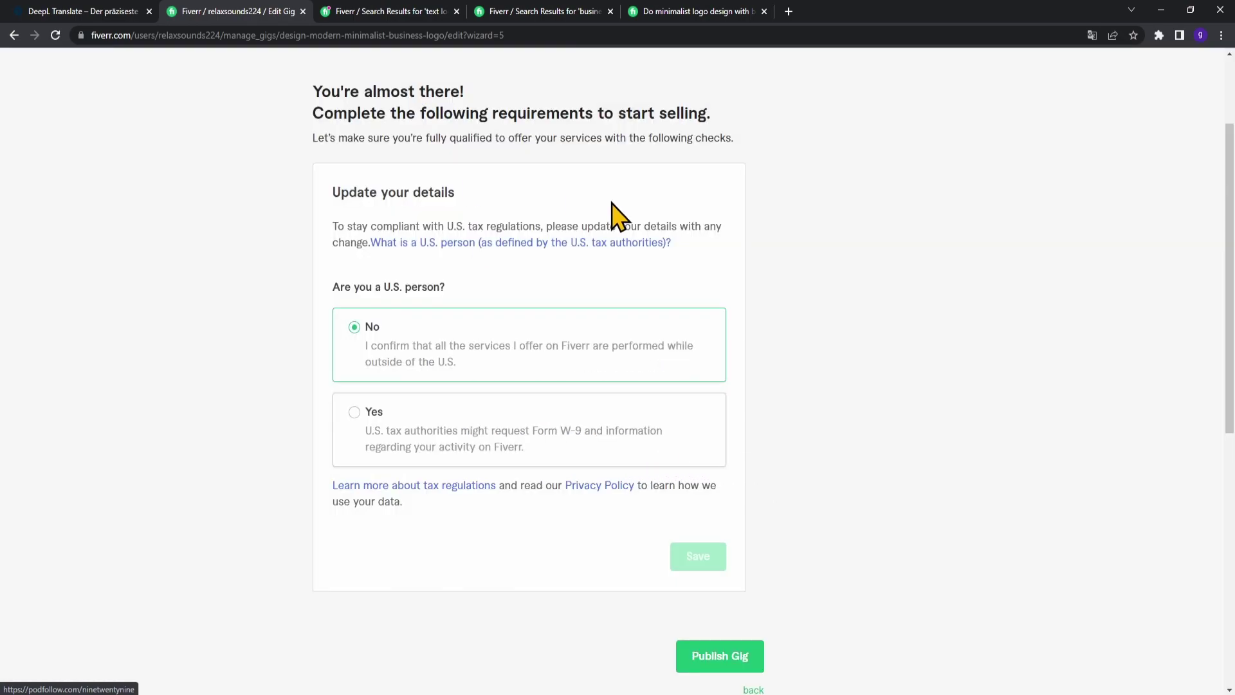
- Publish the gig and copy its share link
{"action": "left_click", "coordinate": [737, 666]}
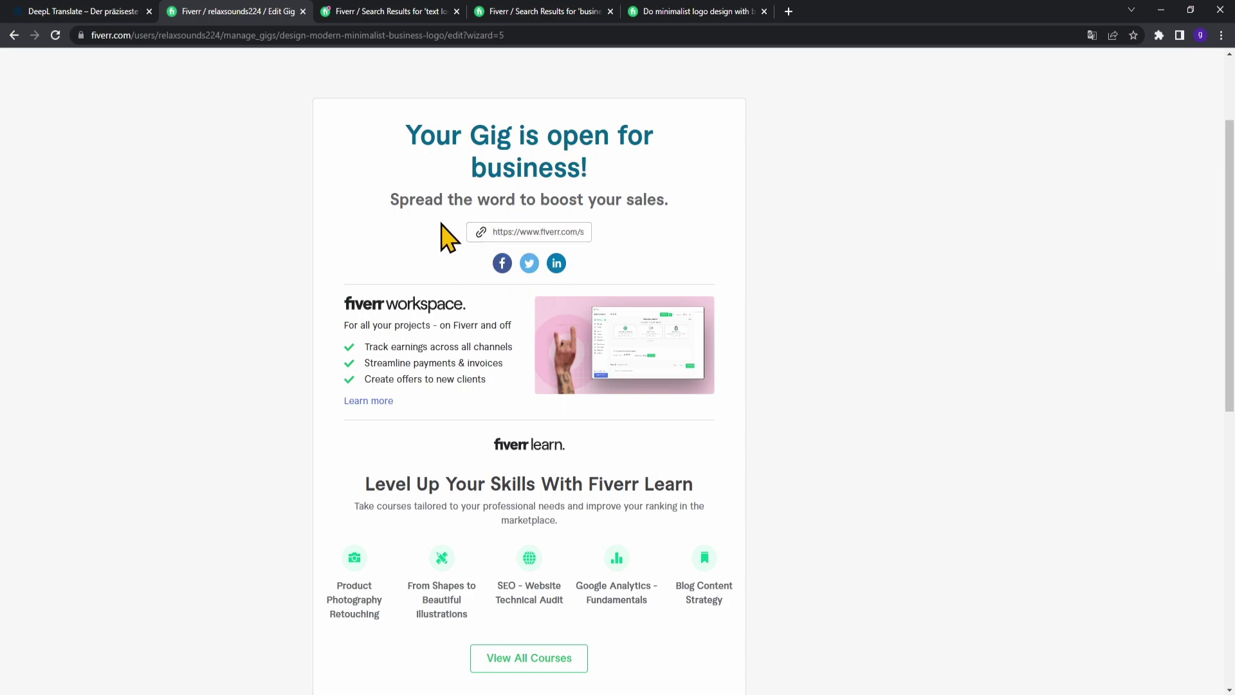
{"action": "left_click_drag", "start_coordinate": [493, 231], "coordinate": [714, 254]}
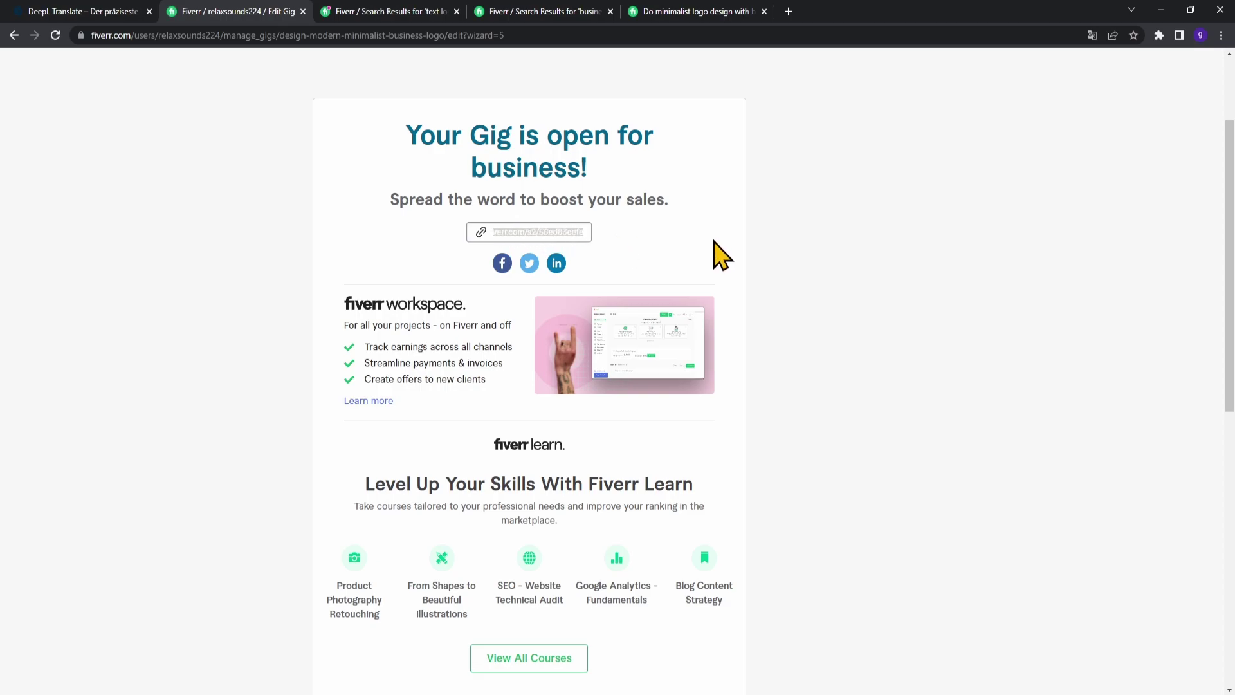
{"action": "right_click", "coordinate": [563, 233]}
{"action": "left_click", "coordinate": [589, 247]}
- Finish the gig publishing process and open the seller's profile page
{"action": "scroll", "coordinate": [804, 663], "scroll_direction": "down", "scroll_amount": 2}
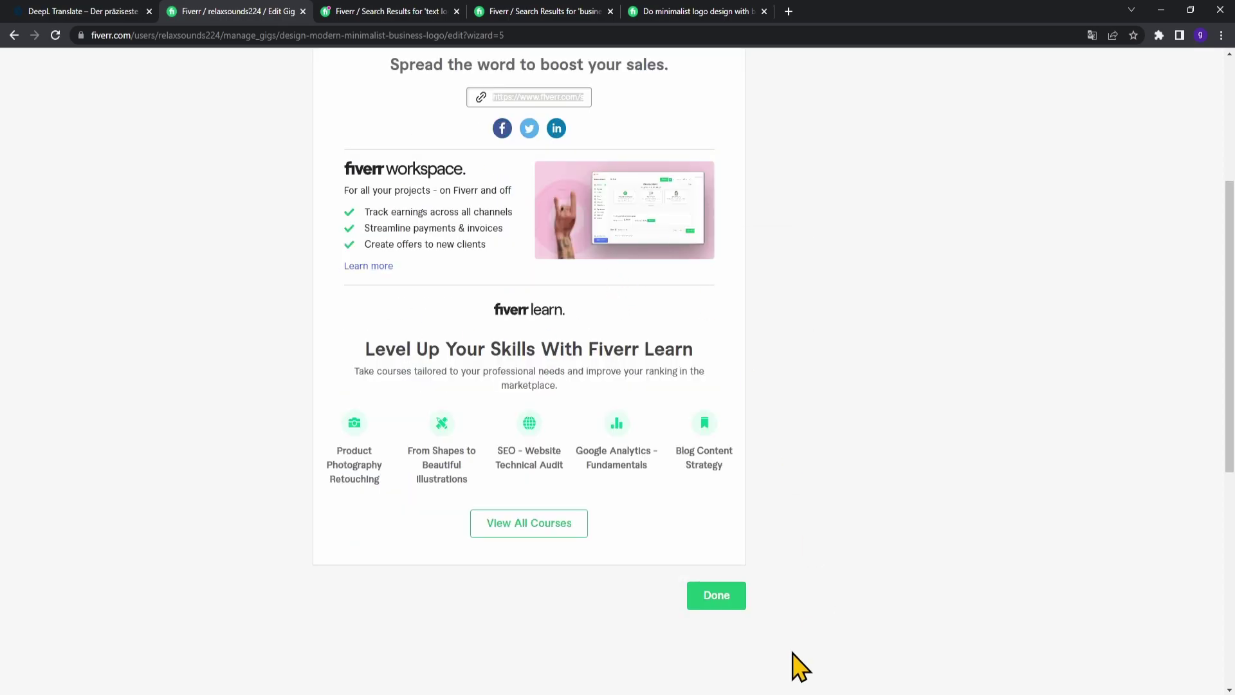
{"action": "left_click", "coordinate": [714, 598]}
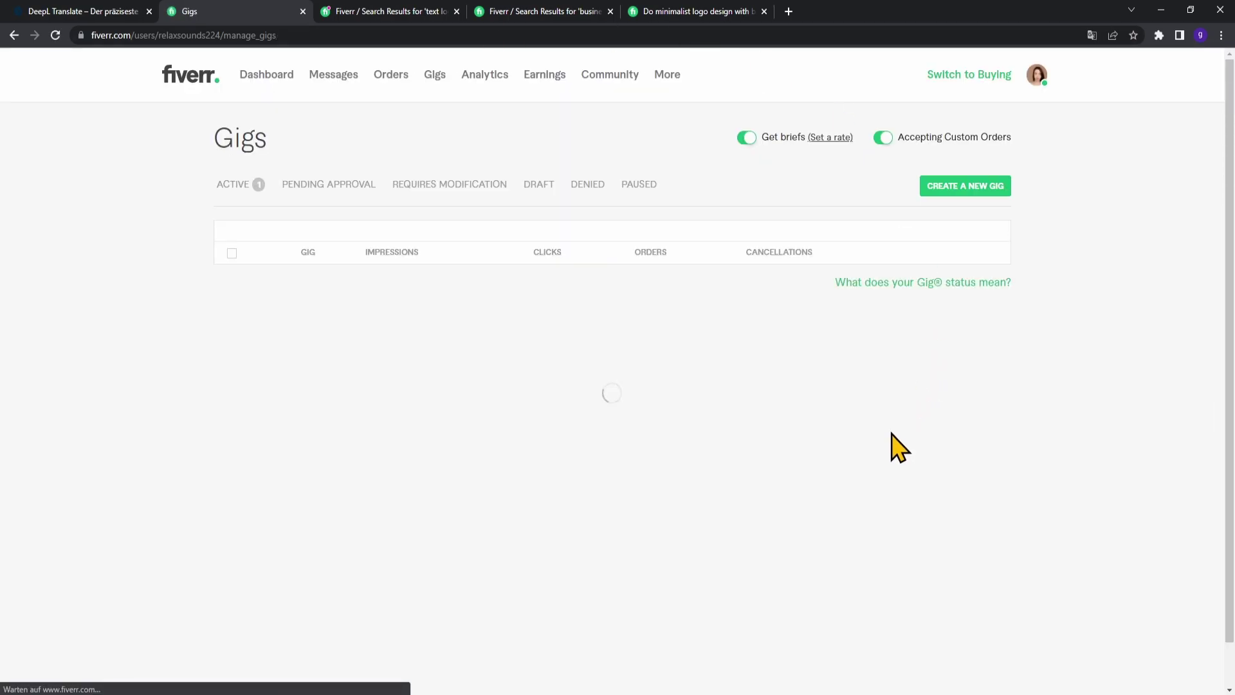
{"action": "left_click", "coordinate": [1037, 75]}
{"action": "left_click", "coordinate": [992, 145]}
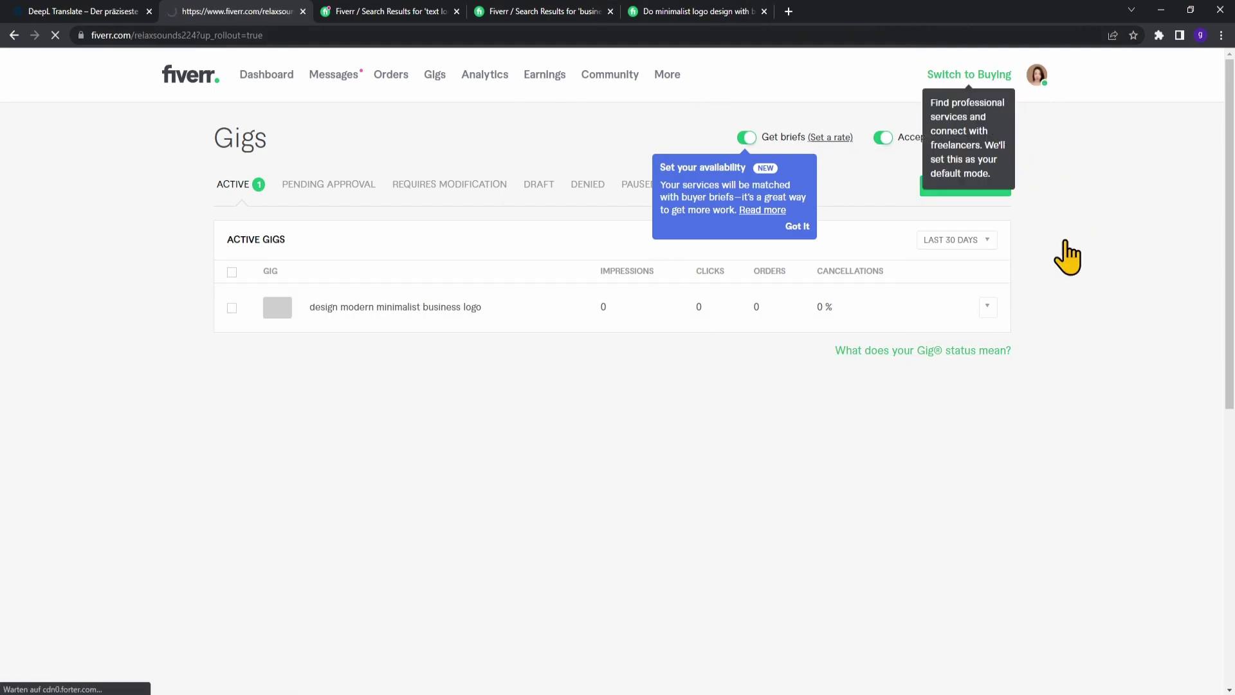